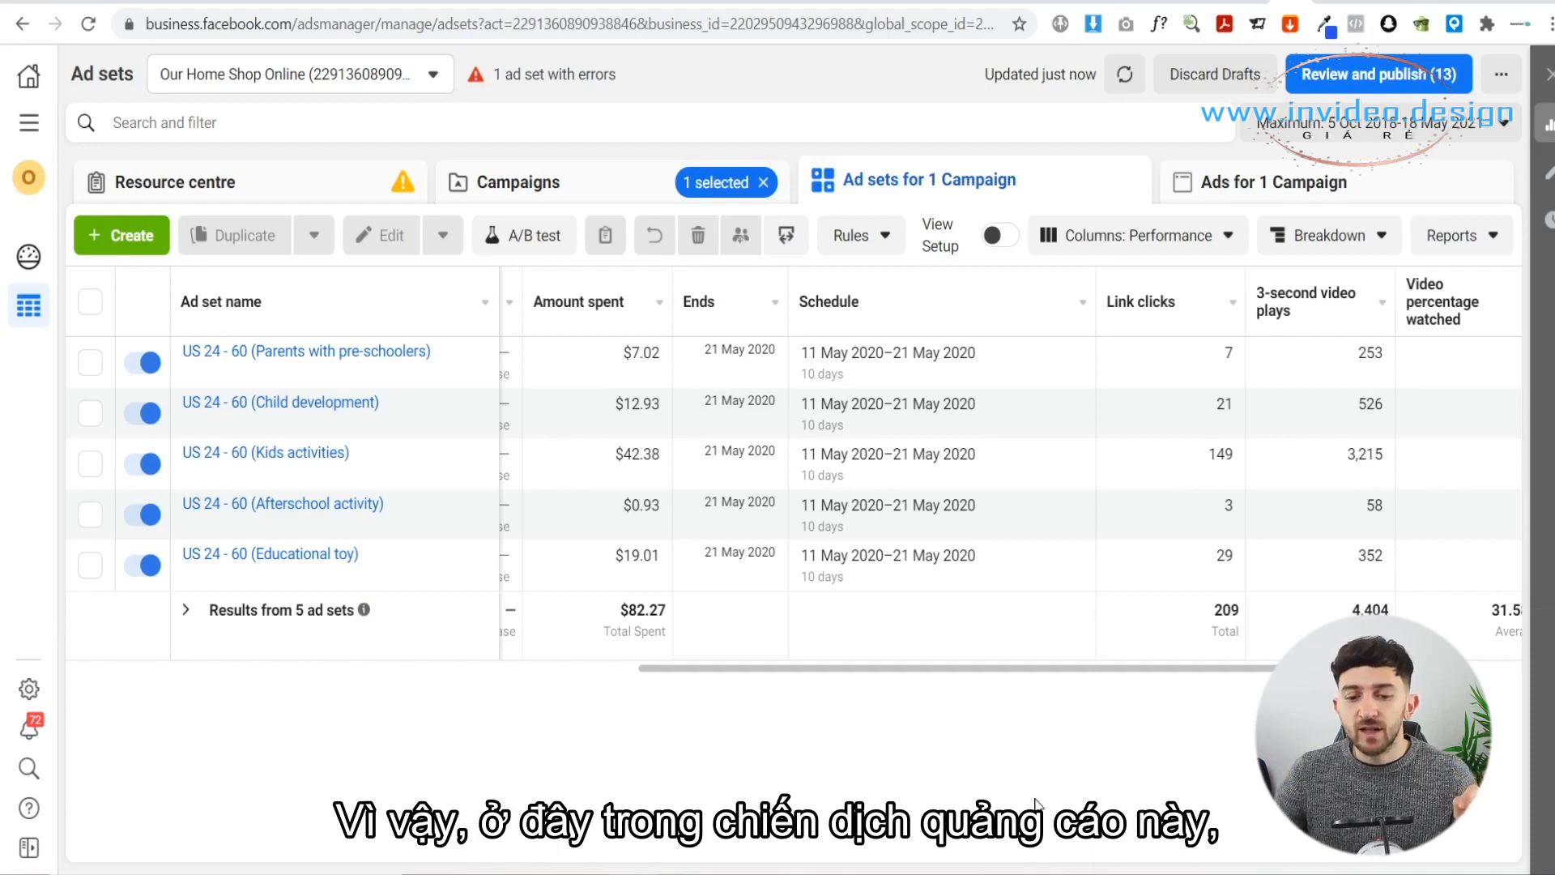
Examine the ad sets' link clicks, 3-second video plays, video percentage watched and average play time
left_click_drag(865, 669, 912, 671)
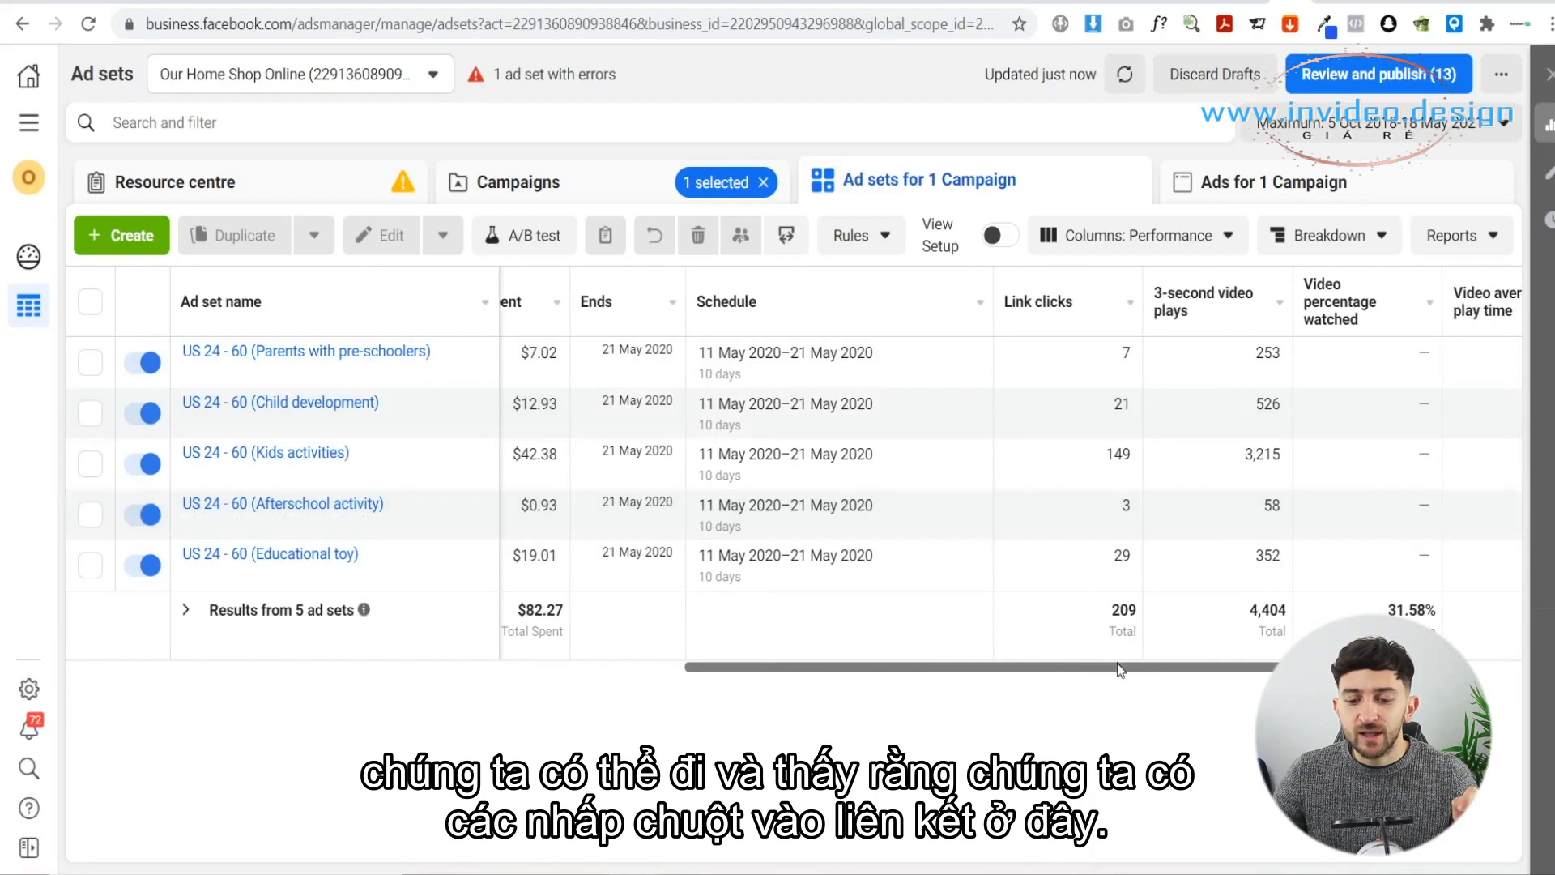
left_click_drag(1119, 674, 1173, 674)
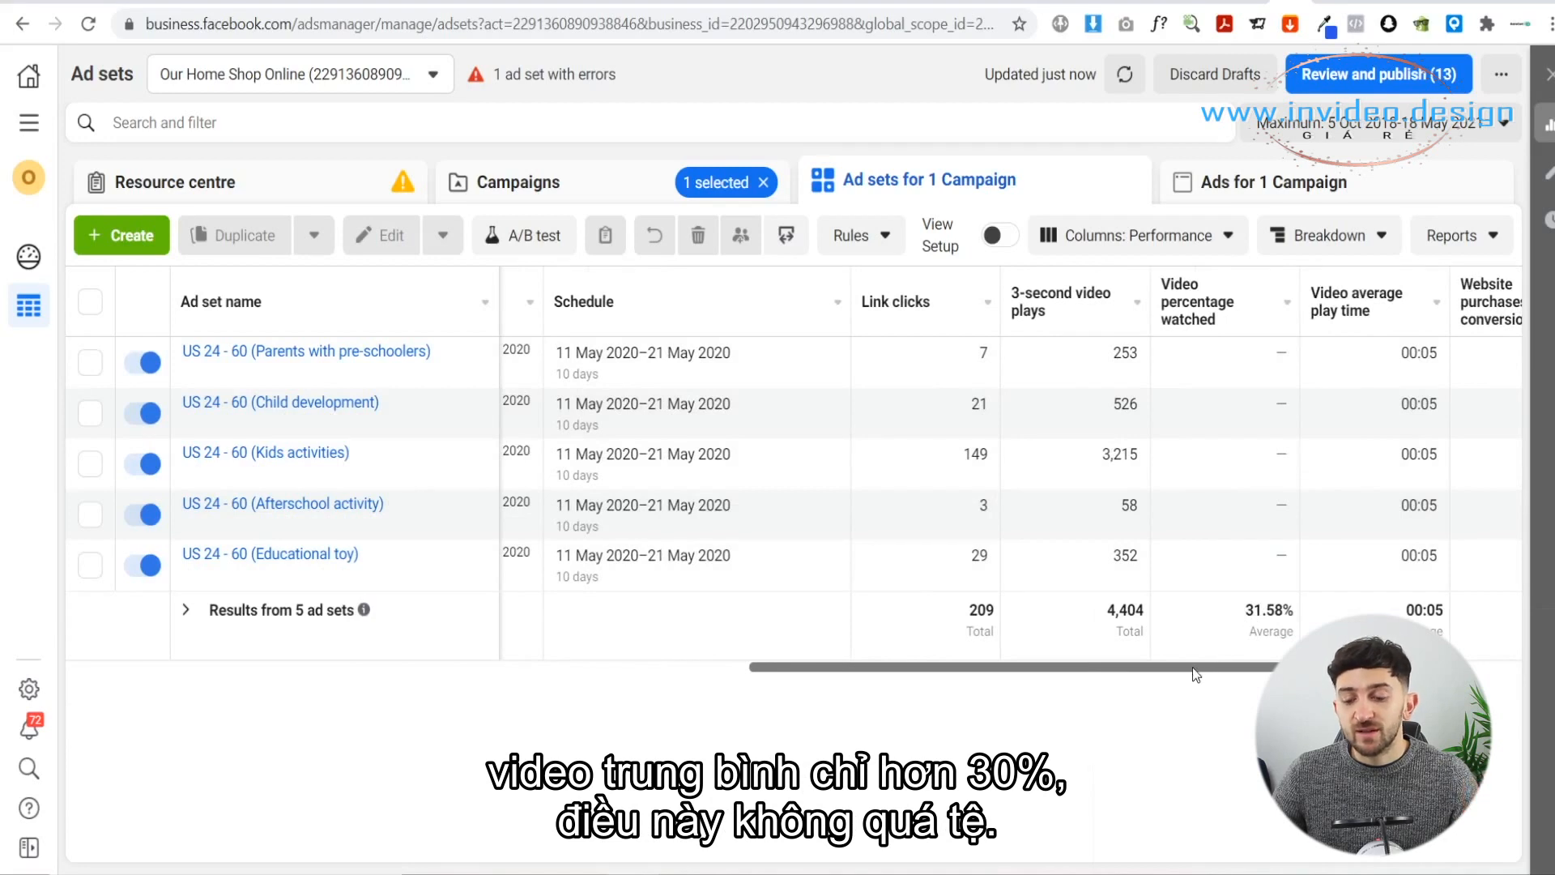
left_click_drag(1196, 674, 1100, 674)
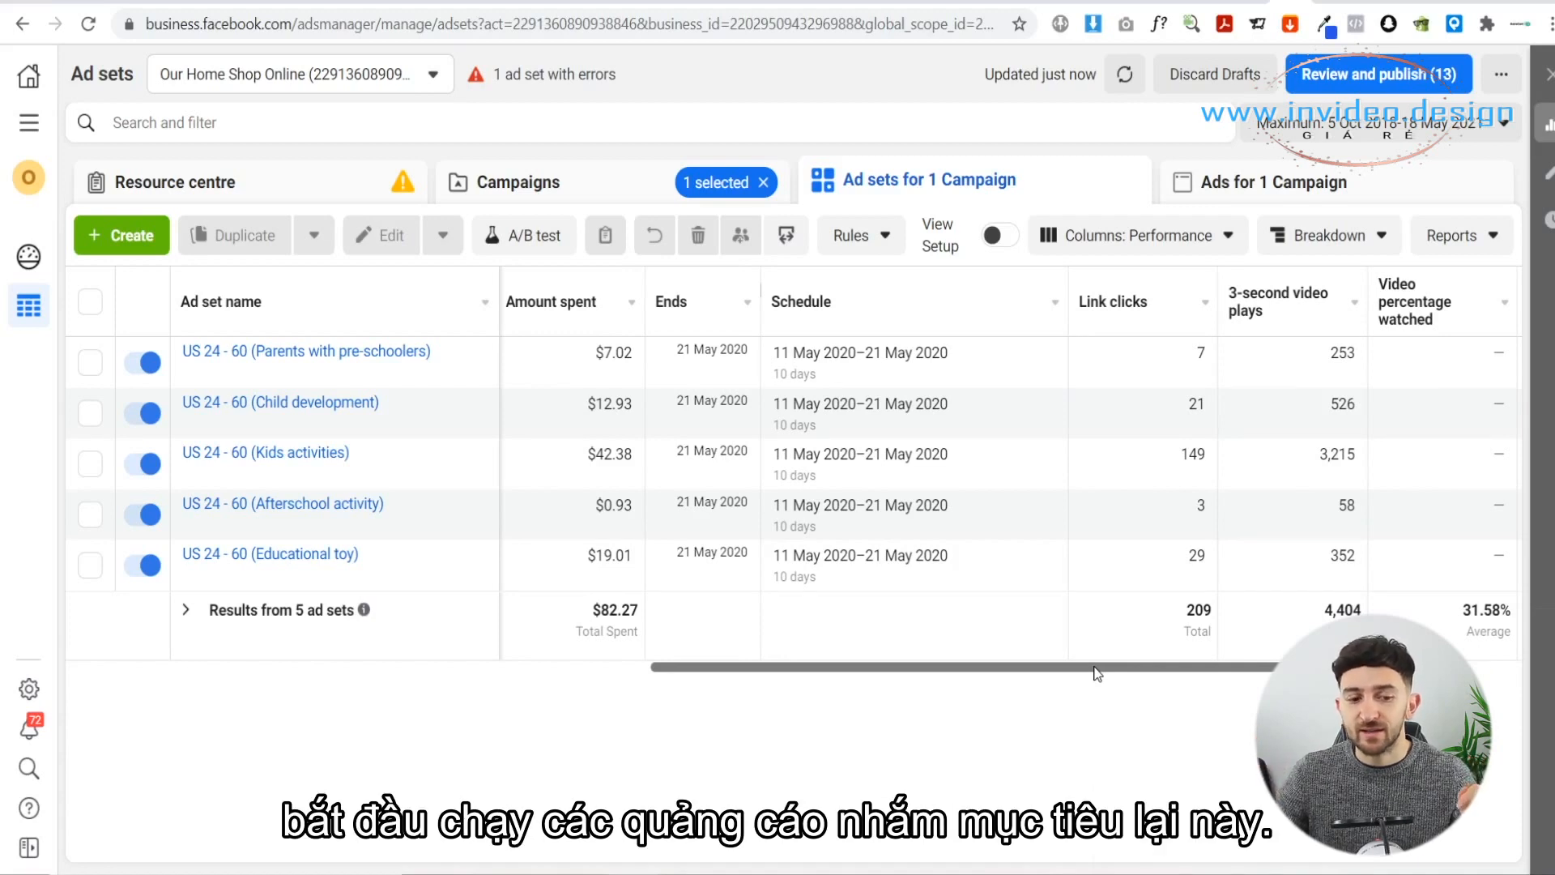
Go to the Audiences page and start a new custom audience with Website as its source
left_click(26, 126)
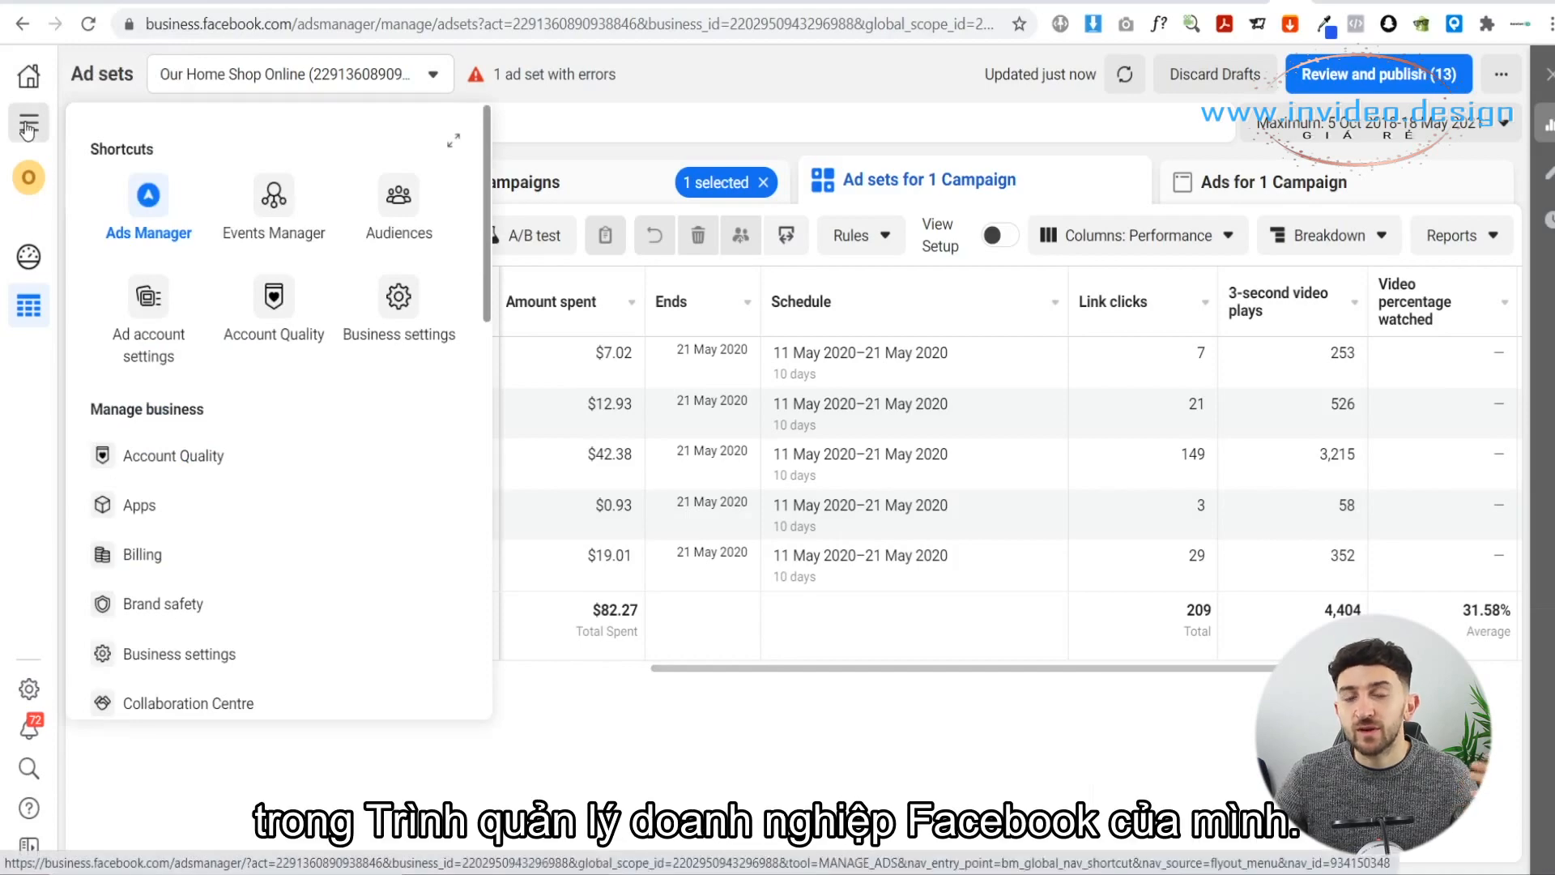
left_click(402, 198)
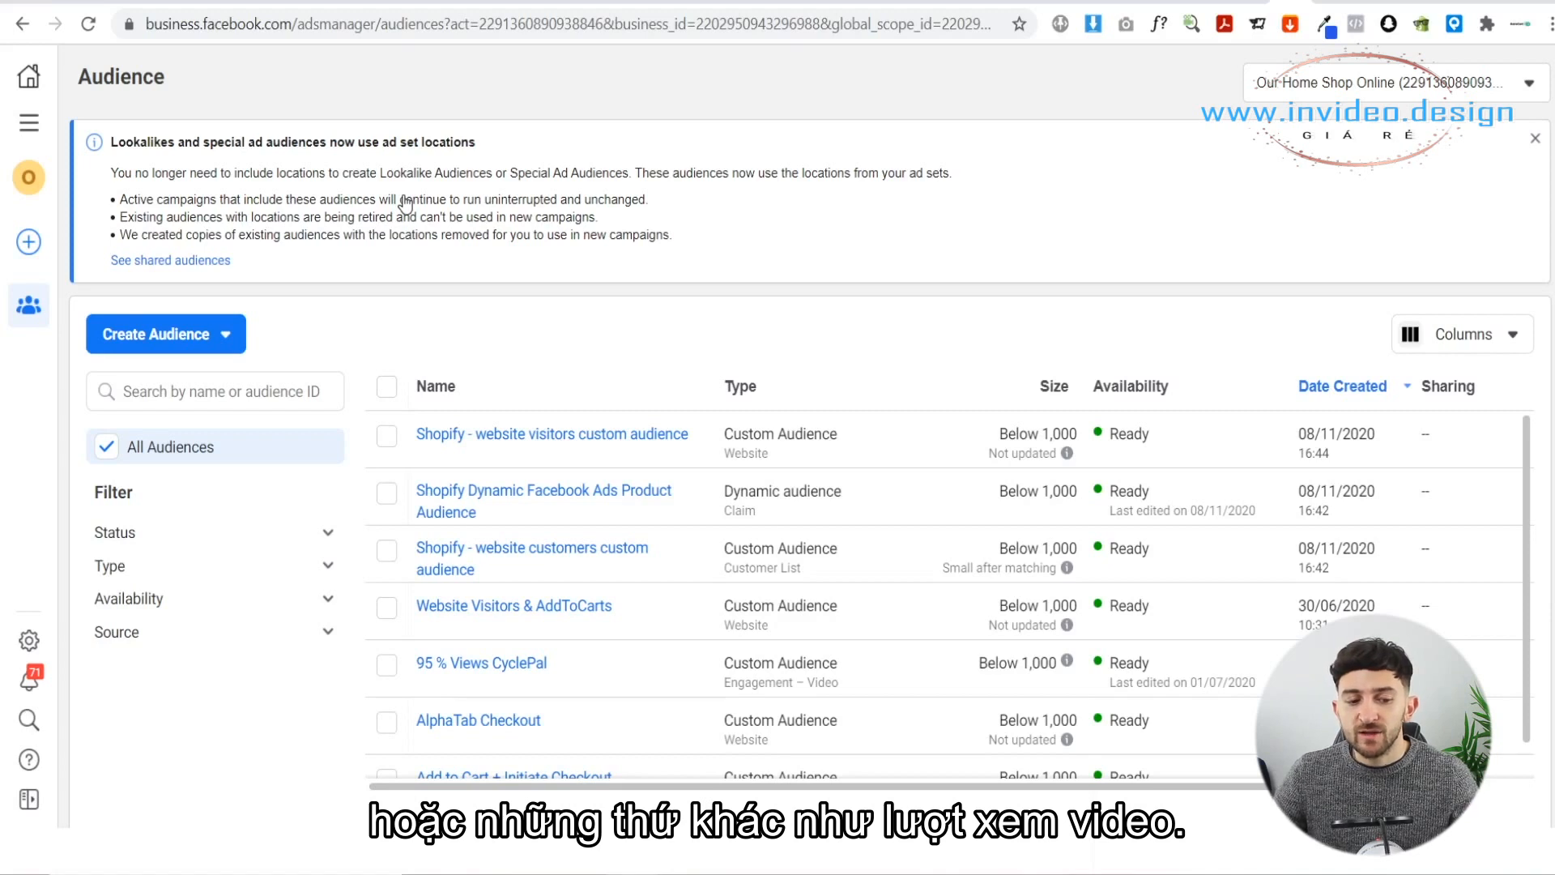
left_click(166, 338)
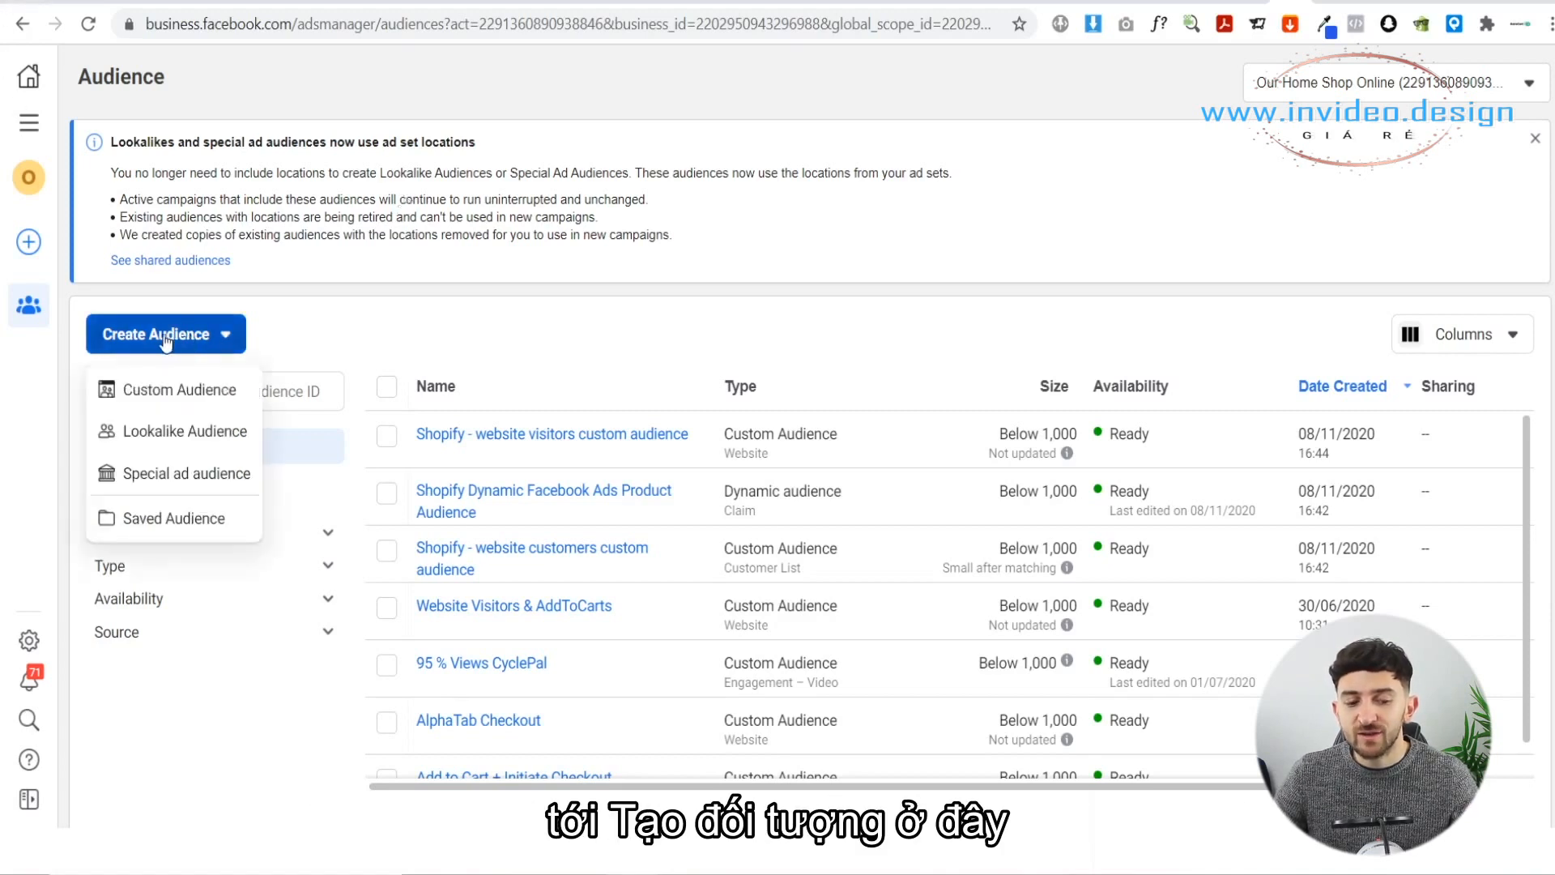
left_click(160, 395)
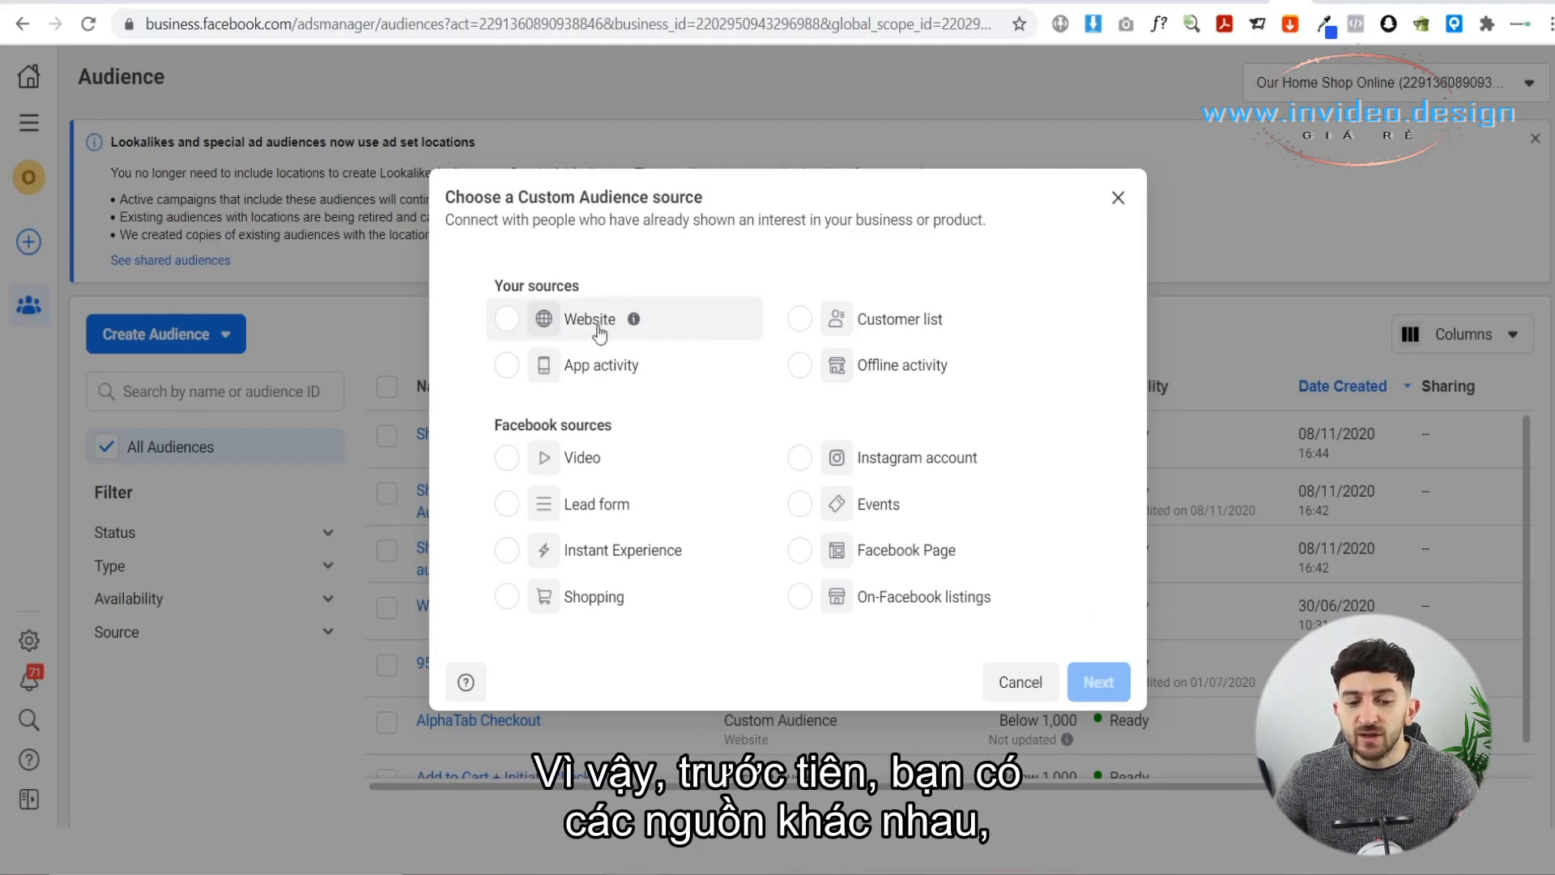
mouse_move(660, 366)
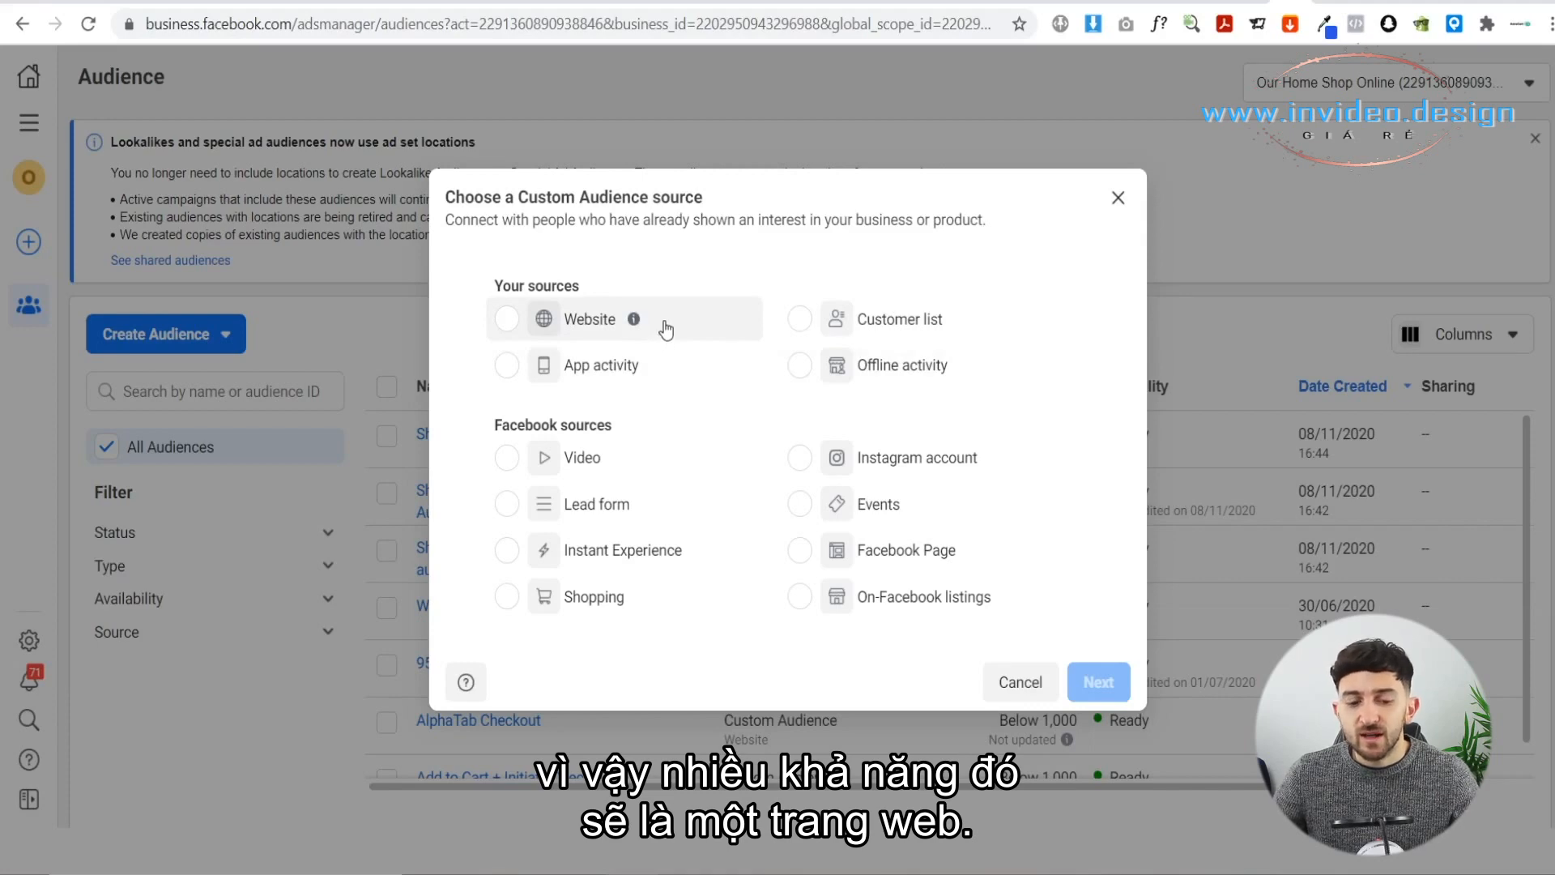
left_click(664, 326)
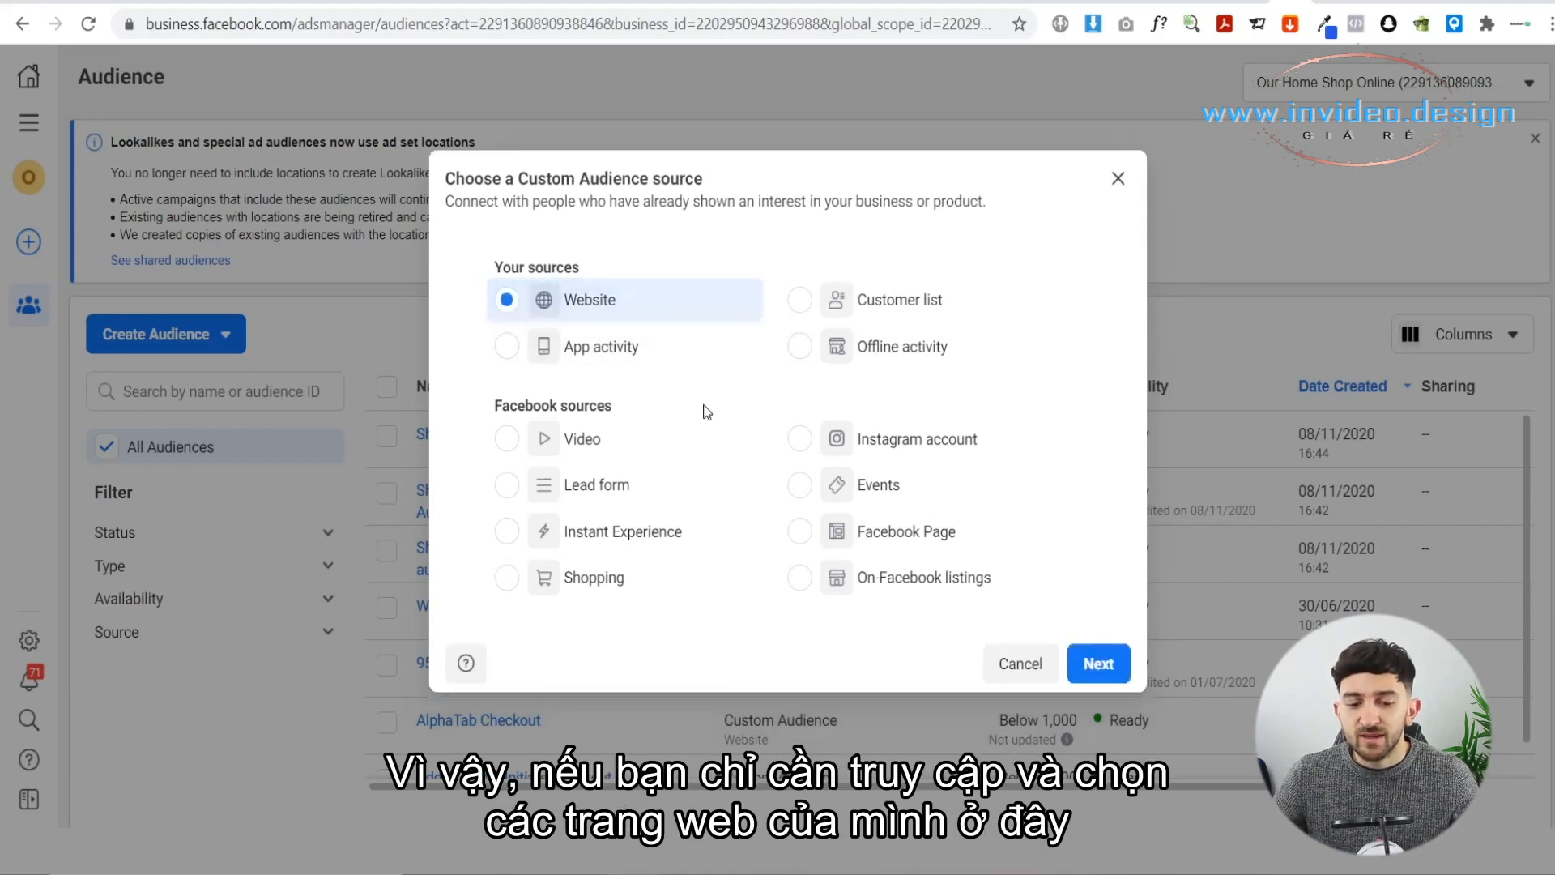
left_click(1099, 663)
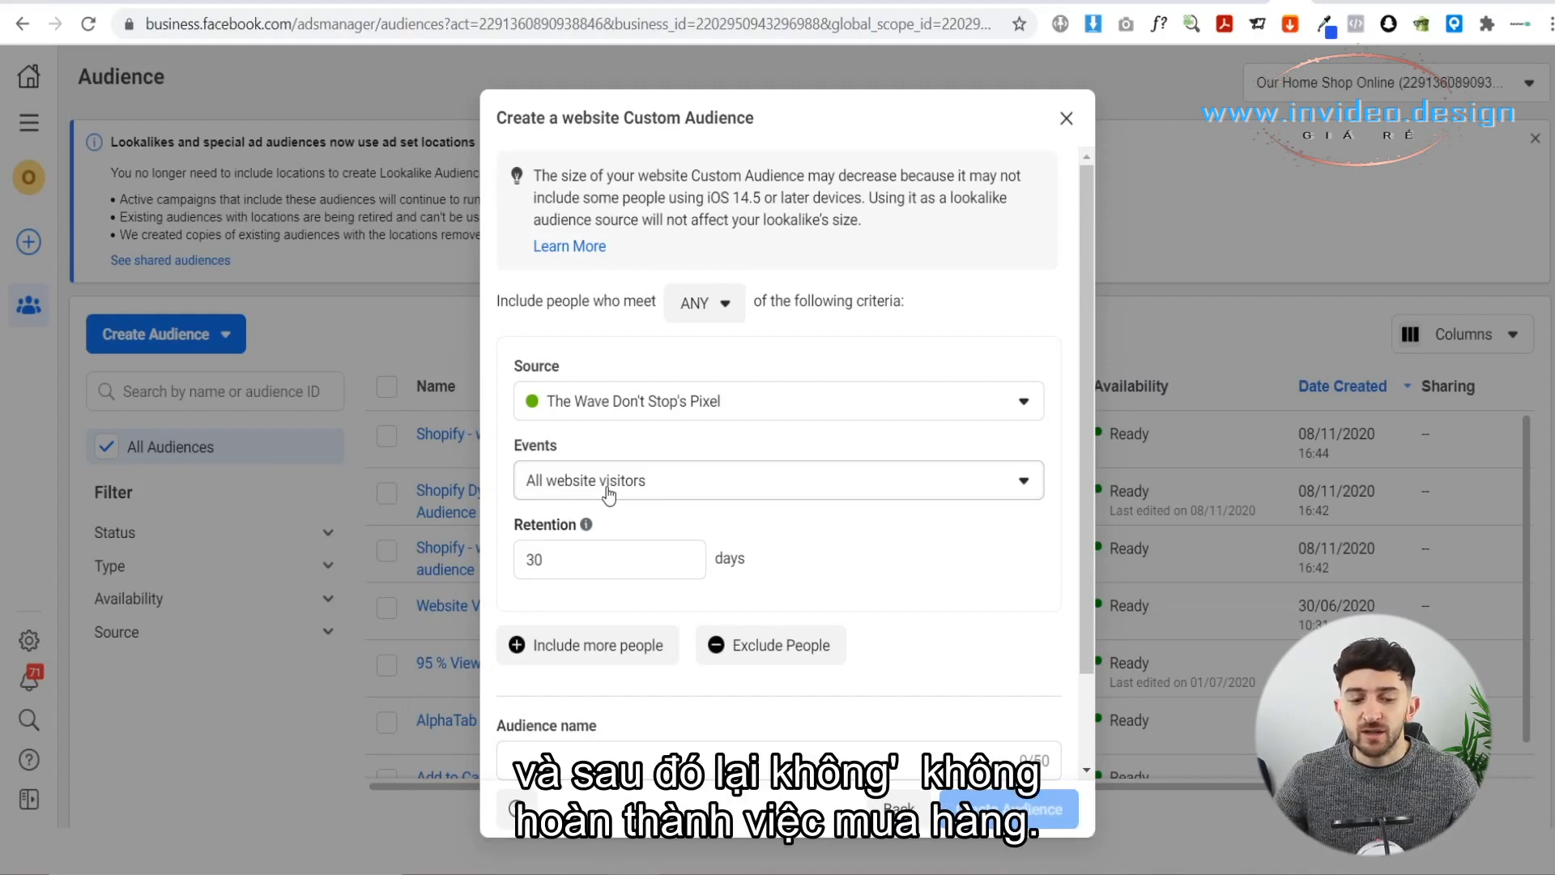
Change the included people's event from all website visitors to AddToCart
left_click(610, 484)
scroll(713, 562, "down", 3)
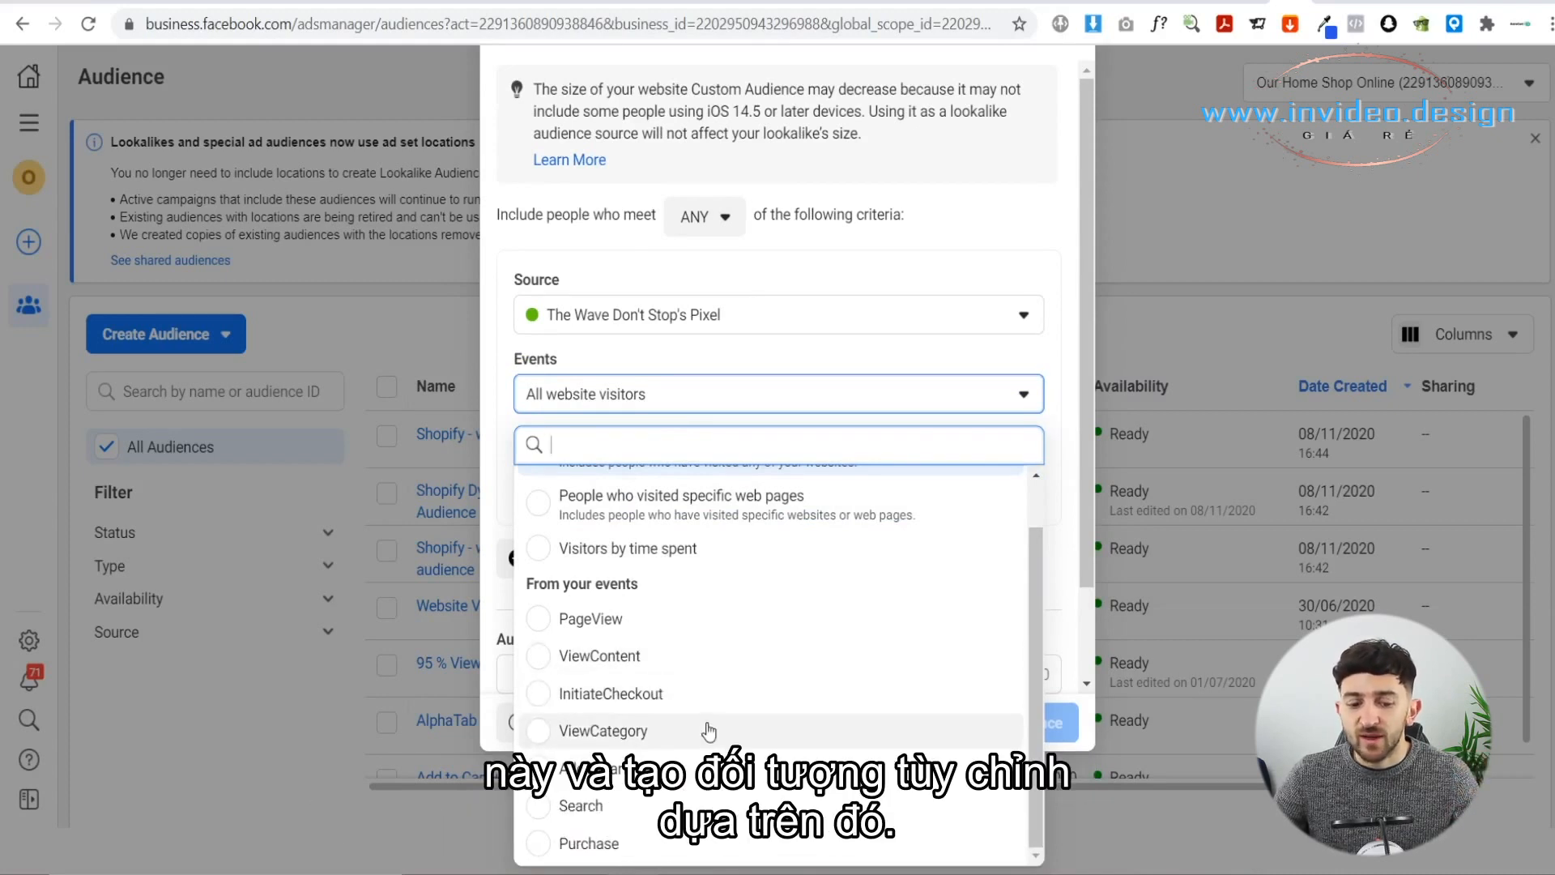
left_click(708, 768)
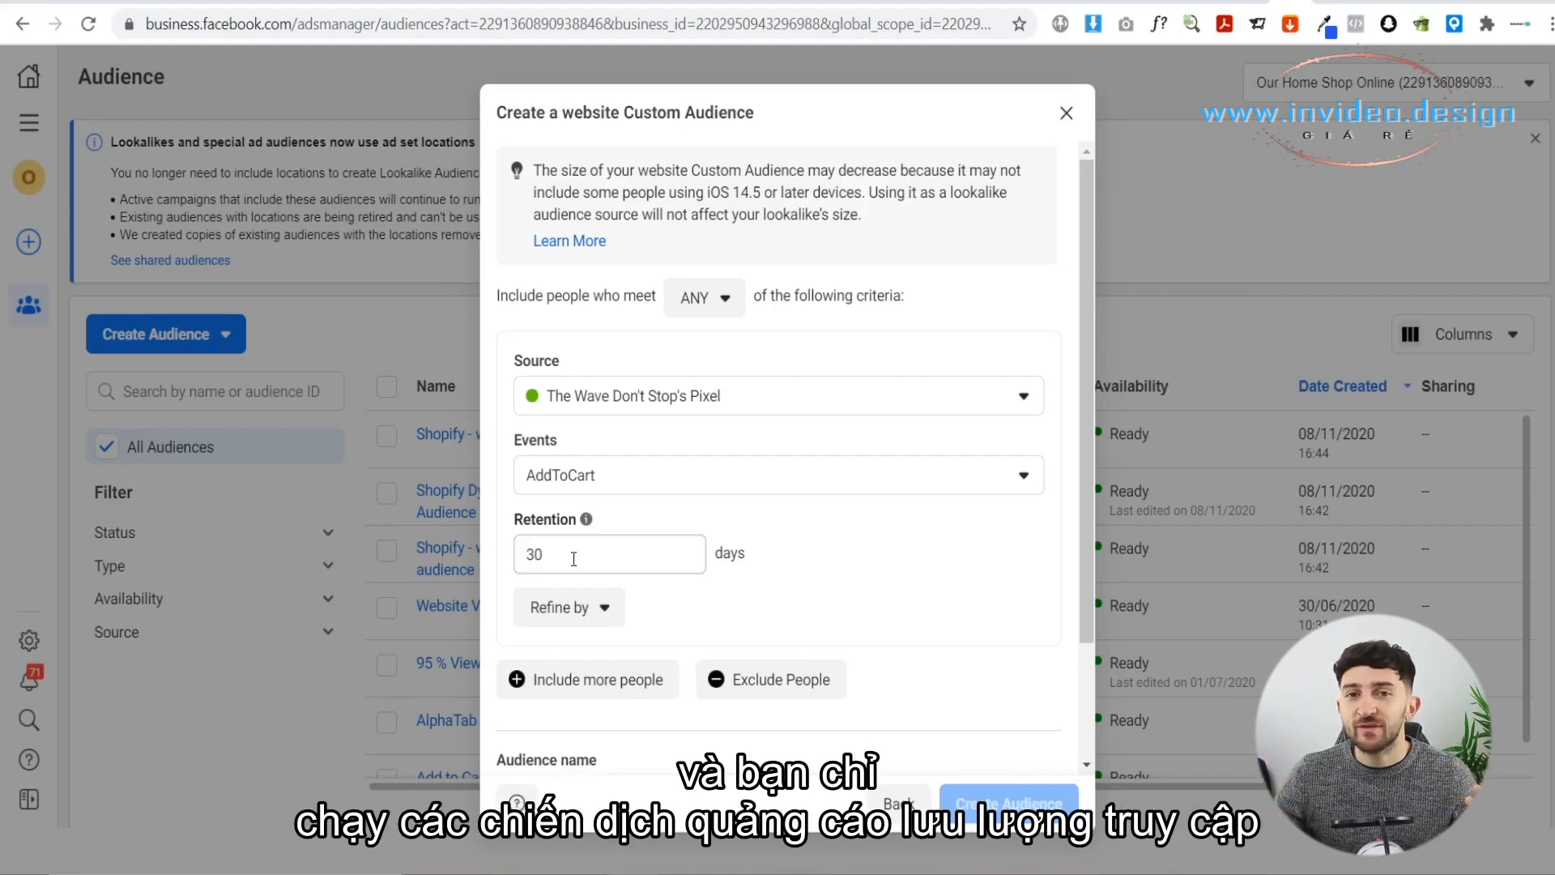
Switch the included people's event to InitiateCheckout and then to PageView
left_click(589, 478)
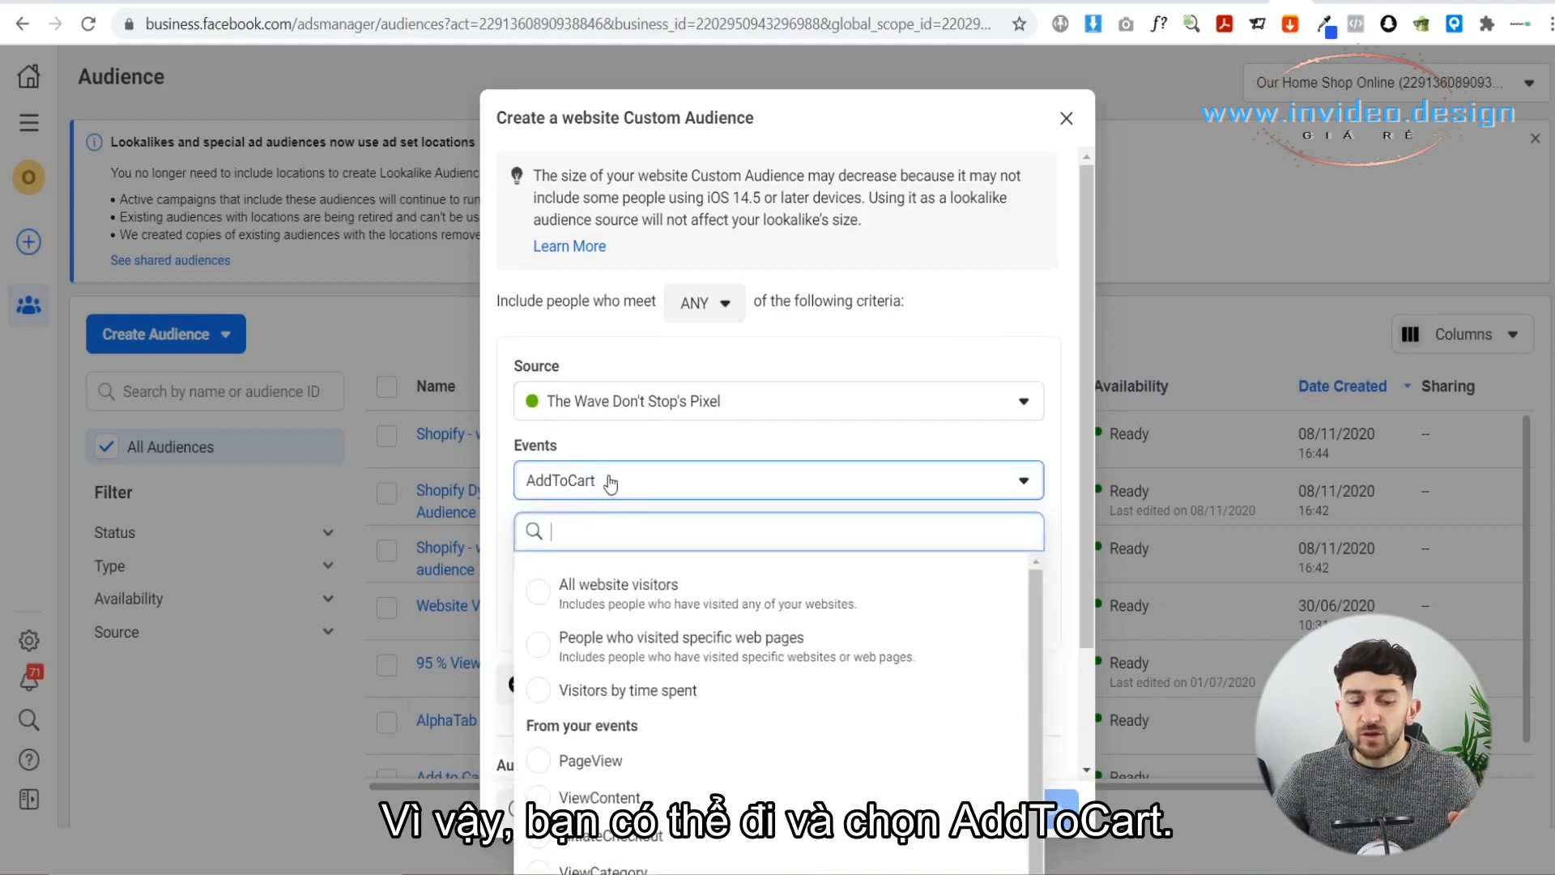
scroll(604, 478, "down", 2)
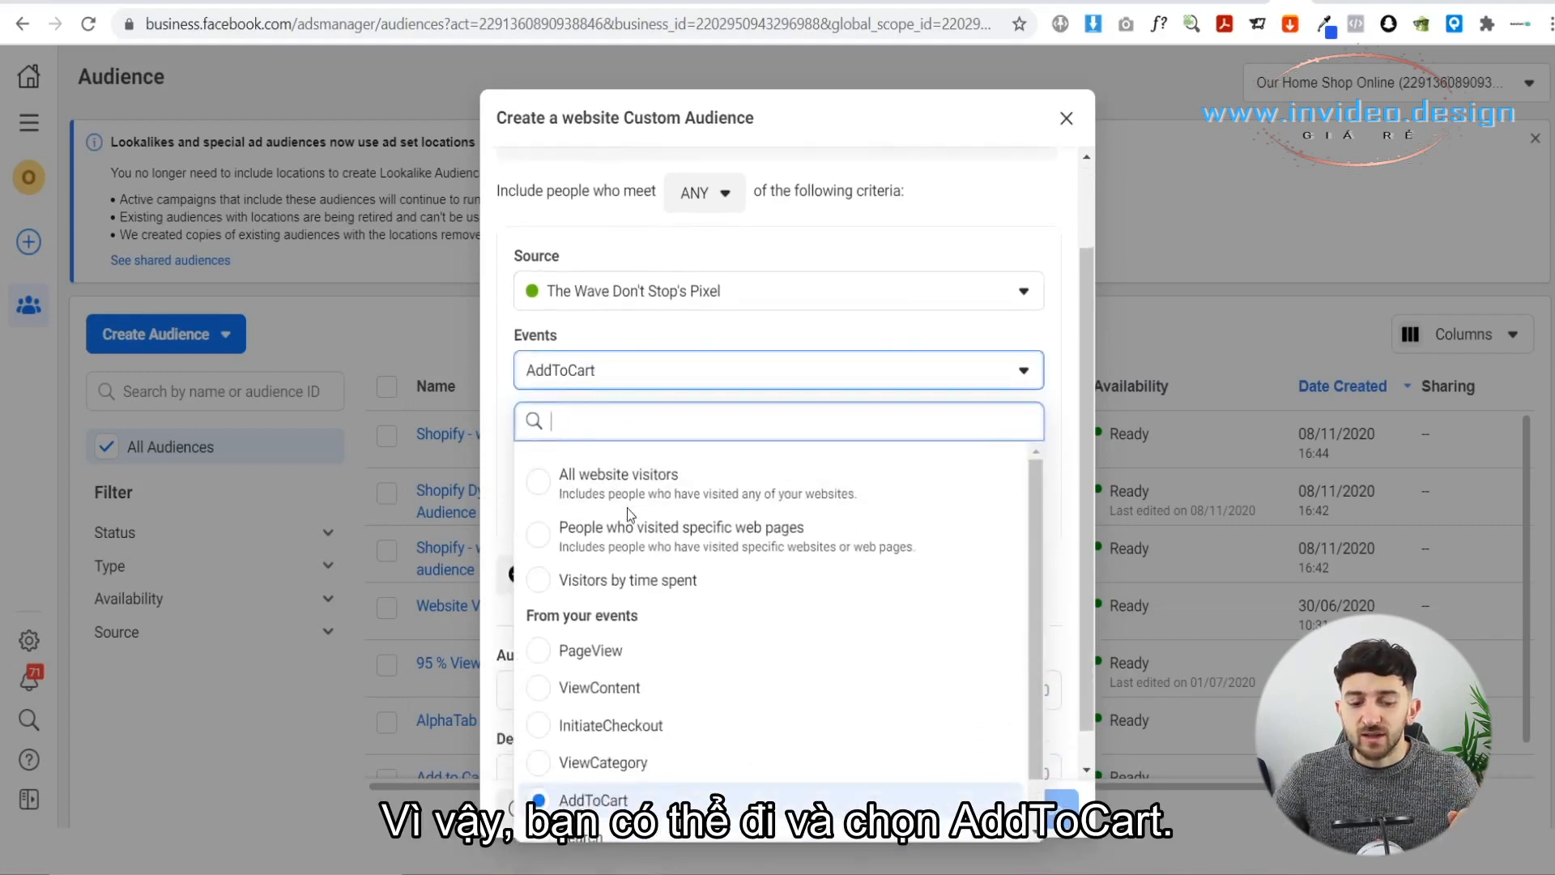
left_click(653, 725)
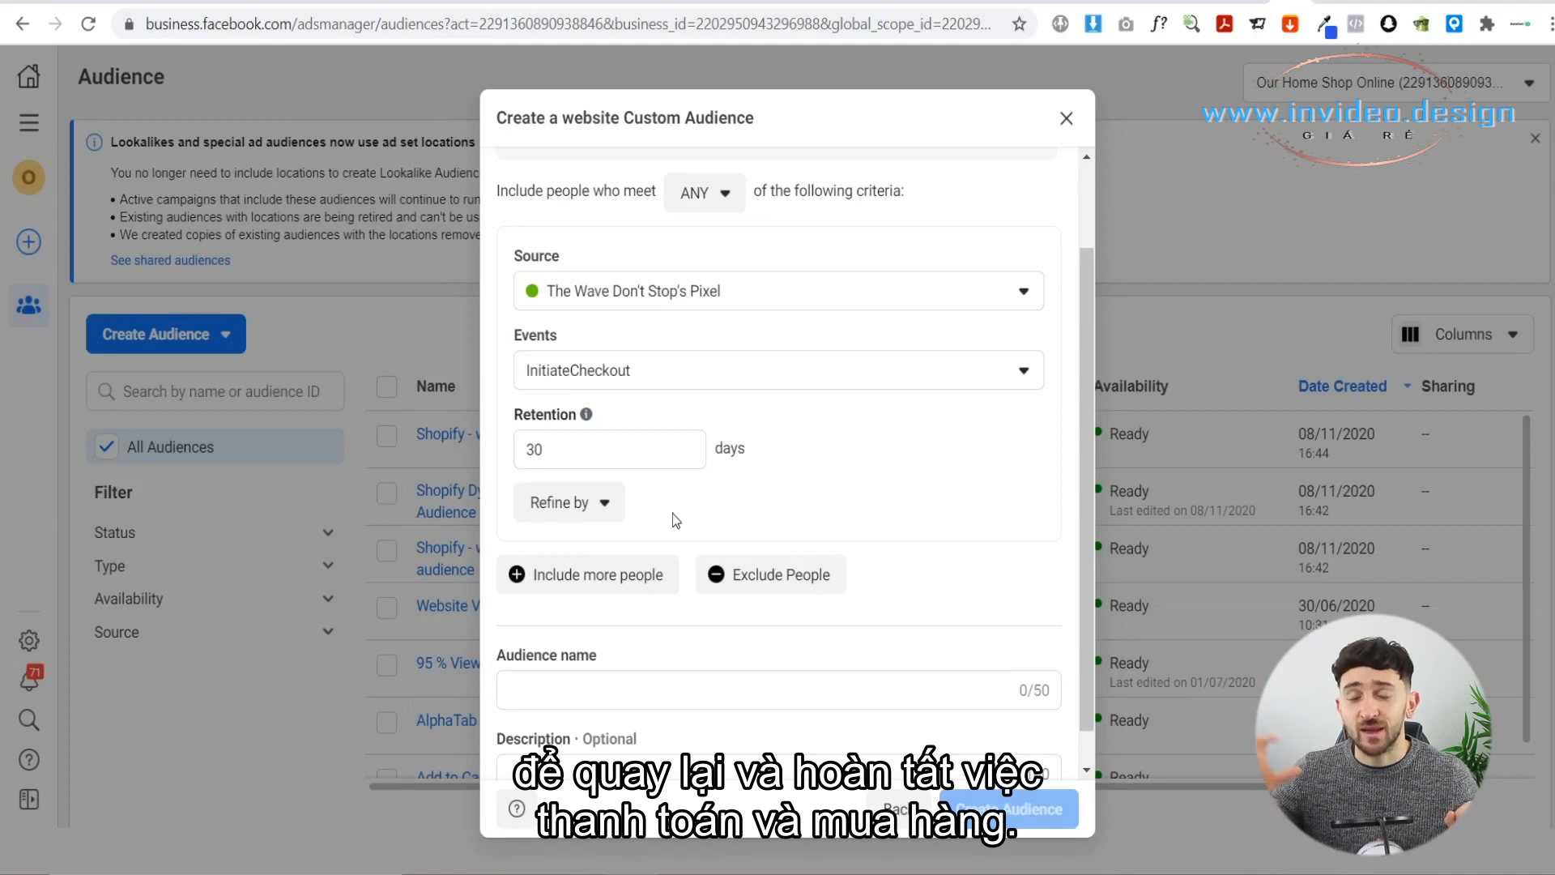
left_click(639, 385)
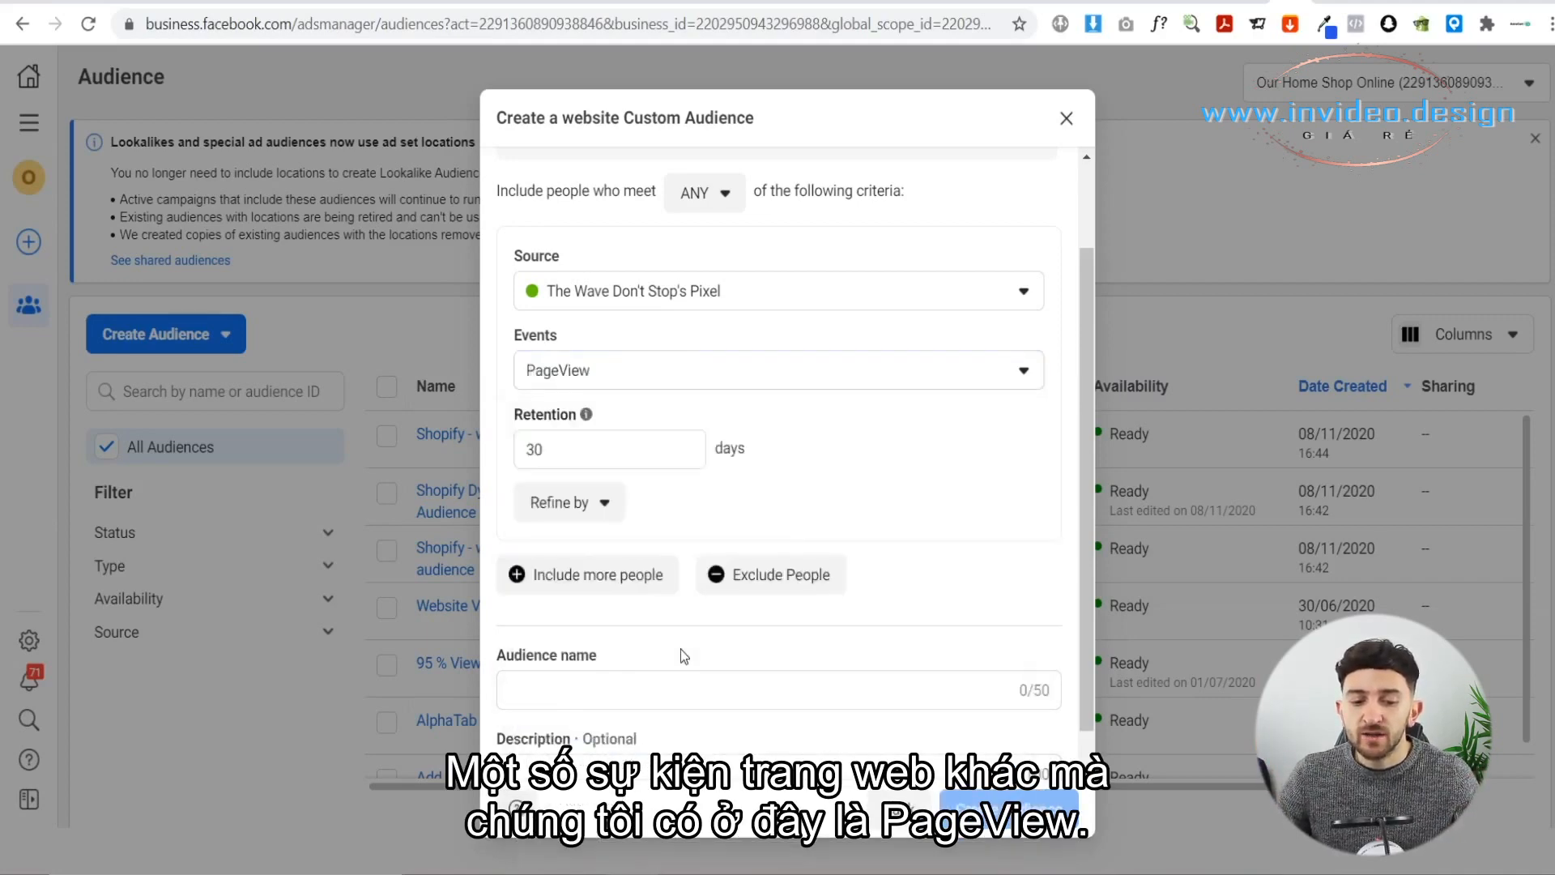
left_click(683, 658)
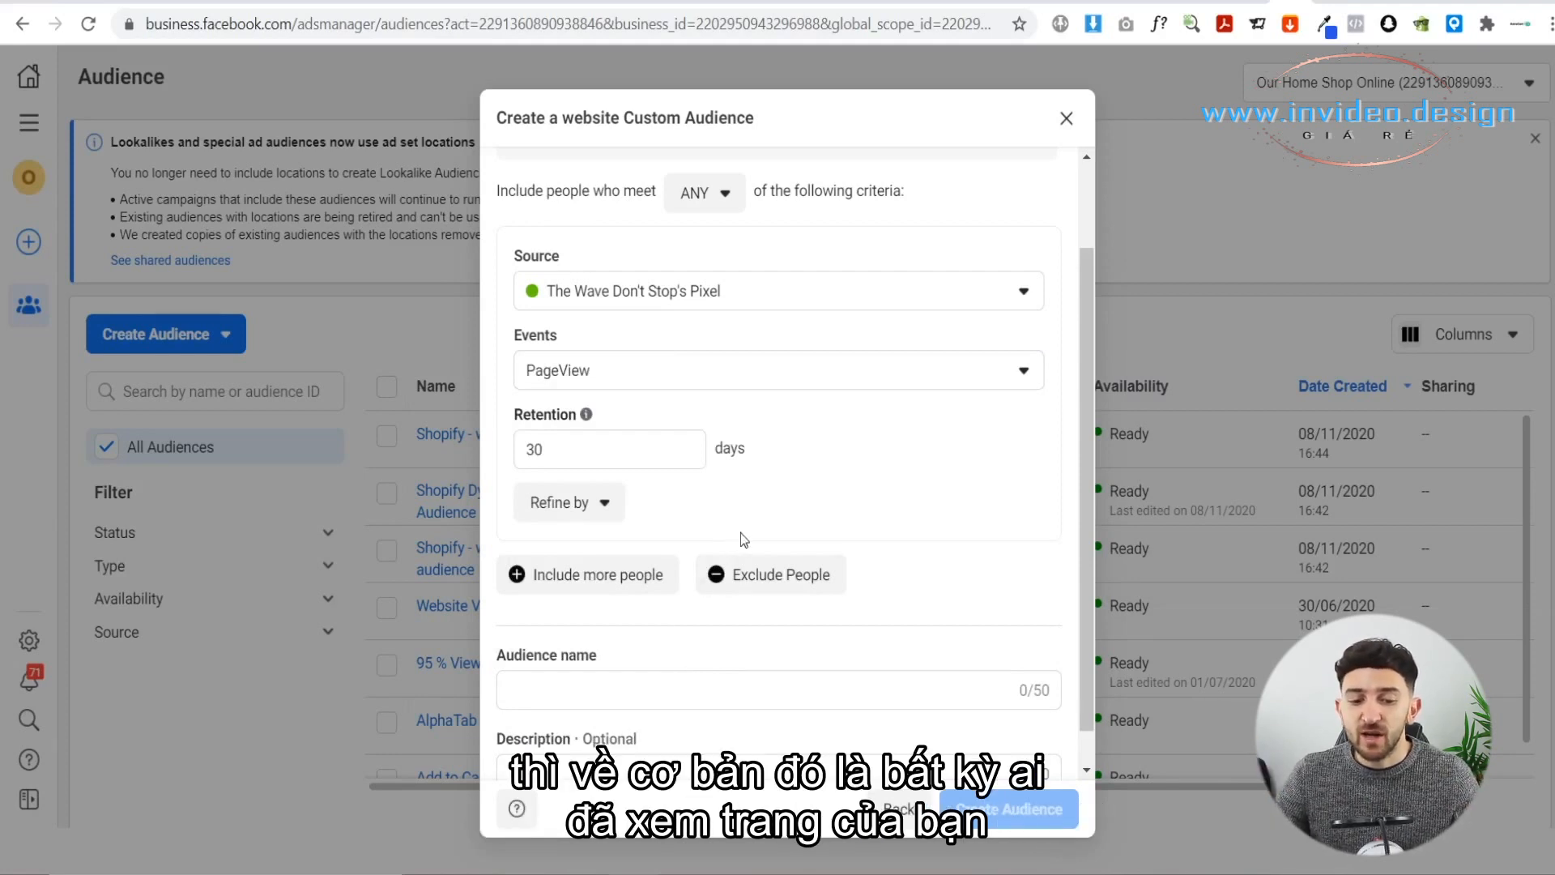
Set the included people's event to People who visited specific web pages and look over its URL criteria
left_click(719, 383)
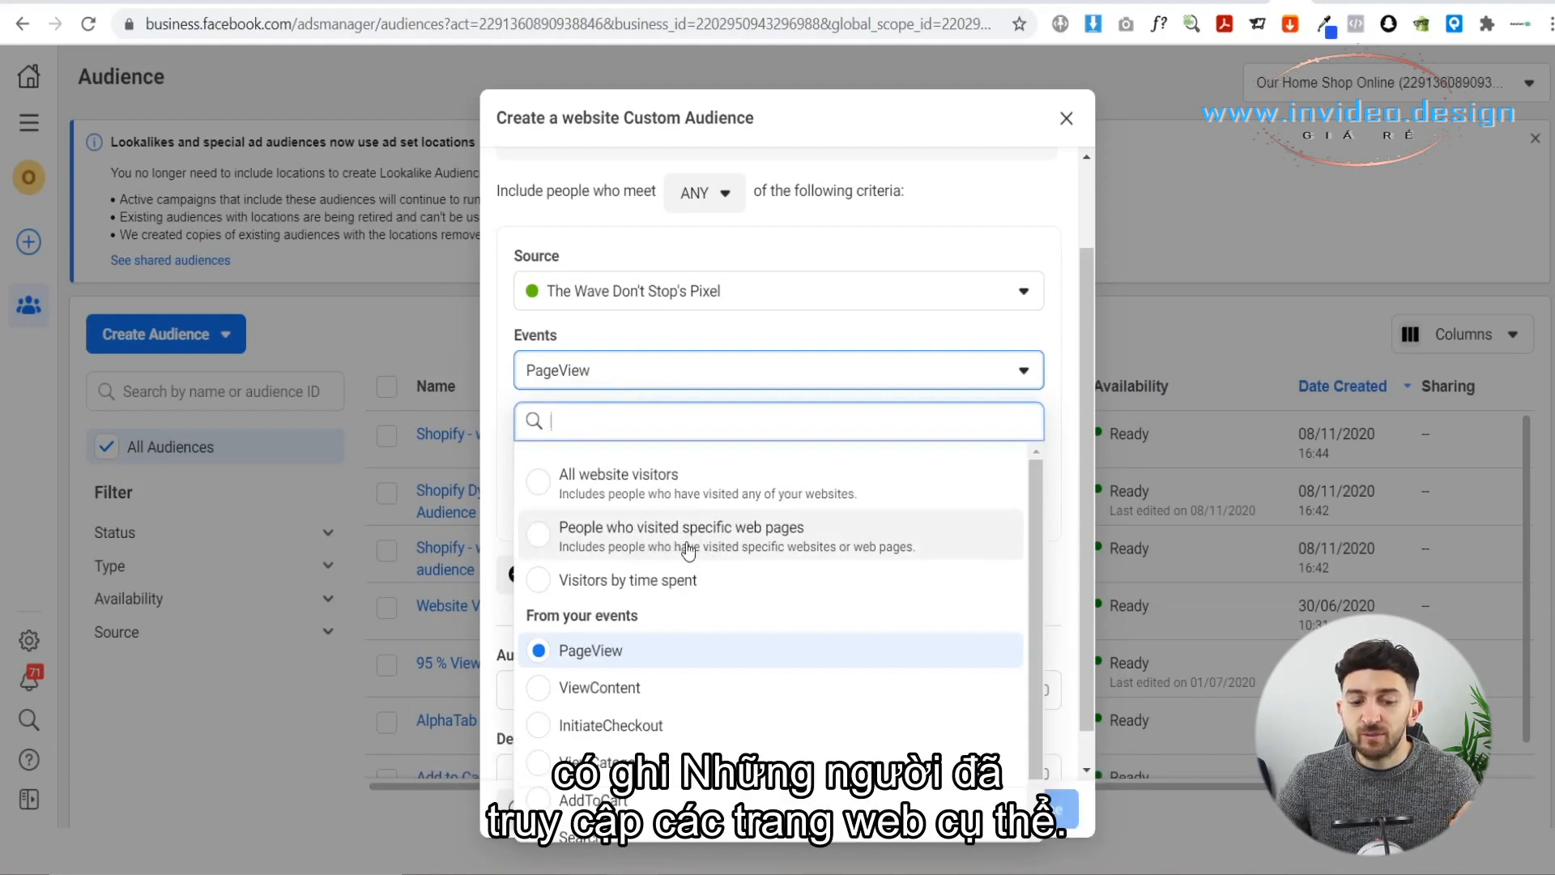
left_click(728, 550)
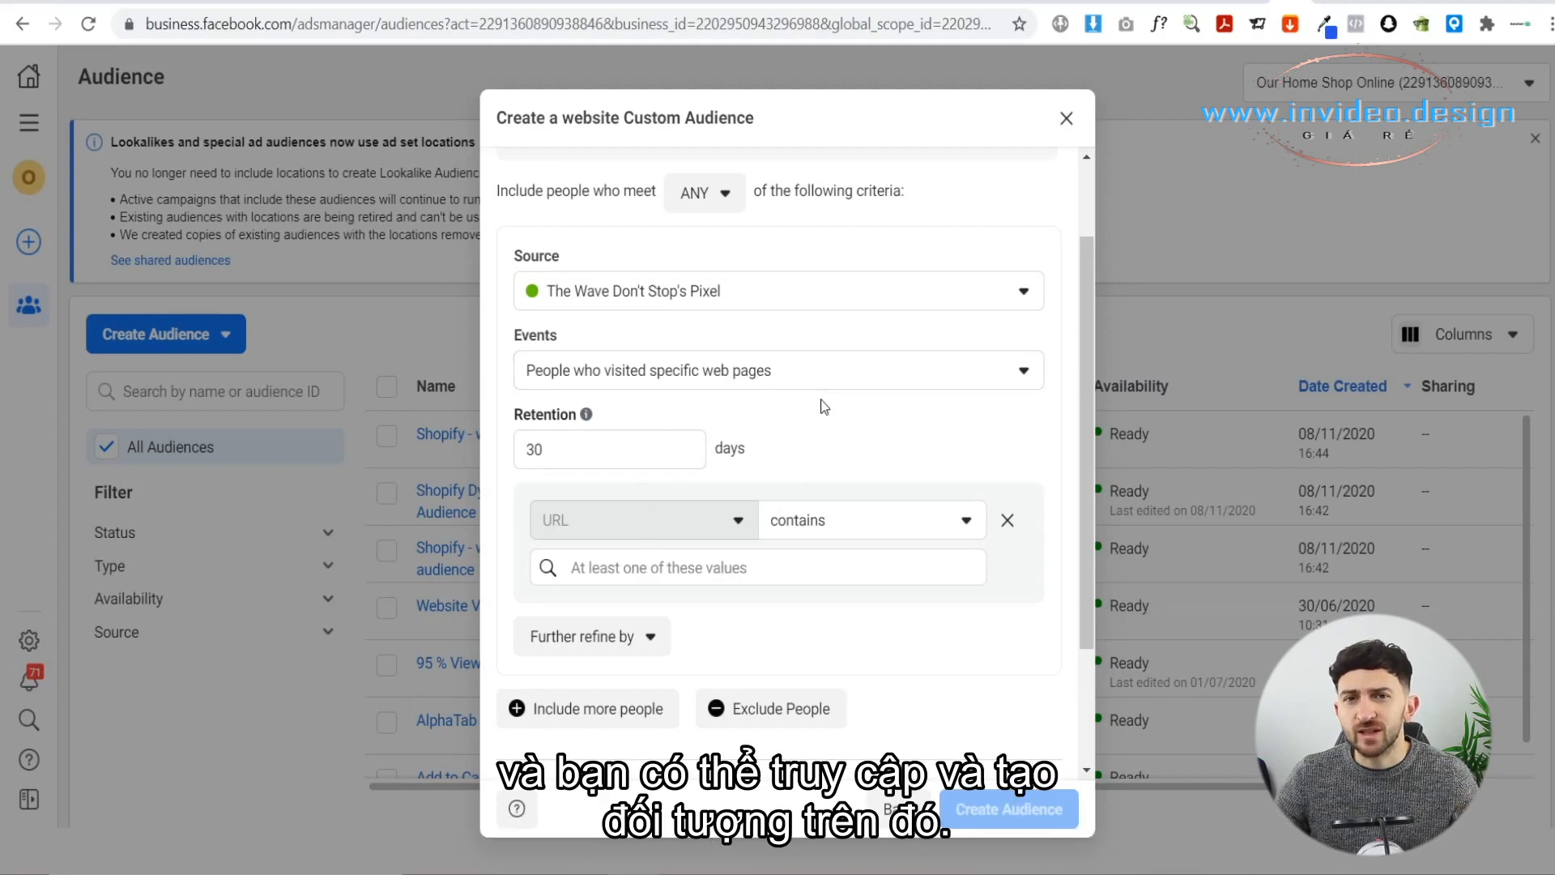
scroll(820, 400, "down", 2)
scroll(820, 400, "up", 2)
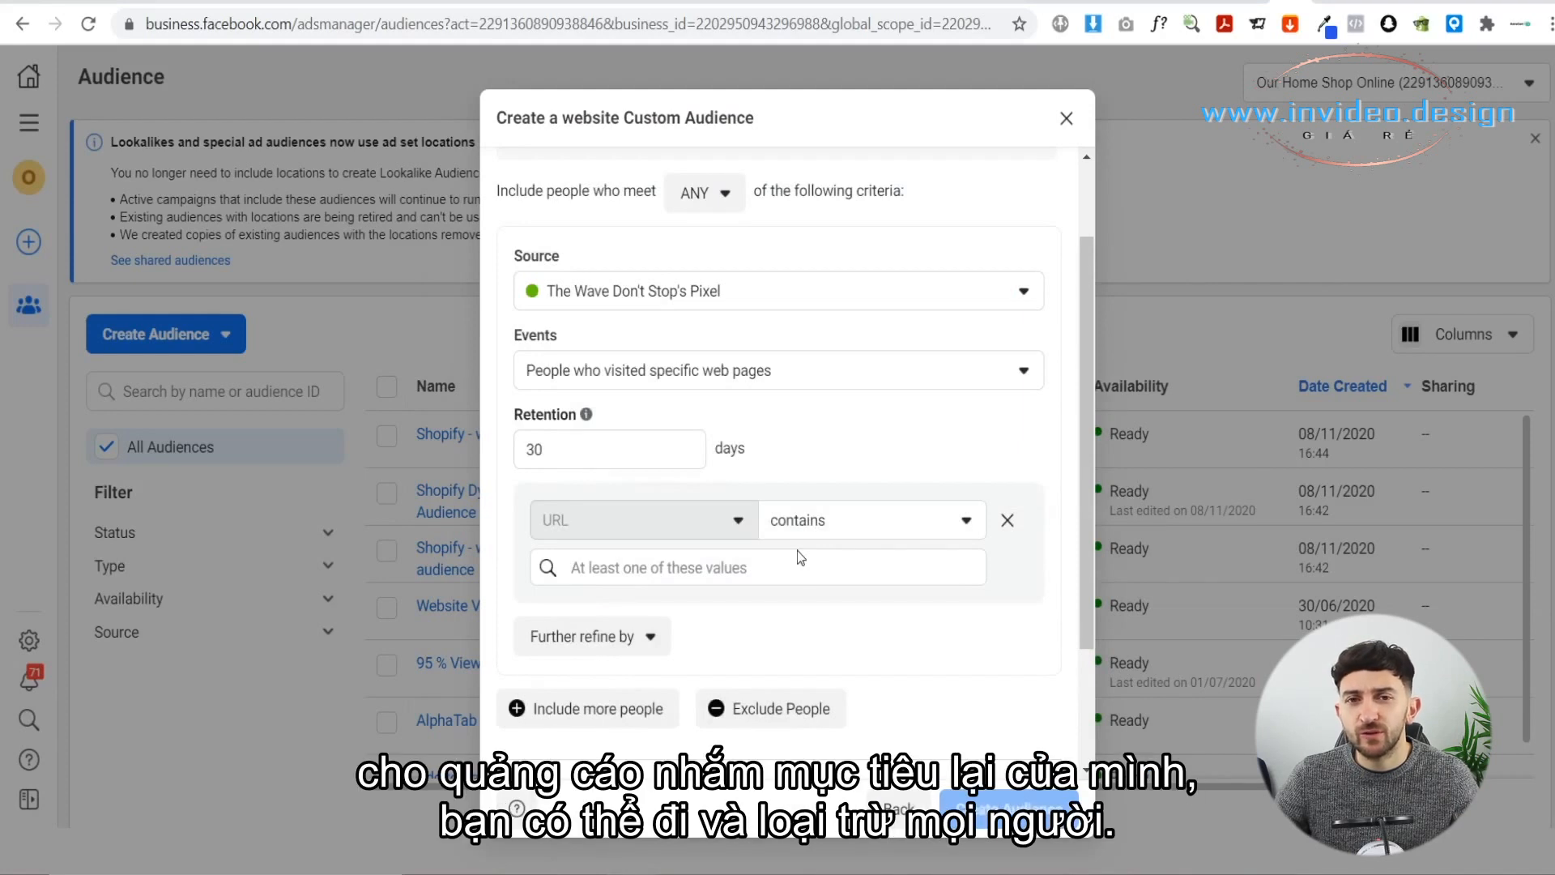
scroll(802, 535, "down", 2)
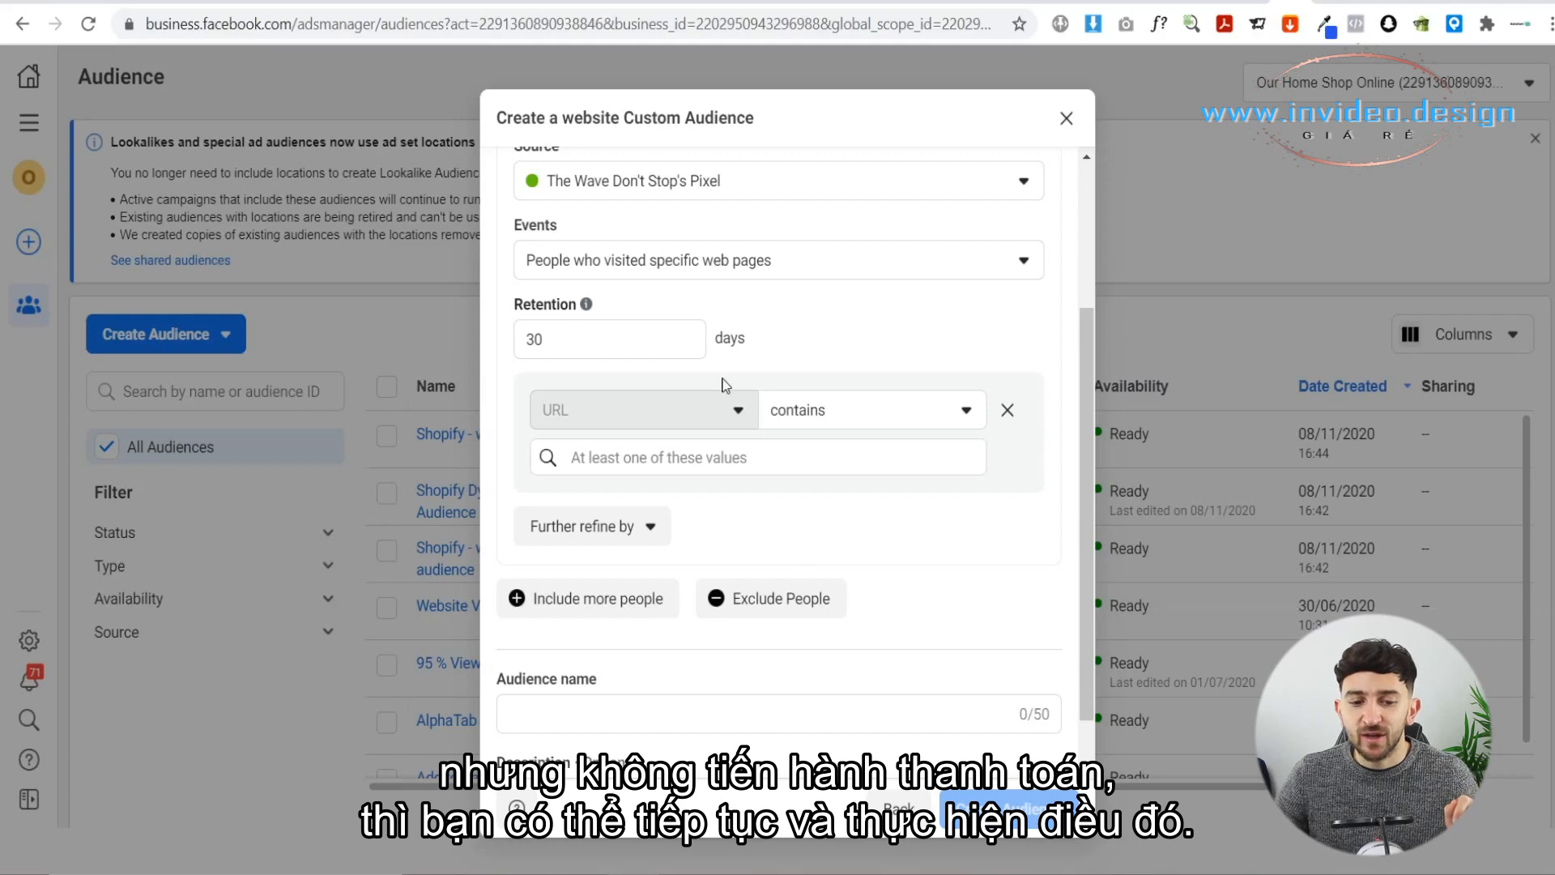
Set the event of the first inclusion criterion to AddToCart
scroll(664, 336, "up", 2)
left_click(644, 373)
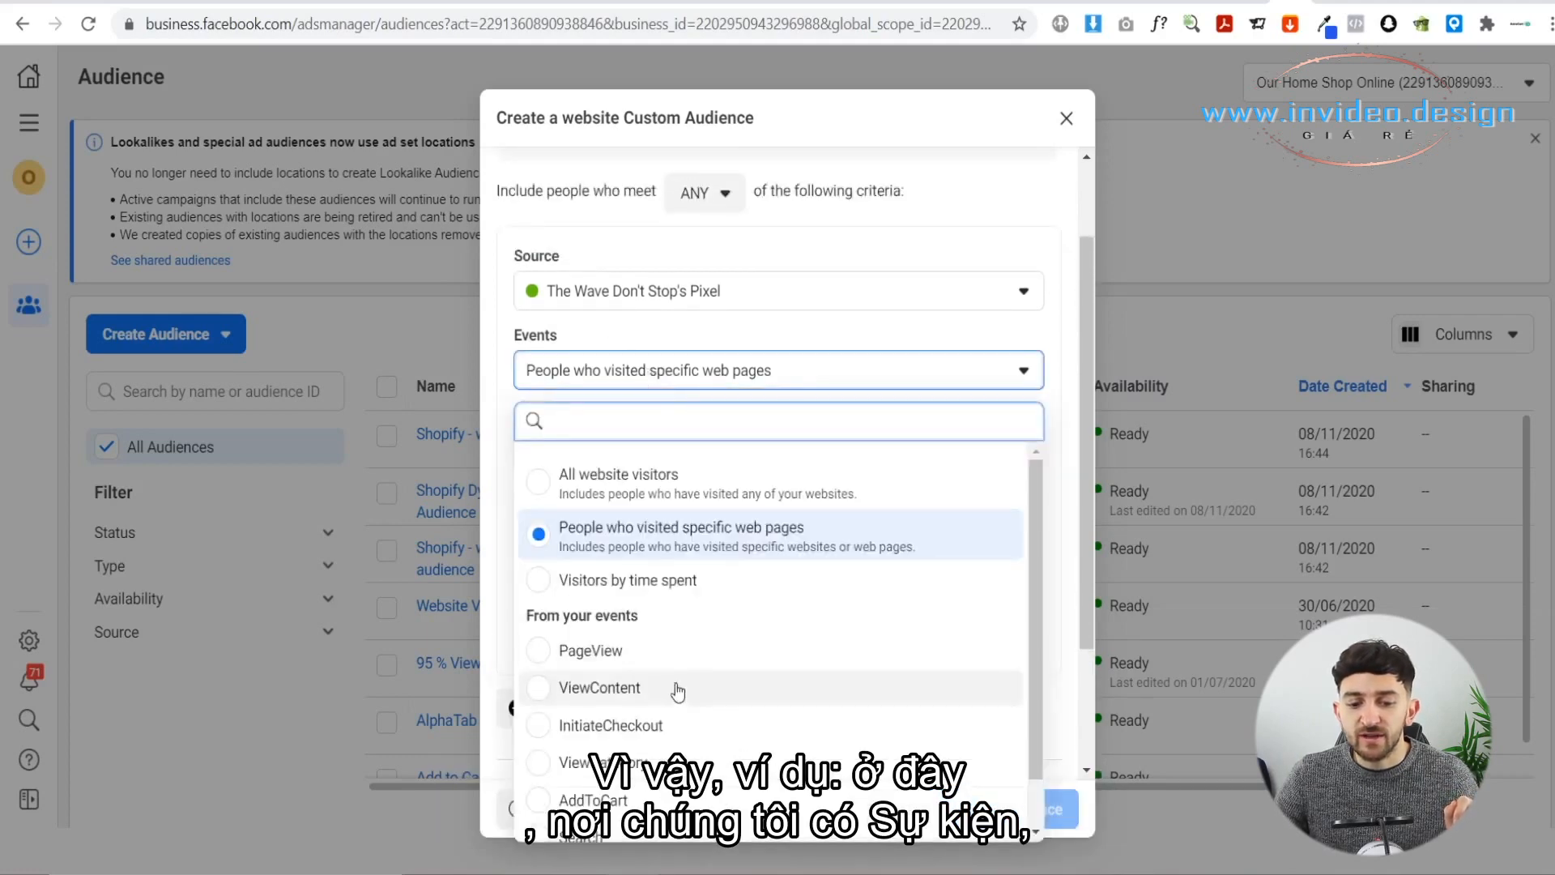
left_click(634, 801)
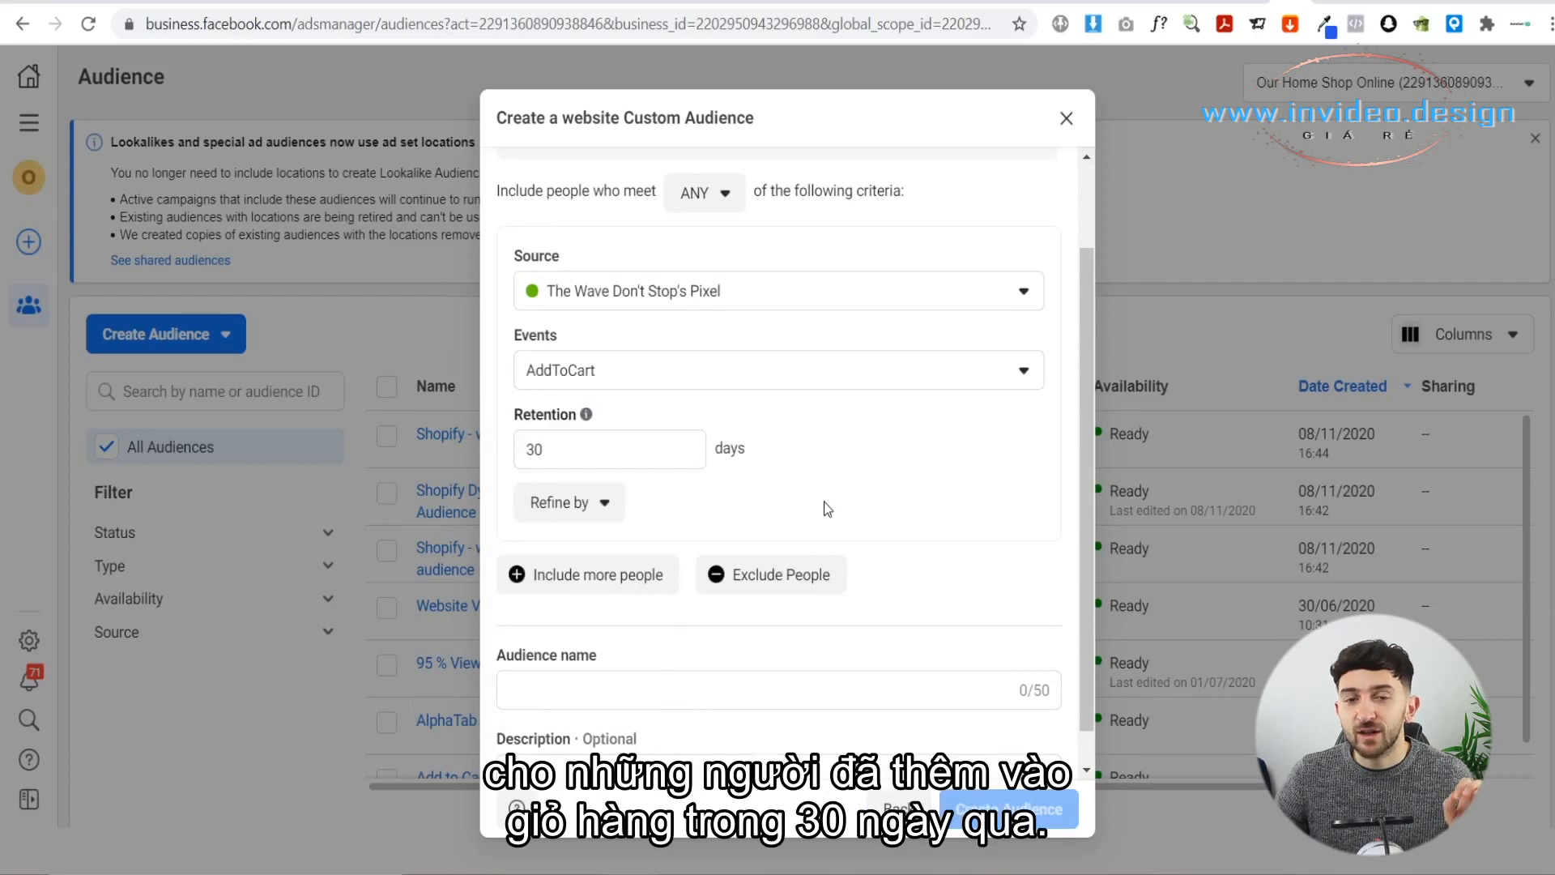
Add an exclusion criterion to the audience for people with the Purchase event
scroll(842, 512, "down", 1)
left_click(771, 541)
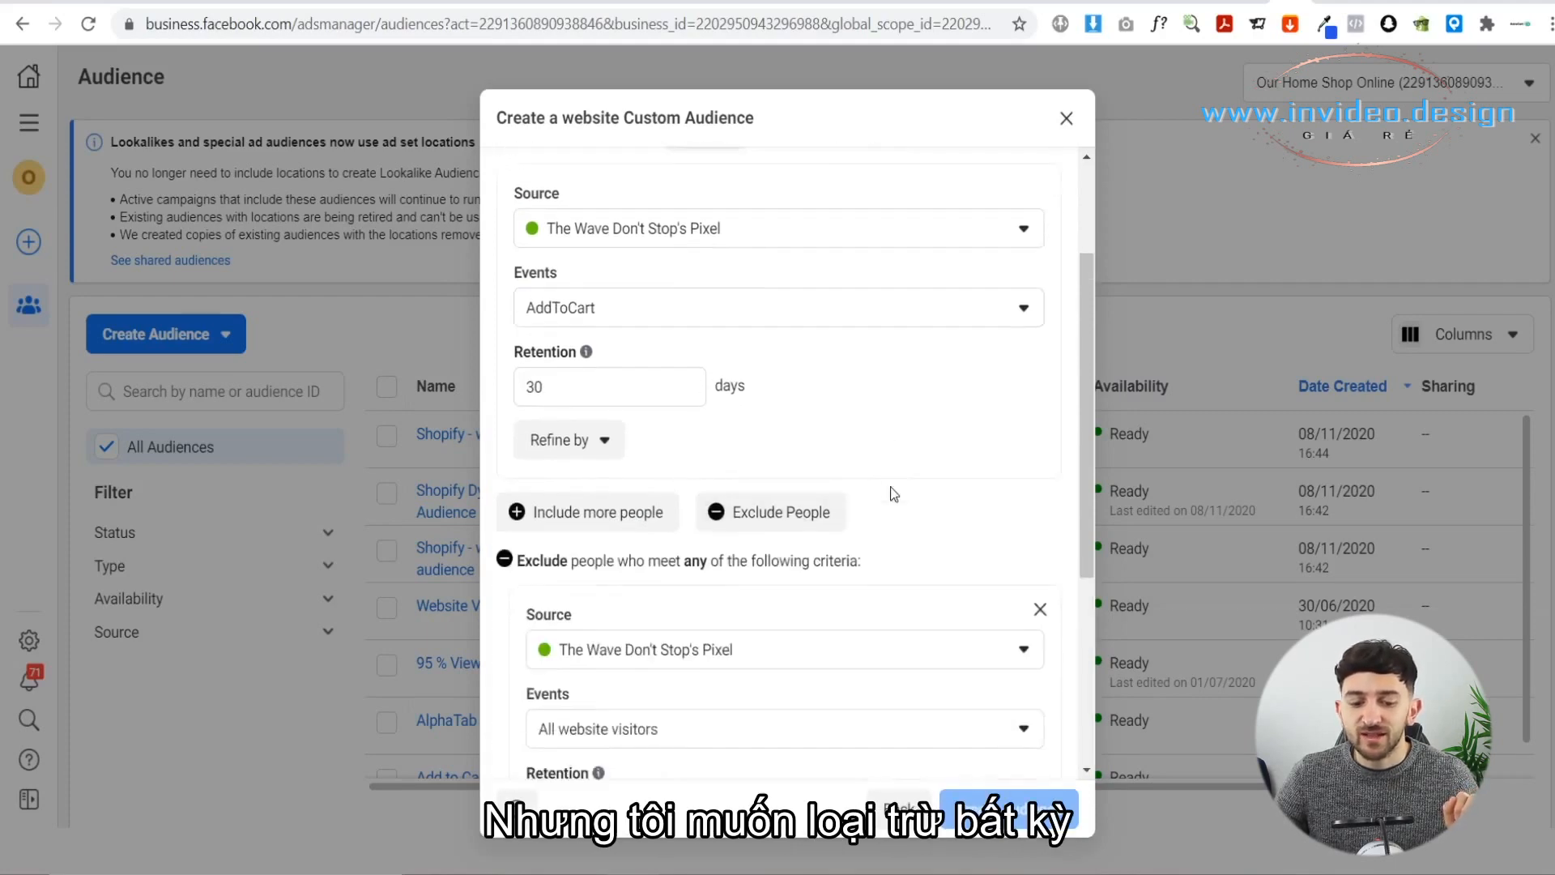
scroll(810, 511, "down", 3)
left_click(659, 531)
scroll(729, 697, "down", 3)
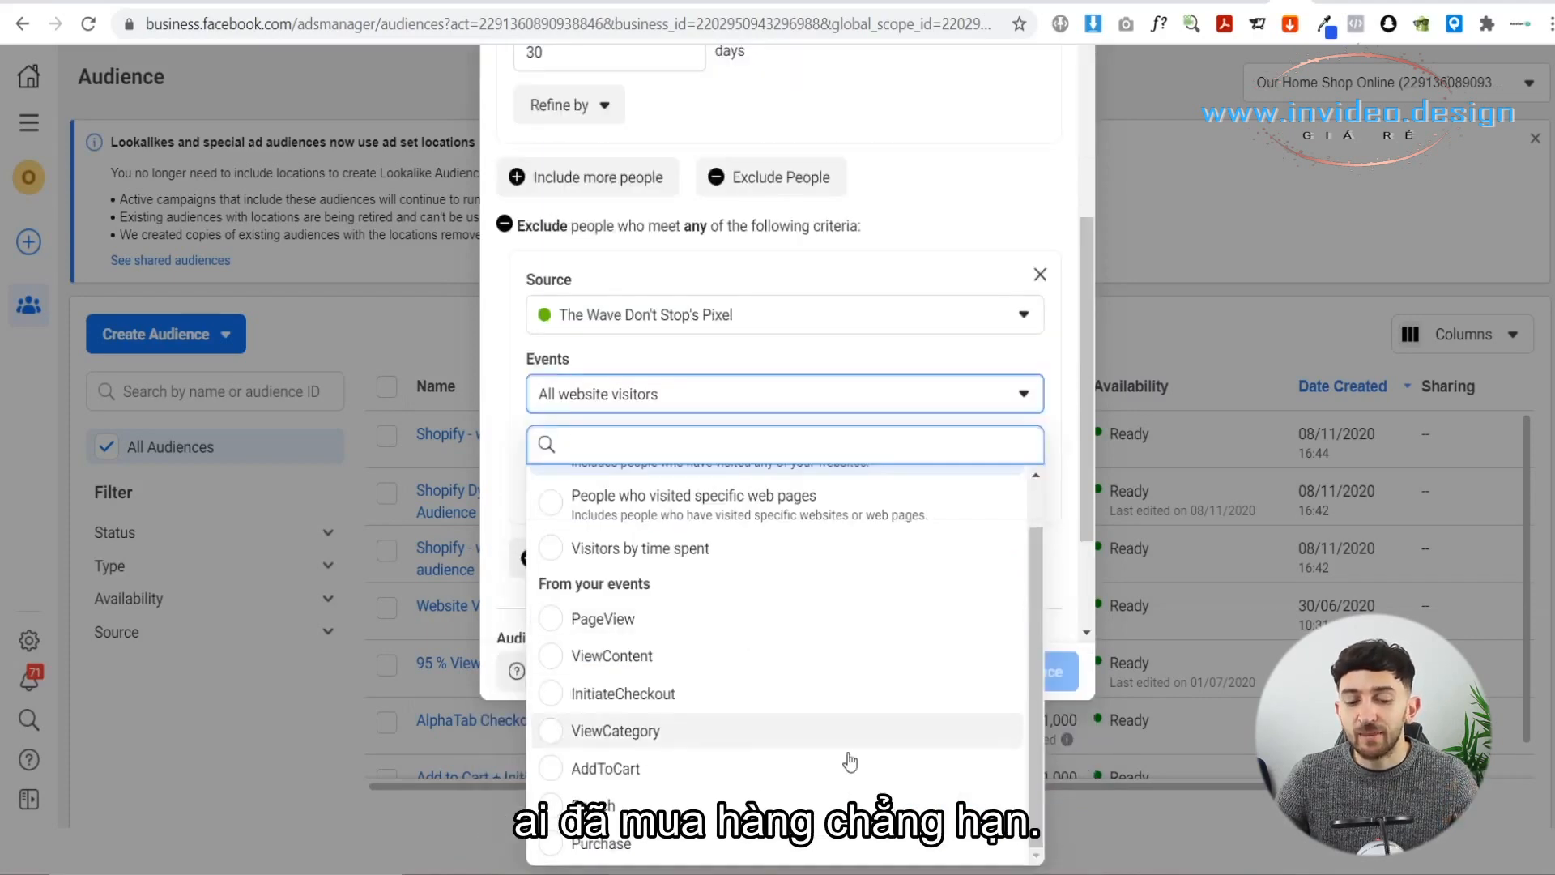
left_click(701, 855)
scroll(792, 628, "up", 1)
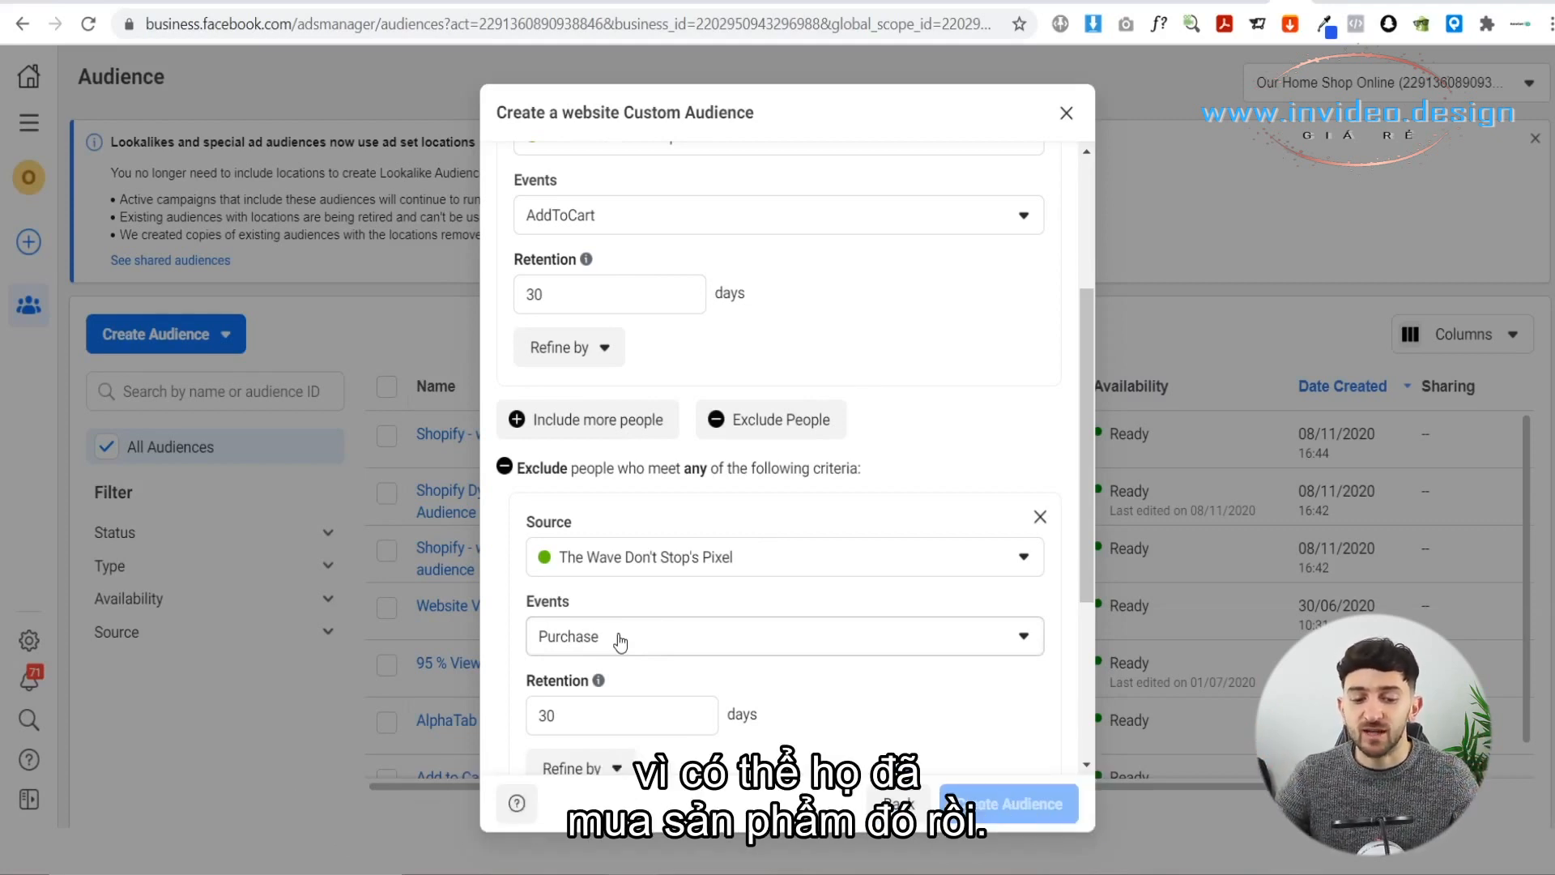
Add a second, alternative inclusion criterion to the audience using the InitiateCheckout event
scroll(625, 636, "down", 3)
scroll(727, 553, "up", 1)
scroll(648, 438, "up", 1)
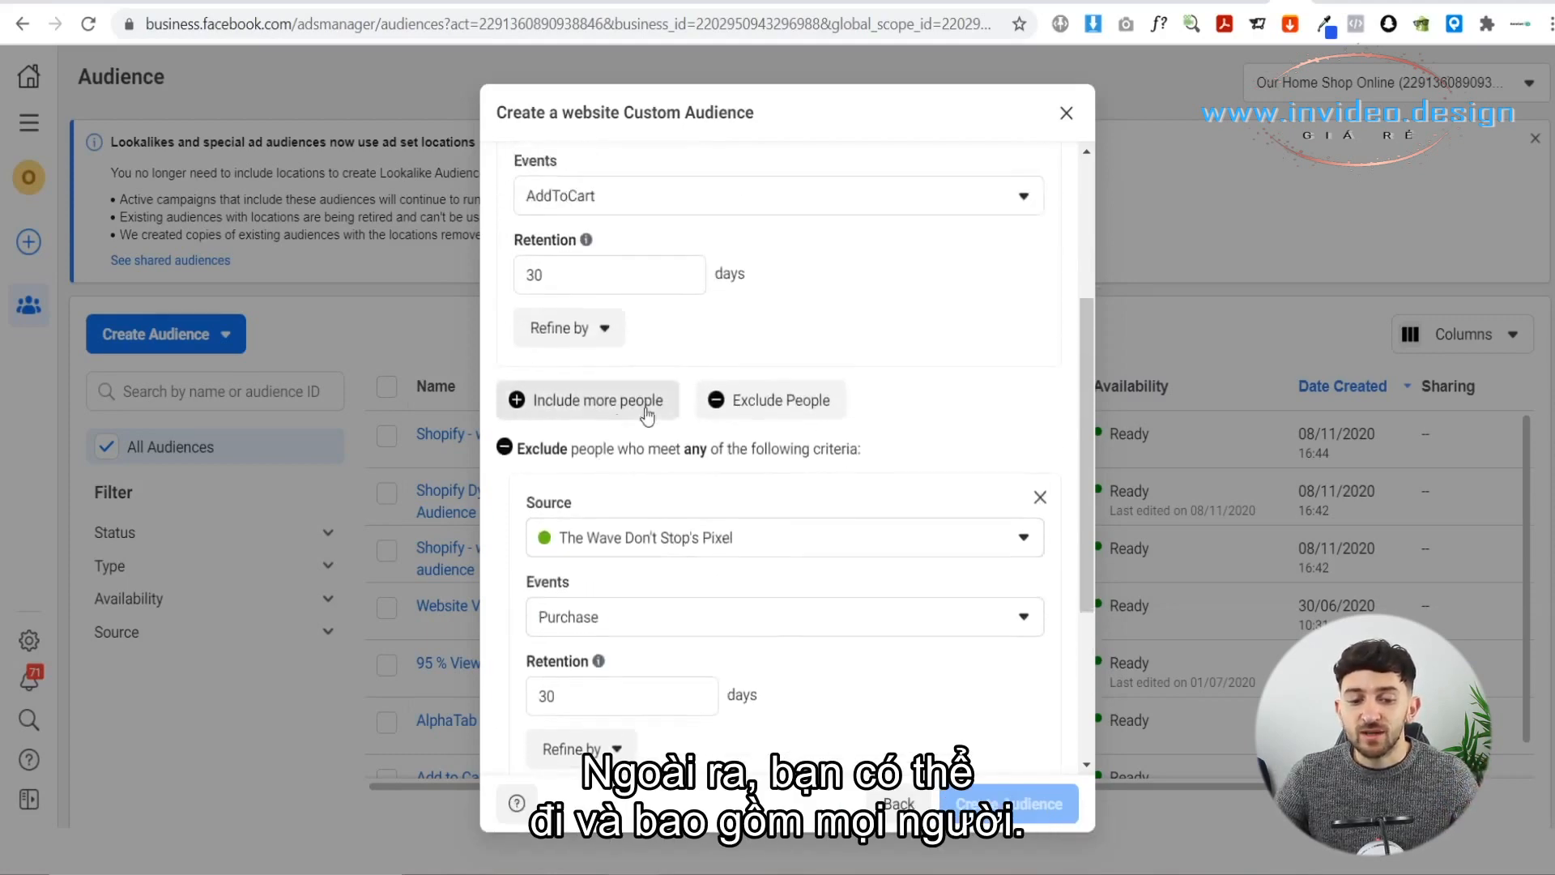
scroll(620, 396, "up", 2)
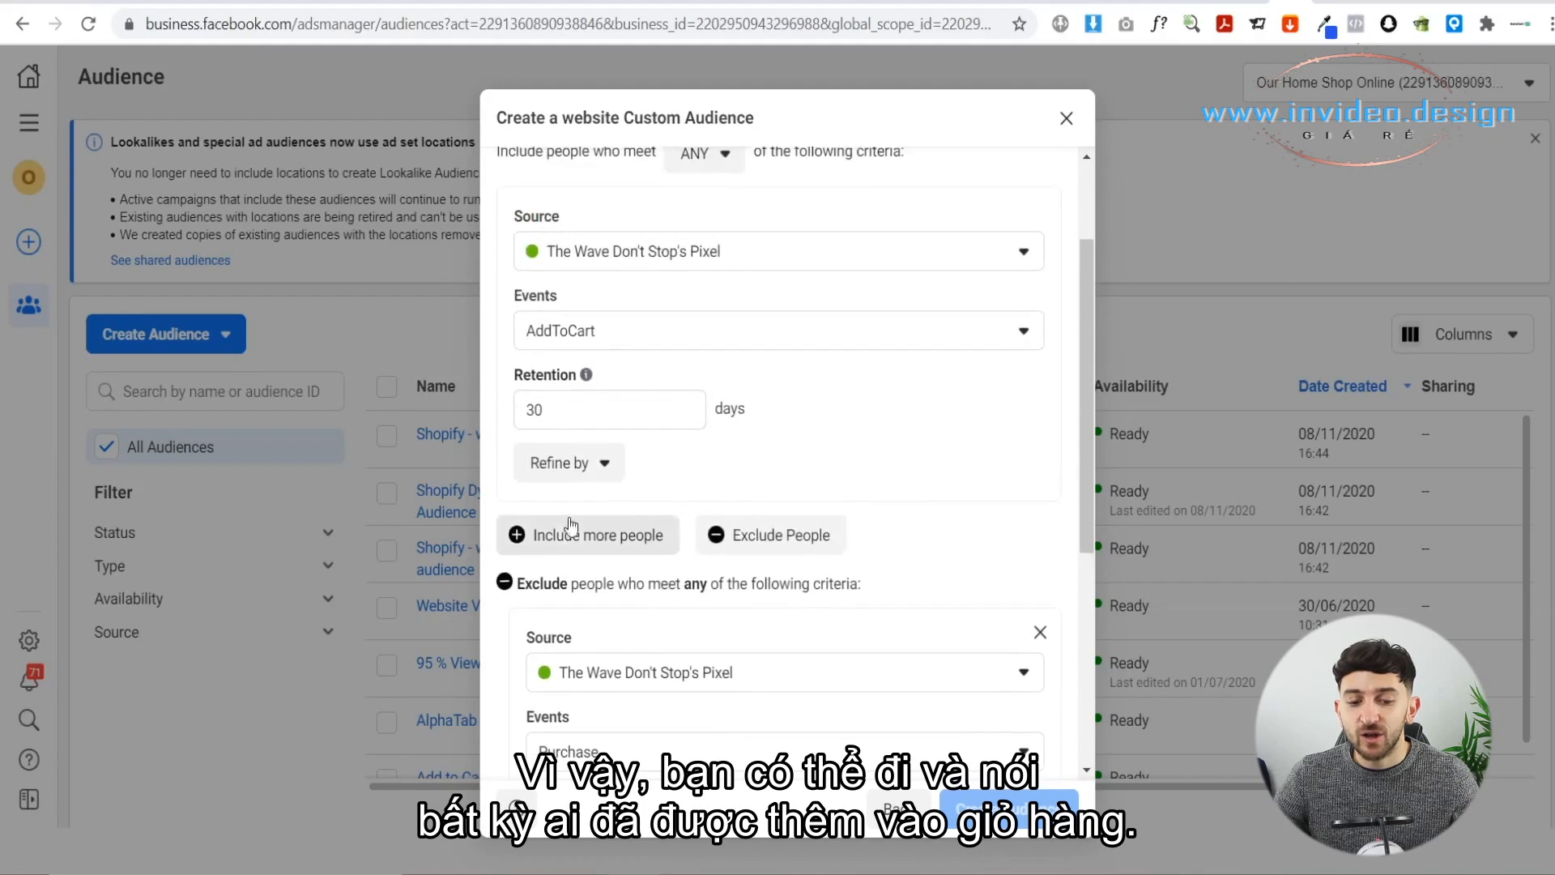
left_click(578, 523)
scroll(717, 527, "down", 1)
left_click(608, 592)
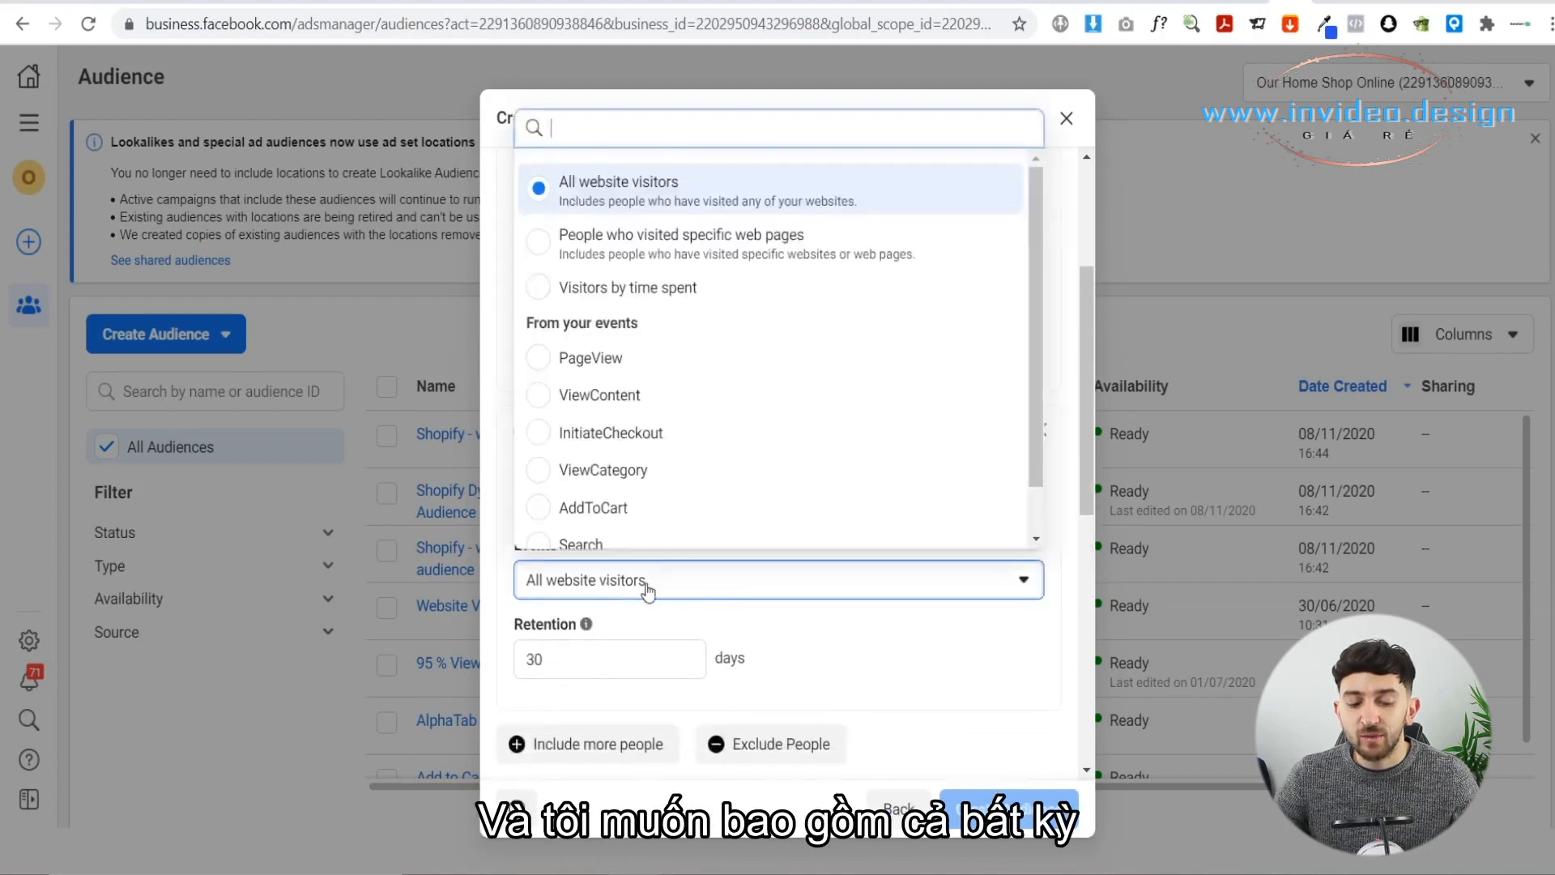
left_click(656, 432)
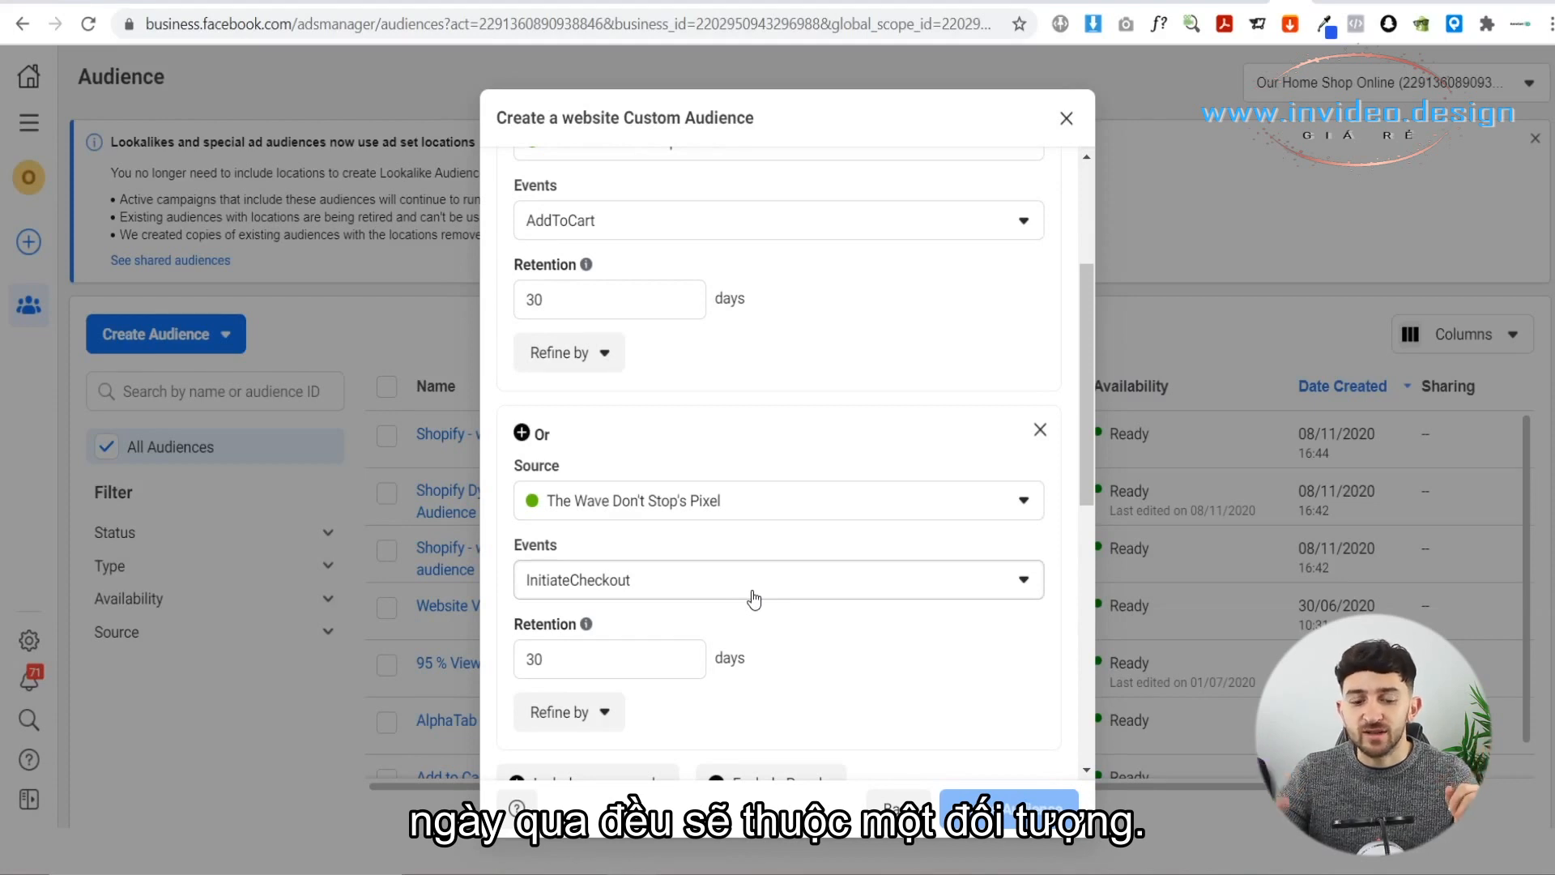
Name the audience "Name of your website AddToCart + InitiateCheckout"
scroll(764, 443, "down", 3)
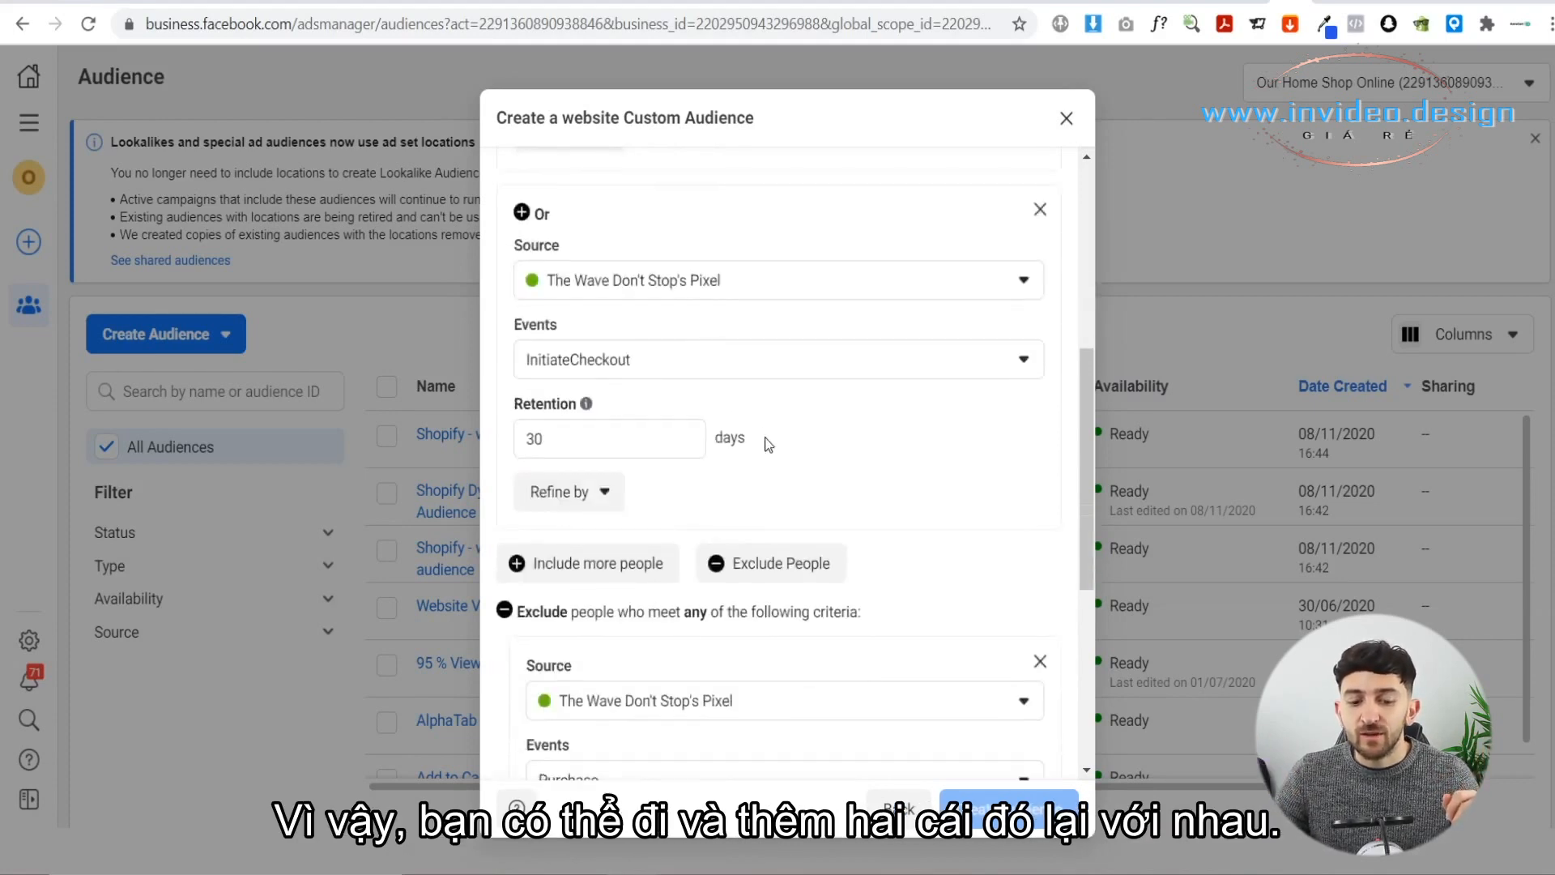
left_click(555, 439)
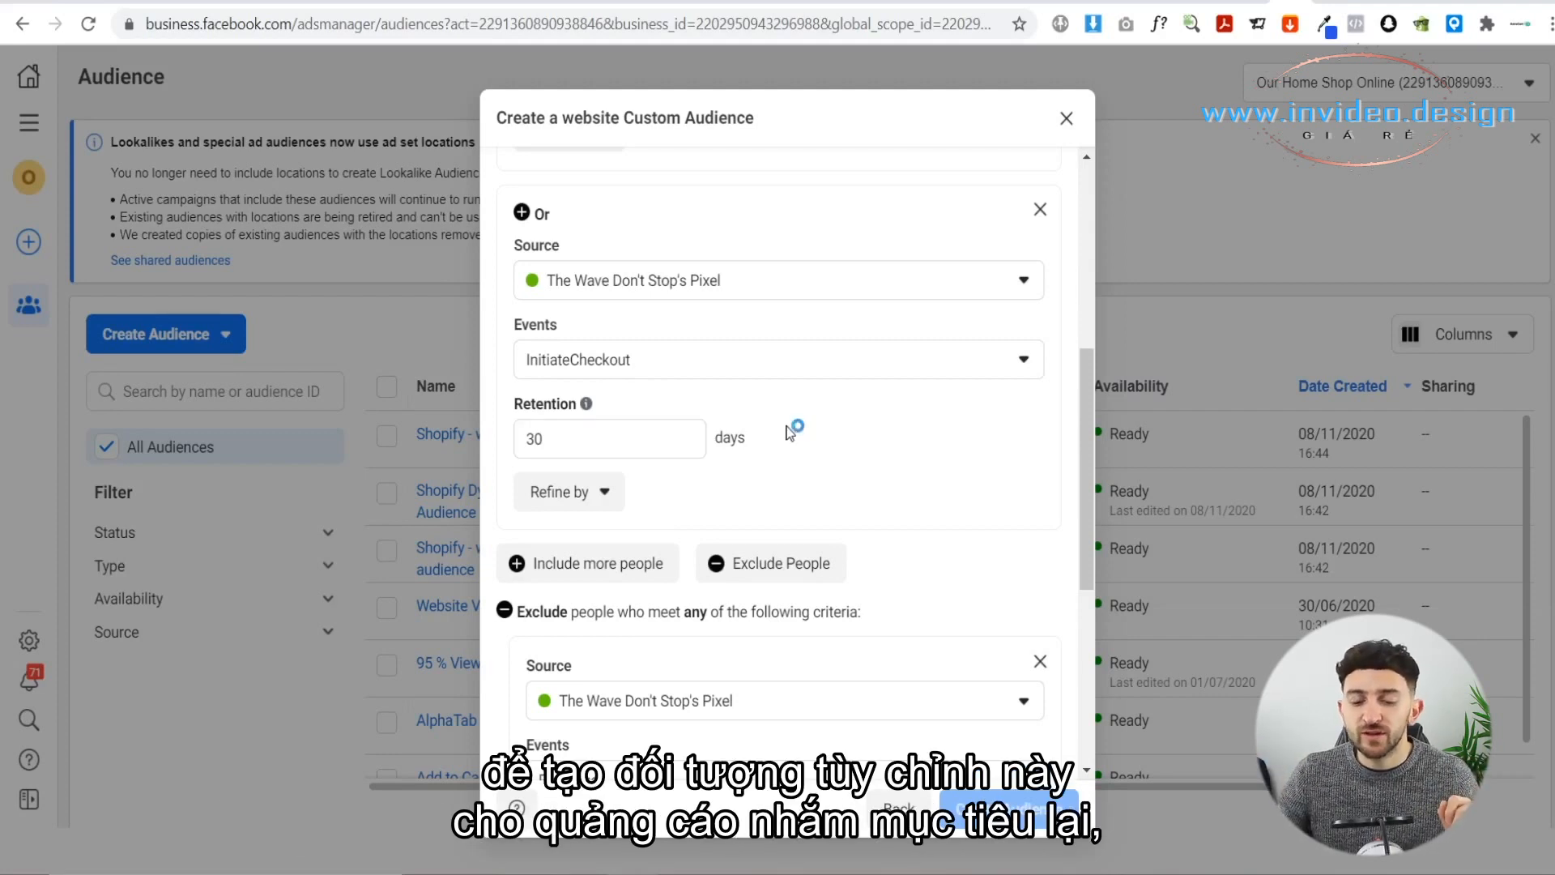
scroll(789, 432, "down", 5)
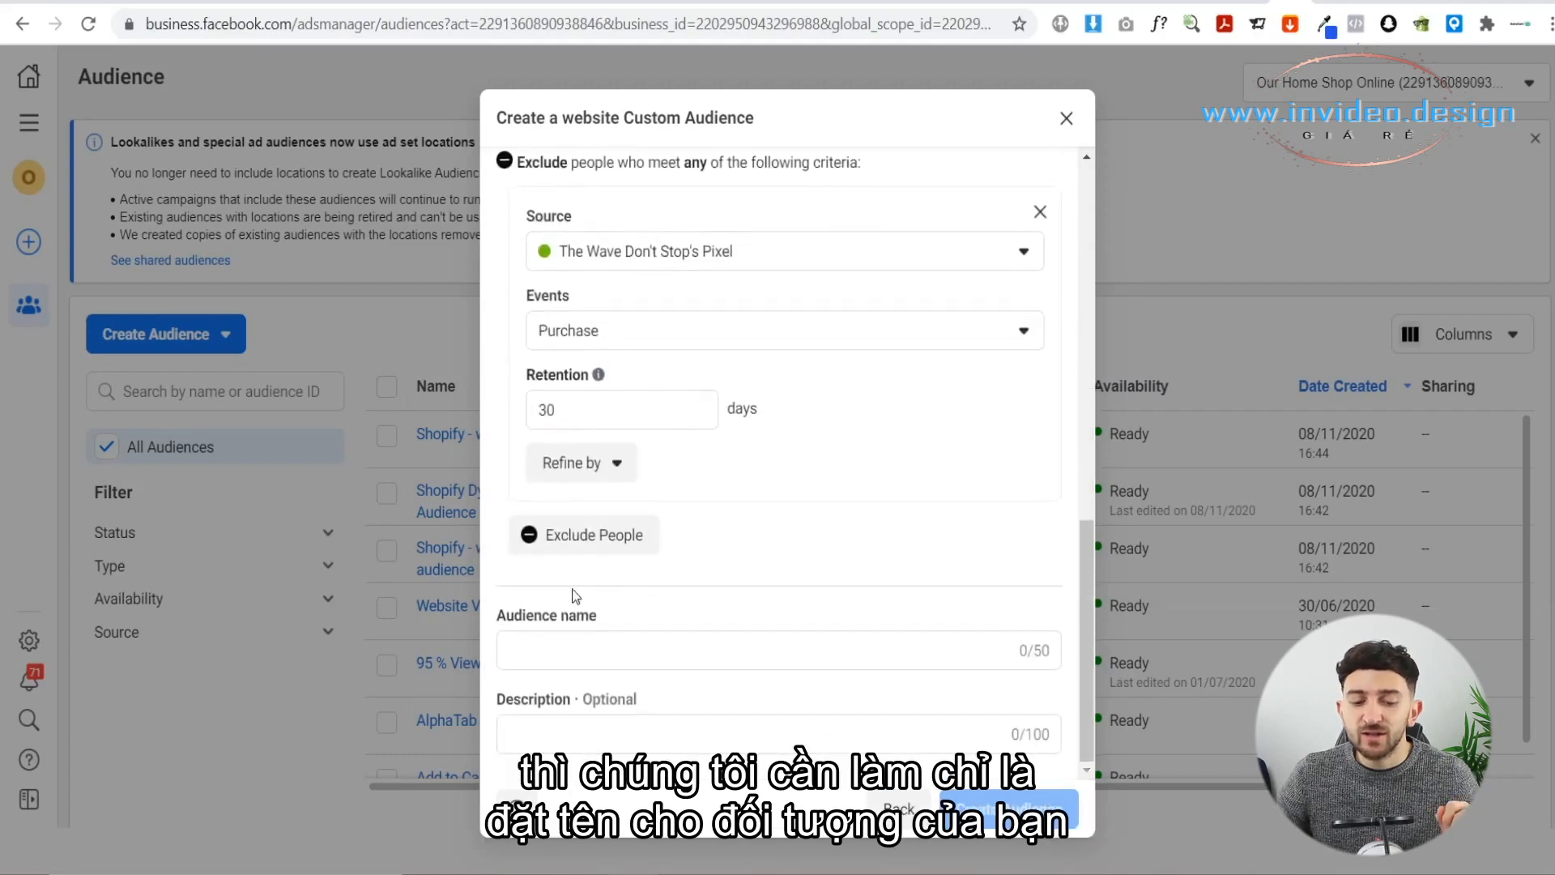
left_click(594, 660)
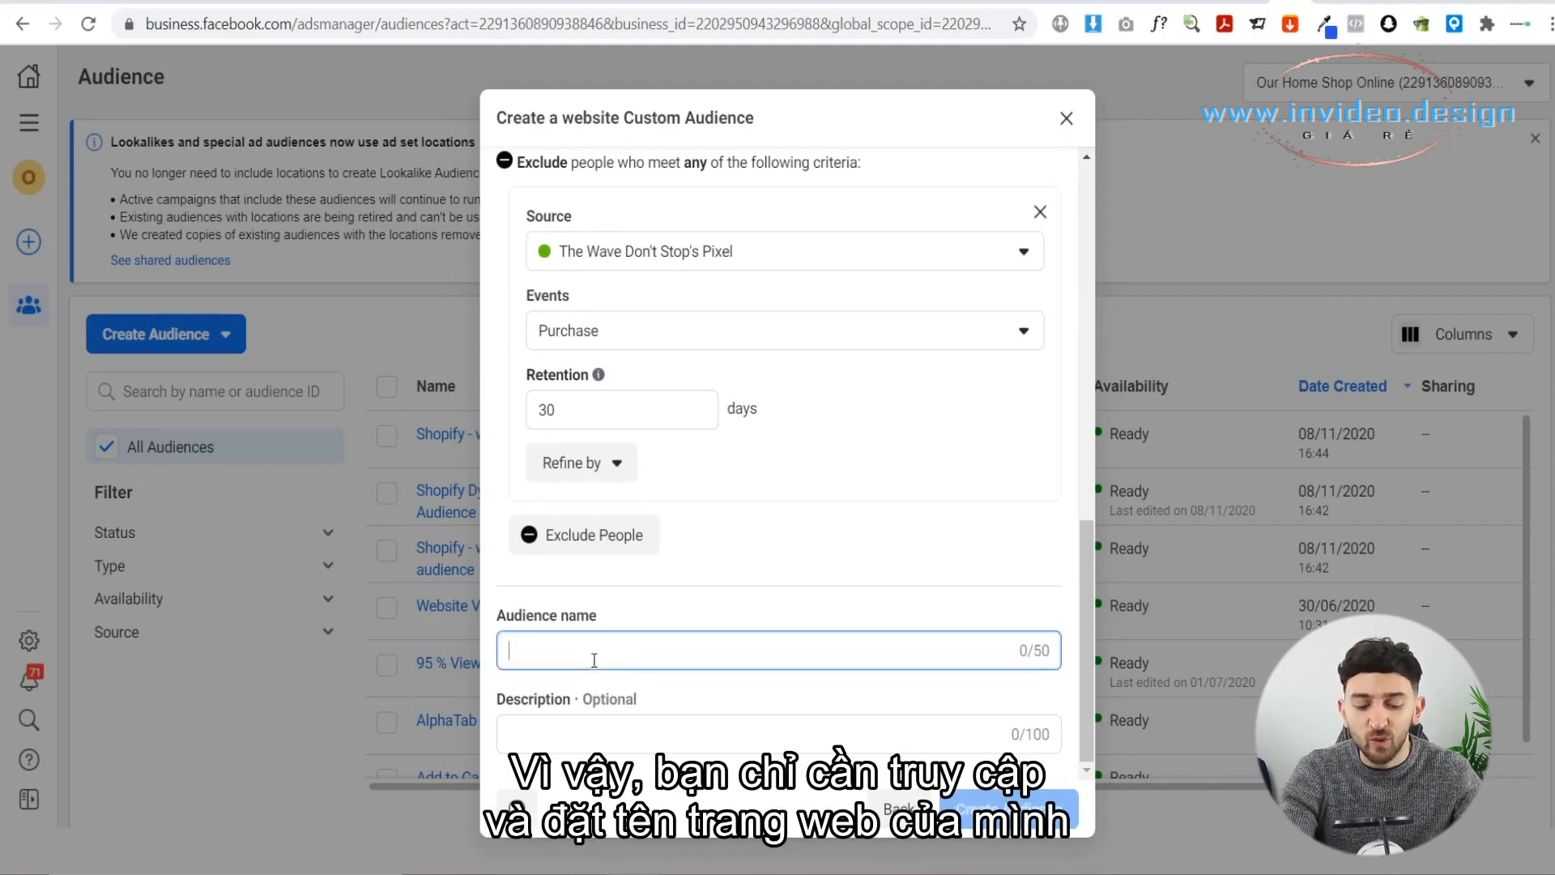
type("Name of your website ")
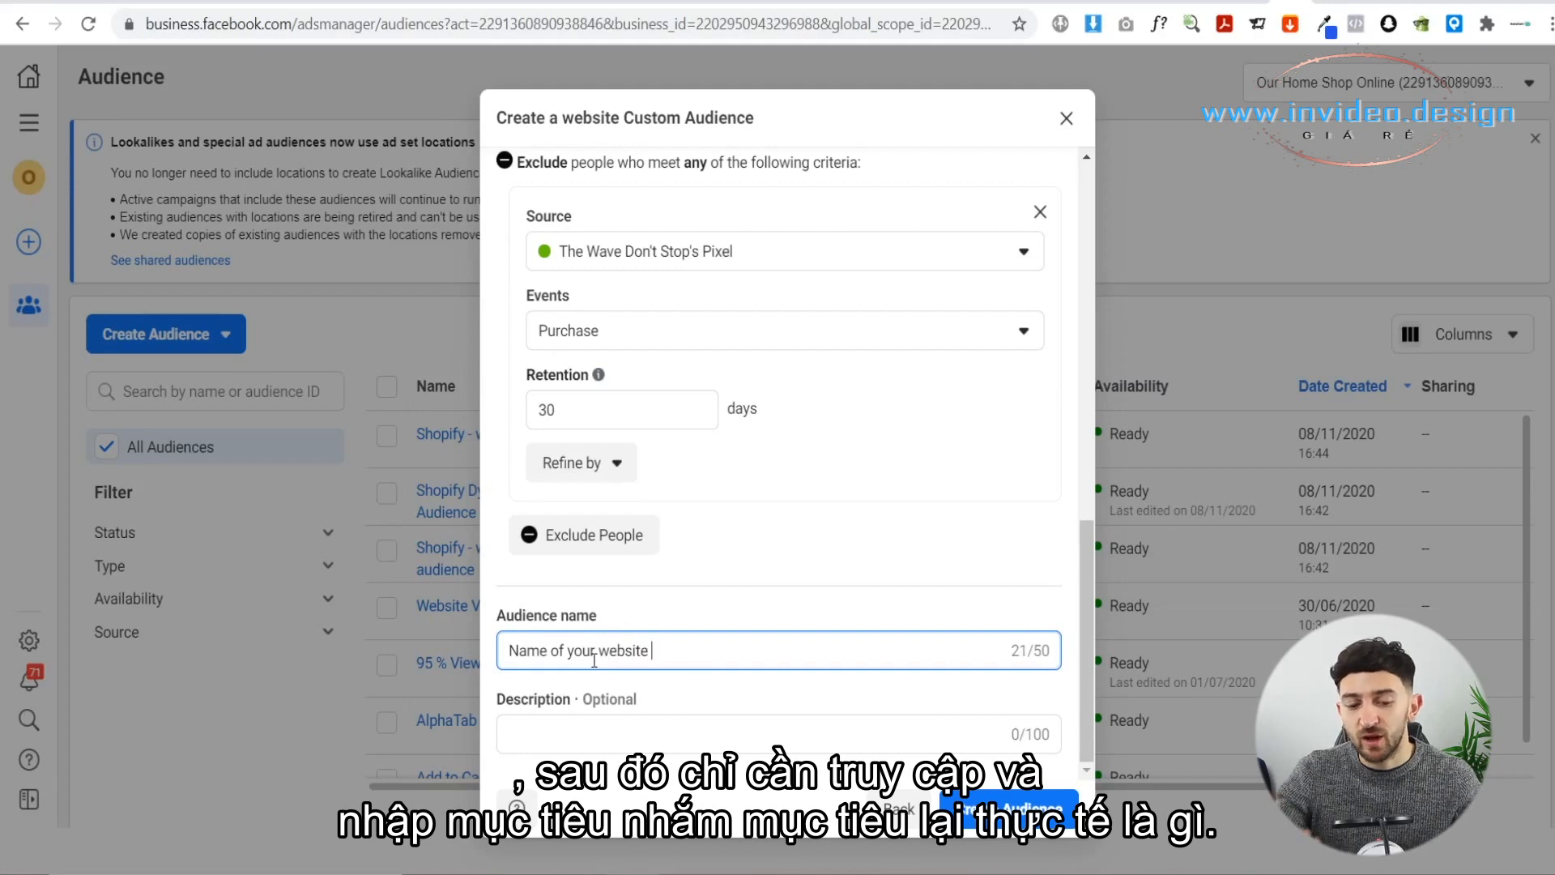
type("Ad")
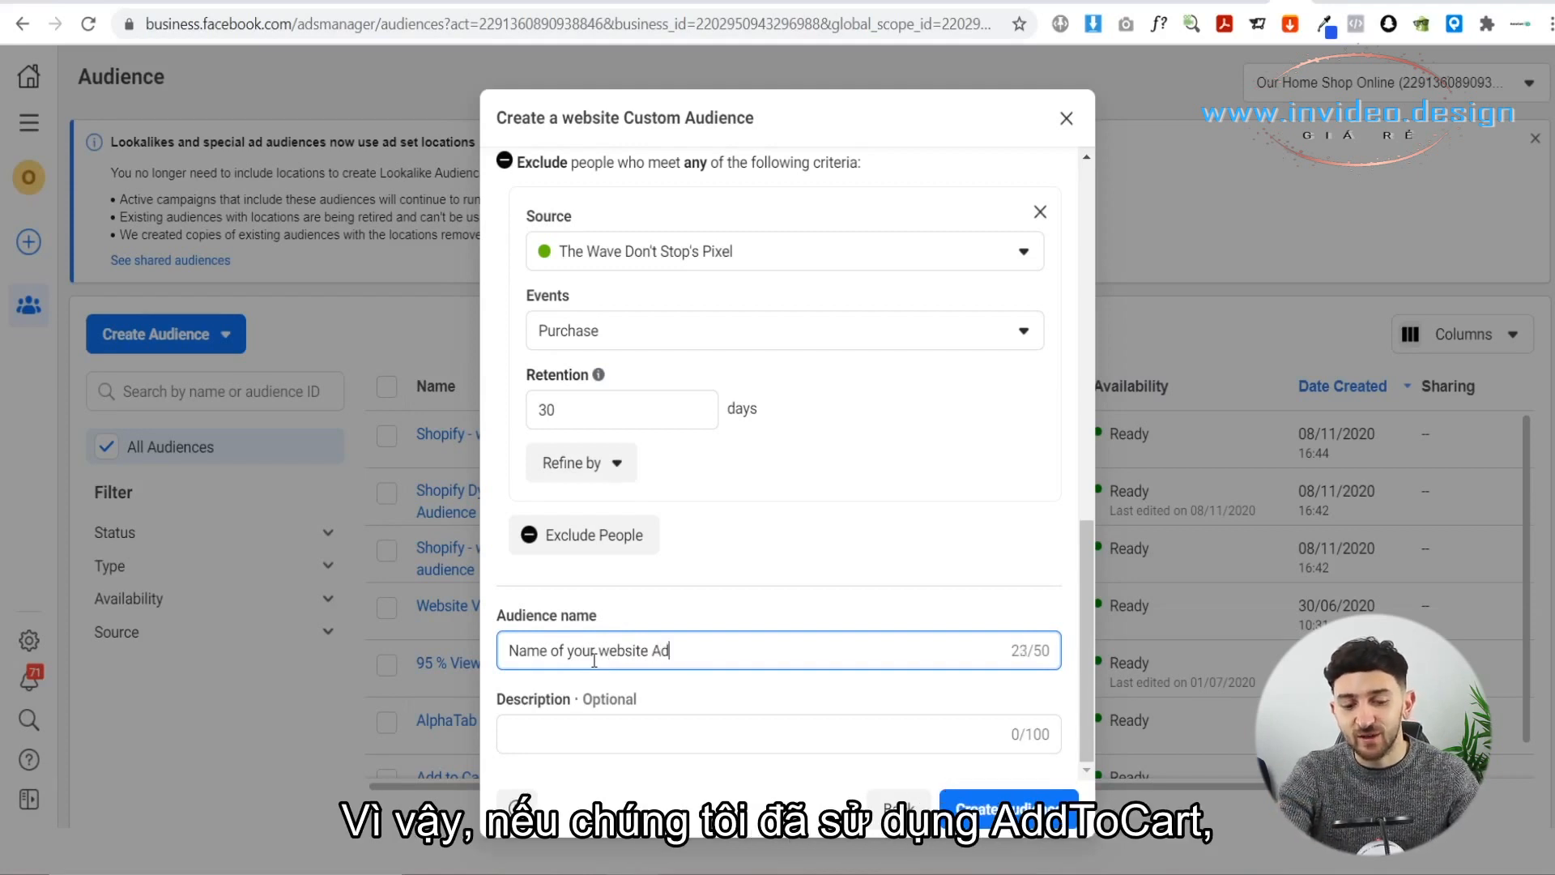
type("dToCart")
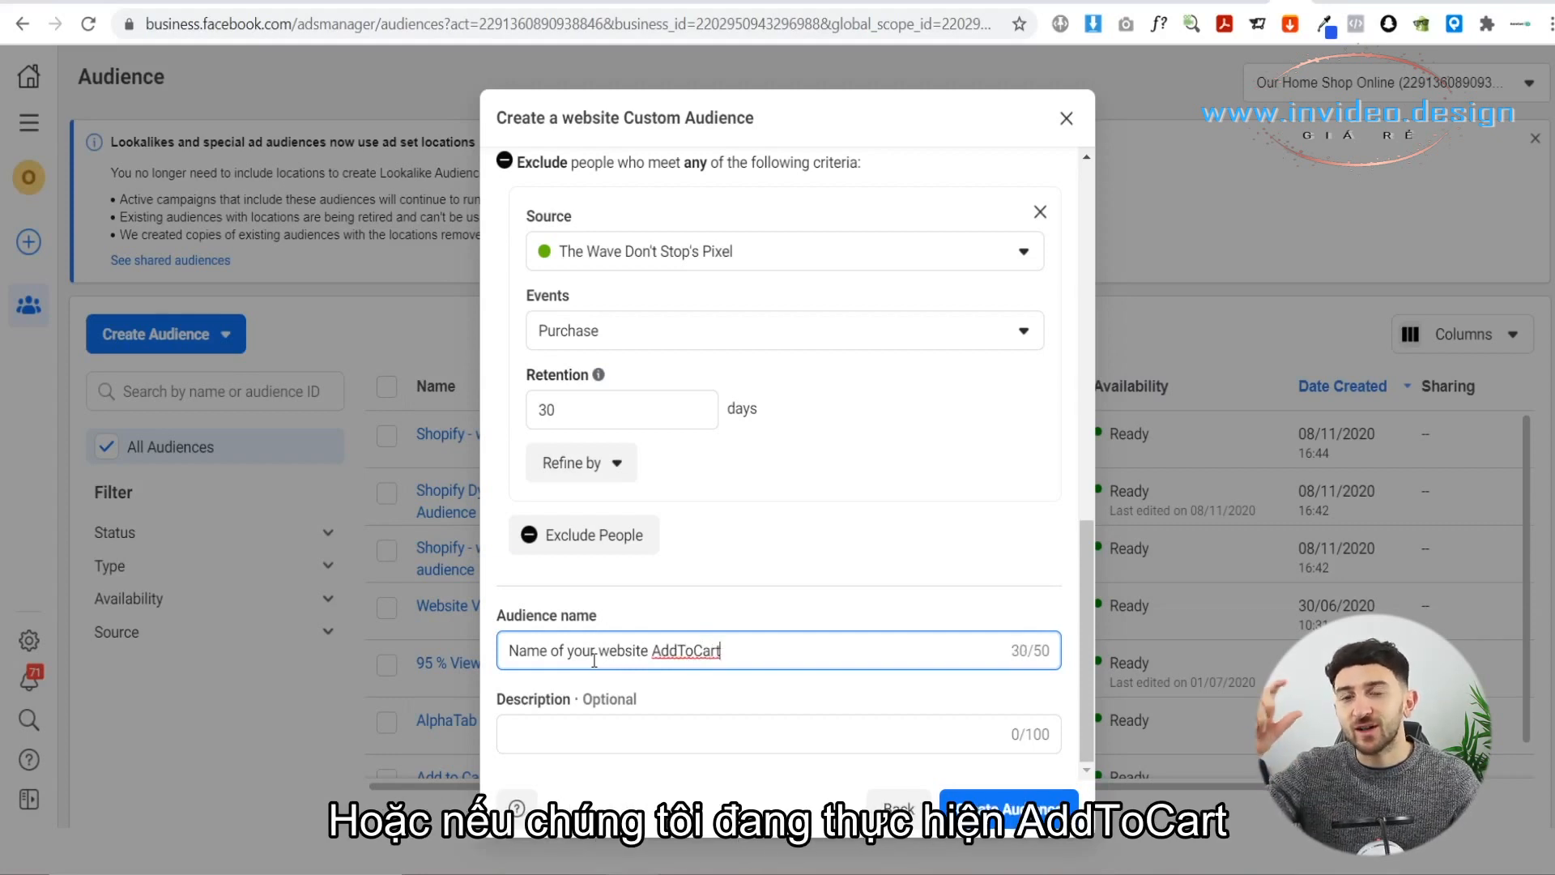
type(" +")
type("Ini")
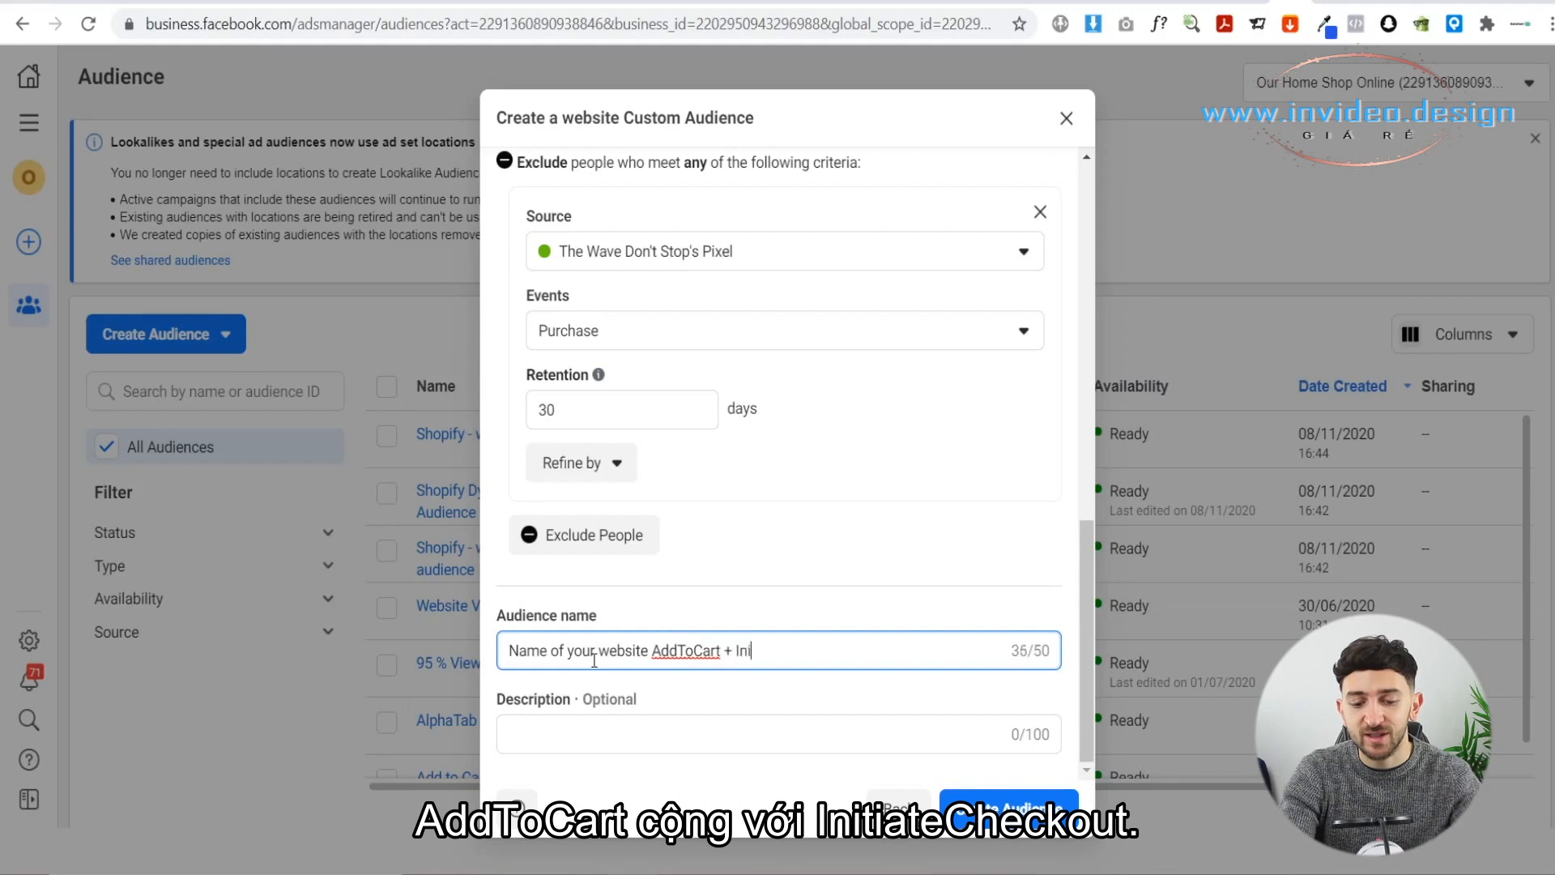
type("tiateCheckout")
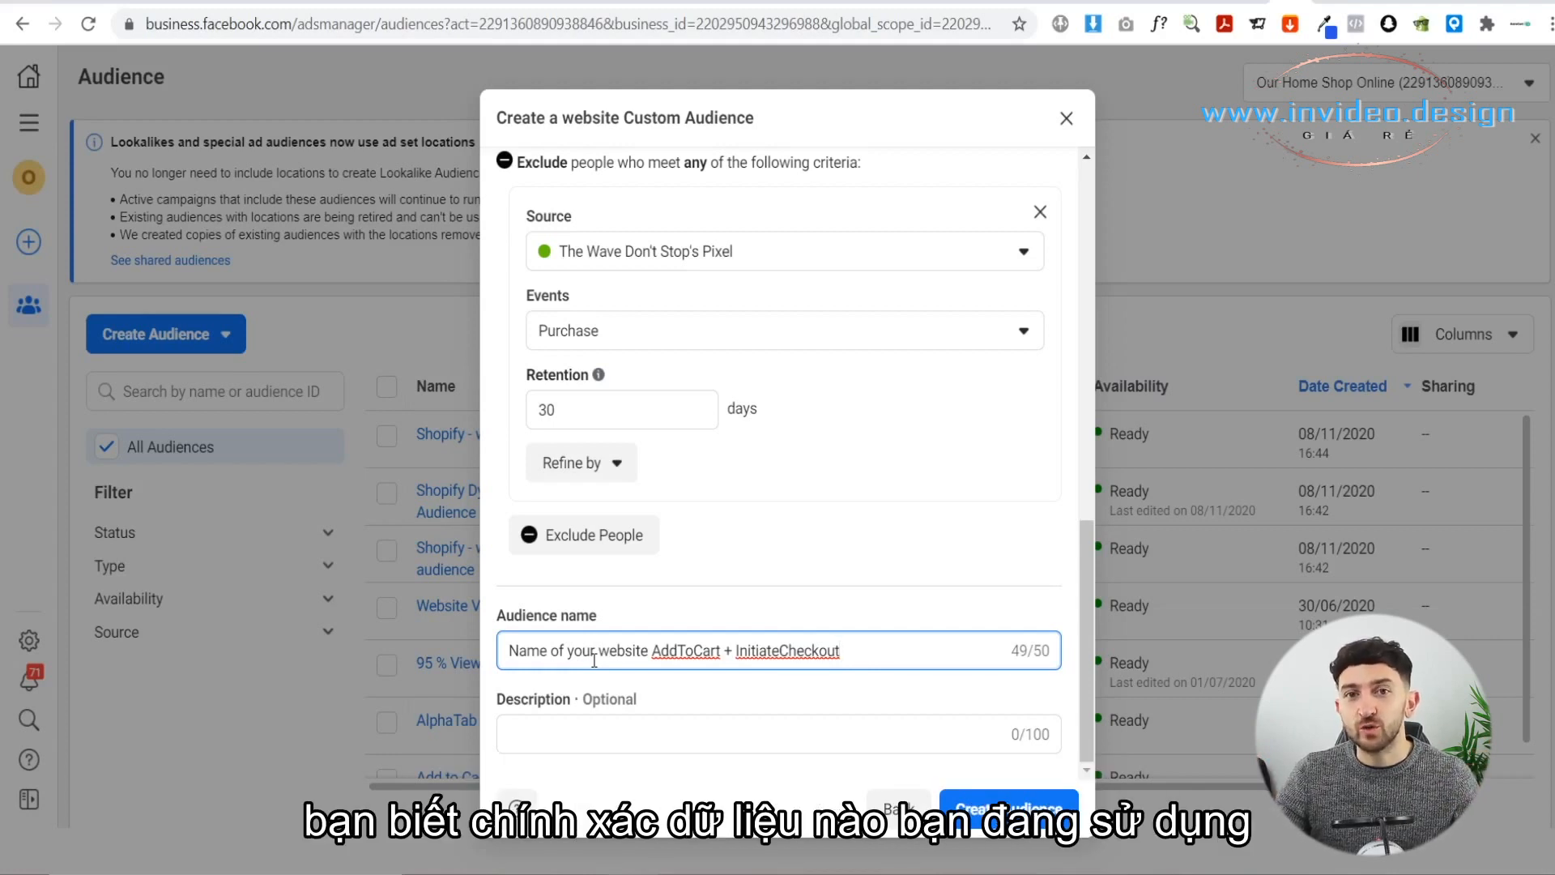
Describe the audience as "Anyone who added to cart or initiated checkout in last 30 days" and close it without creating it
left_click(583, 731)
type("Anyone who added to cart or initiated checkout in last 30 days")
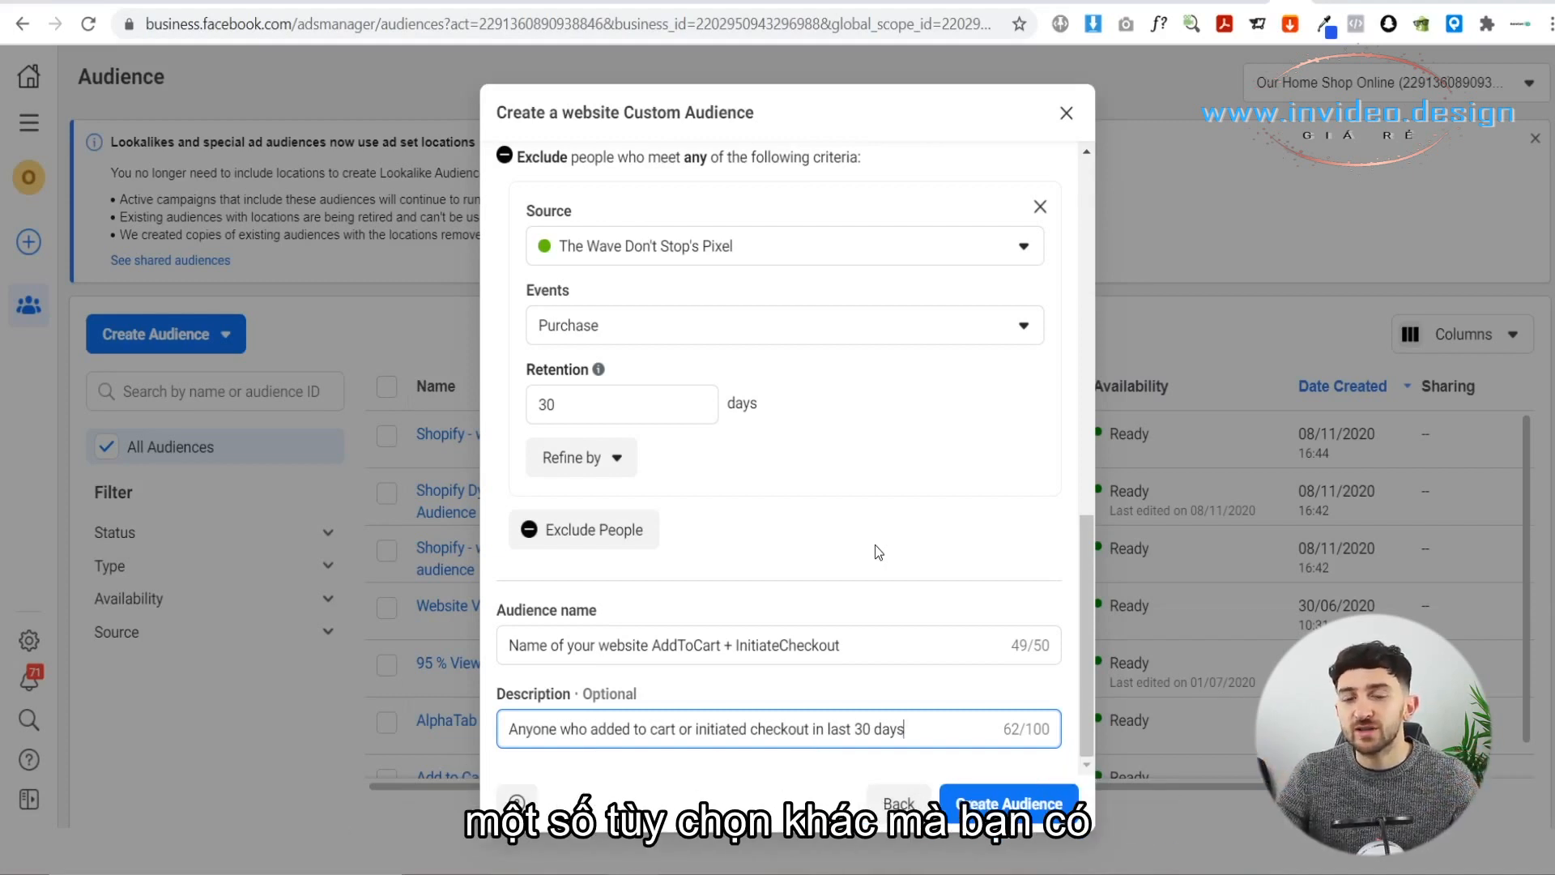
left_click(1058, 114)
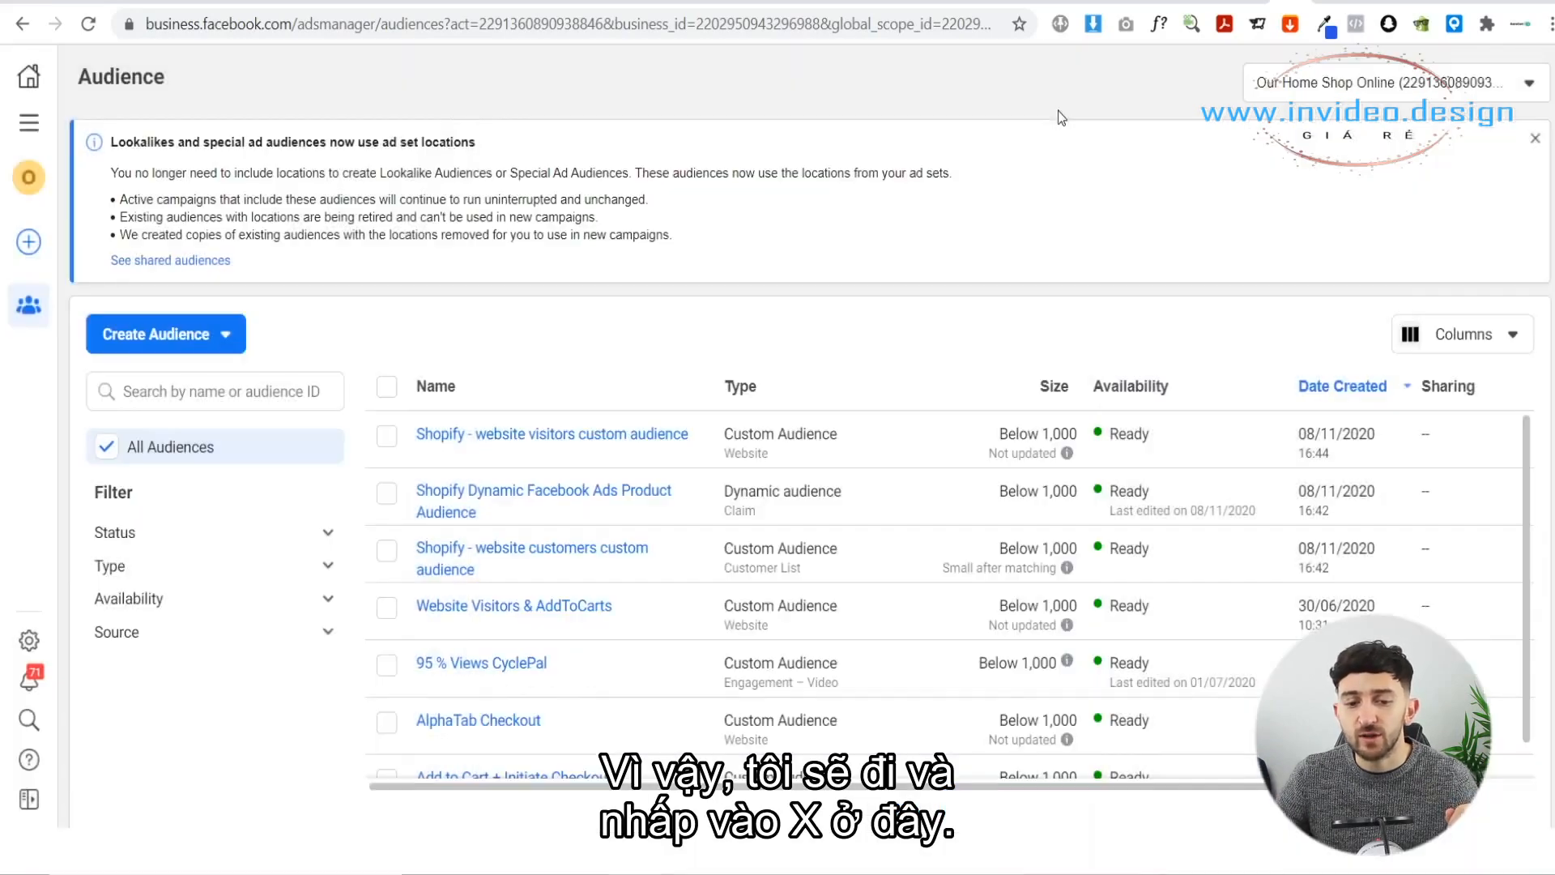
Start a new custom audience that uses Video as its source
left_click(189, 335)
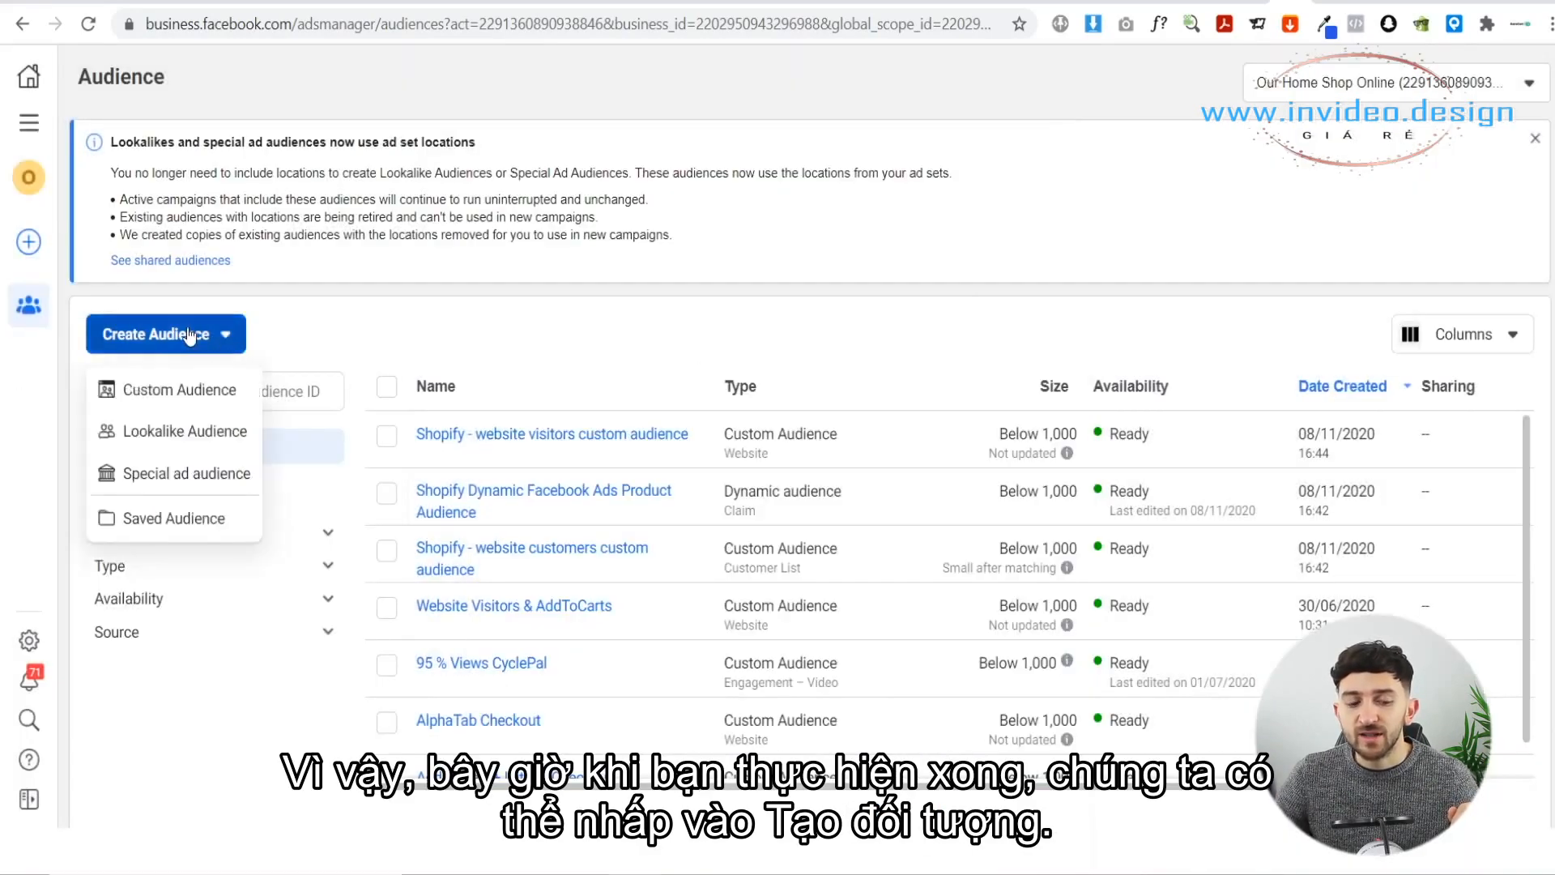
left_click(154, 395)
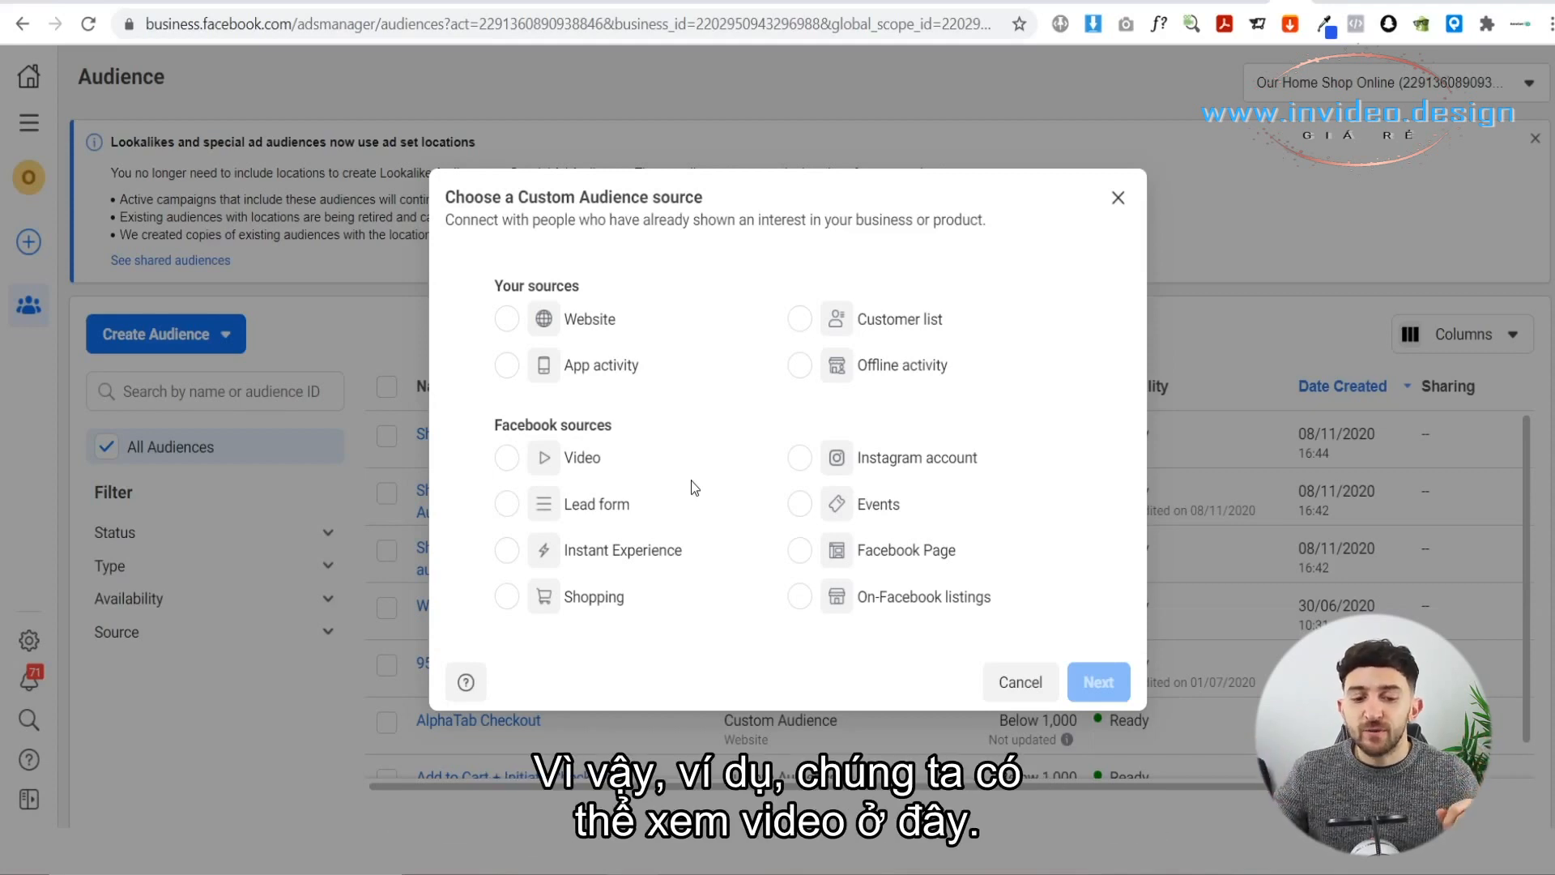
left_click(548, 460)
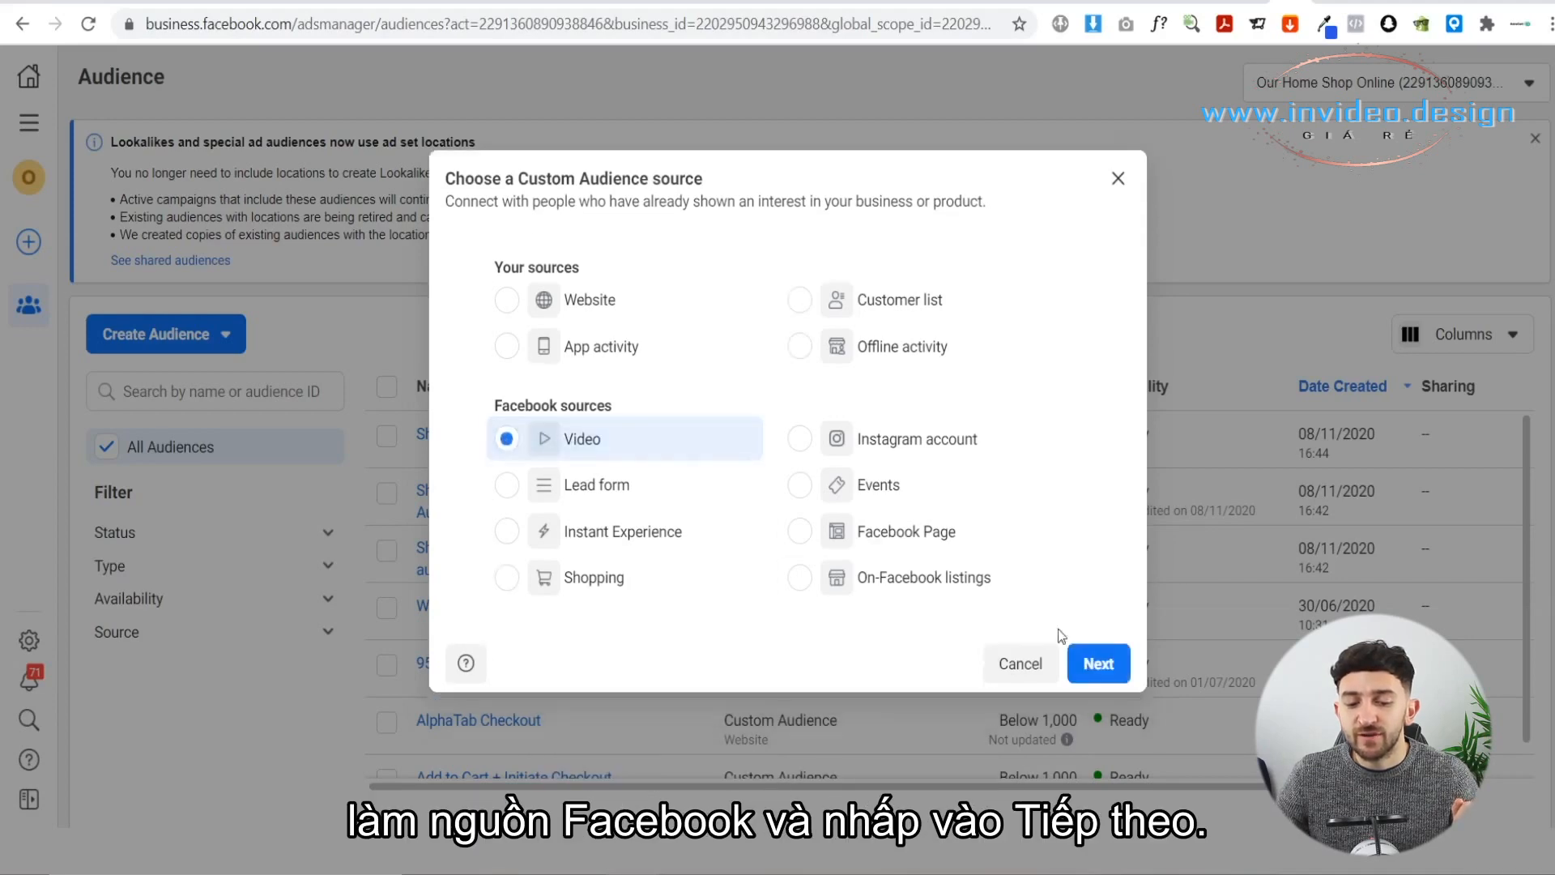
left_click(1095, 678)
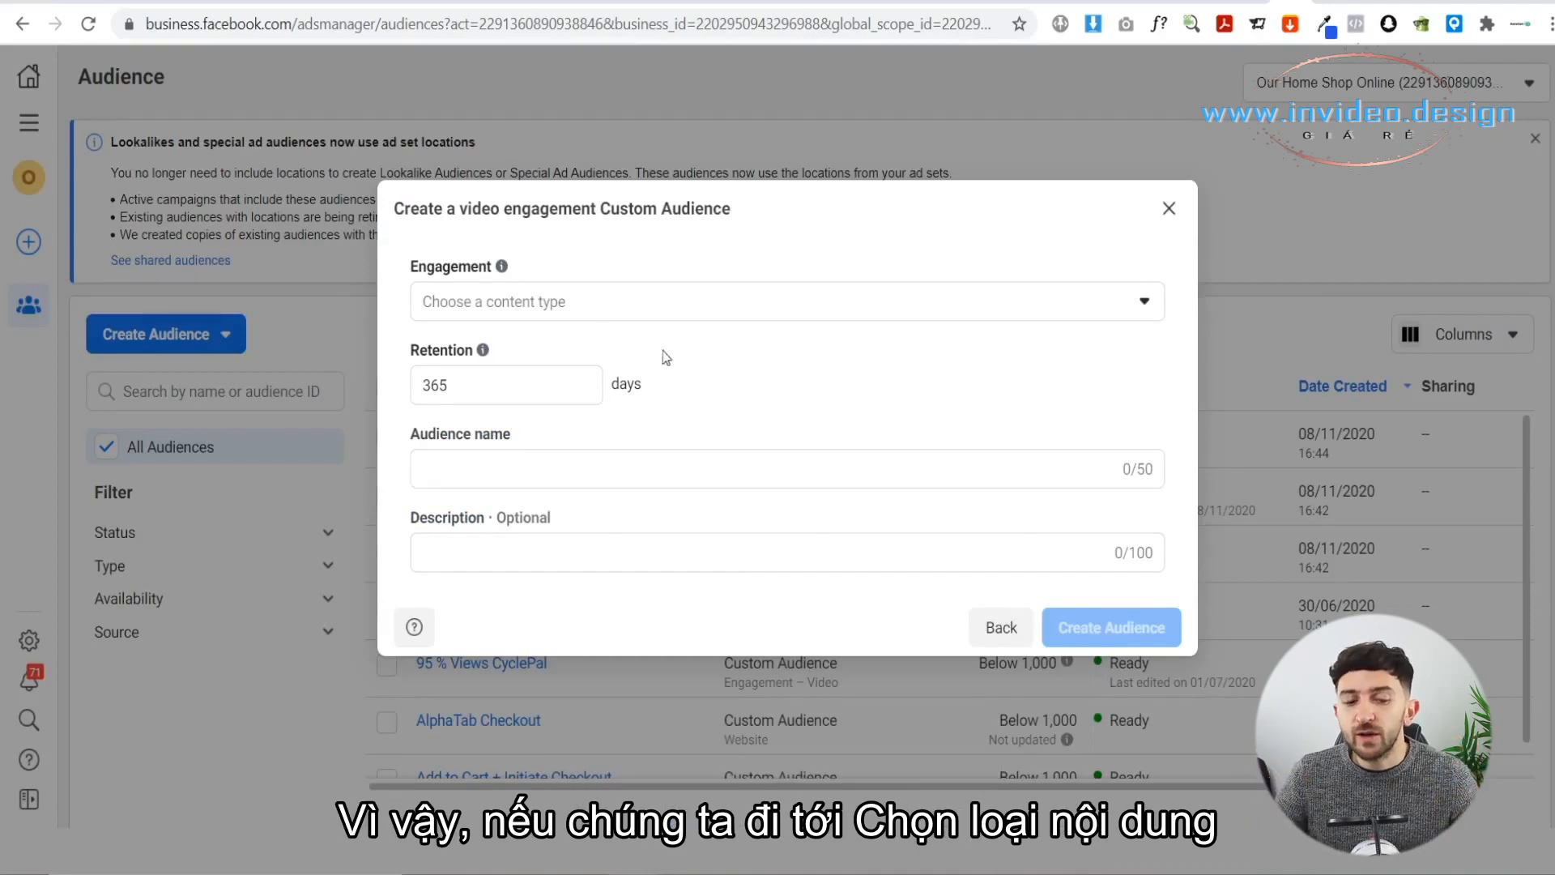
Set the engagement to people who have watched at least 75% of the video AstraCart Demo.mp4
left_click(594, 314)
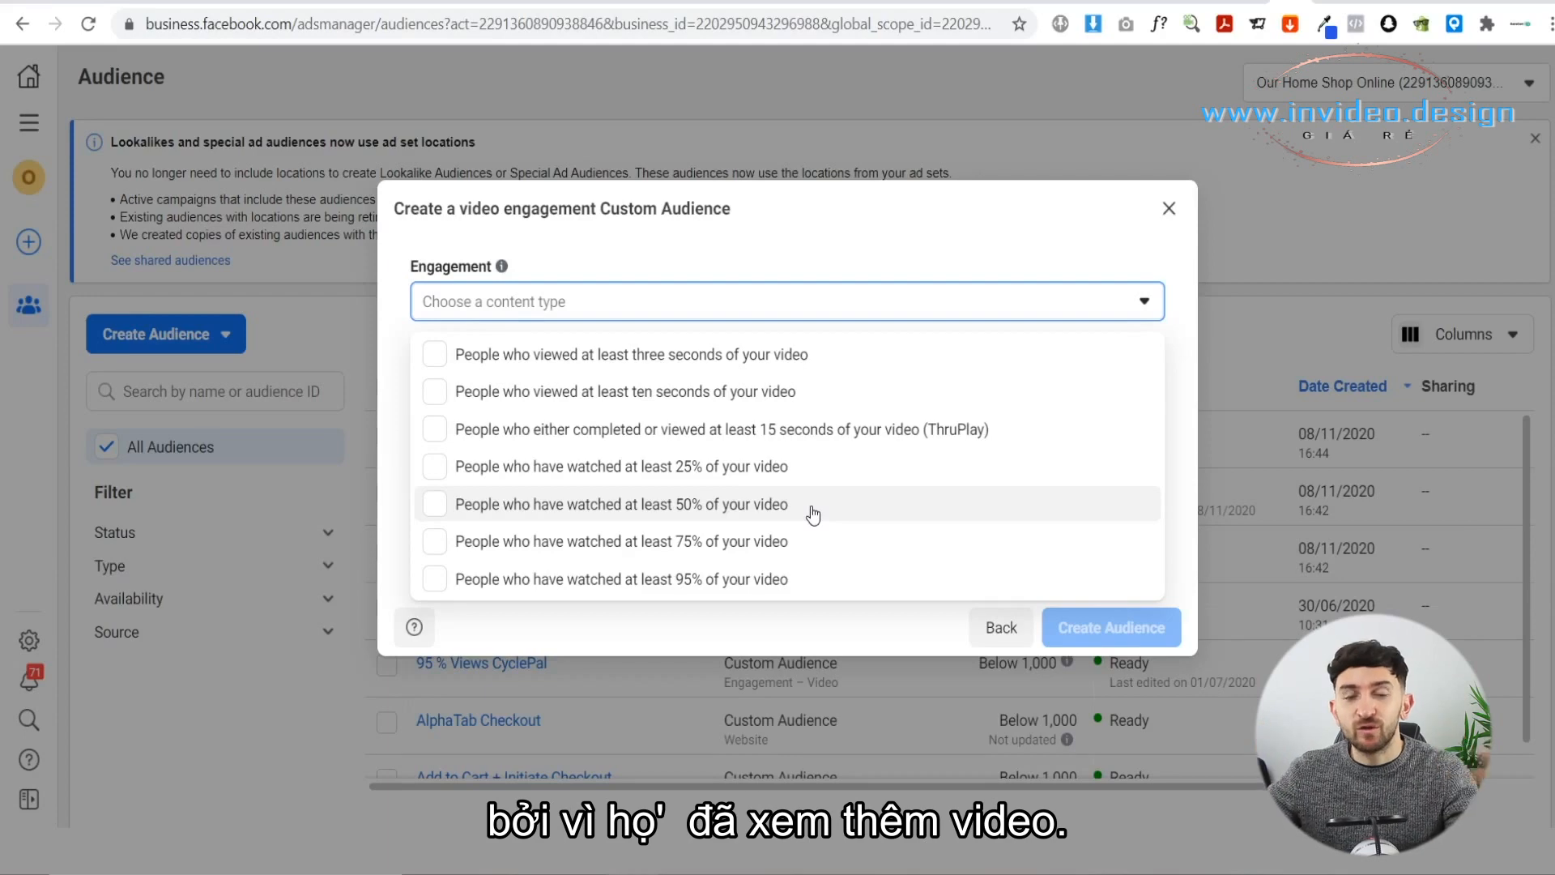
left_click(813, 541)
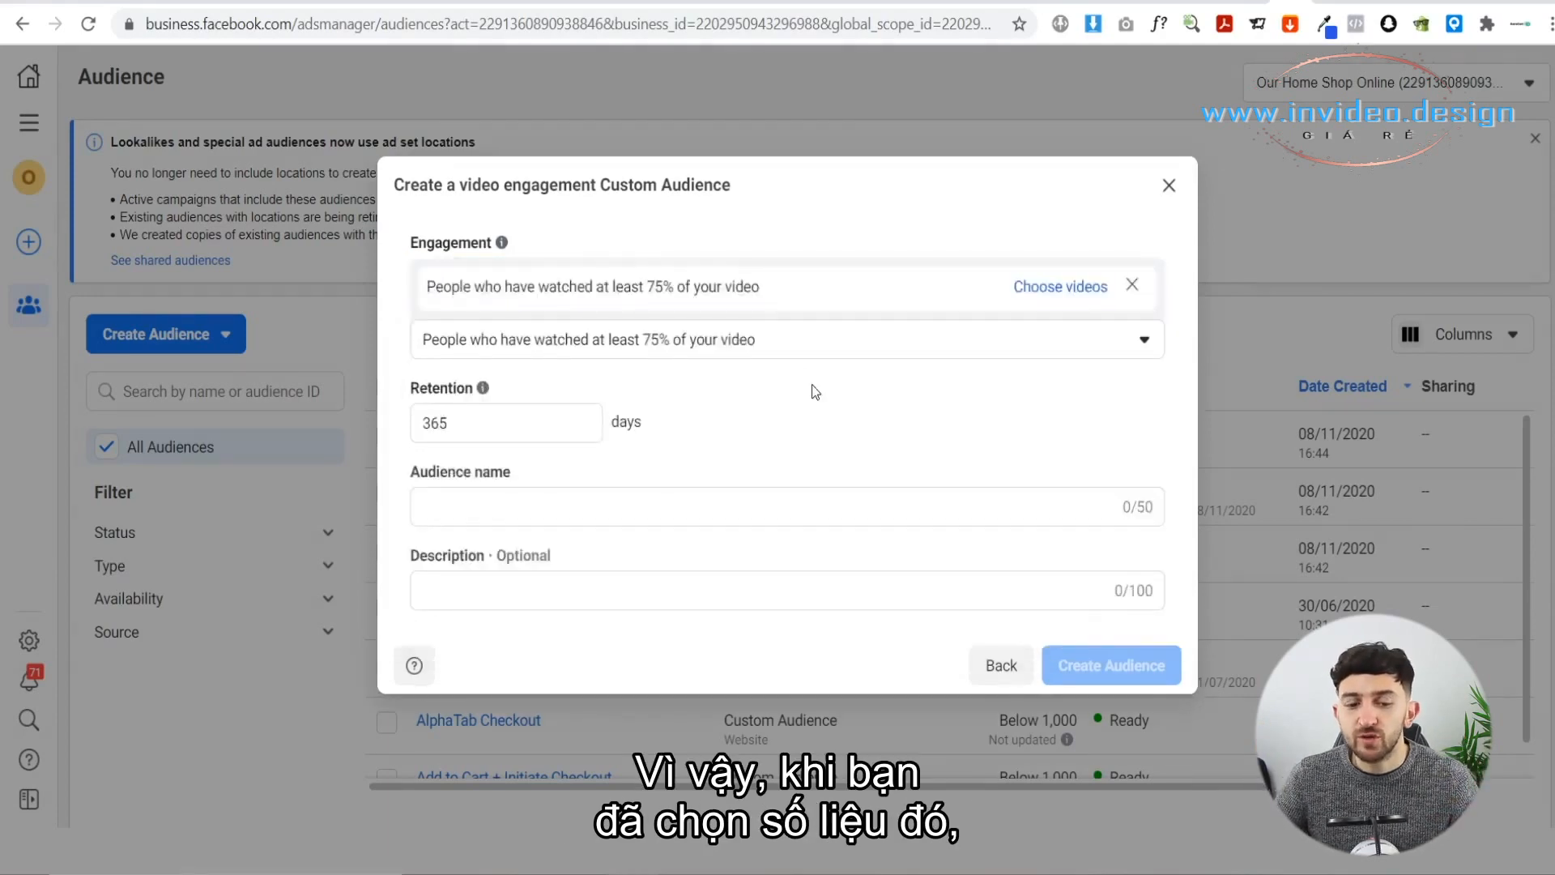
left_click(1030, 292)
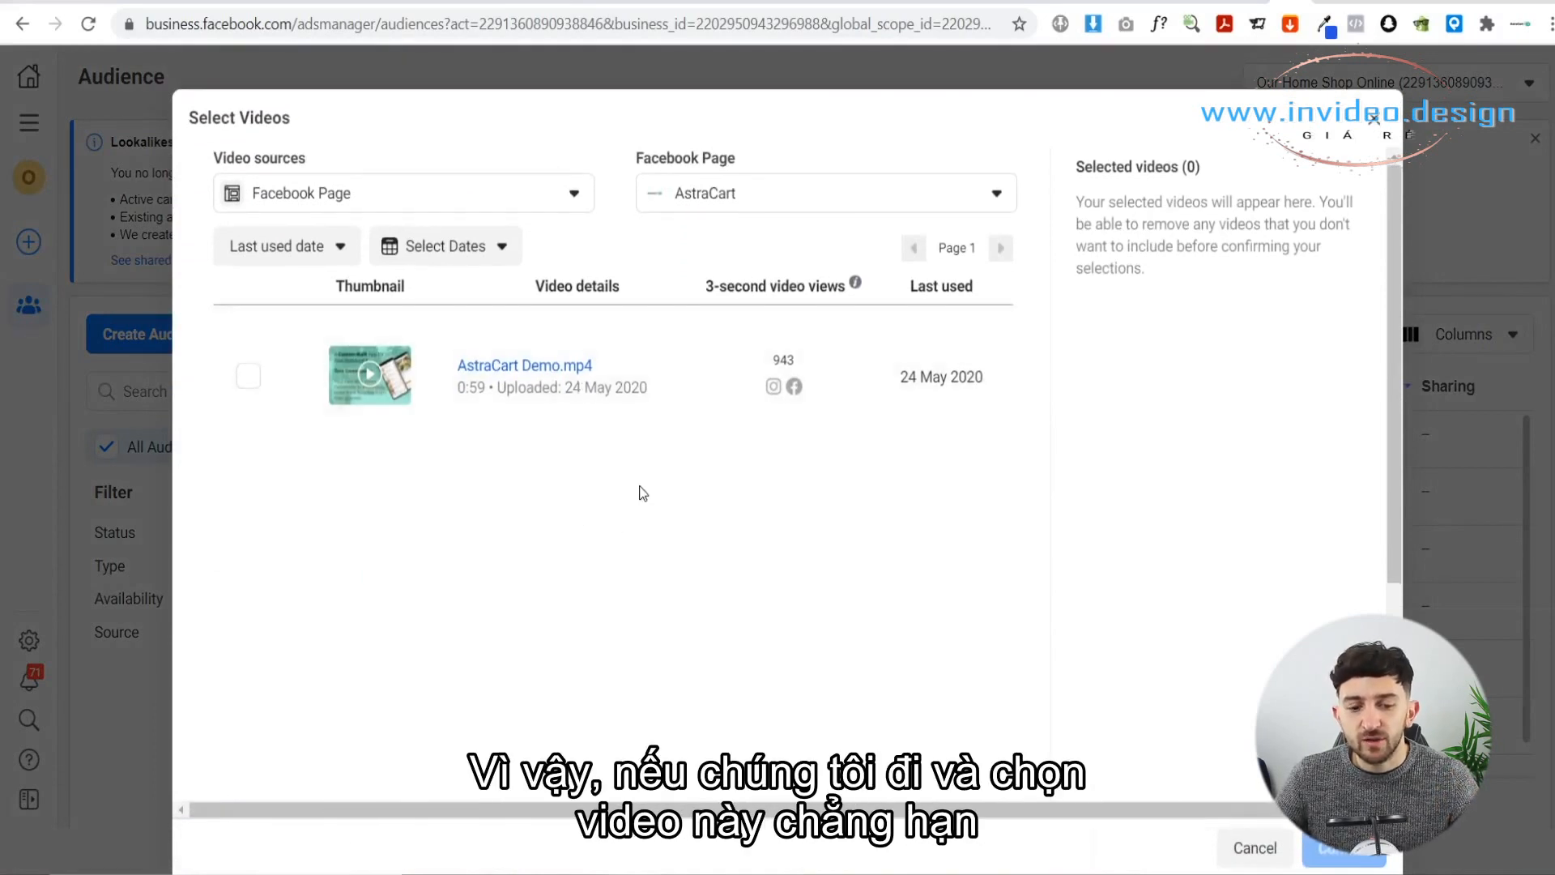
left_click(249, 378)
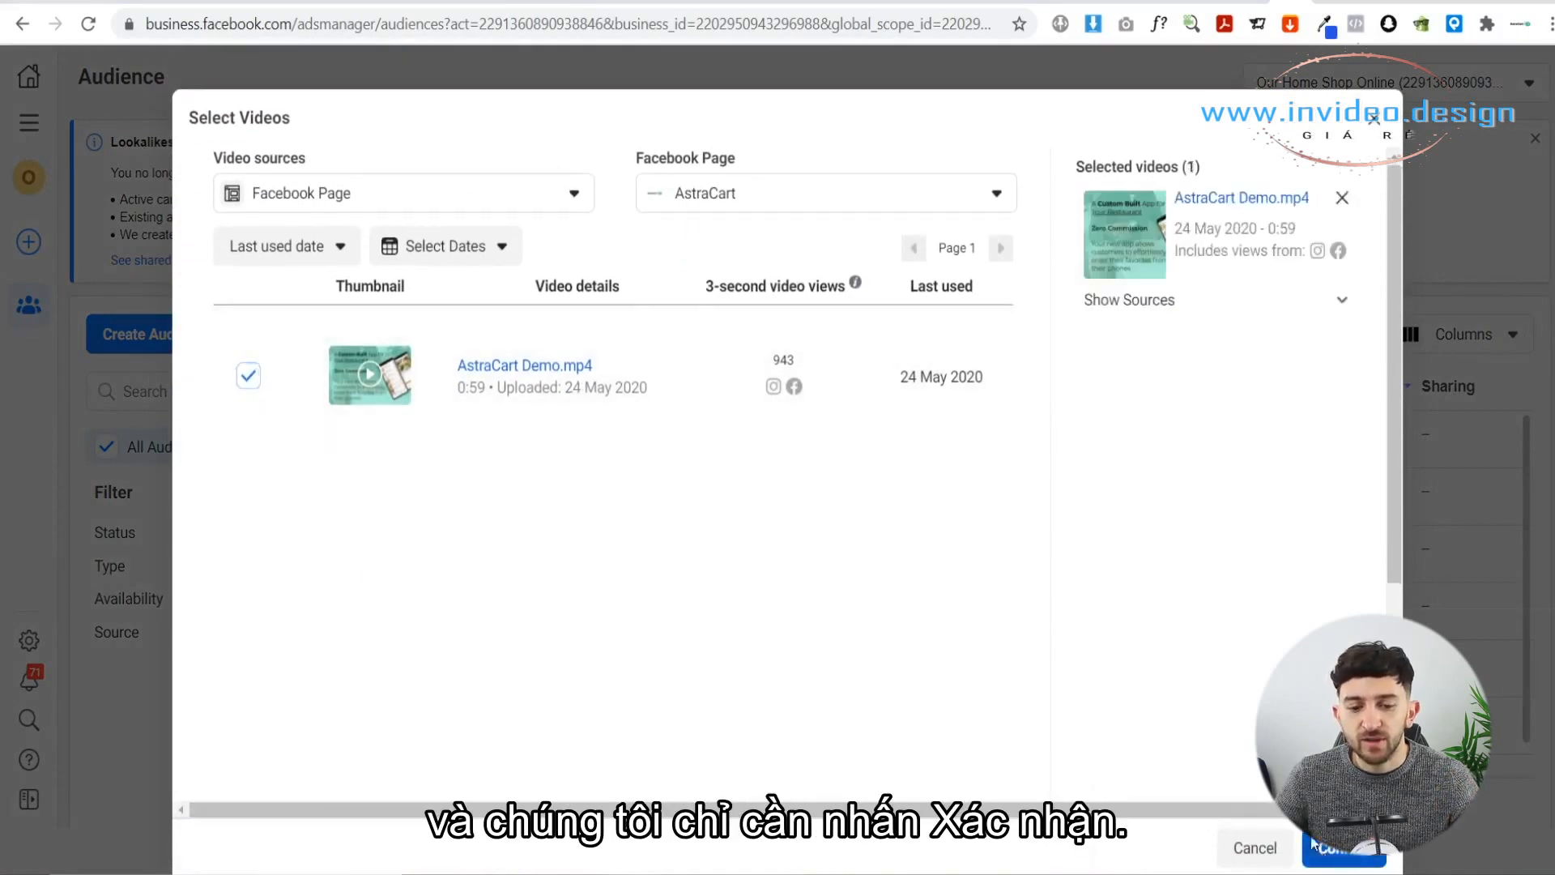
left_click(1341, 848)
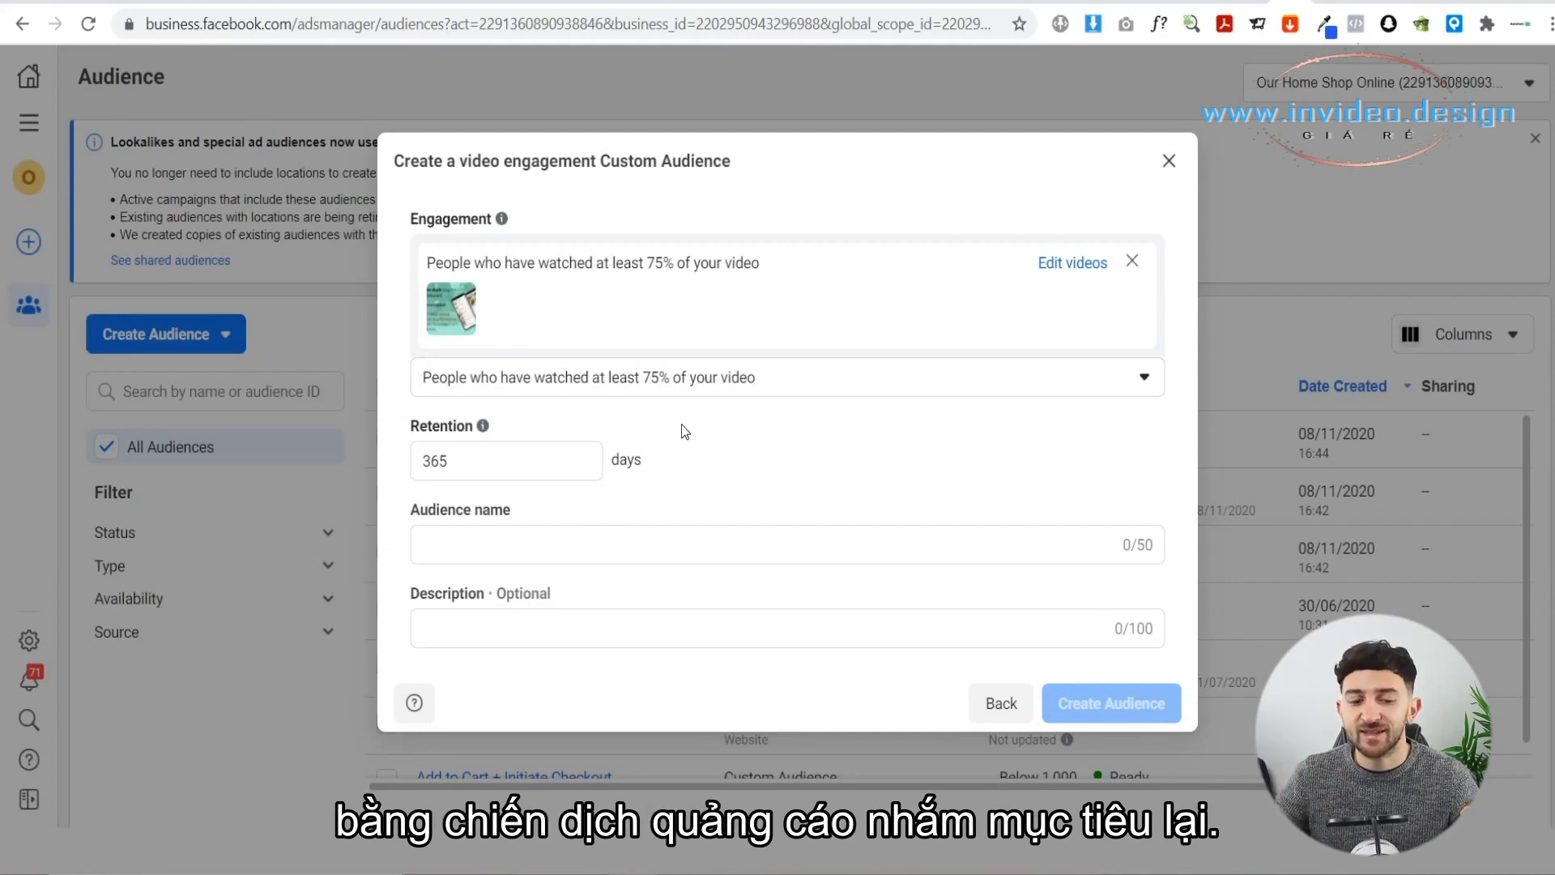
Set the video audience's retention to 30 days
double_click(510, 470)
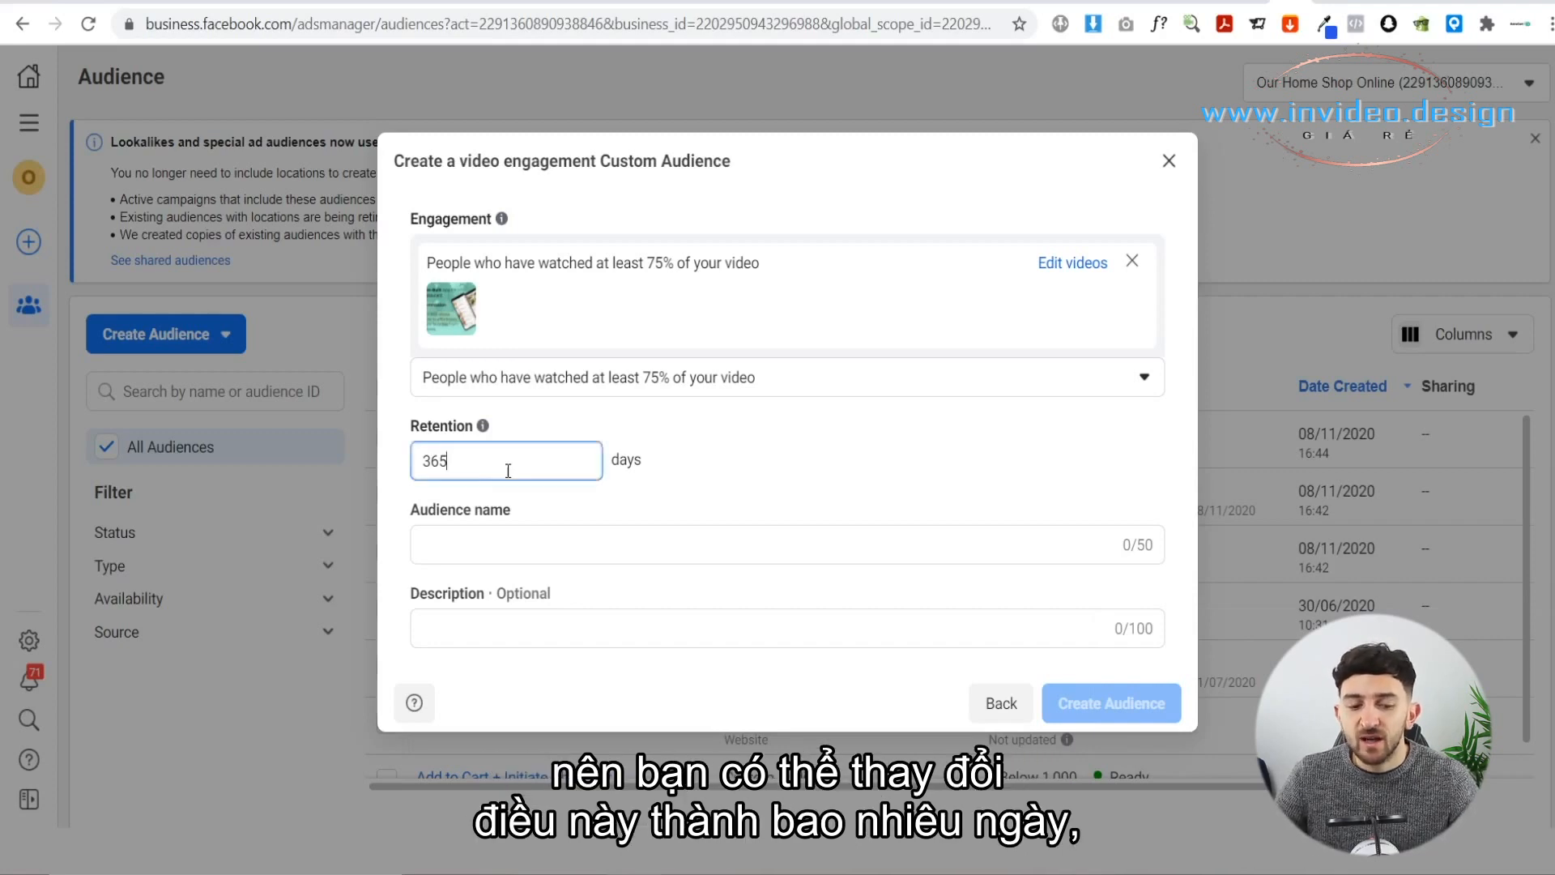
type("30")
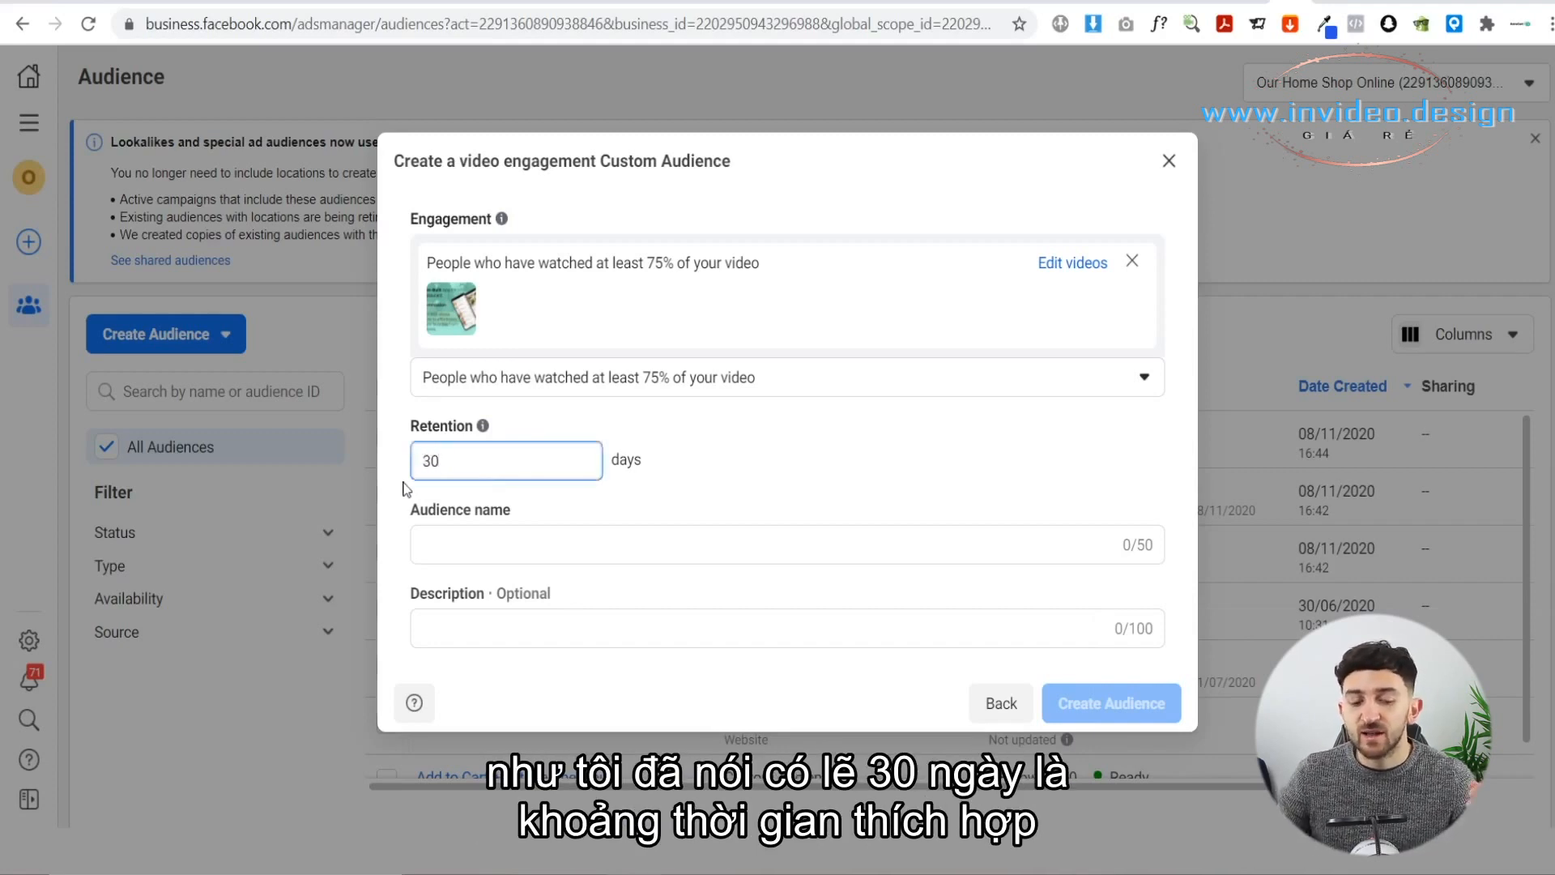
left_click(867, 486)
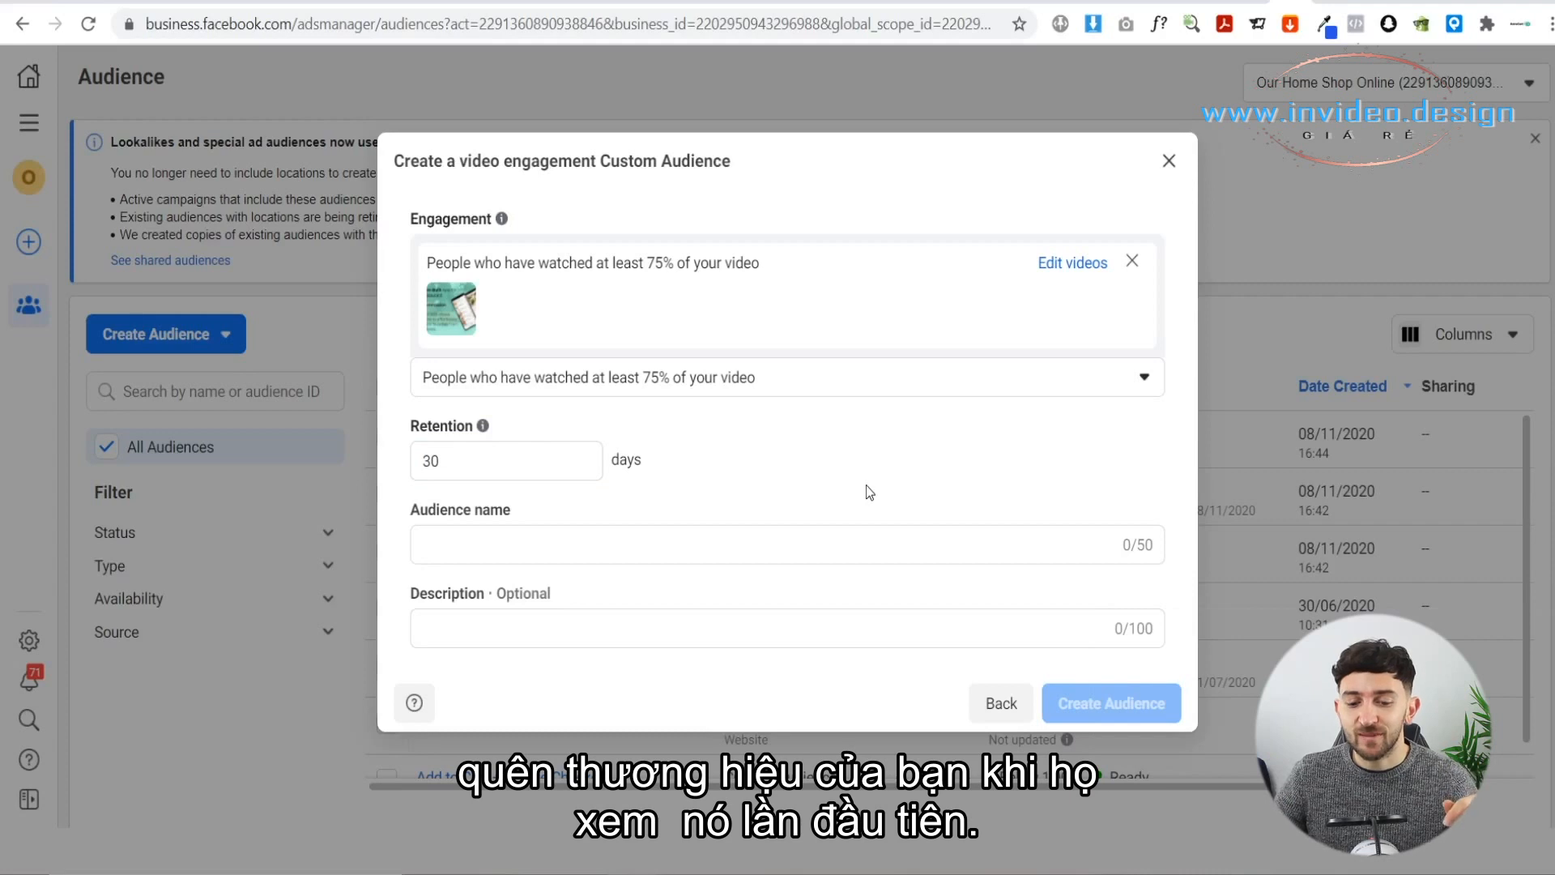
Name the audience "Name of your brand 75 % video views", describe it as "Anyone who viewed 75 % of Video Ad Creative 1", and discard it
left_click(510, 544)
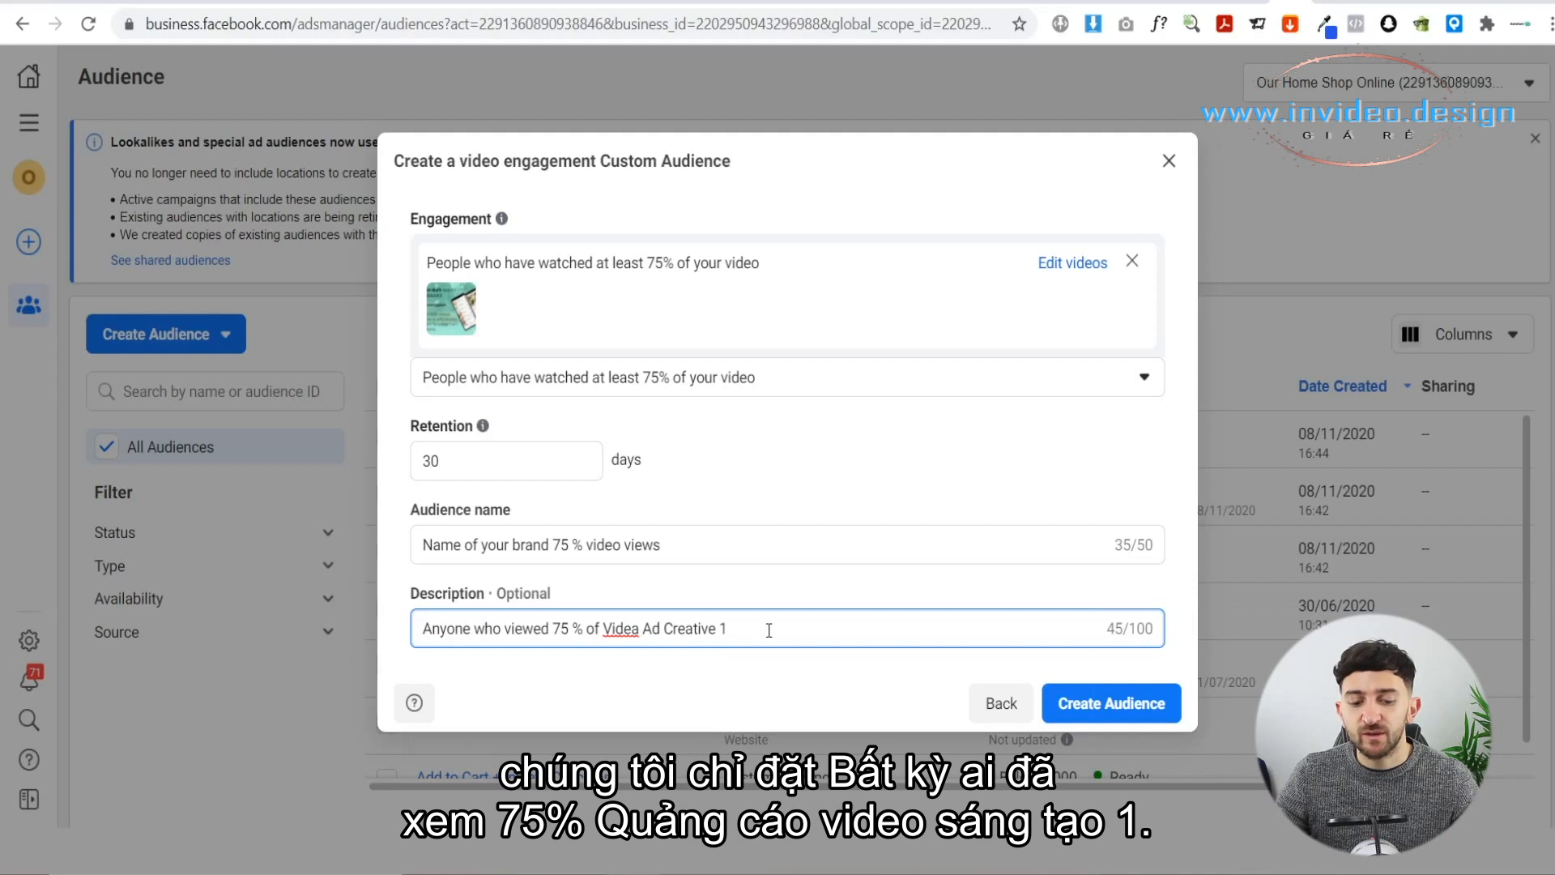
left_click(641, 629)
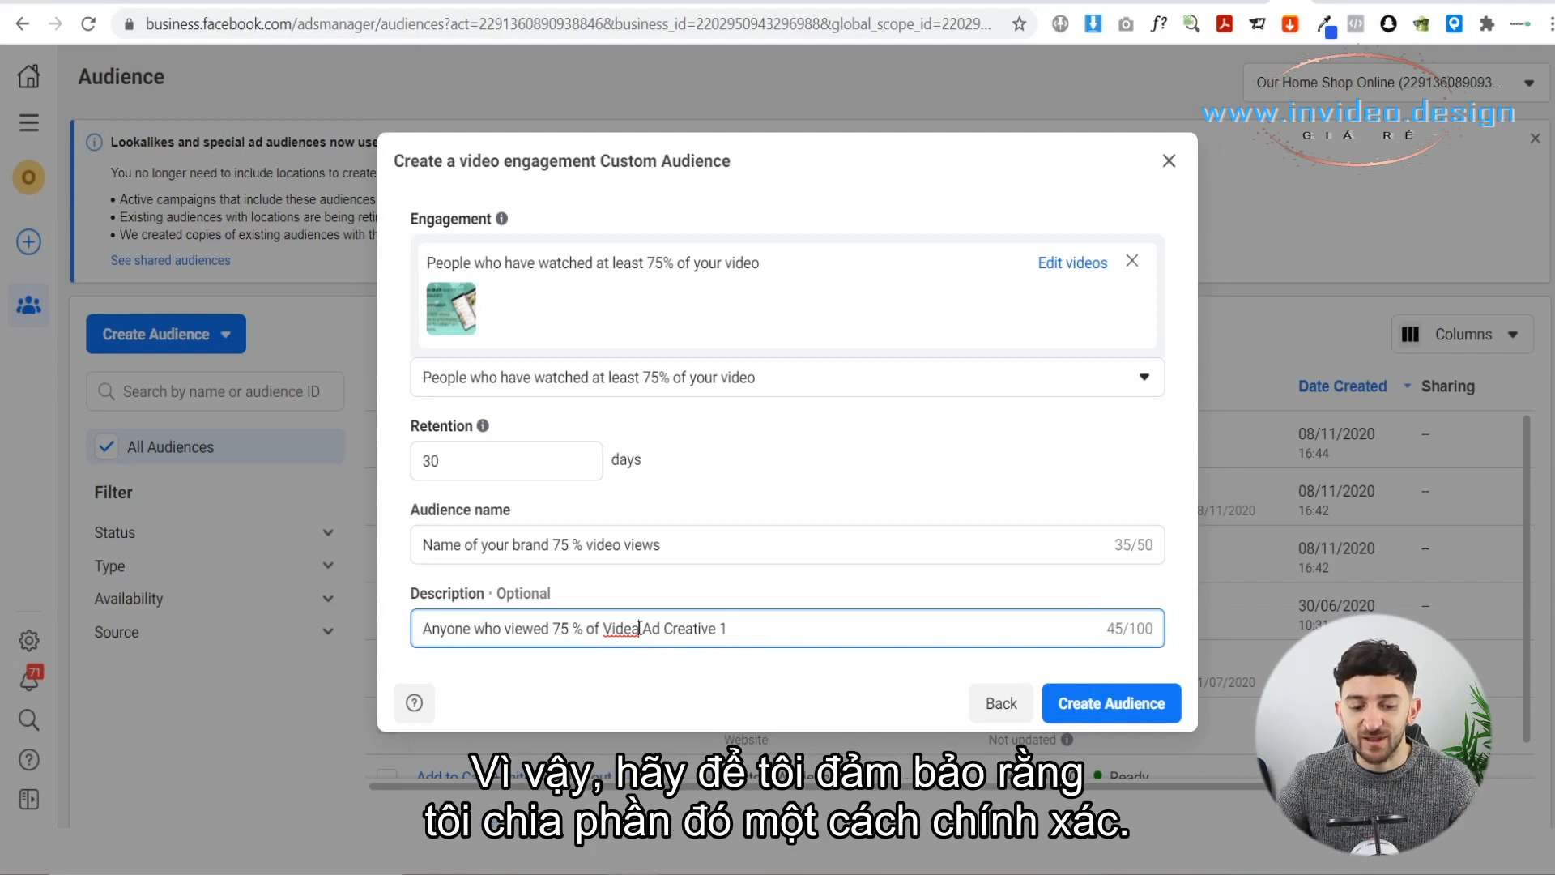
key("BackSpace")
type("o")
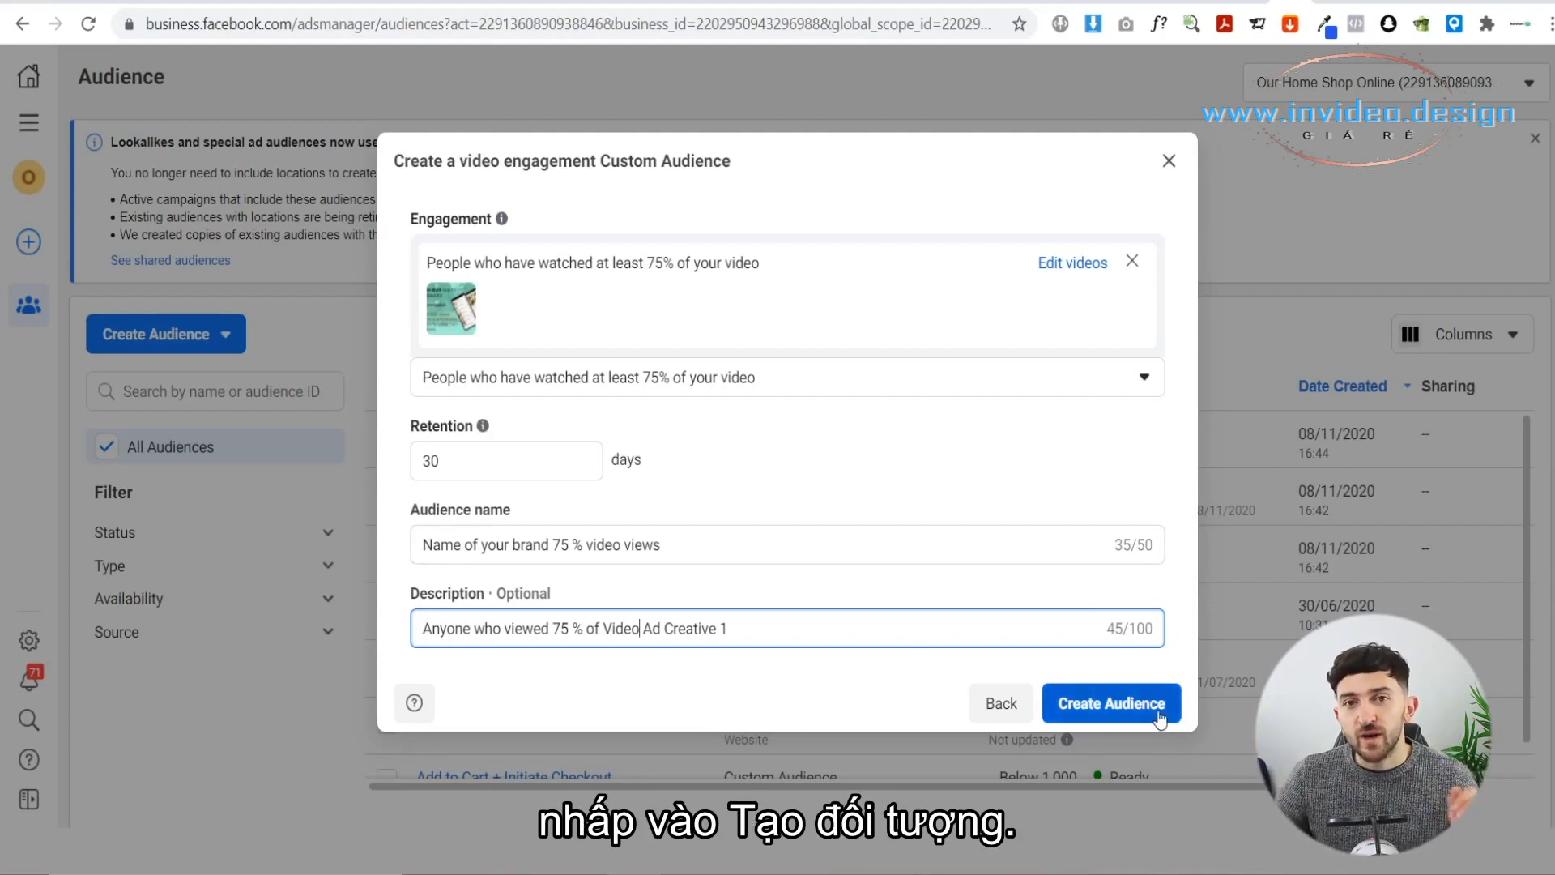
left_click(1171, 163)
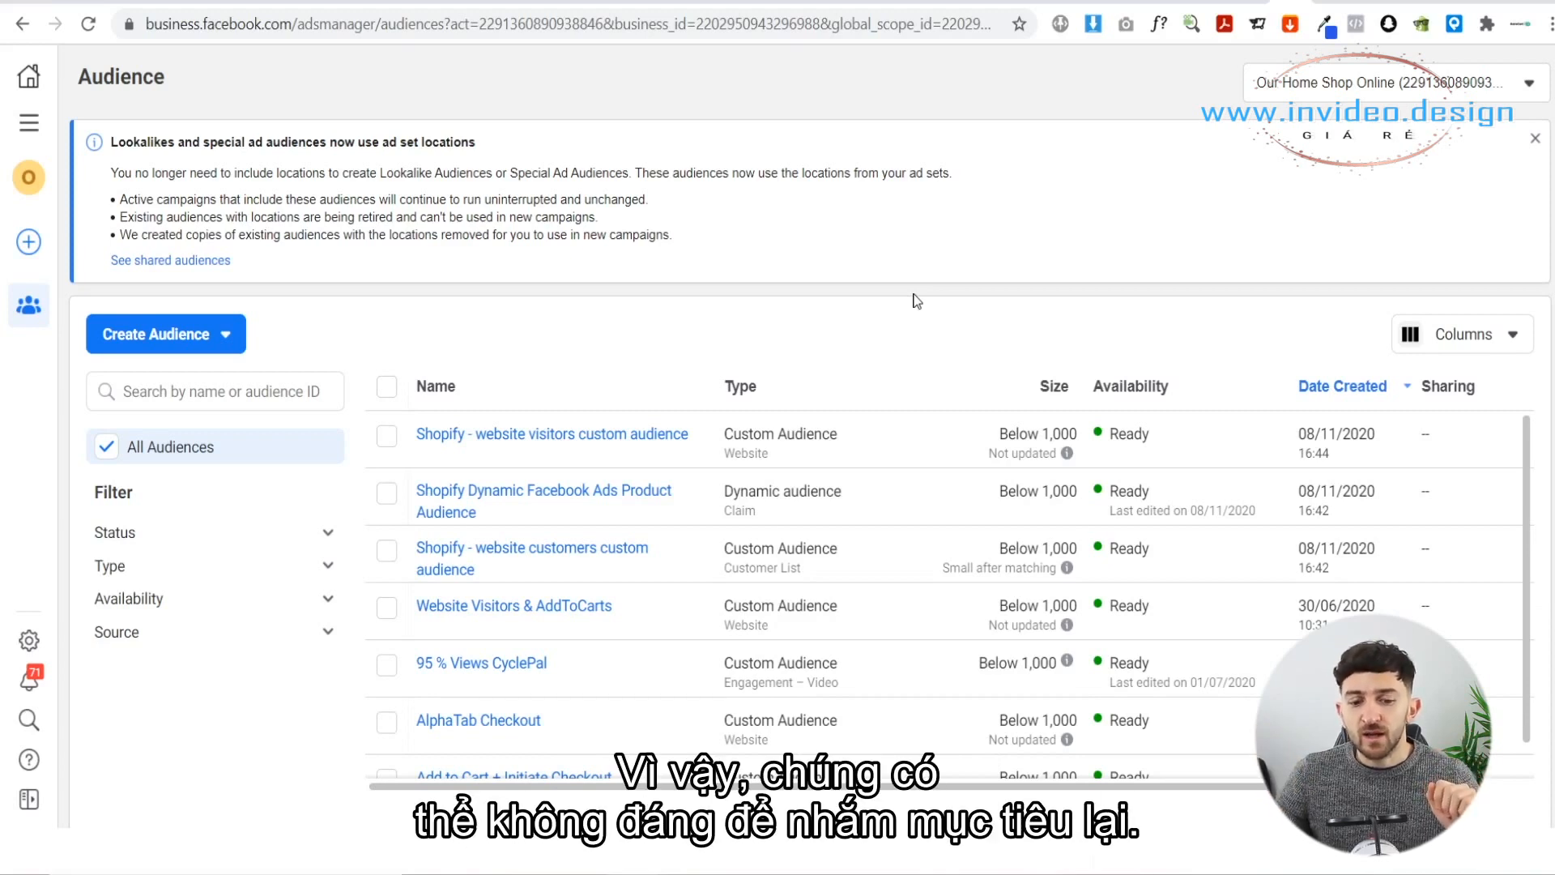
Start a new custom audience that uses Facebook Page as its source
left_click(221, 335)
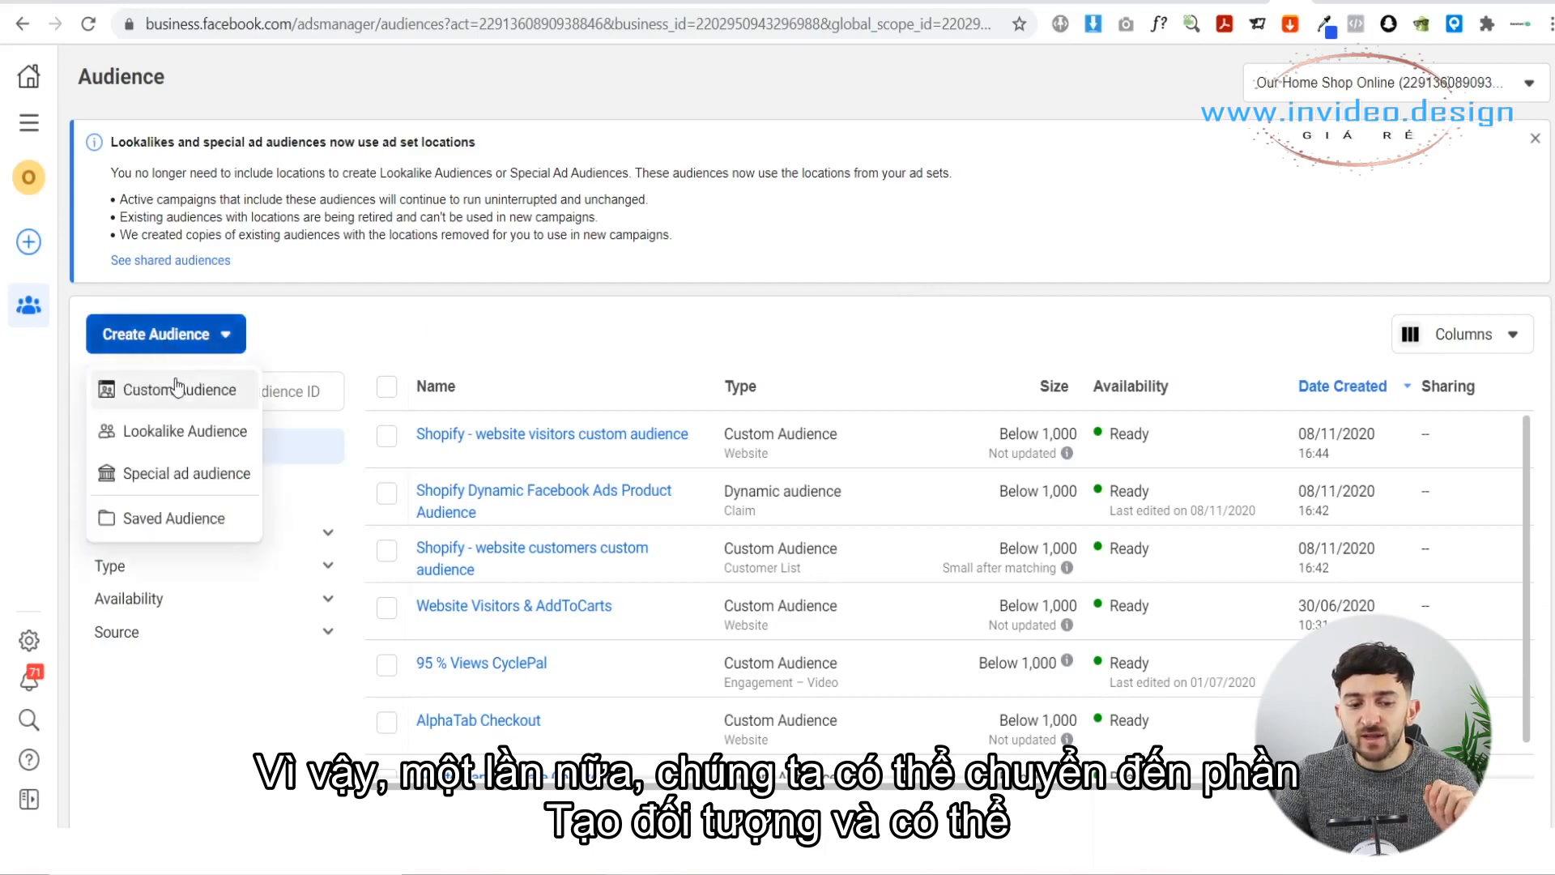
left_click(178, 388)
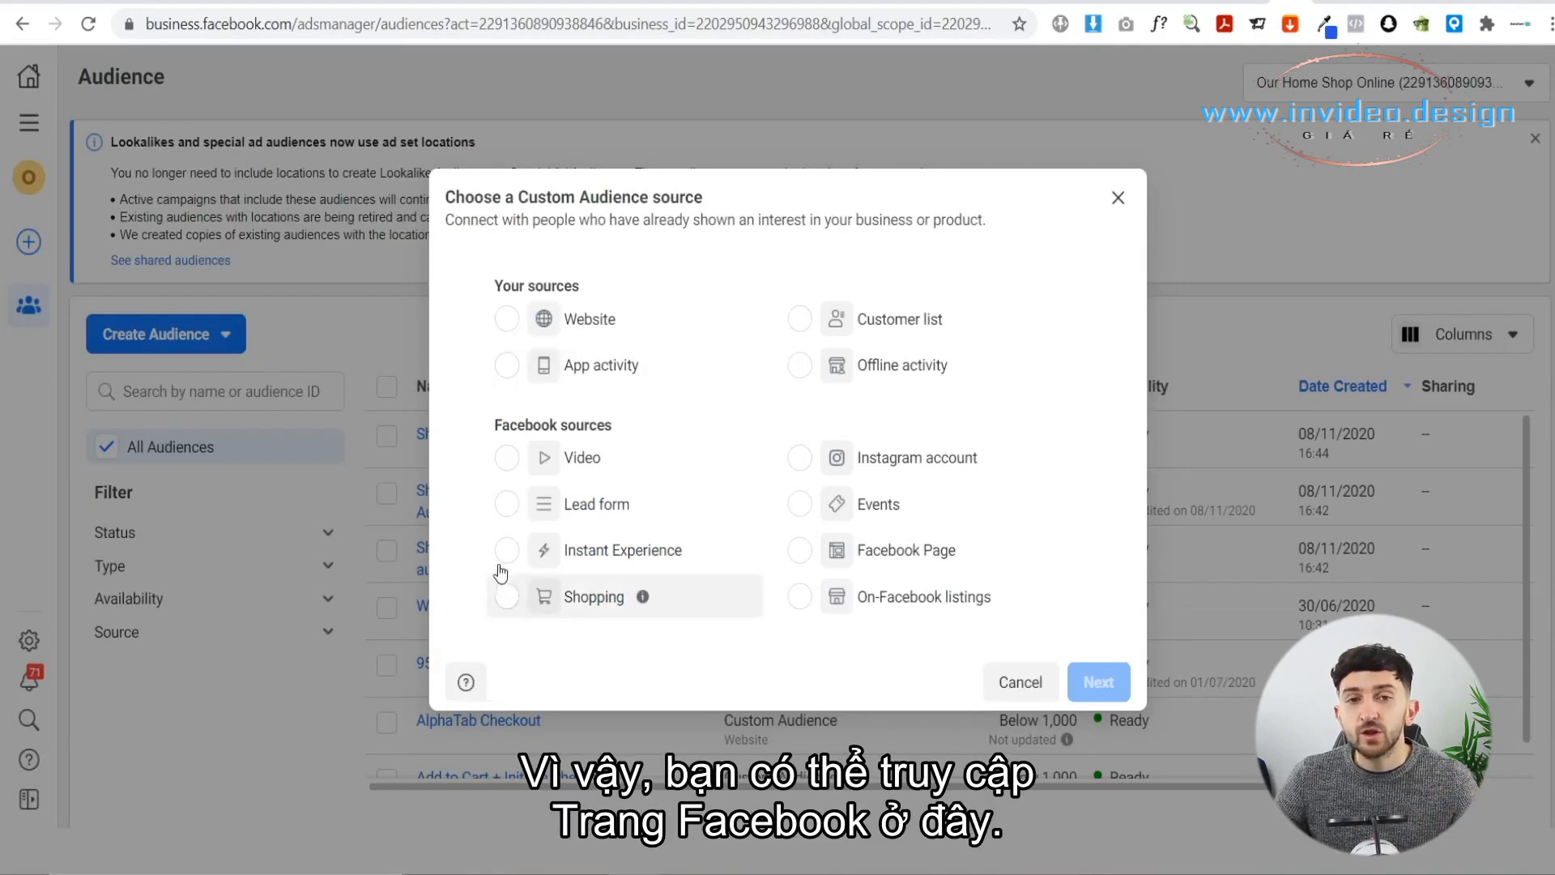
left_click(838, 550)
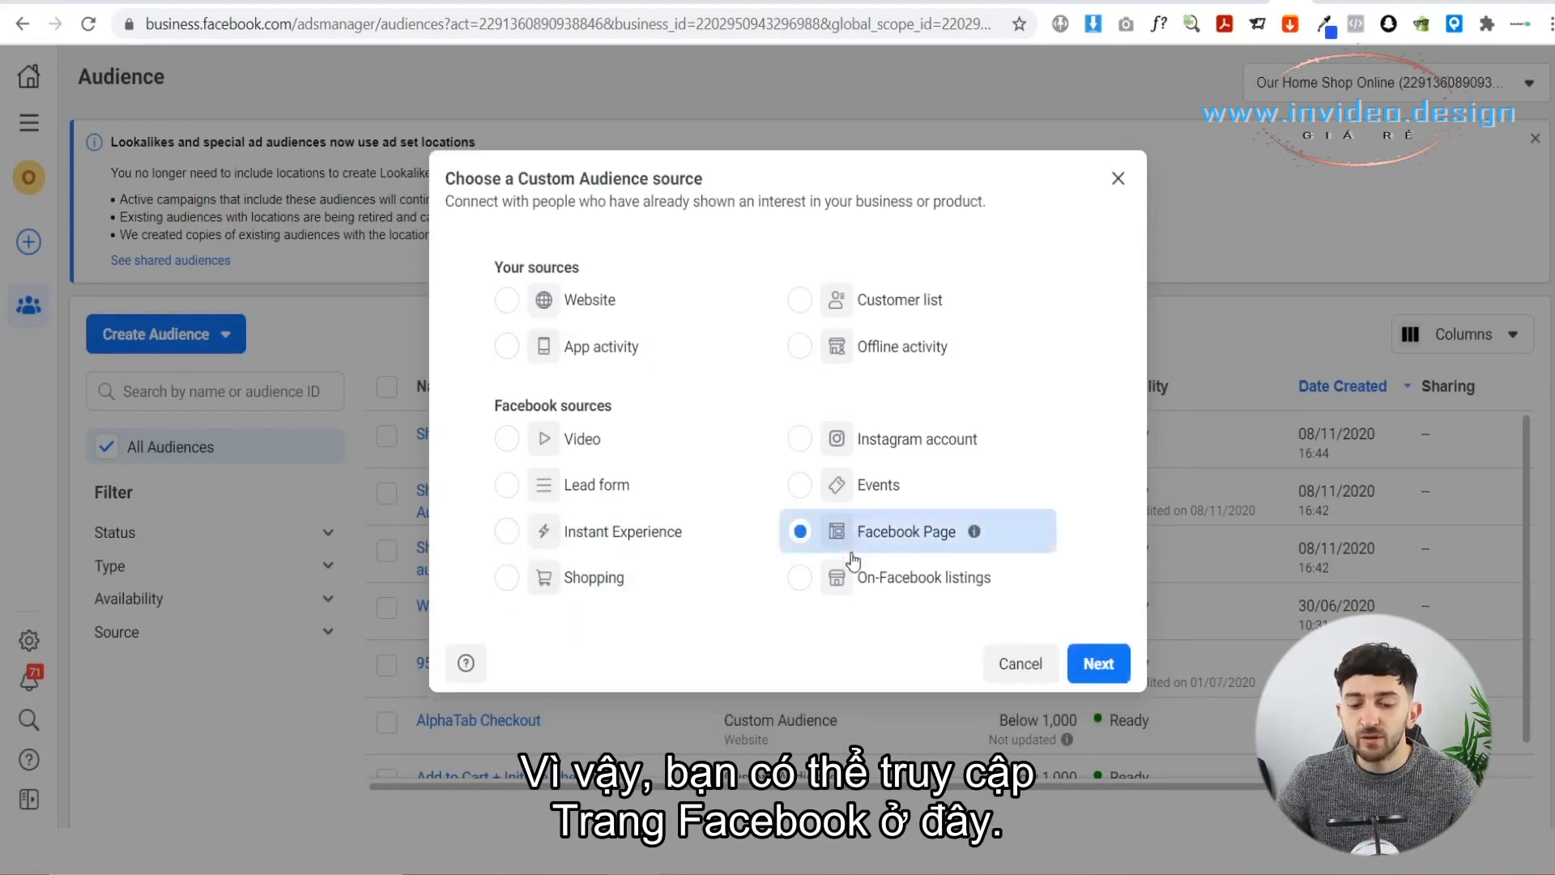
left_click(1100, 661)
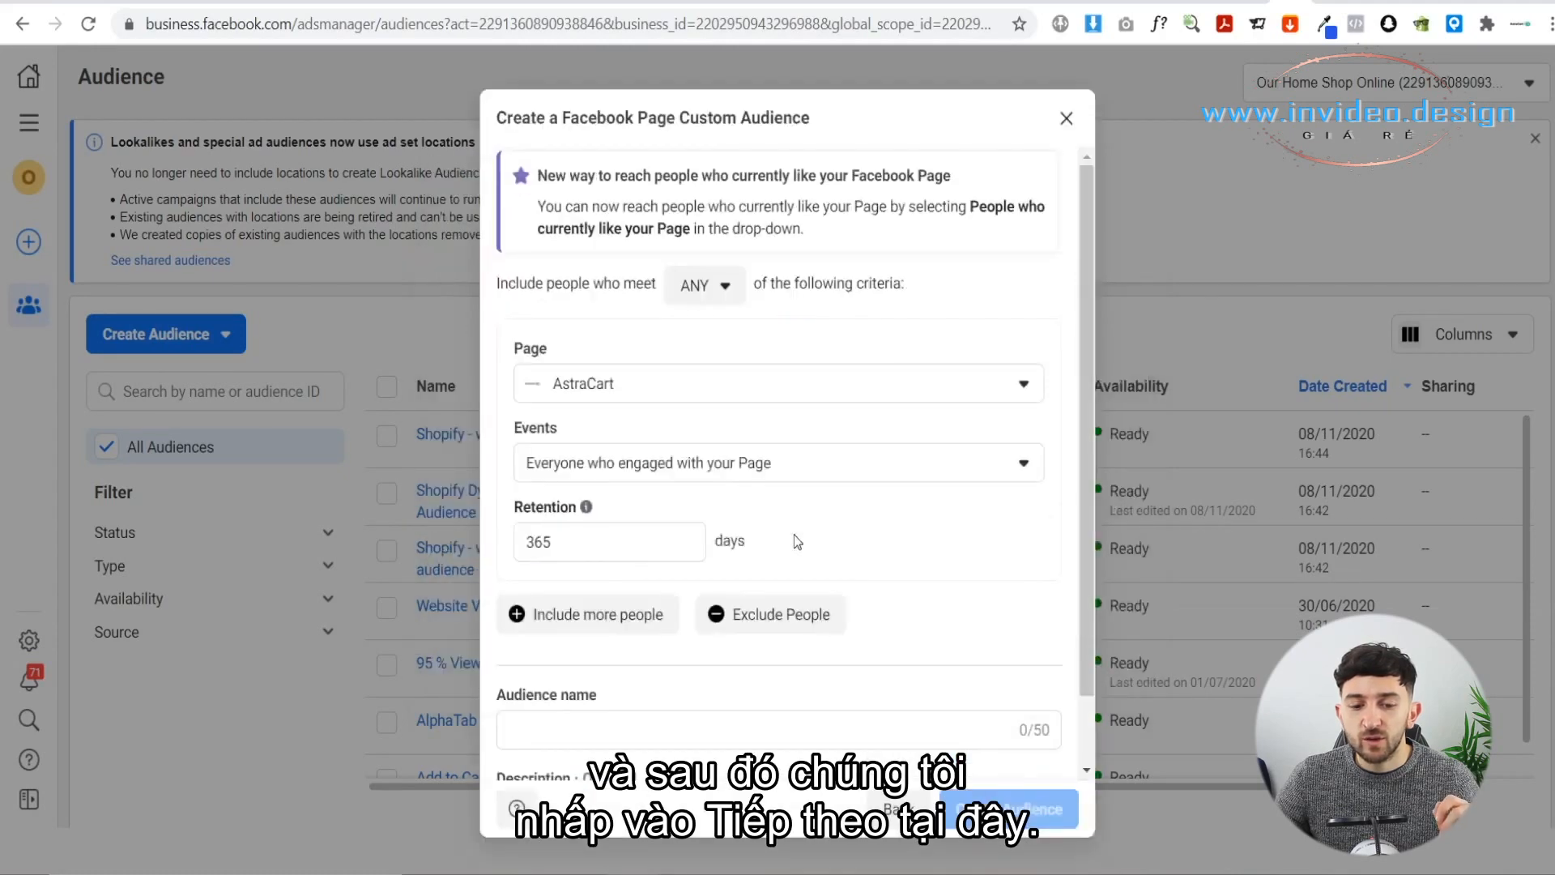
Look over the event options and settings for an Our Home Shop page audience, and close it without creating it
left_click(719, 460)
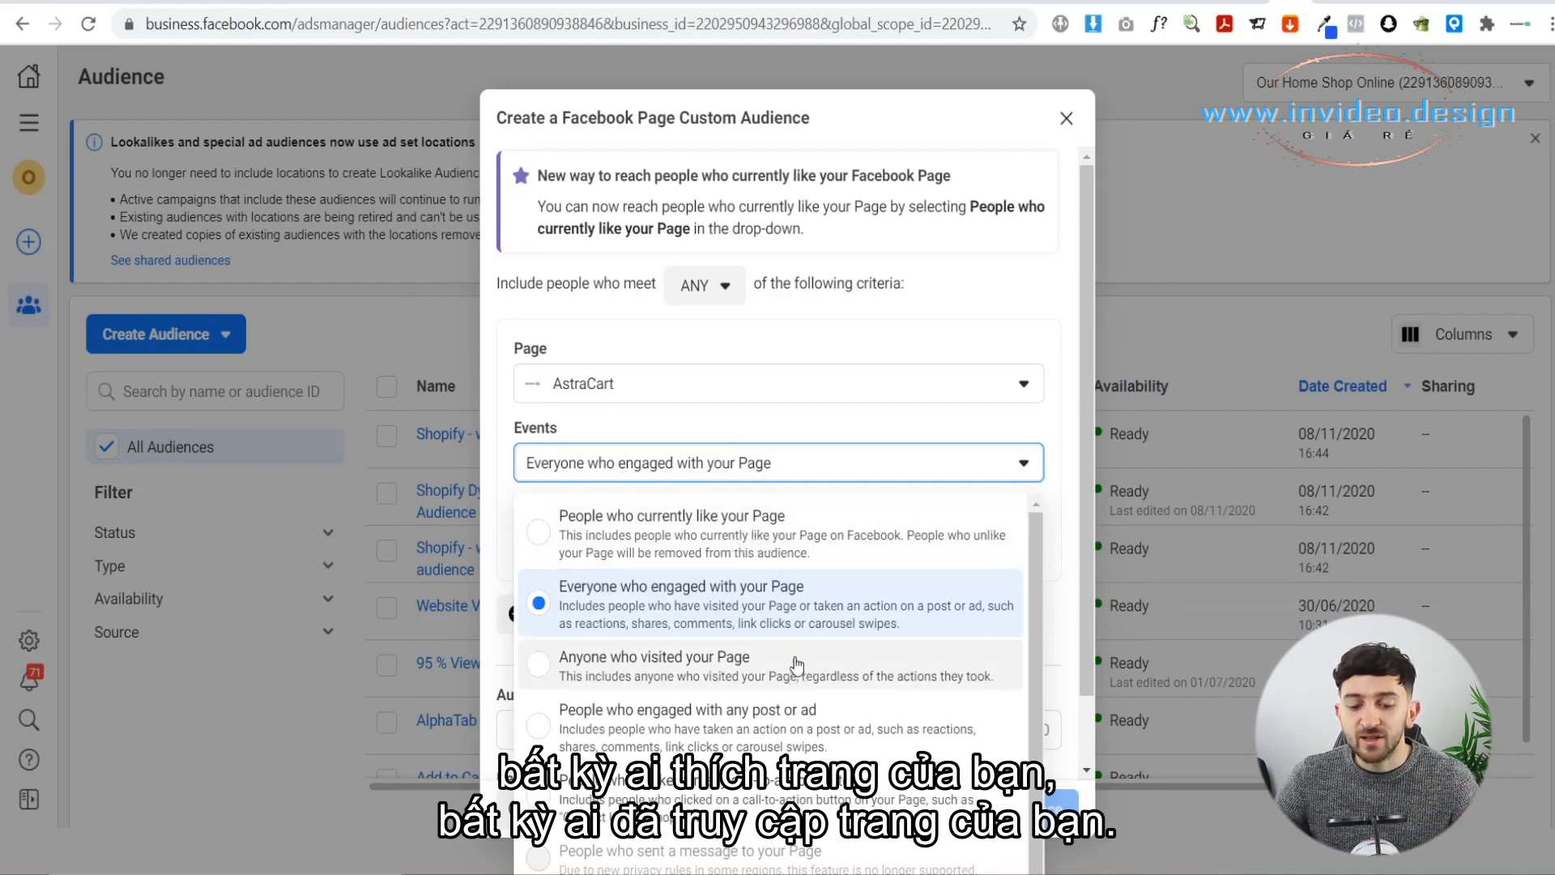
scroll(799, 660, "down", 1)
left_click(499, 502)
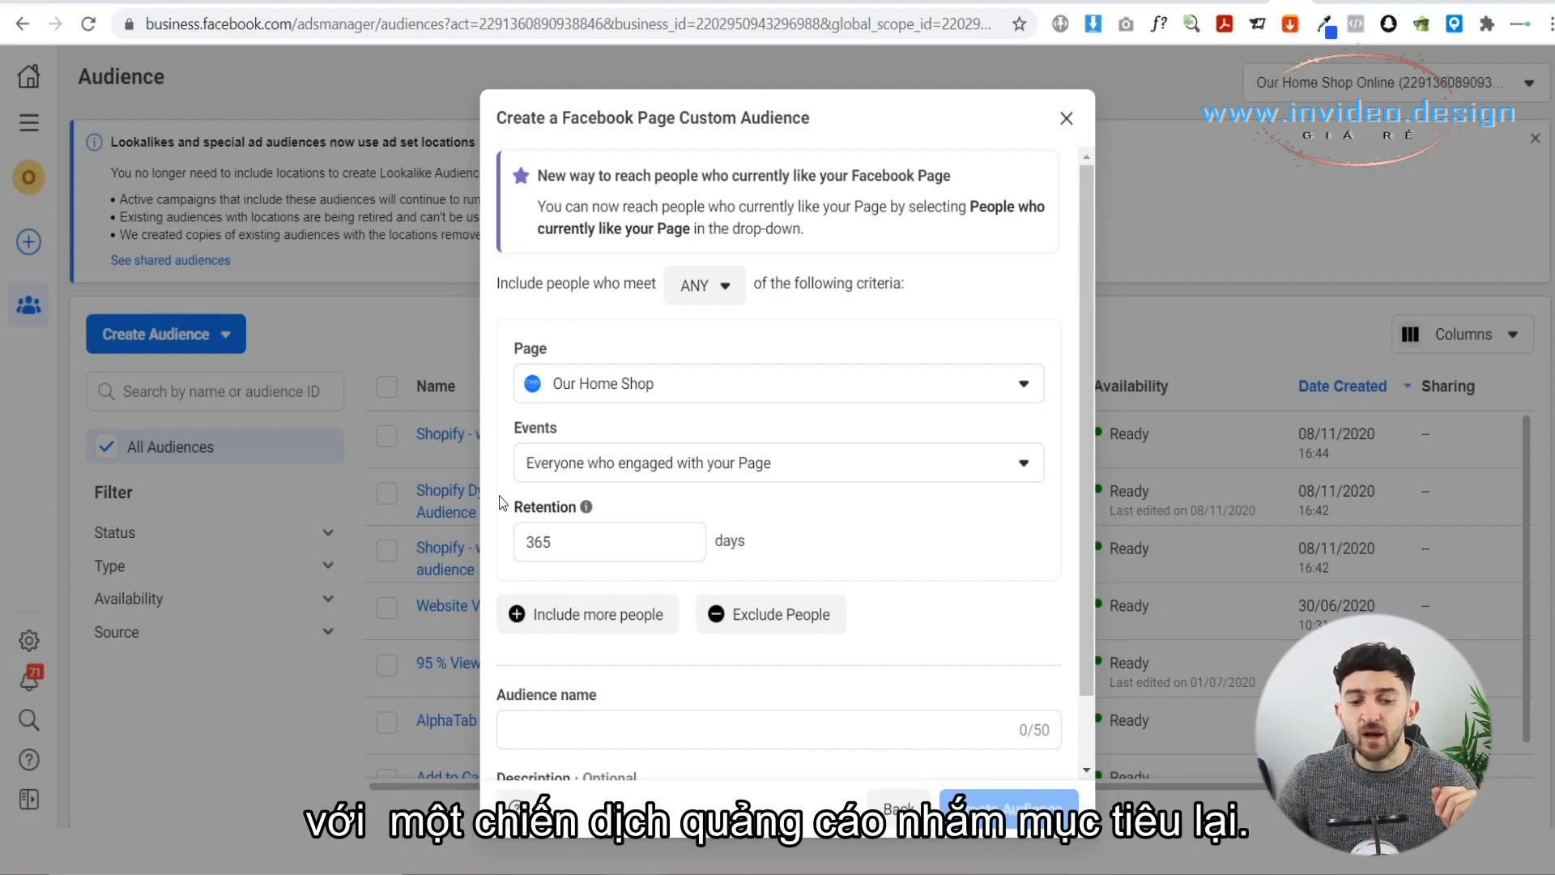
scroll(595, 527, "down", 1)
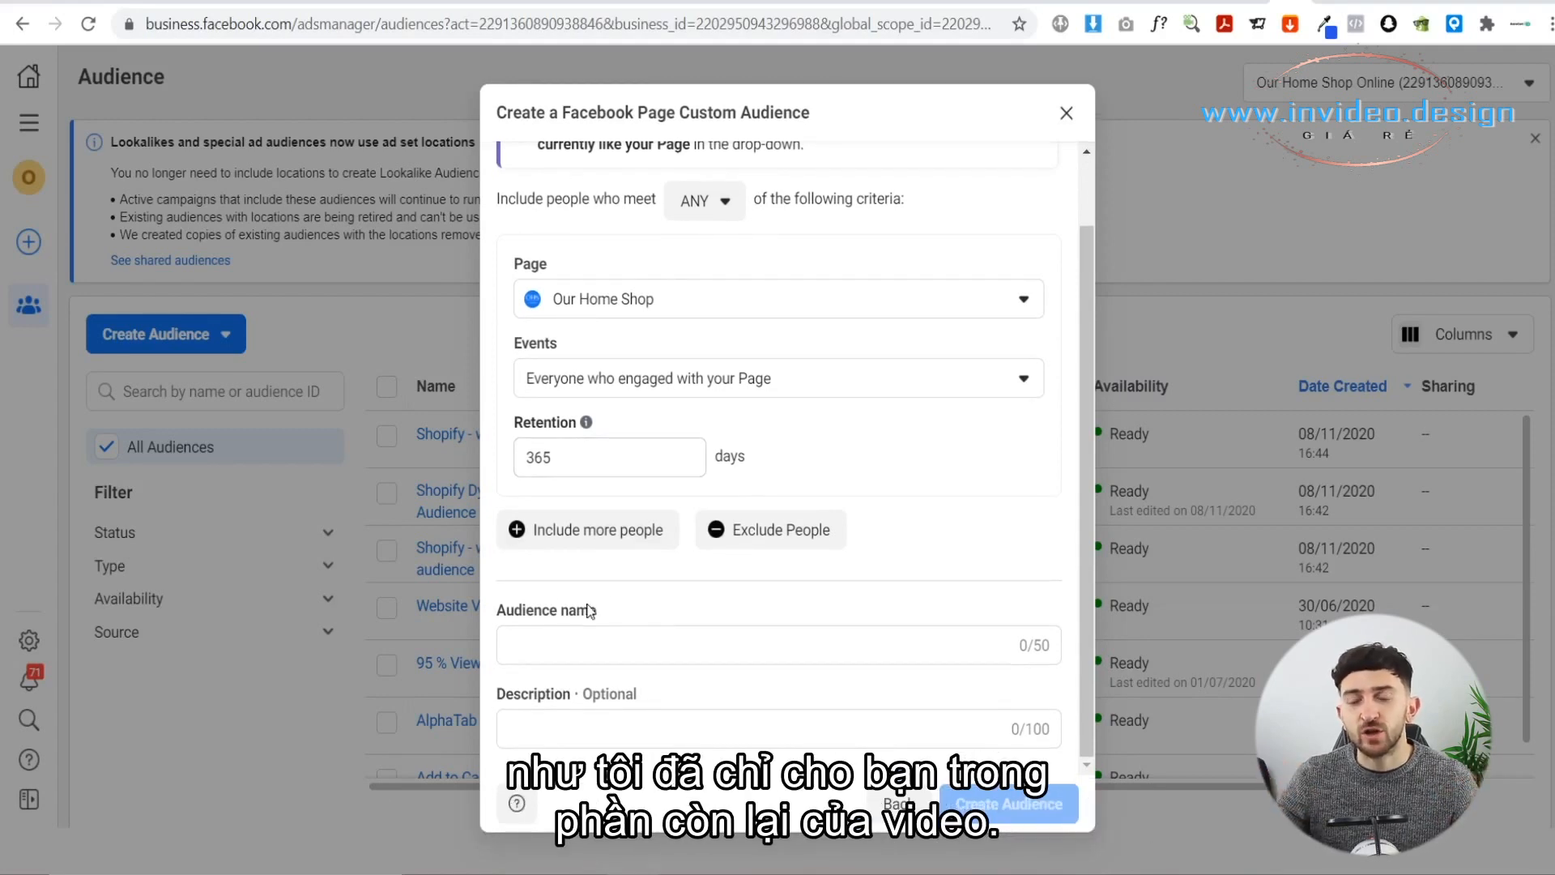
left_click(1066, 113)
Start a new custom audience that uses a customer list as its source
left_click(181, 335)
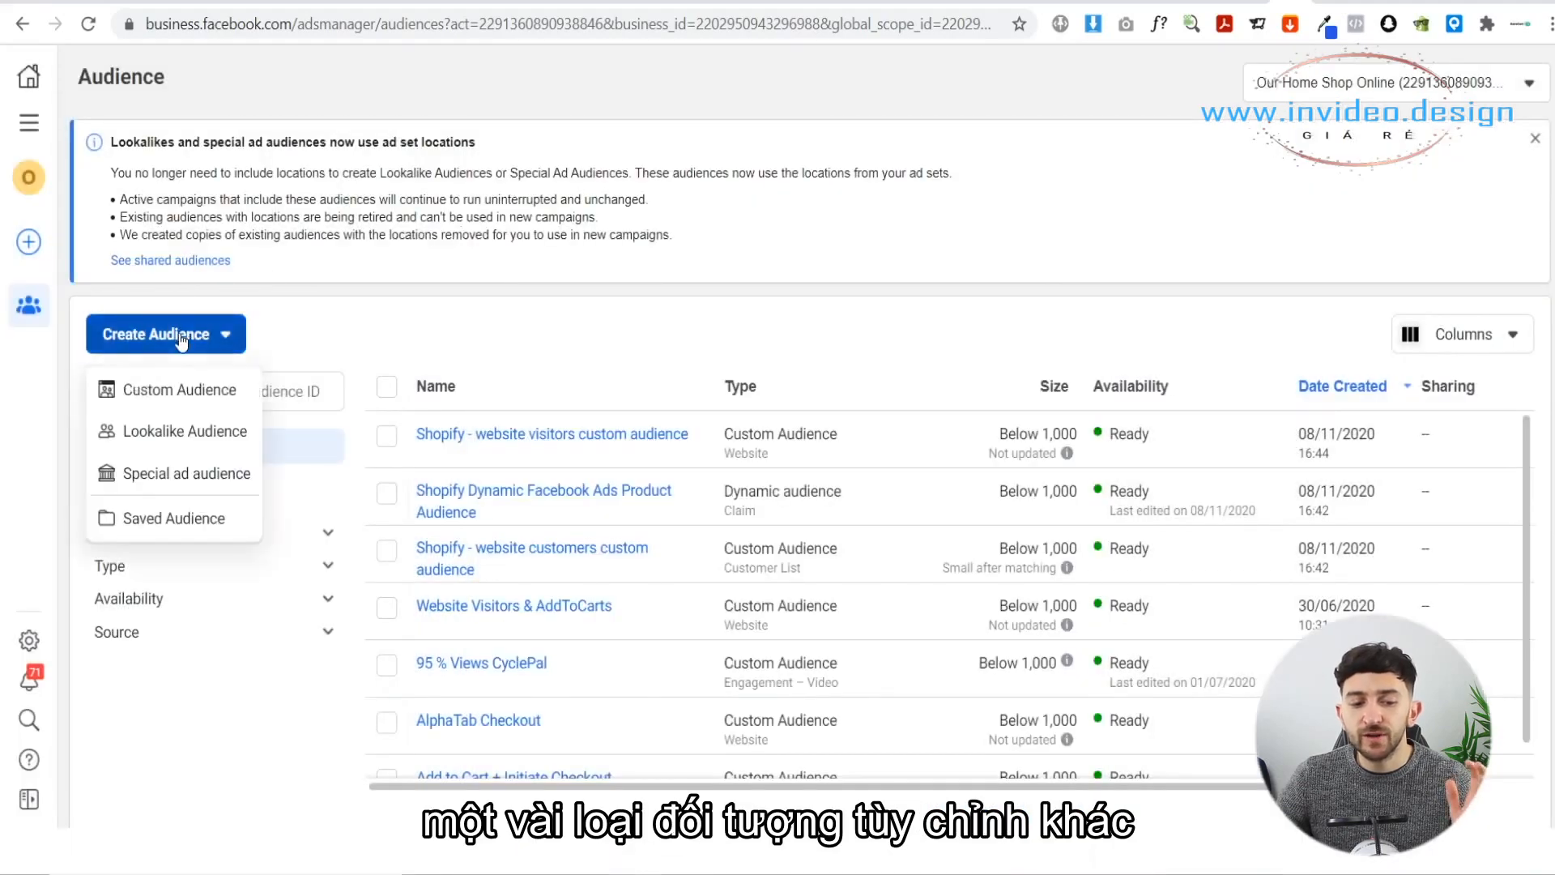
left_click(179, 391)
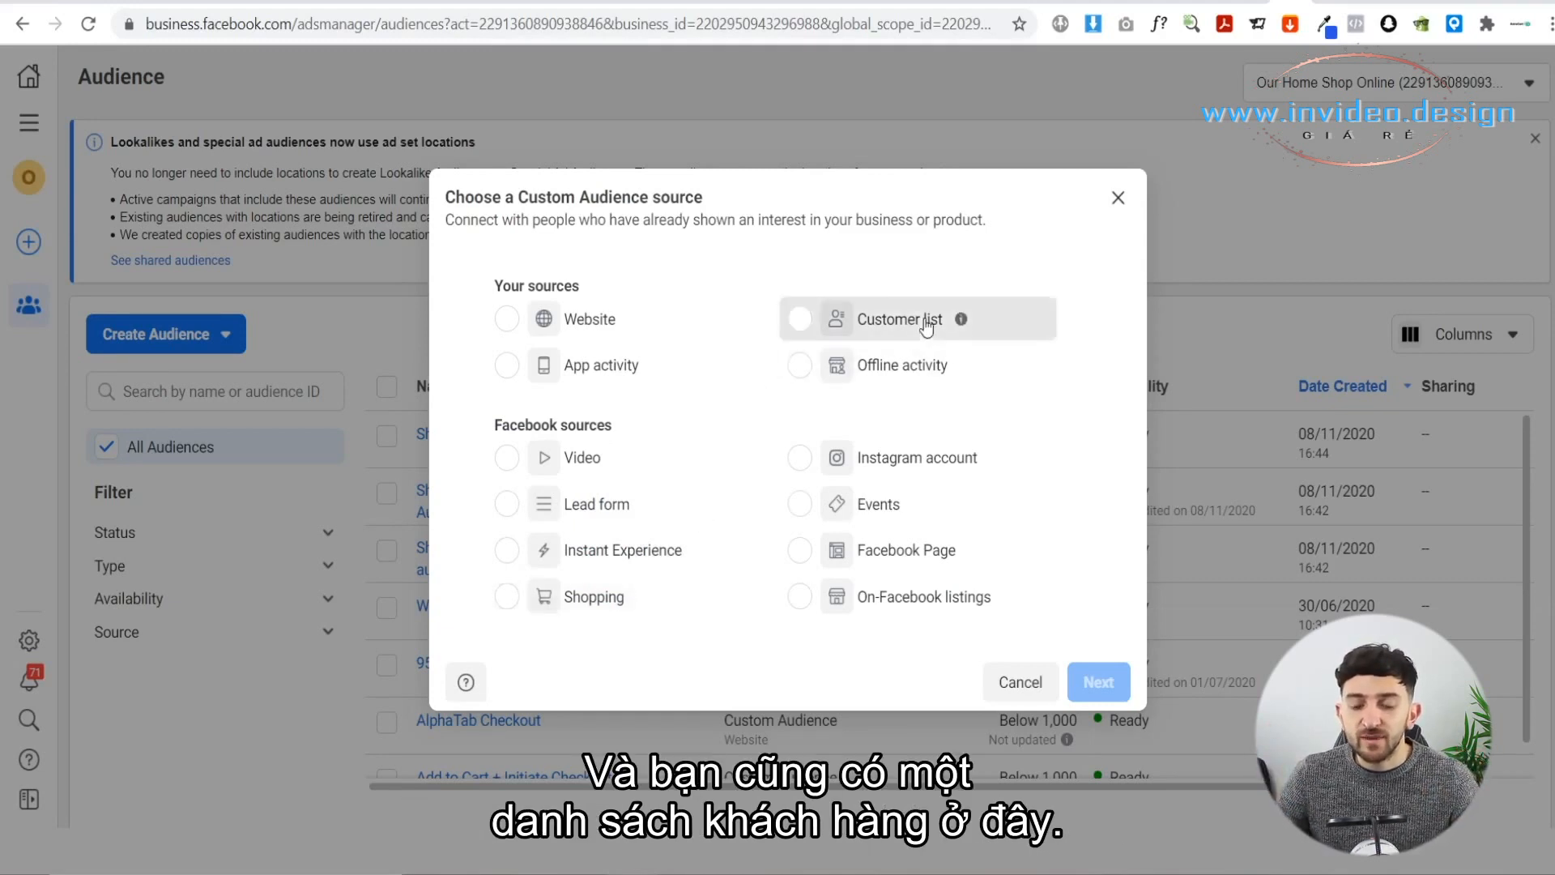
left_click(887, 321)
left_click(1099, 663)
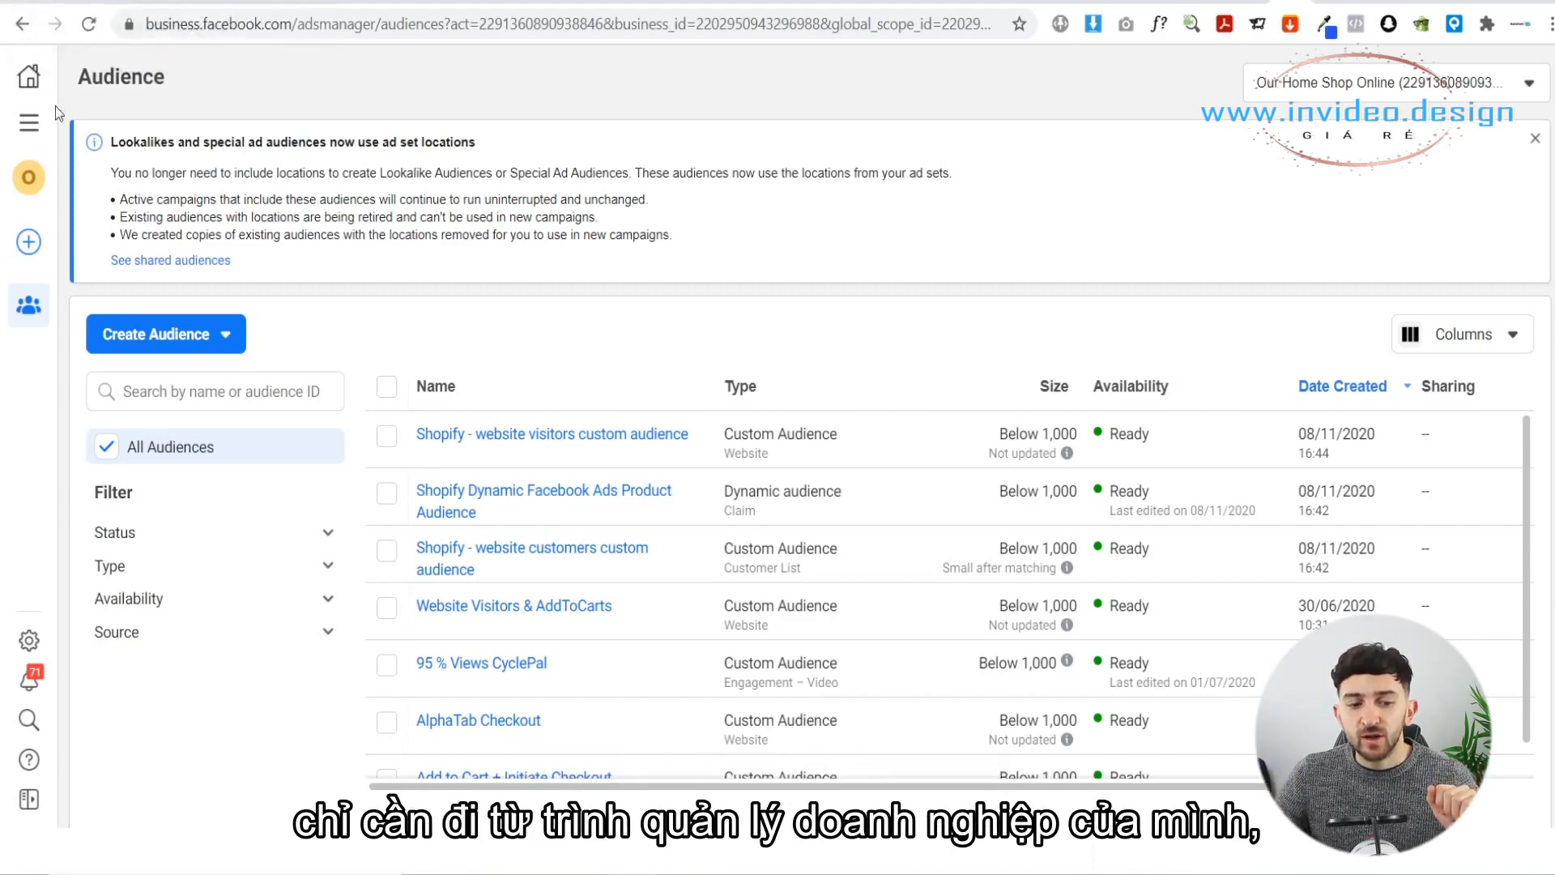
Go to the campaigns overview in Ads Manager and create a new campaign with the Conversions objective
left_click(33, 126)
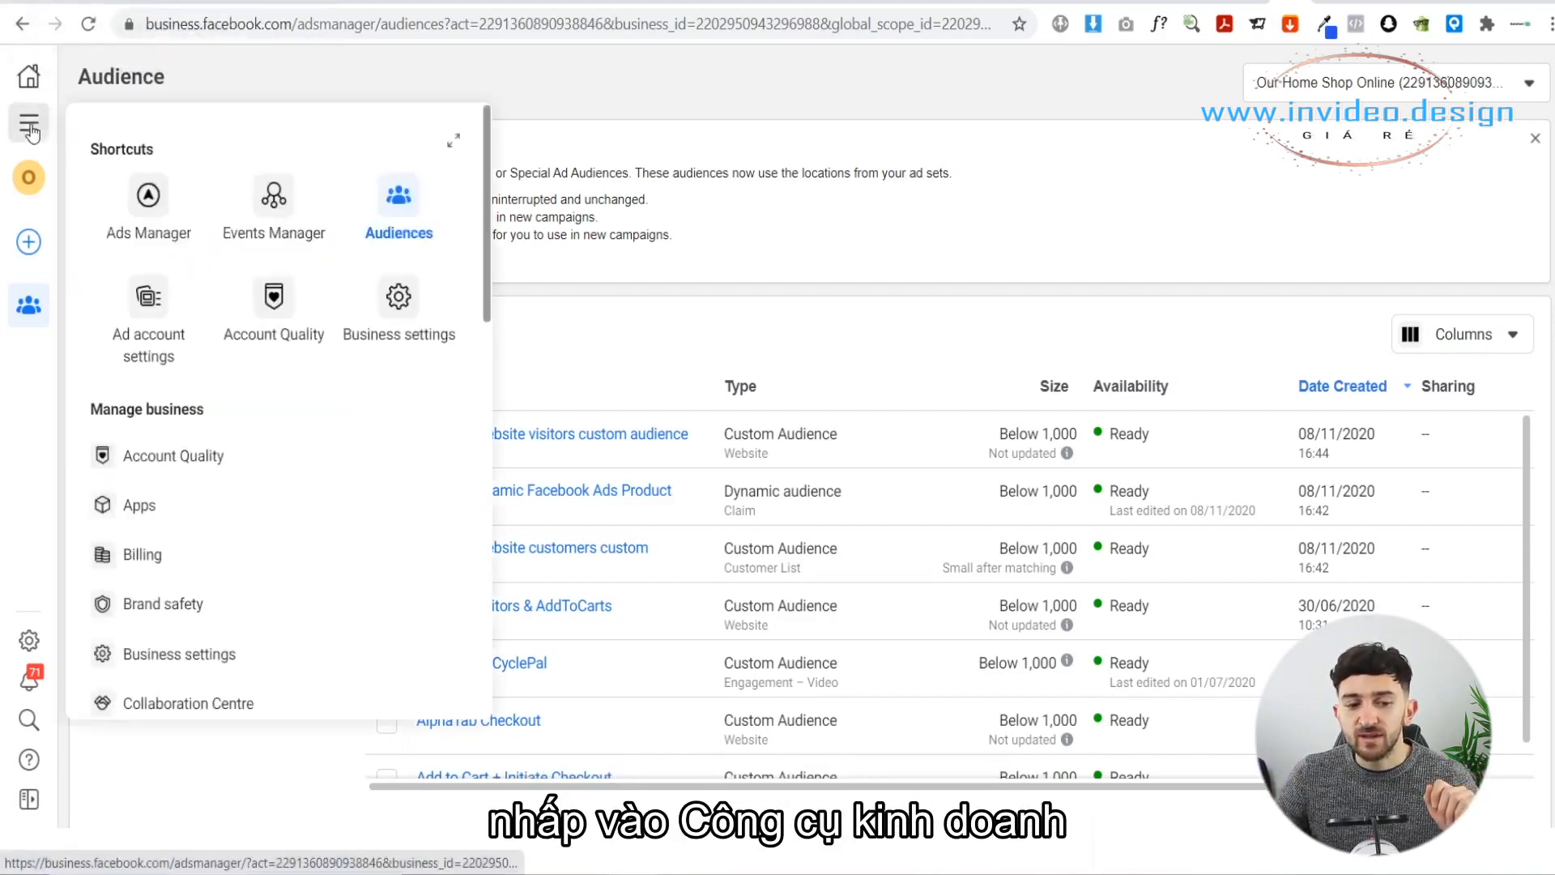
left_click(159, 207)
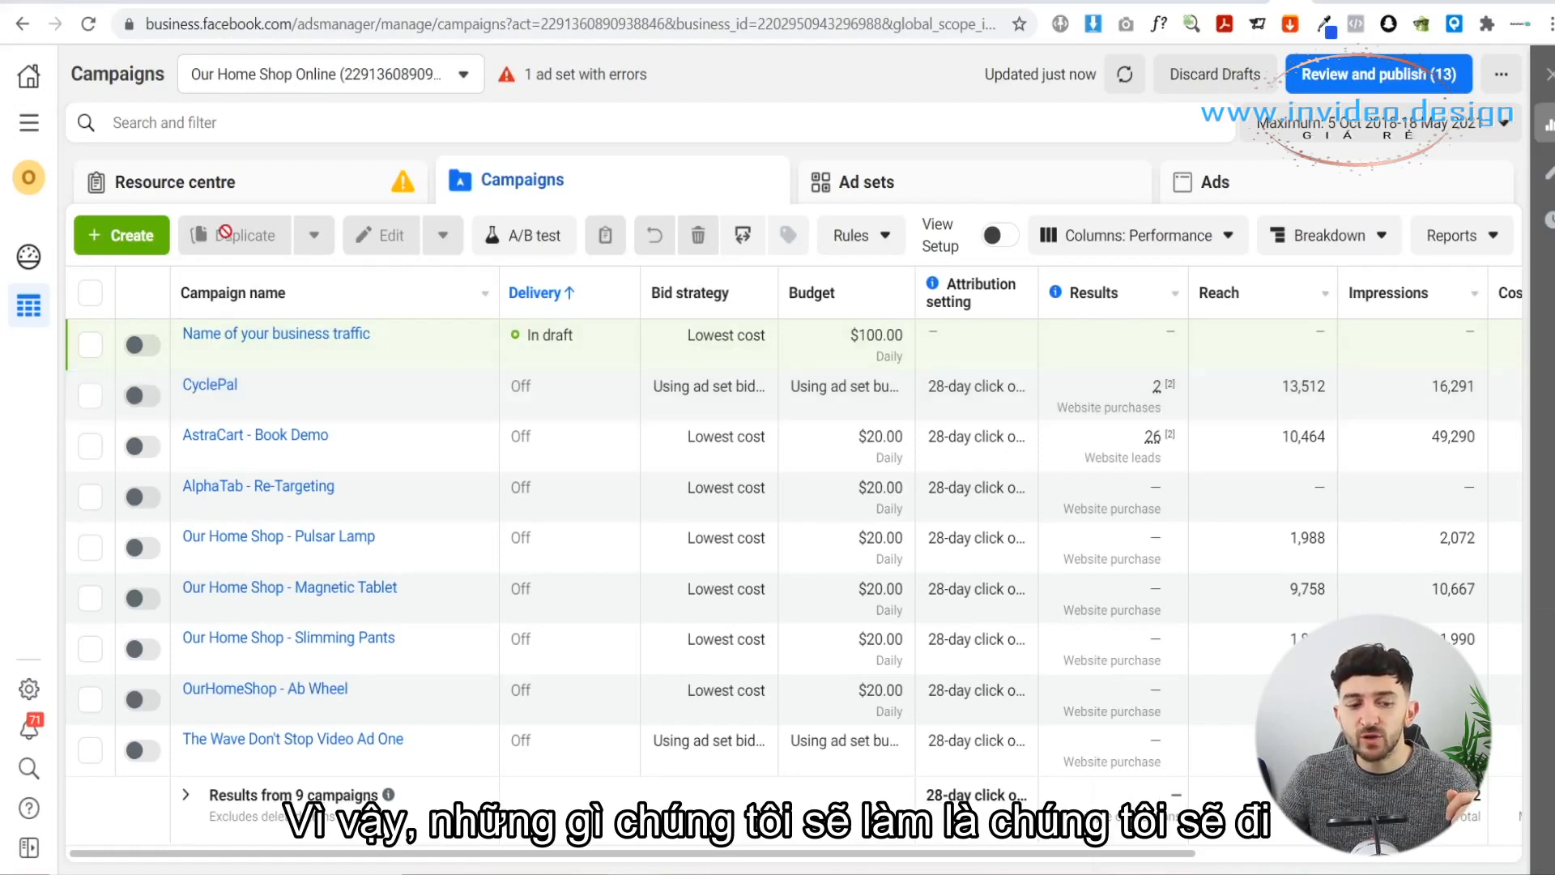
left_click(149, 235)
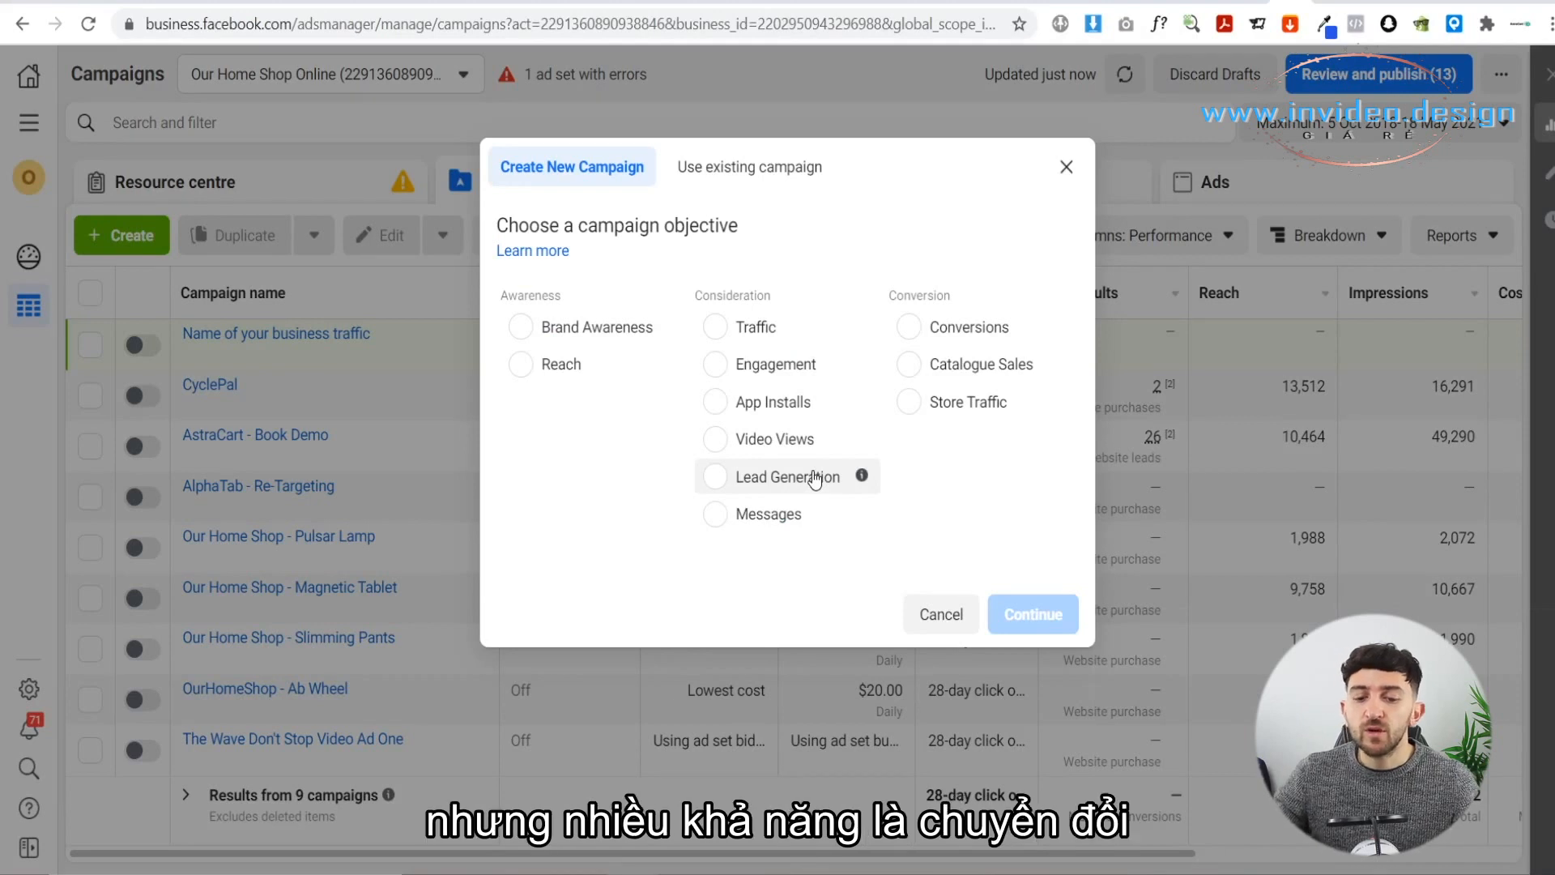
left_click(937, 332)
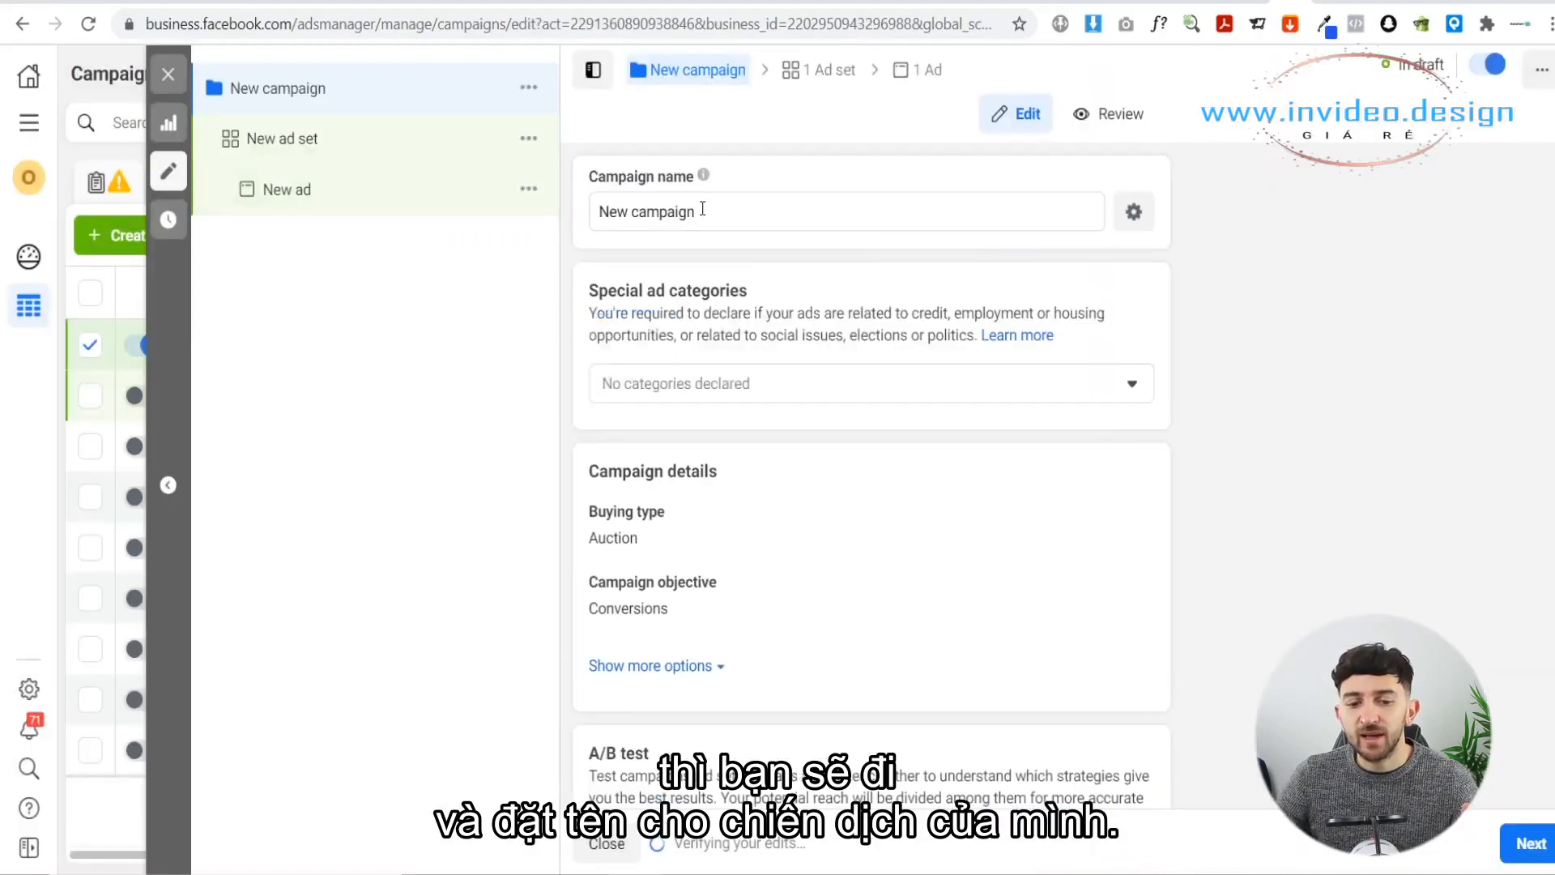
Name the campaign "Name of your business warm traffic re-targeting" and check the special ad category options without declaring any
left_click_drag(702, 209, 604, 212)
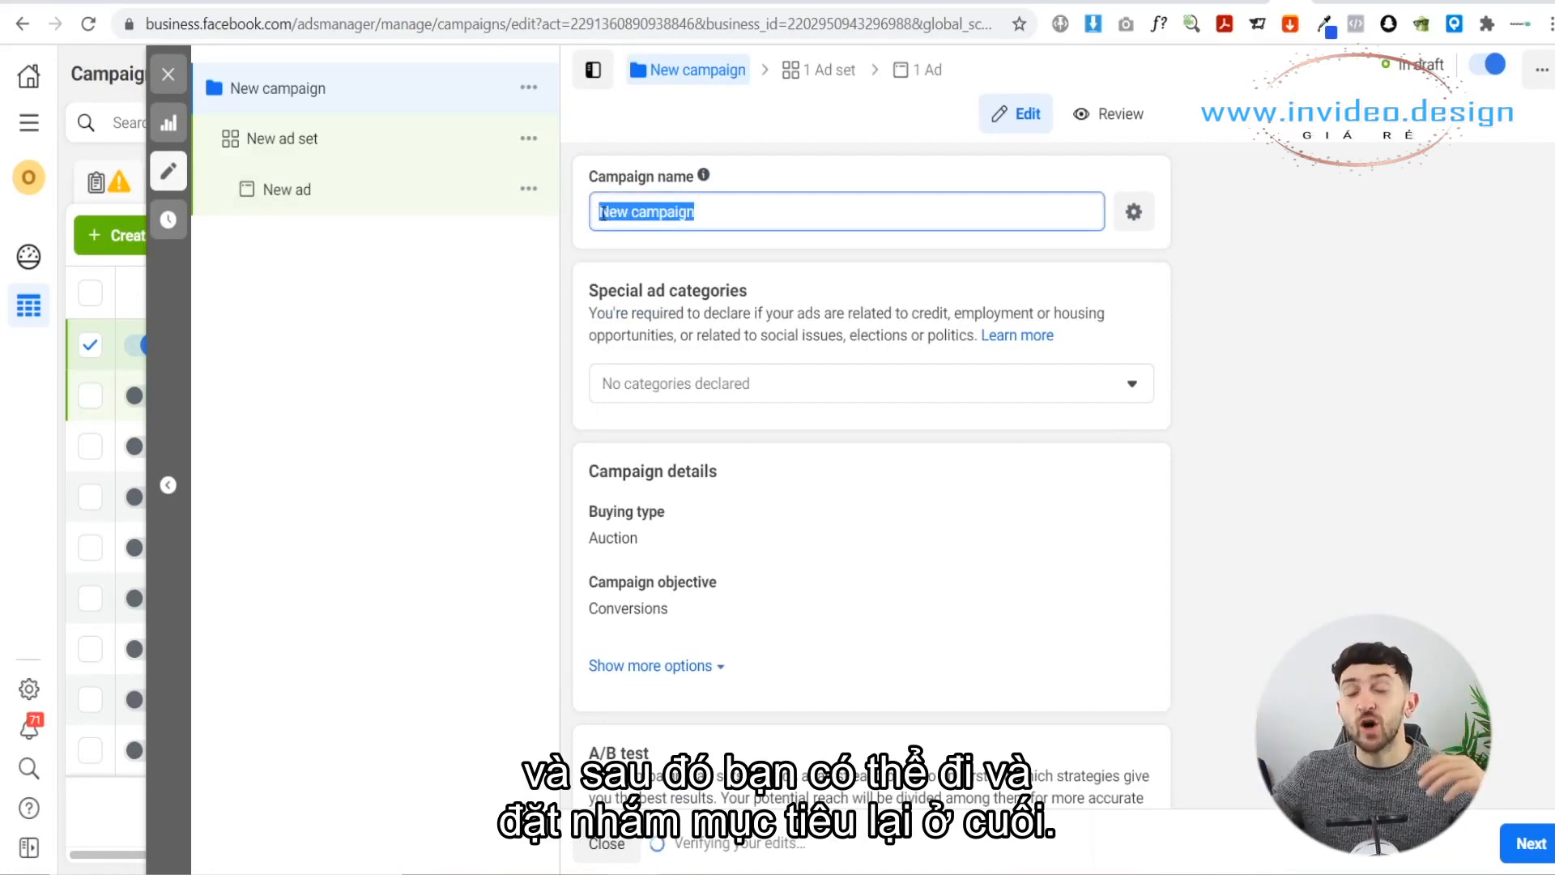
type("Name of your business warm traffic re-targeting")
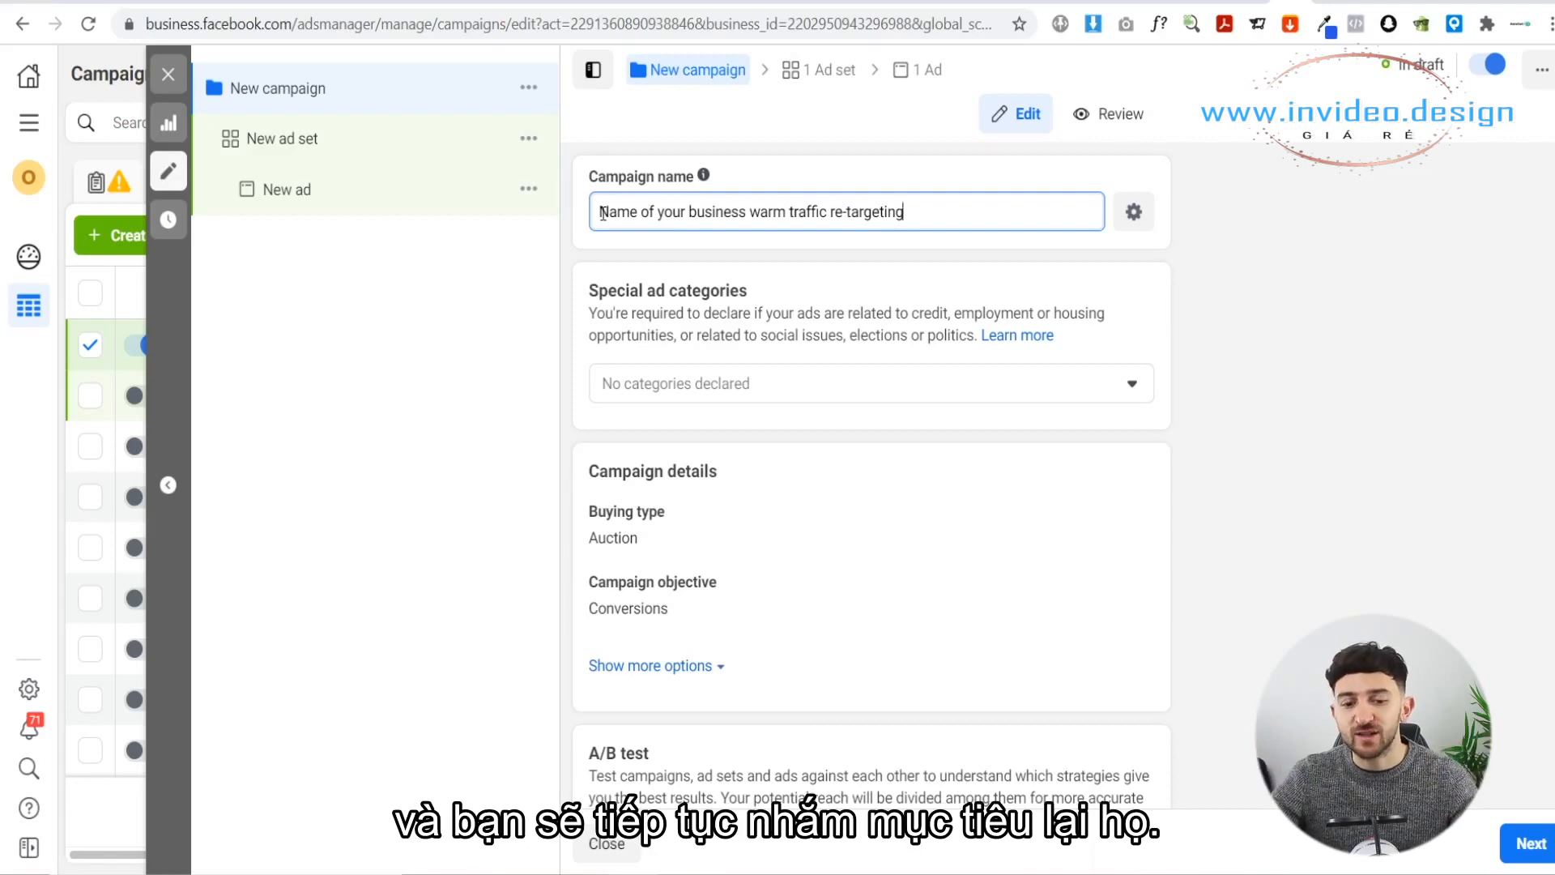
left_click(735, 394)
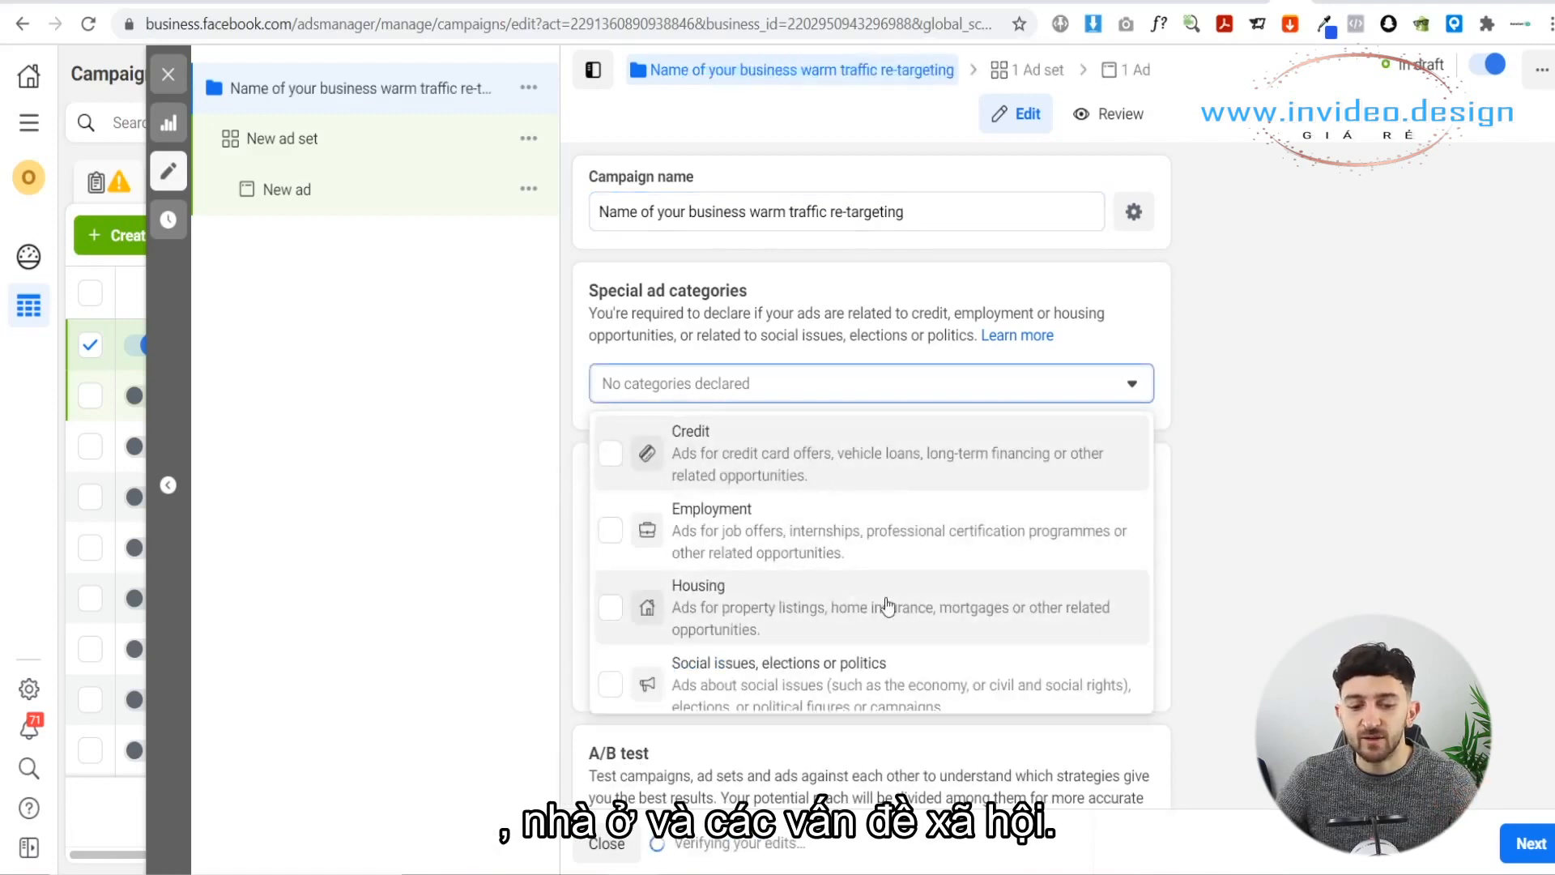
left_click(1168, 507)
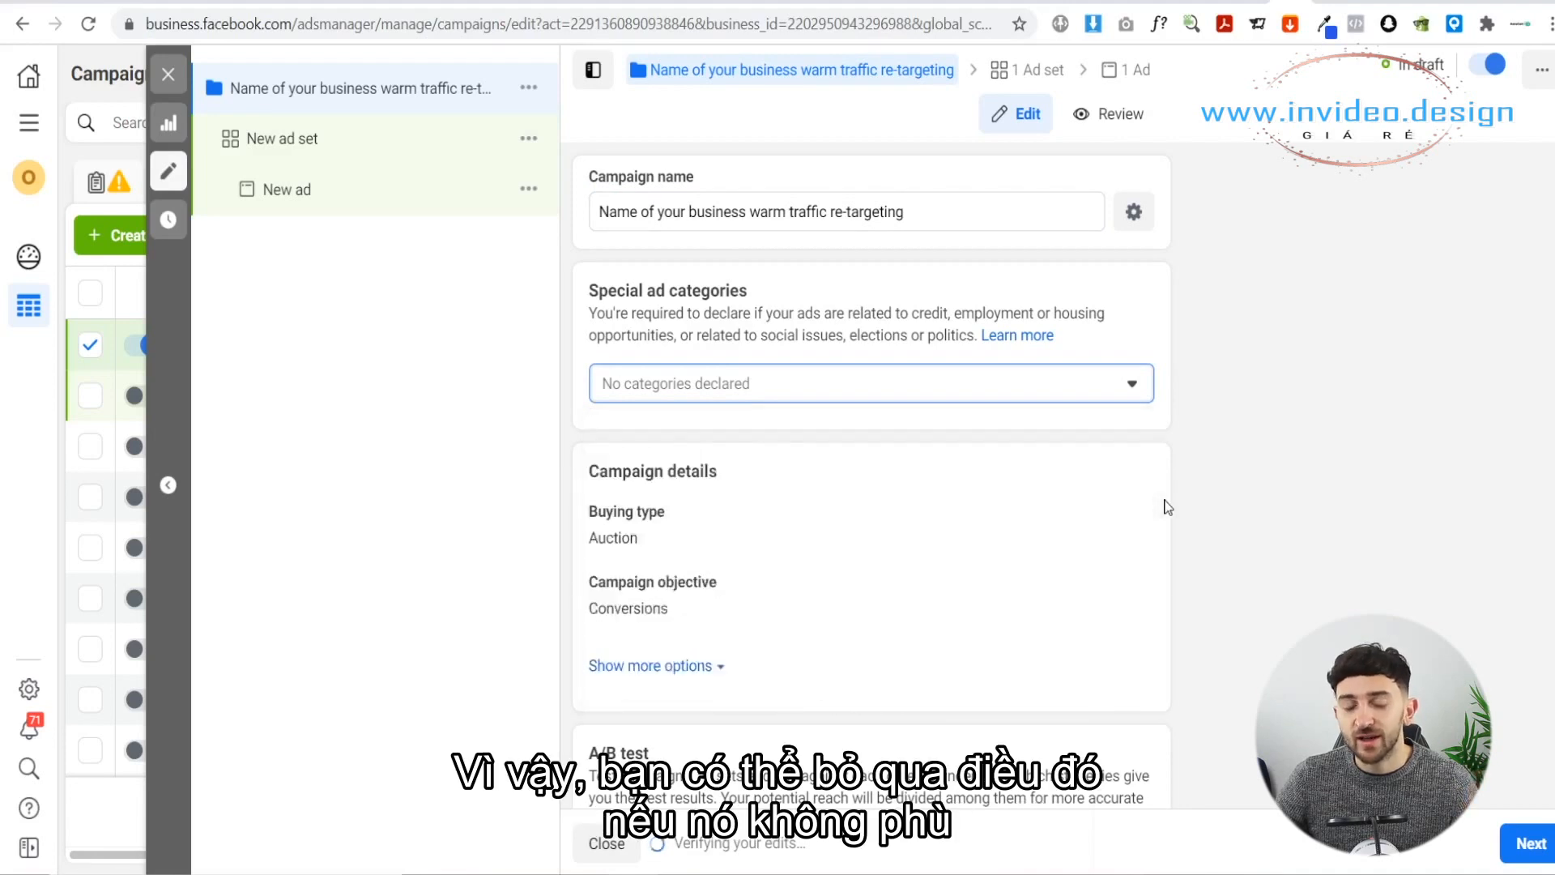
Turn on campaign budget optimisation for the re-targeting campaign
scroll(1062, 475, "down", 2)
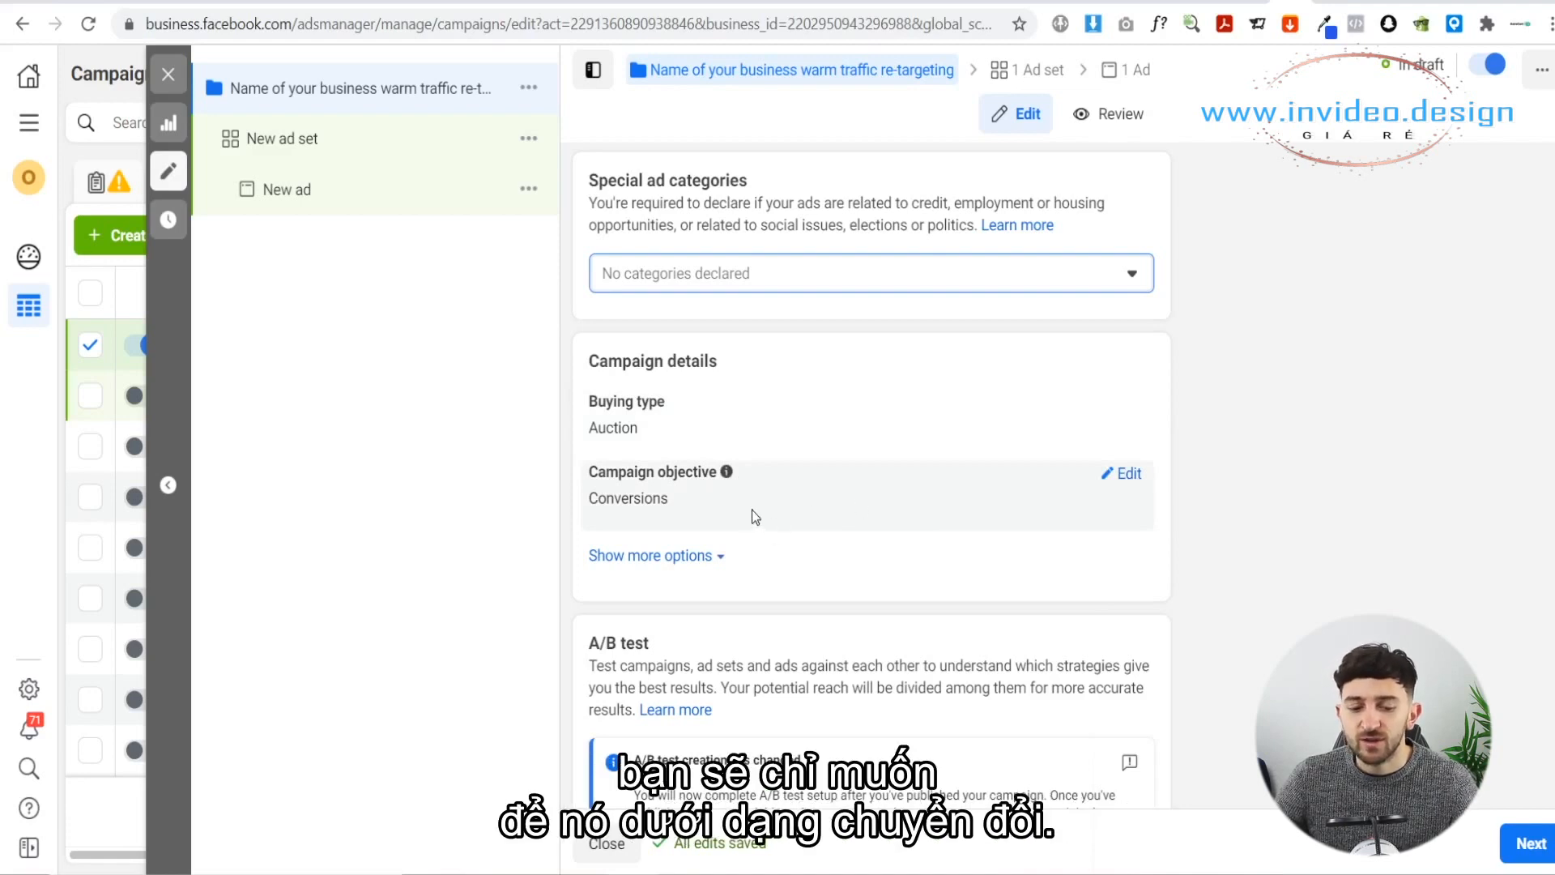
scroll(850, 494, "down", 3)
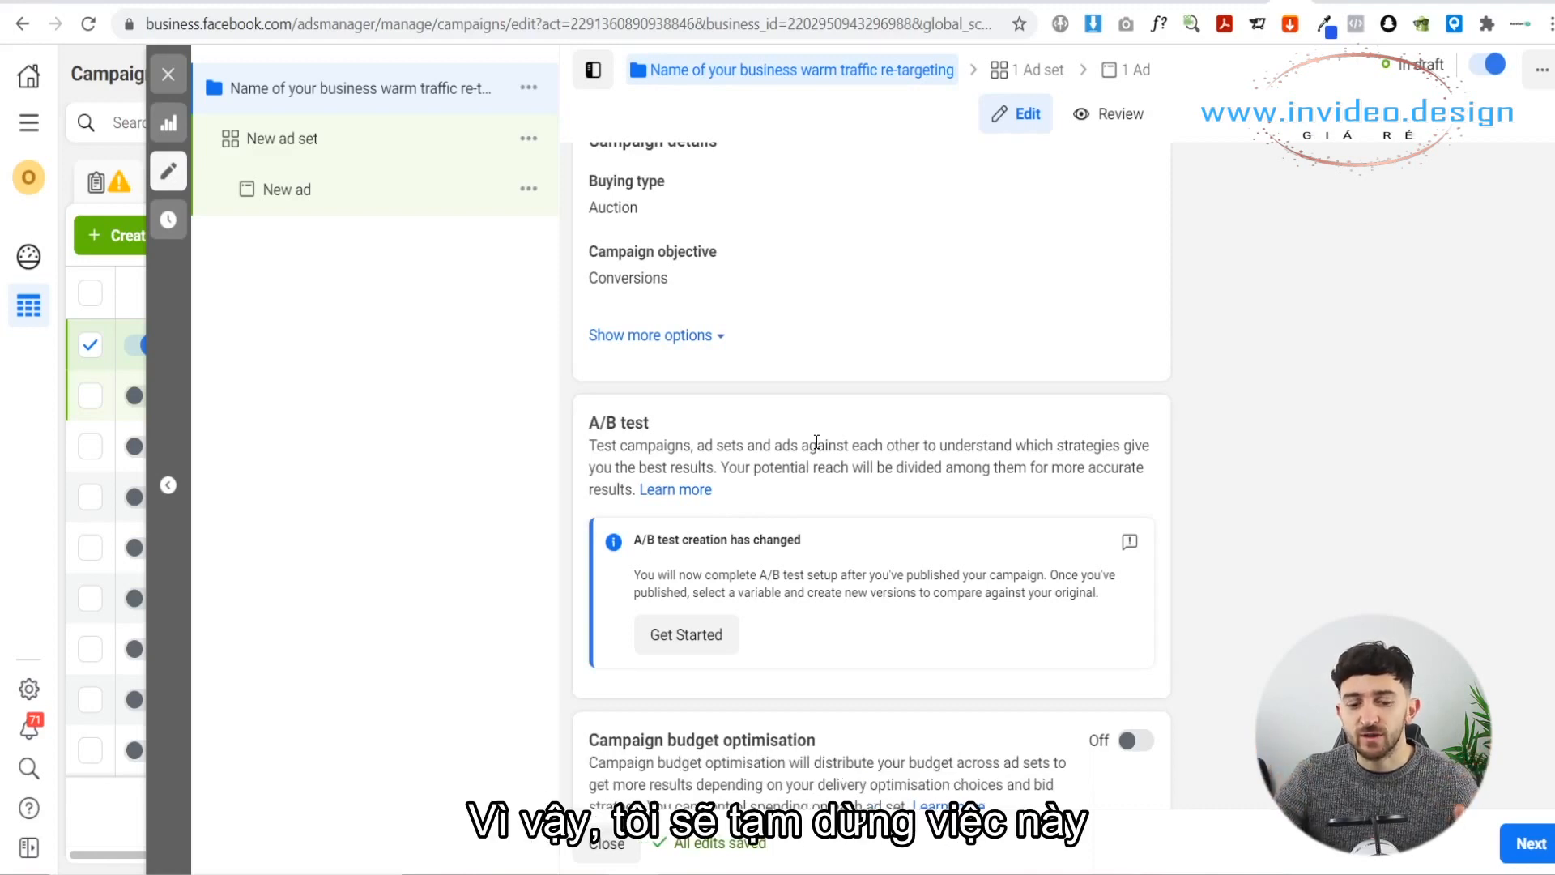
scroll(817, 442, "down", 1)
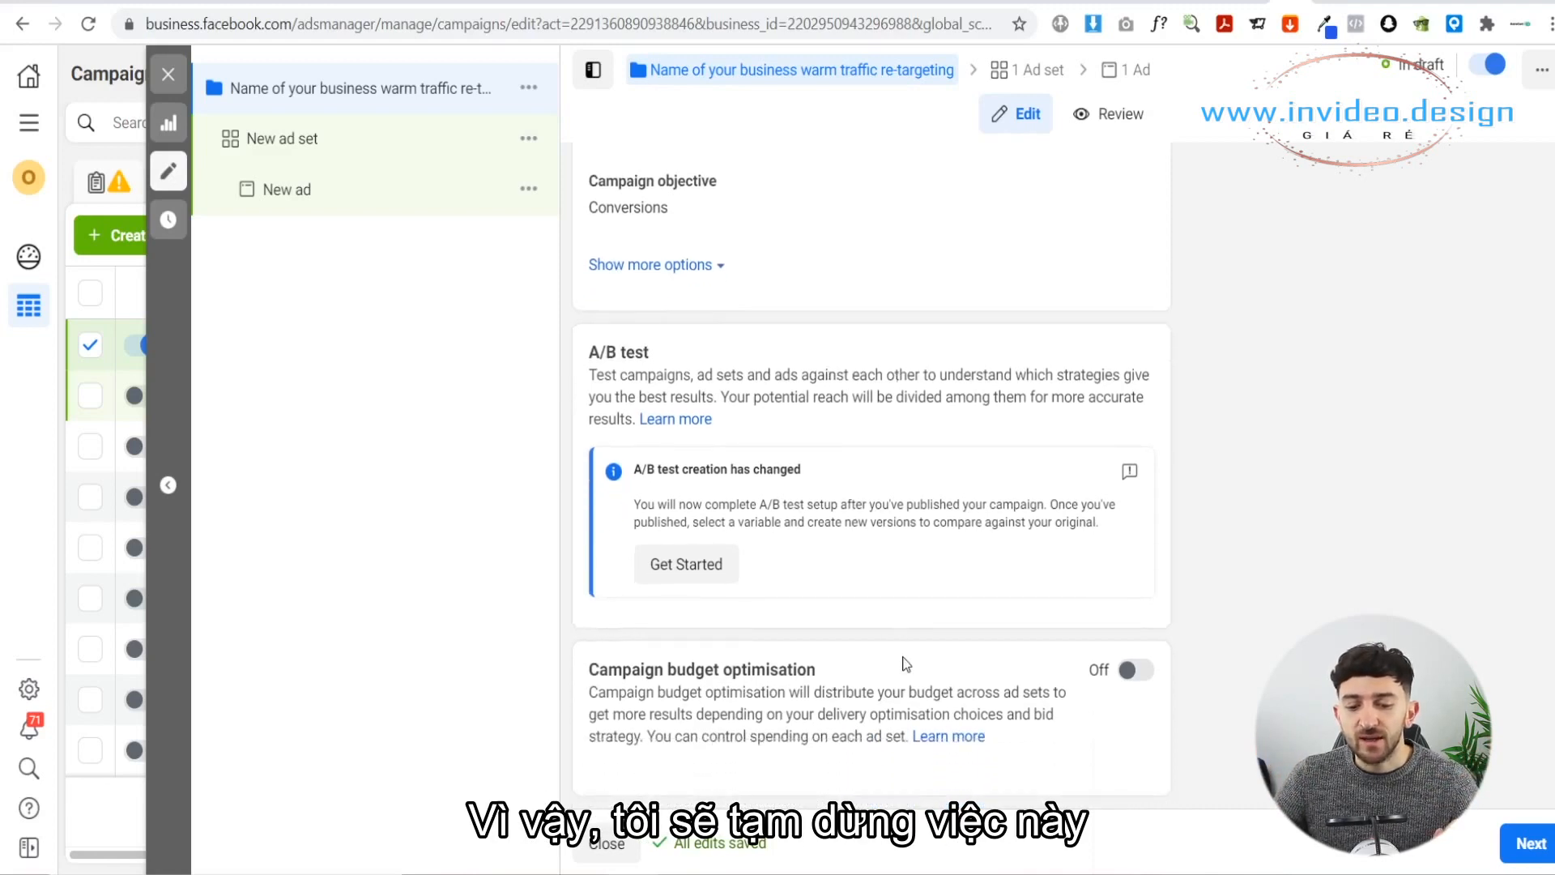
left_click(1133, 677)
scroll(821, 522, "down", 3)
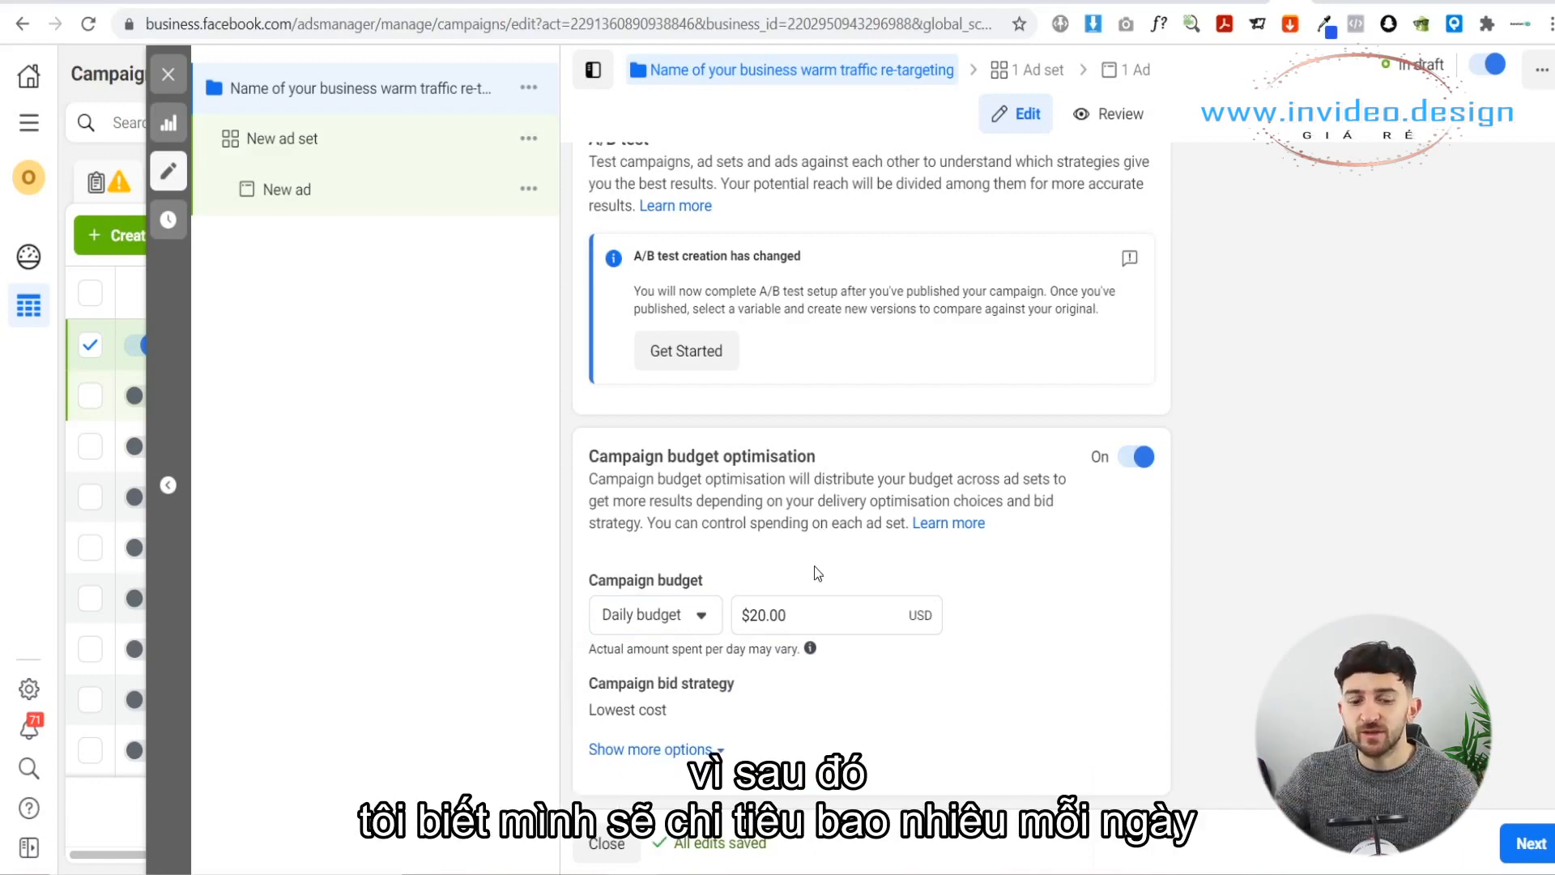
Try a lifetime budget for the campaign, and return it to a daily budget
left_click(655, 616)
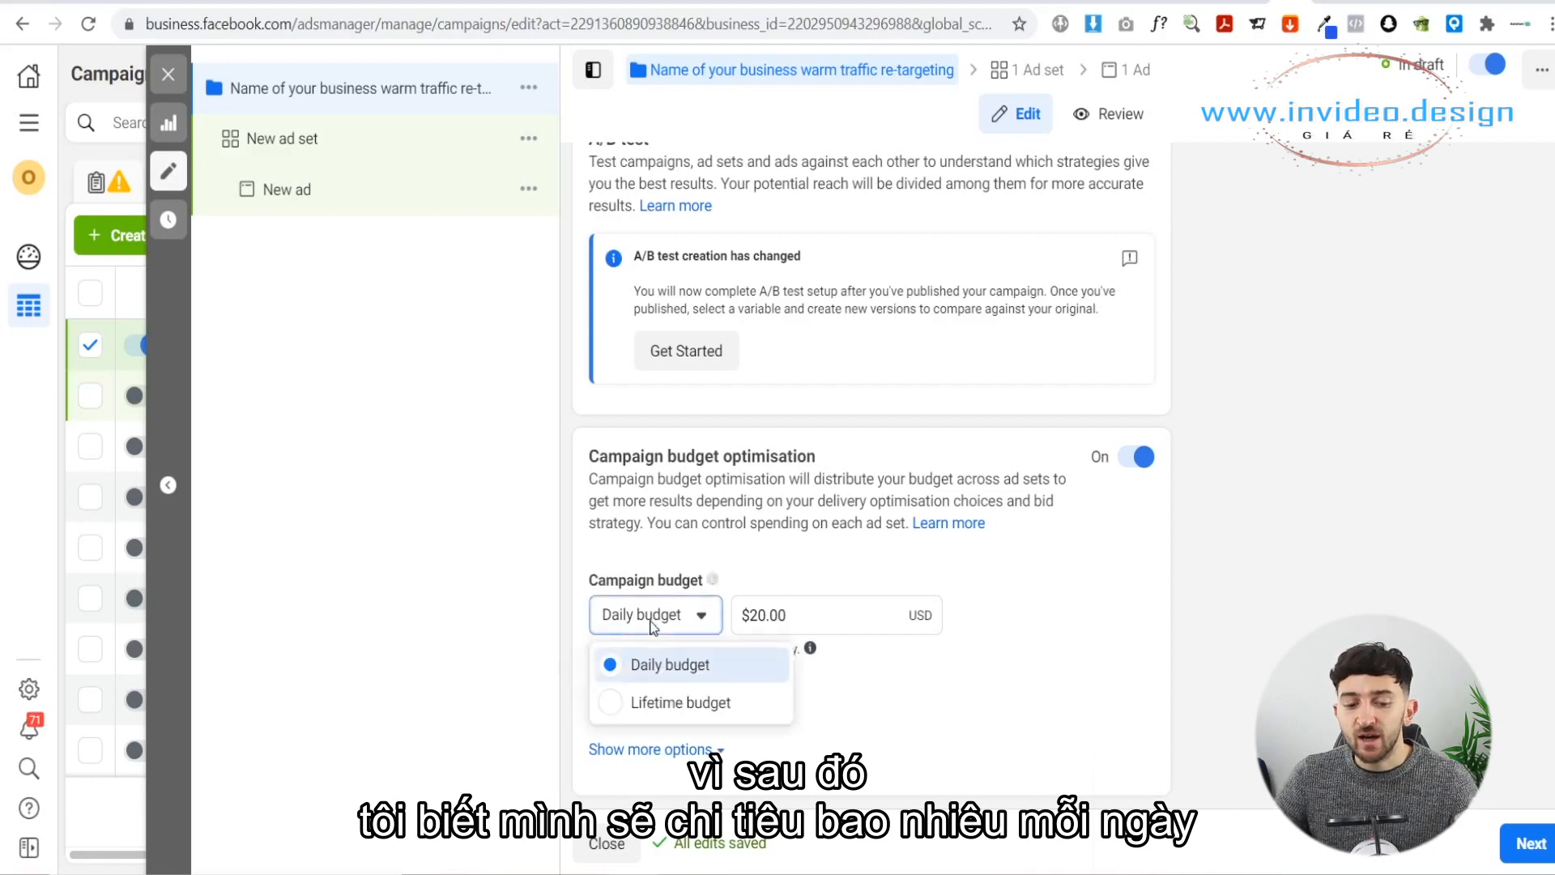
left_click(658, 703)
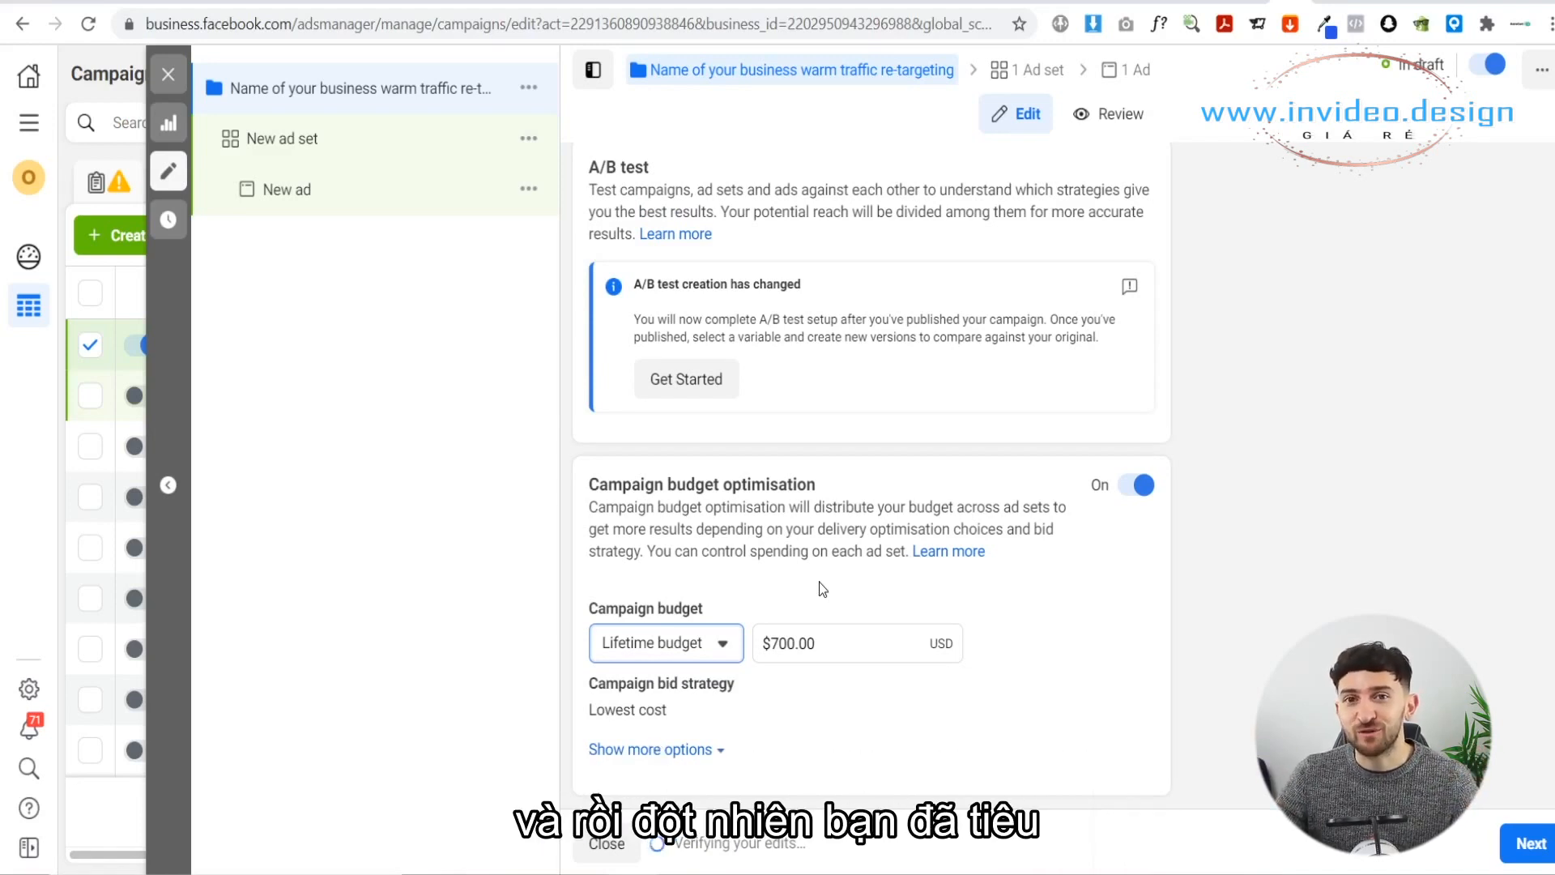
left_click(678, 660)
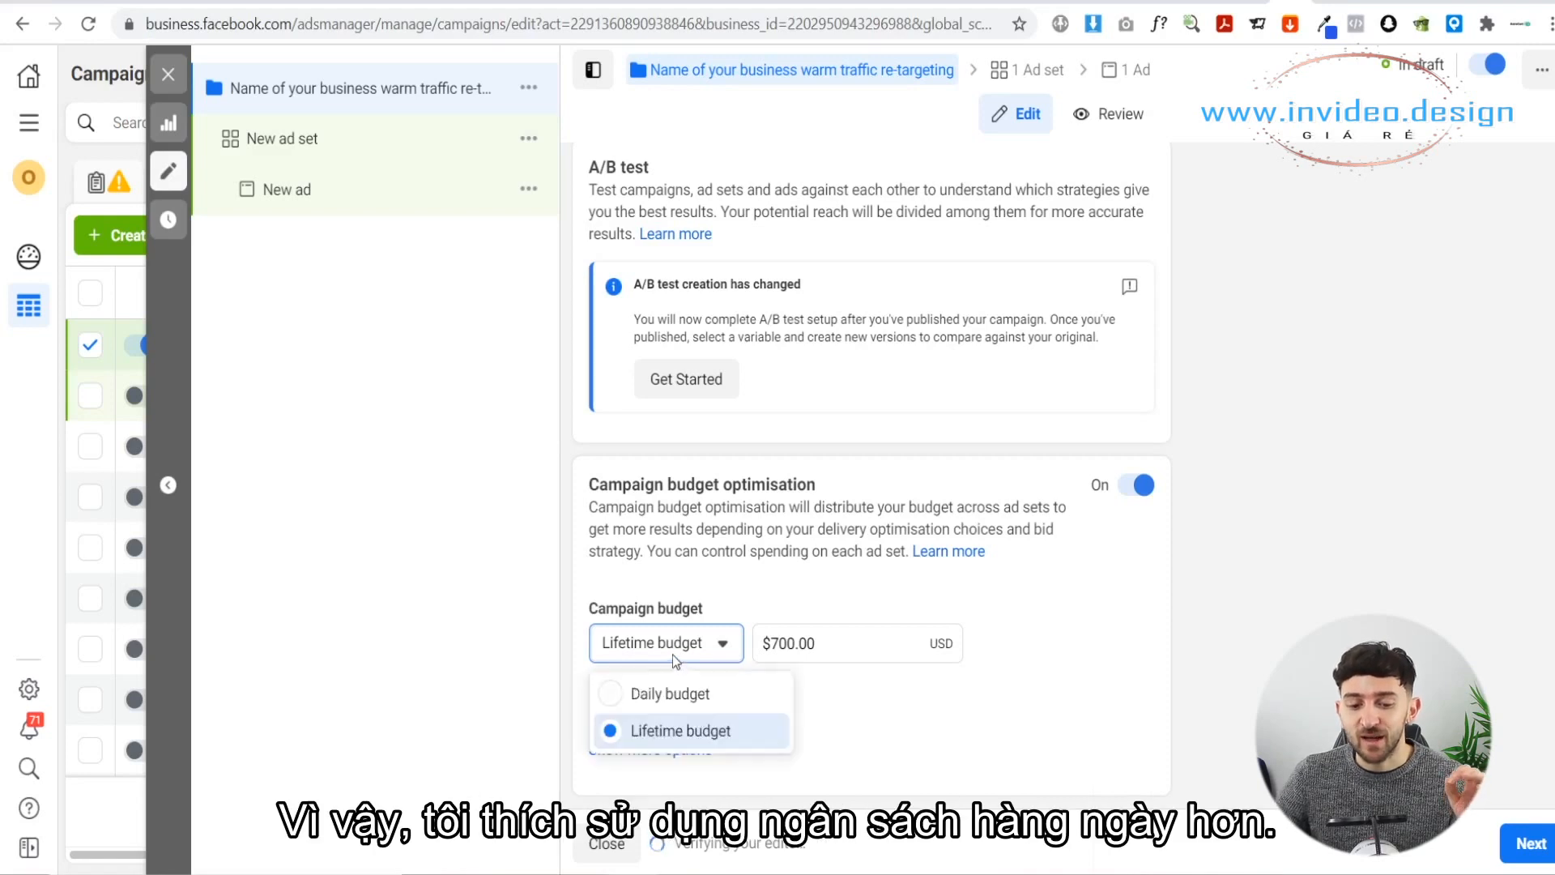
left_click(651, 693)
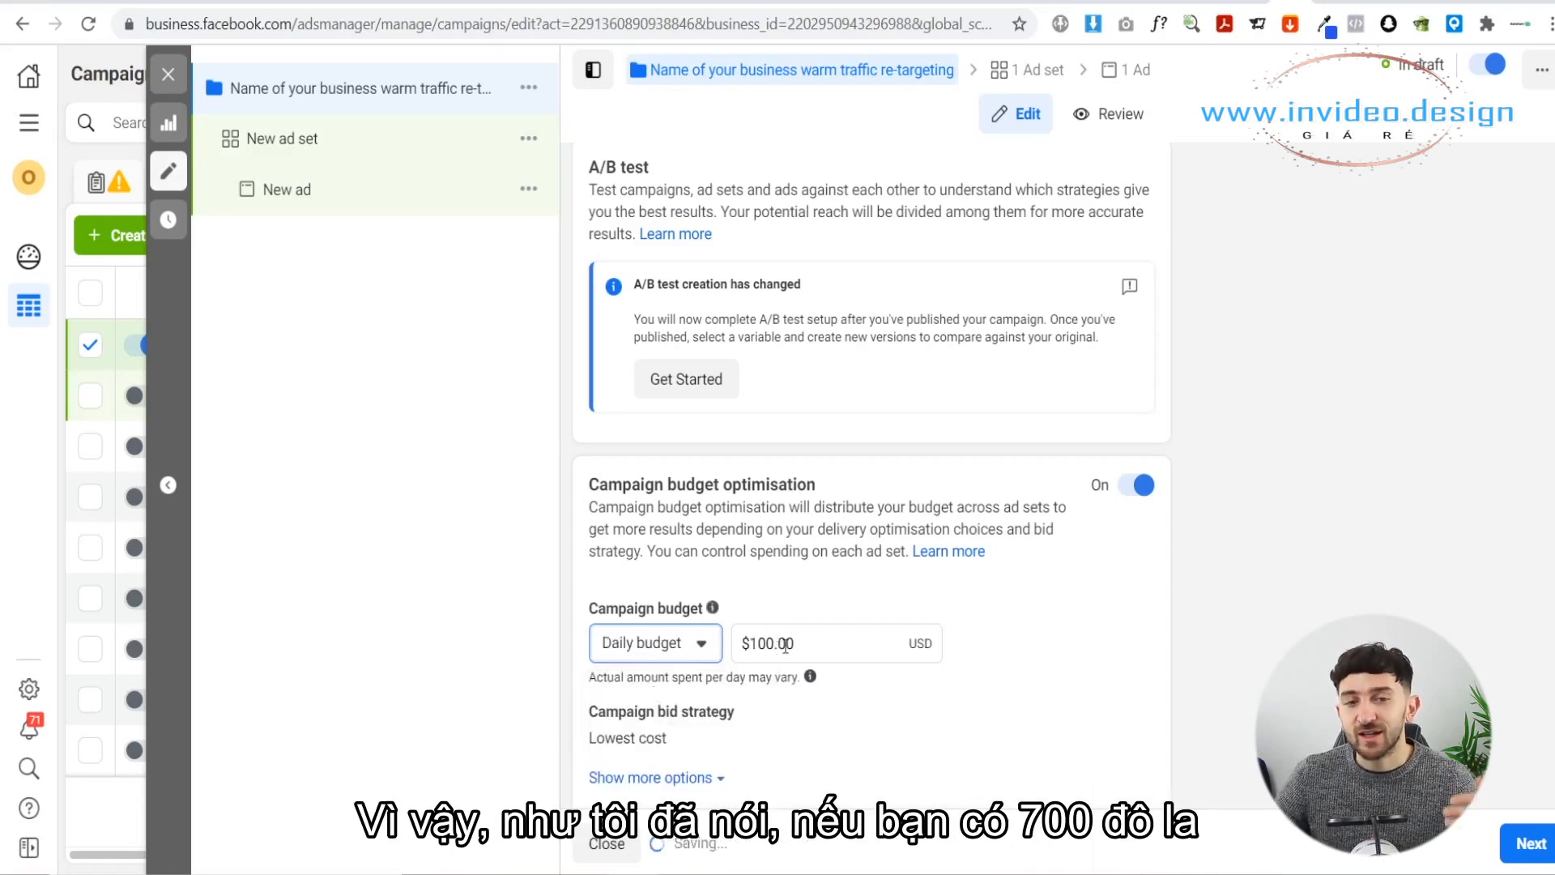
Set the campaign's daily budget to $100
left_click(812, 643)
key("BackSpace")
key("BackSpace")
key("BackSpace")
key("BackSpace")
key("BackSpace")
key("BackSpace")
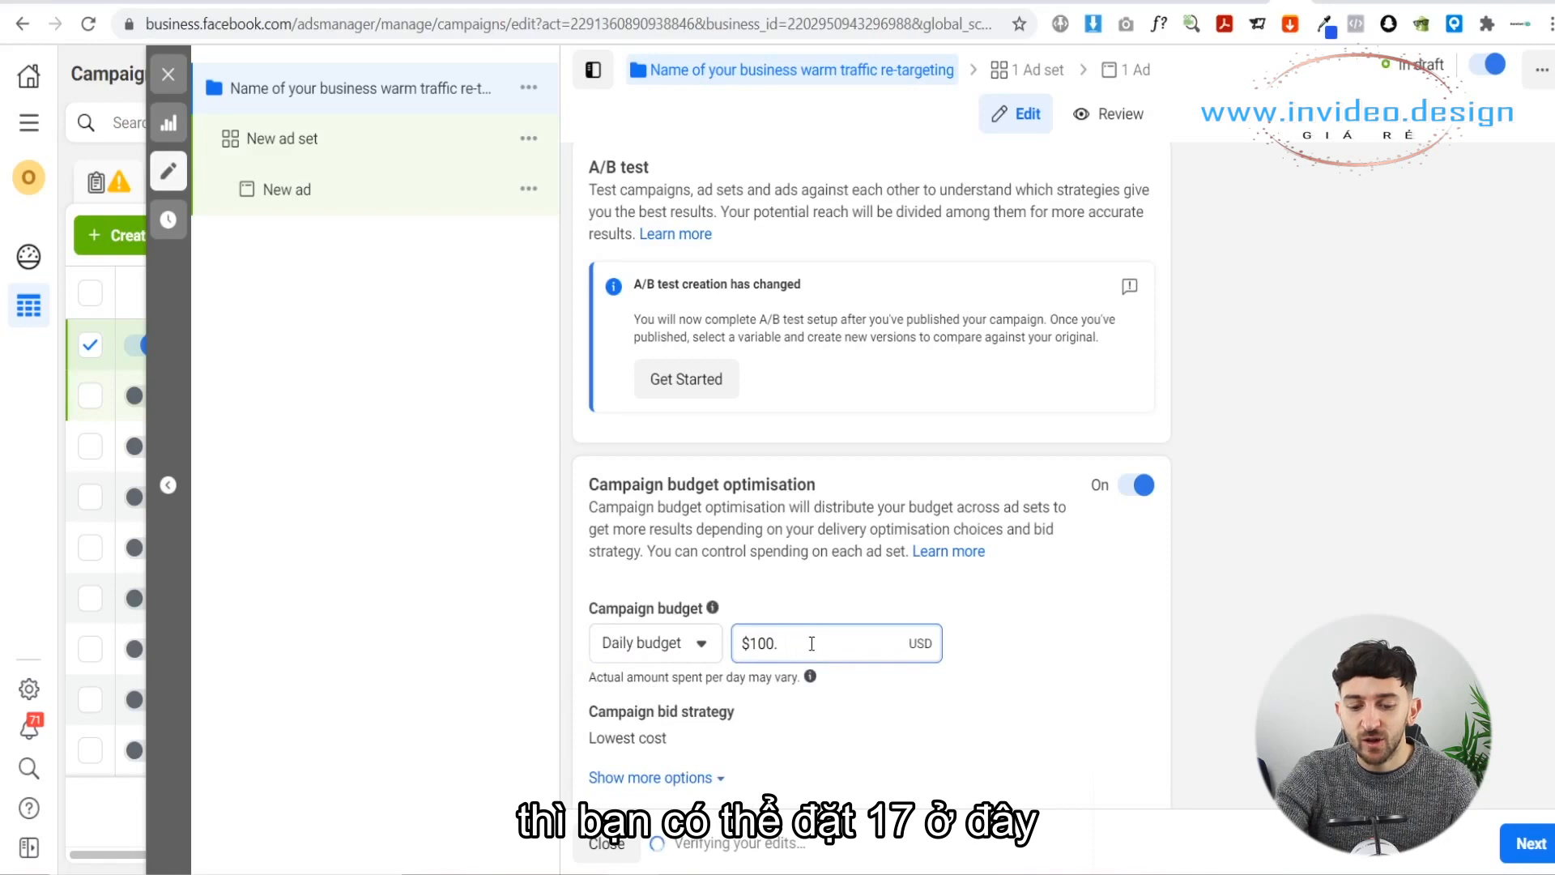
type("70")
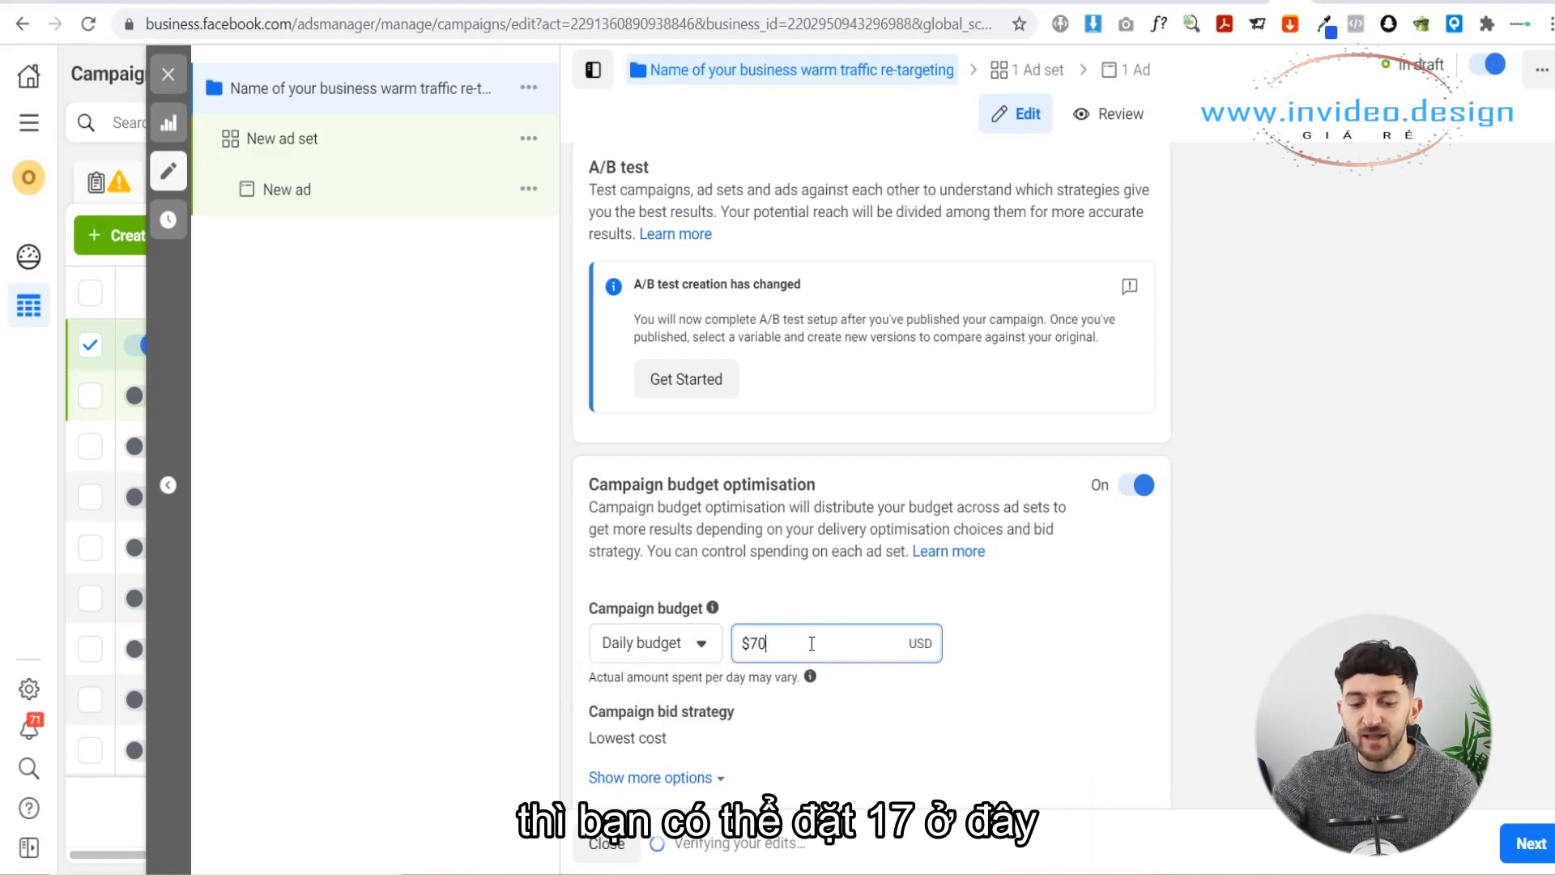
key("BackSpace")
key("BackSpace")
type("100")
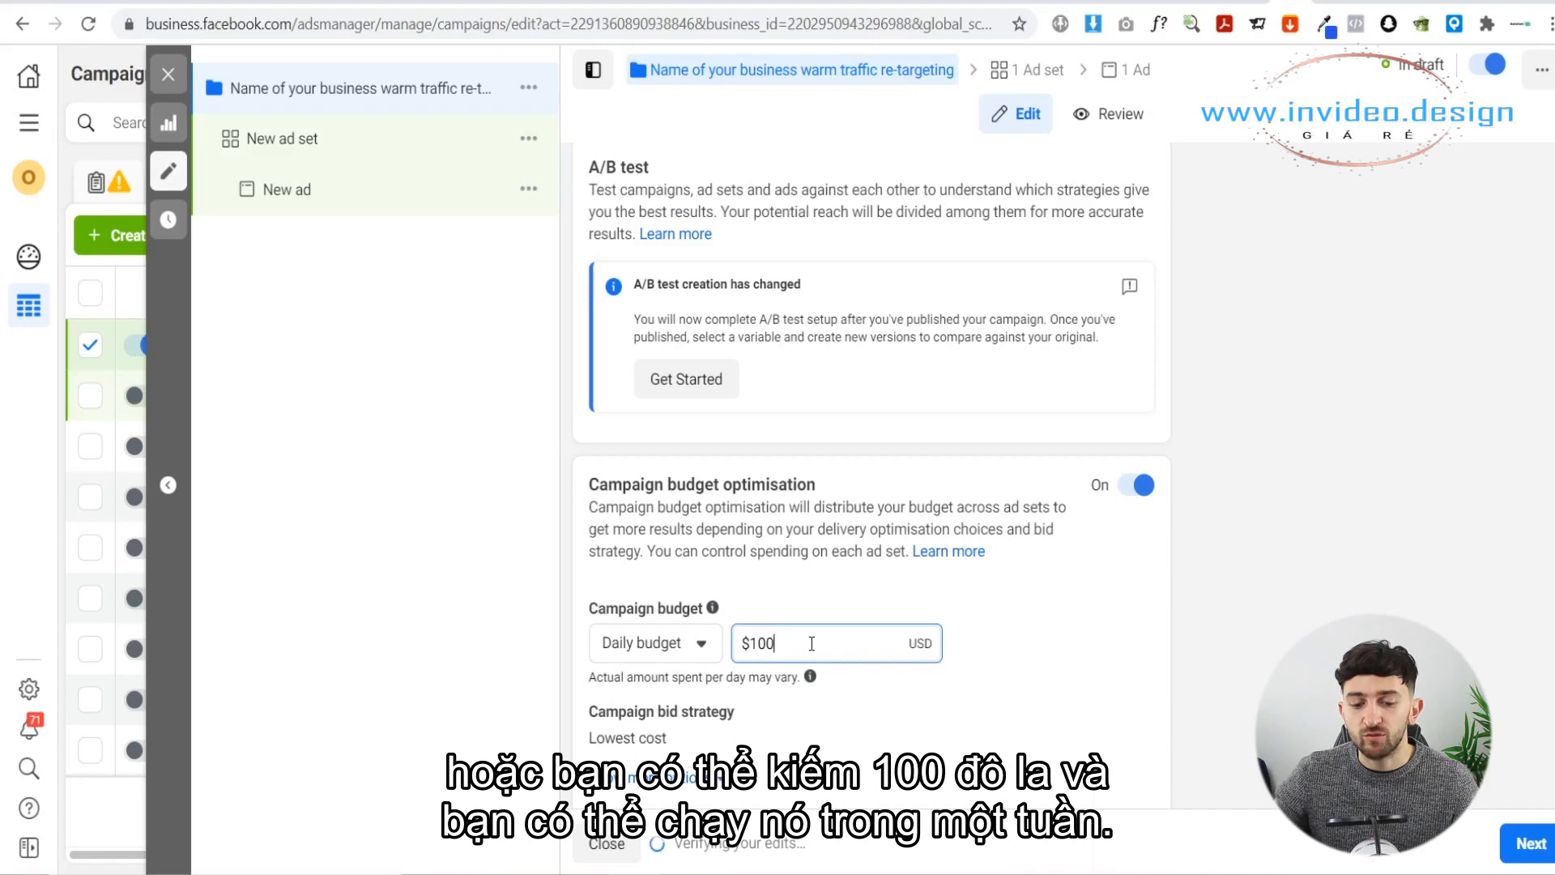
left_click(1045, 635)
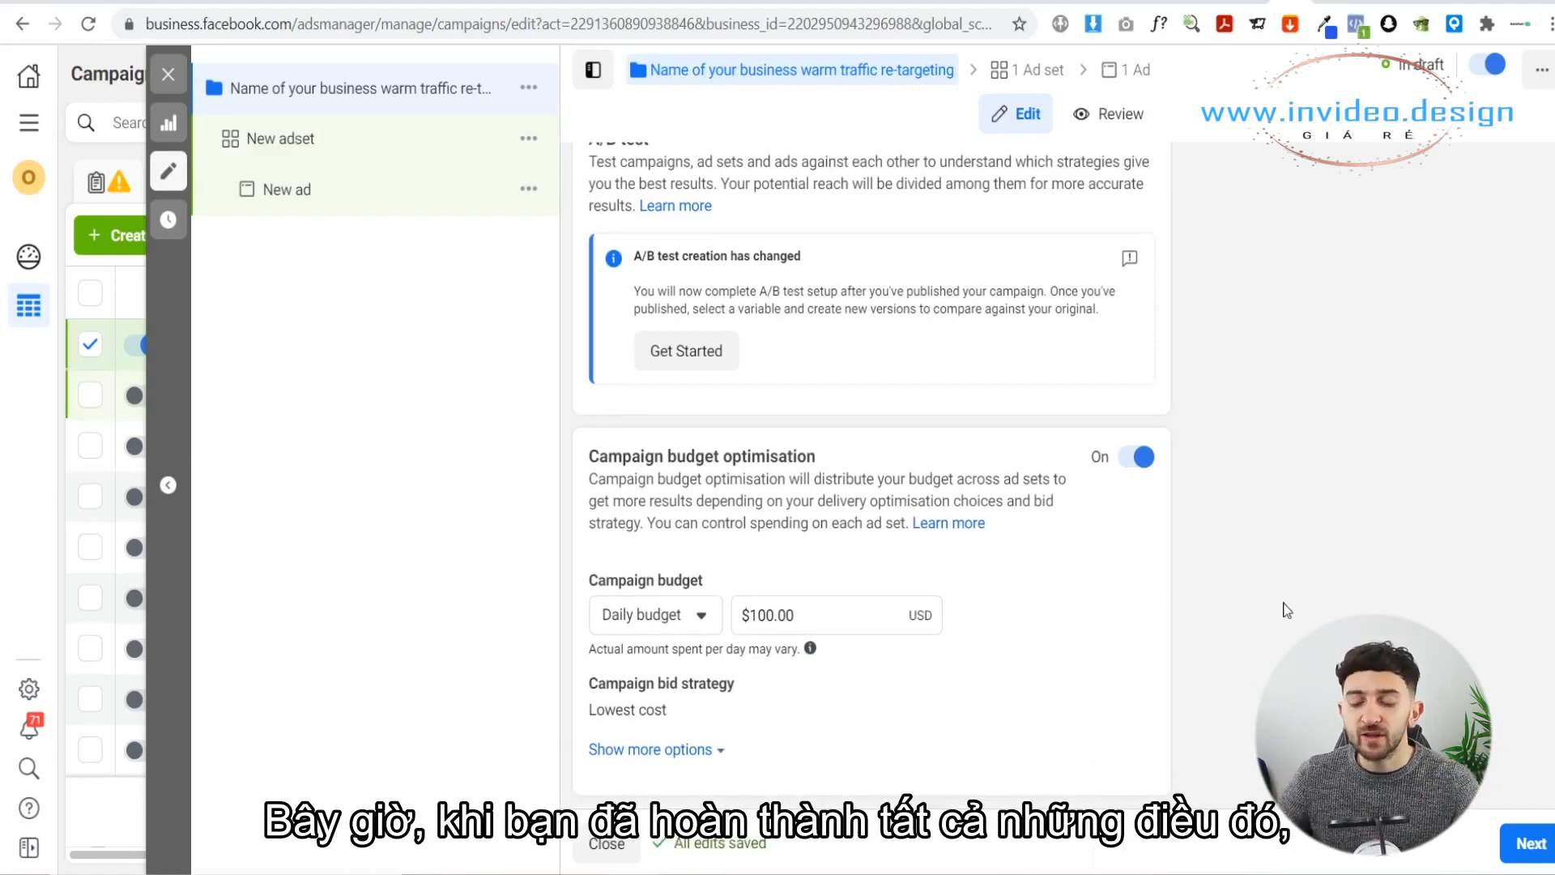
Continue to the ad set and name it "AddToCart 30 Day Custom Audience"
left_click(1530, 843)
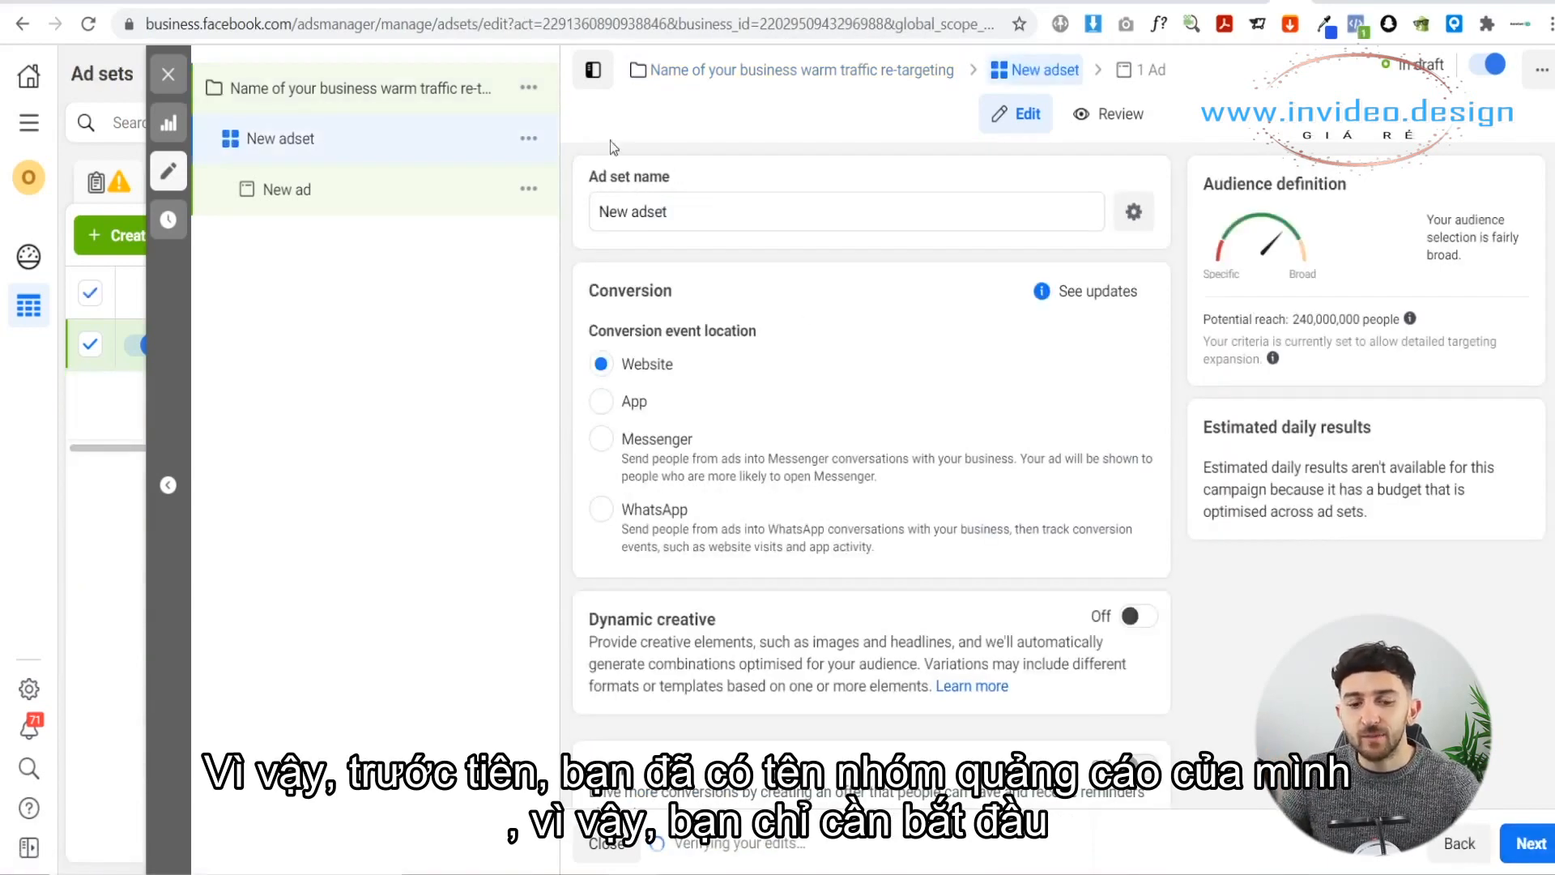
triple_click(695, 212)
type("AddToCart 30 Day Custom Audience")
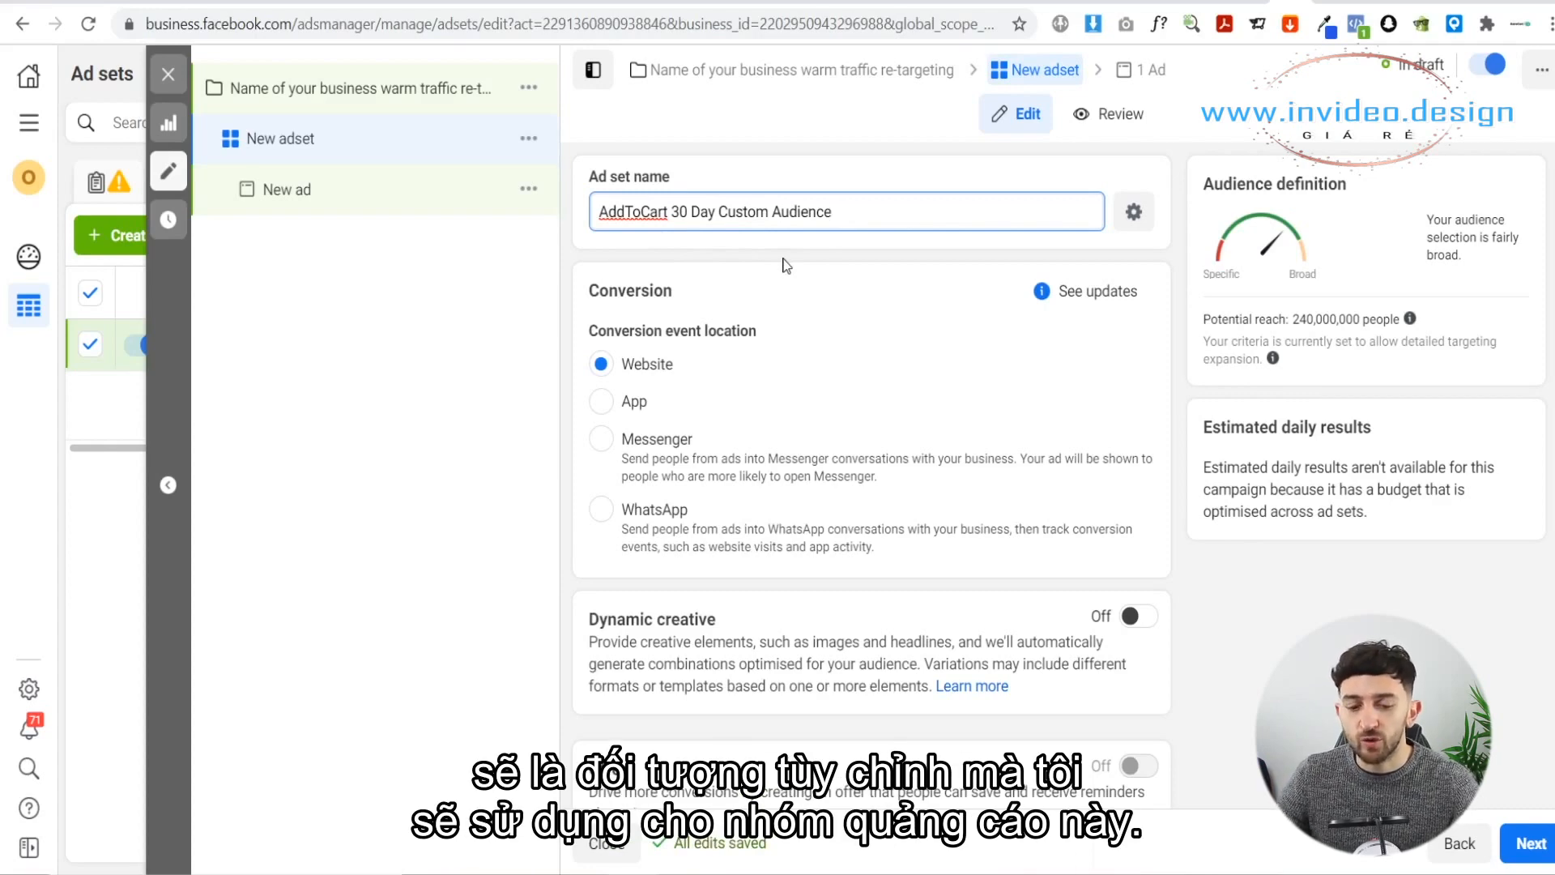
Add the existing website custom audience "Add to Cart + Initiate Checkout" to the ad set's audience
scroll(737, 295, "down", 5)
scroll(814, 289, "down", 3)
scroll(834, 340, "up", 2)
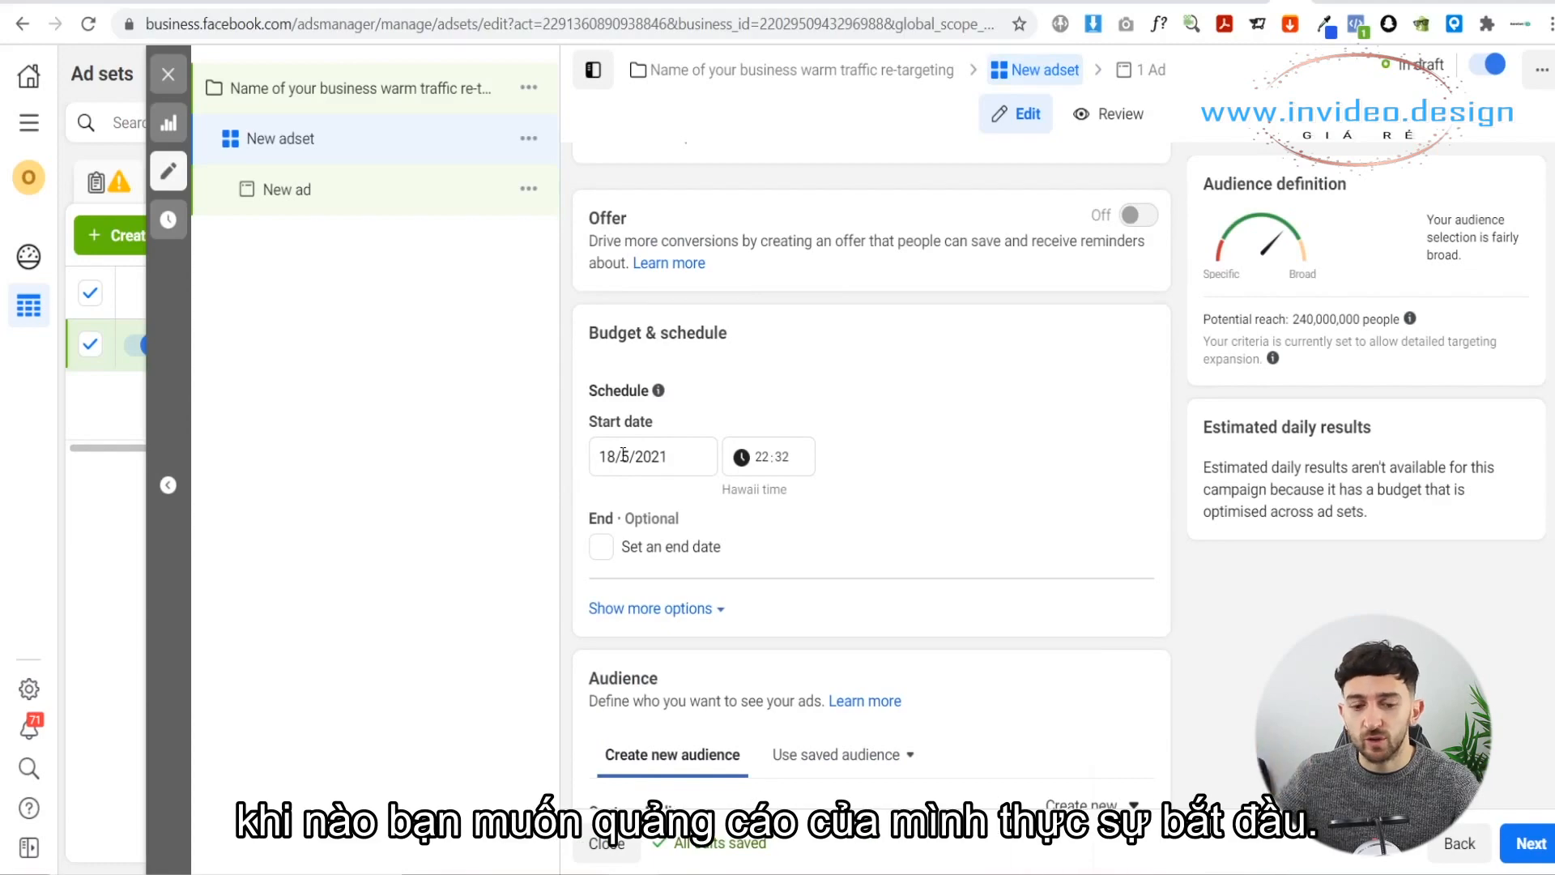
scroll(623, 455, "up", 3)
scroll(623, 454, "down", 8)
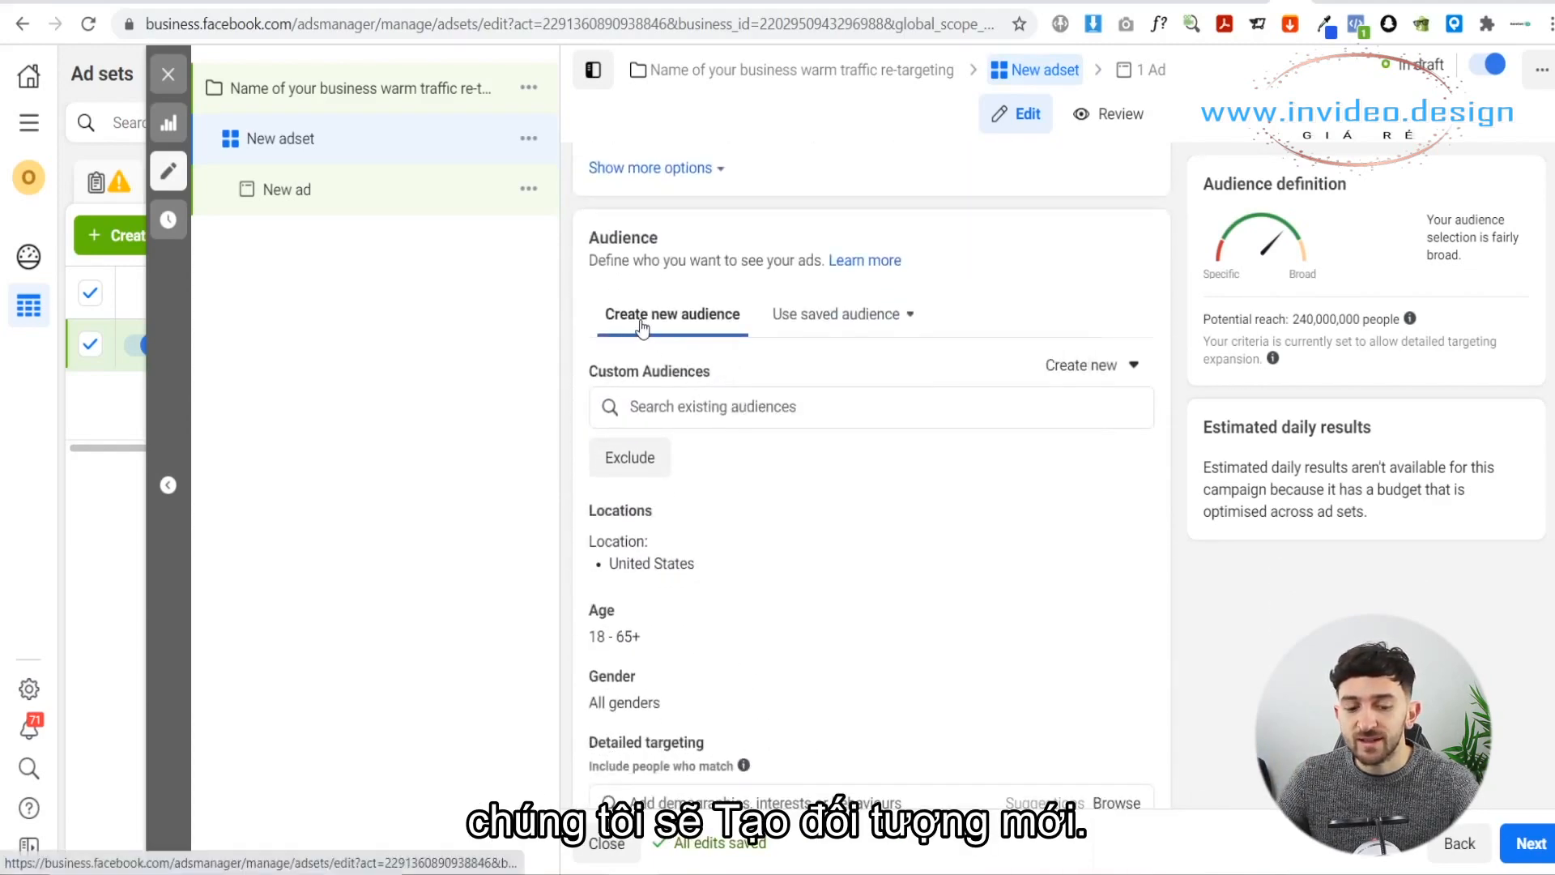
left_click(672, 416)
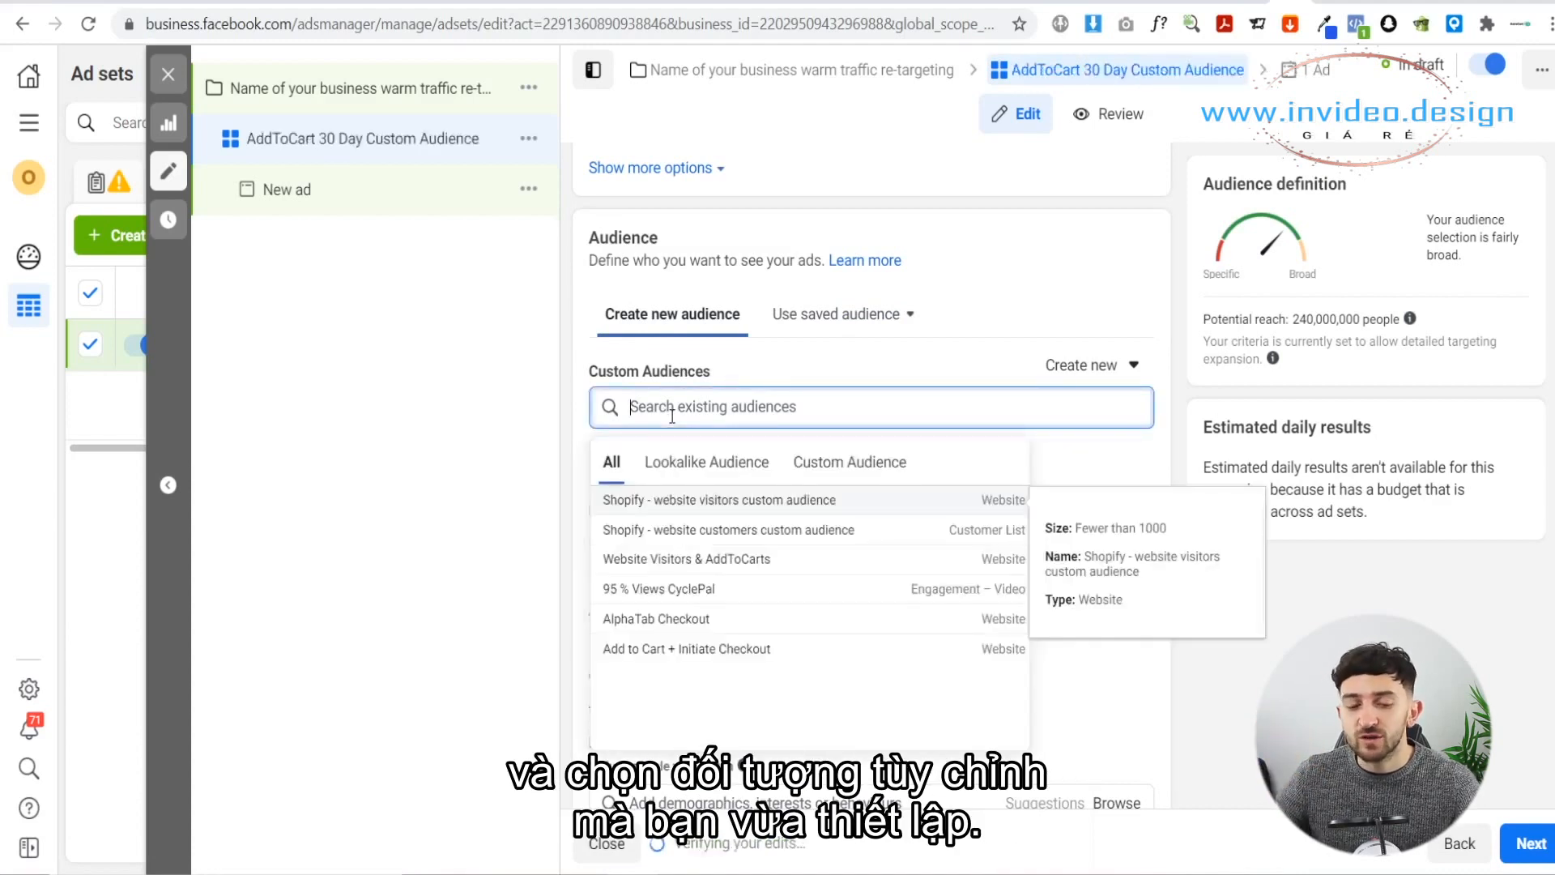
left_click(678, 652)
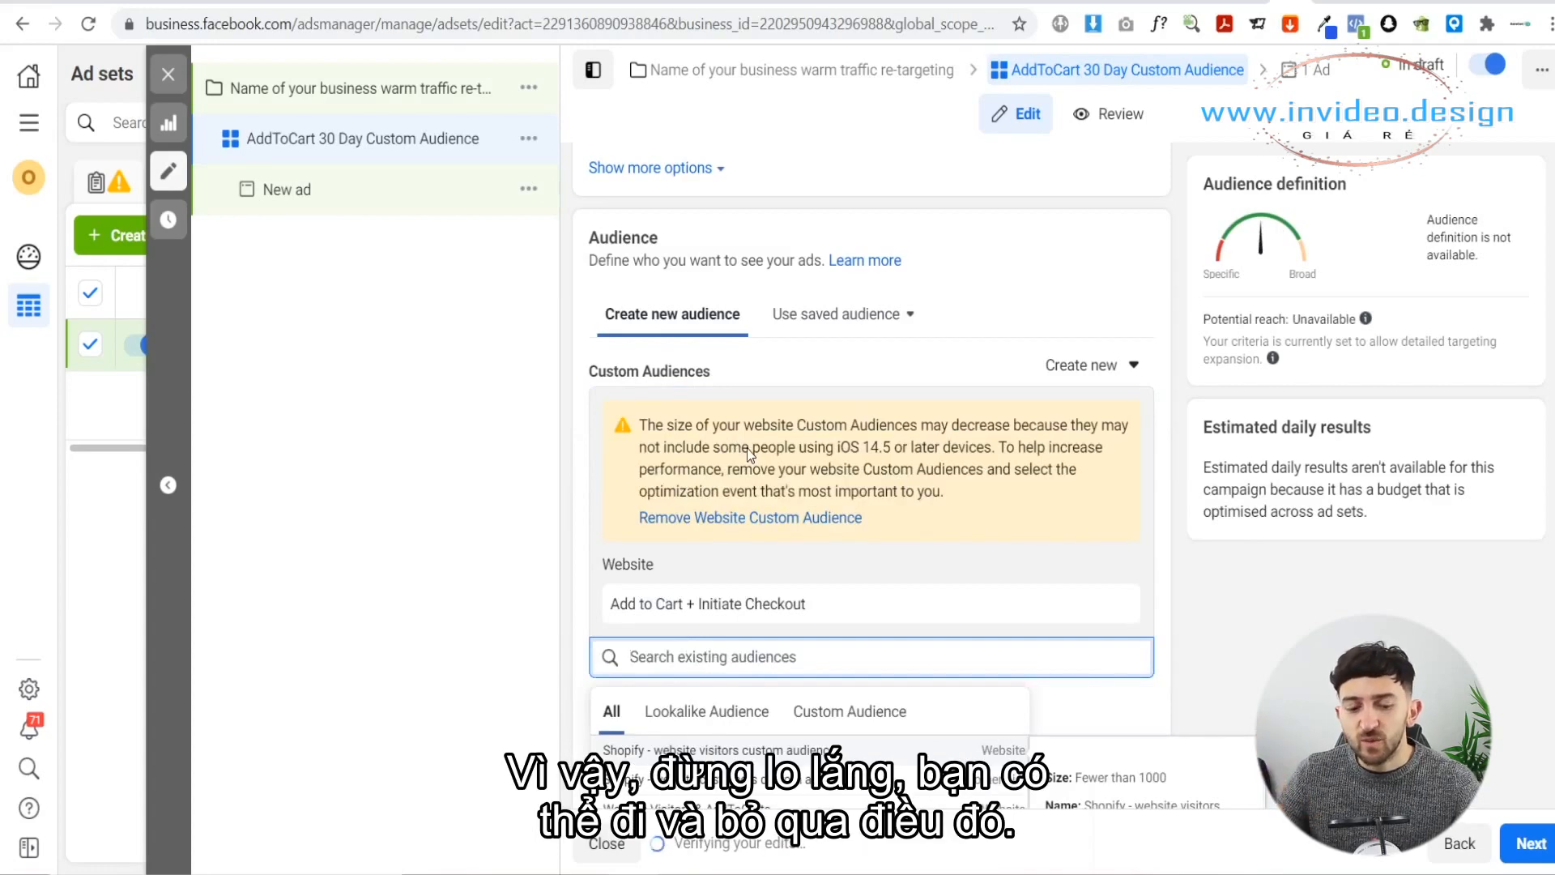
left_click(1241, 619)
Look over the ad set's other targeting options, leave them at their defaults, and continue to the ad setup
scroll(964, 477, "down", 8)
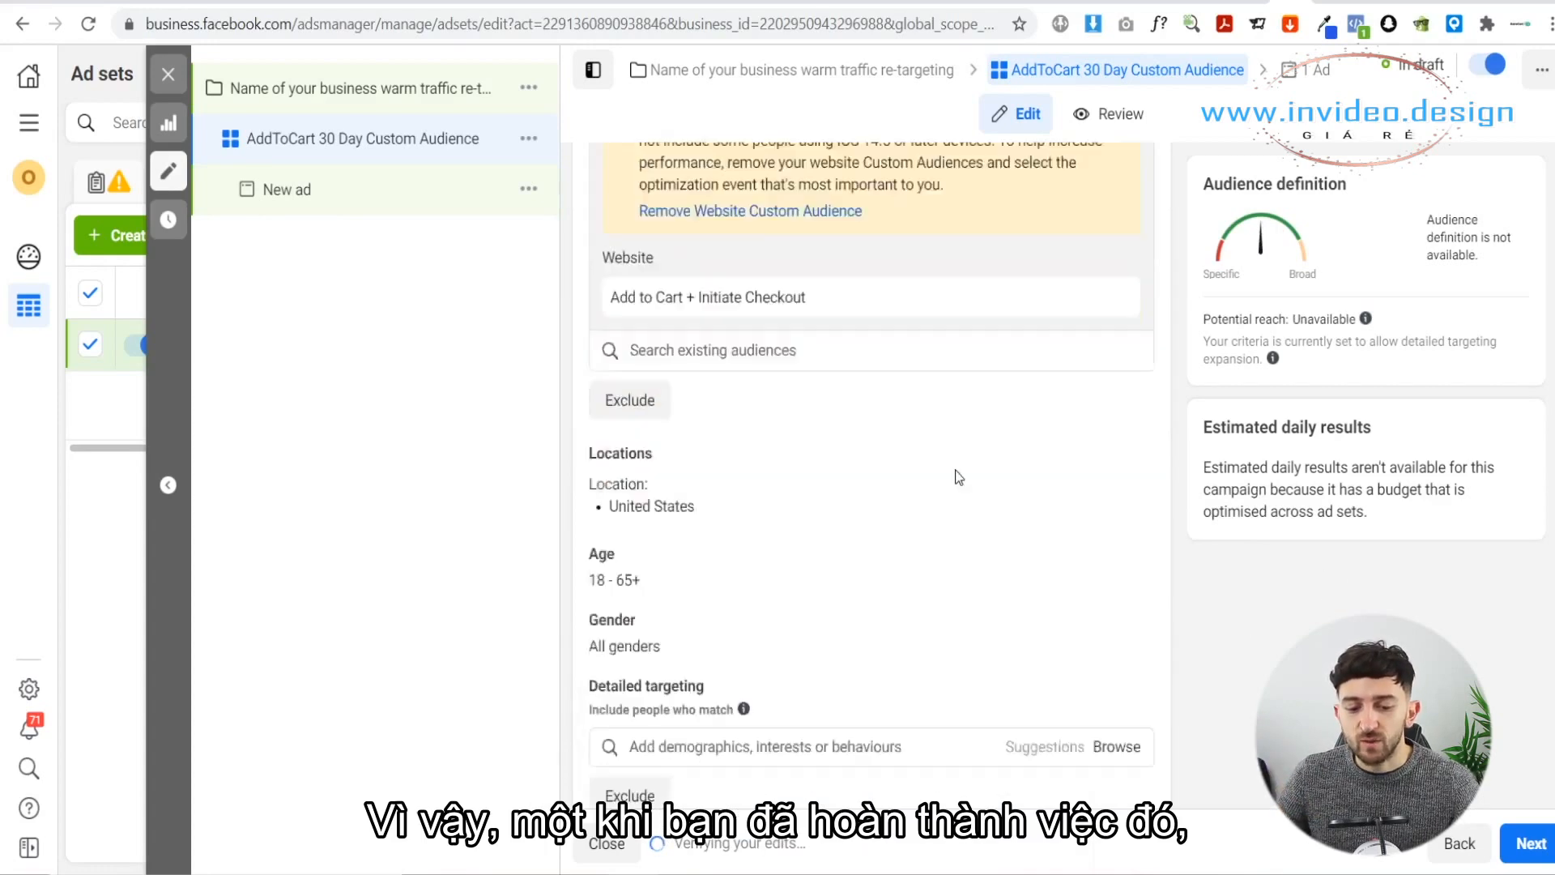
scroll(922, 455, "down", 1)
scroll(922, 455, "up", 5)
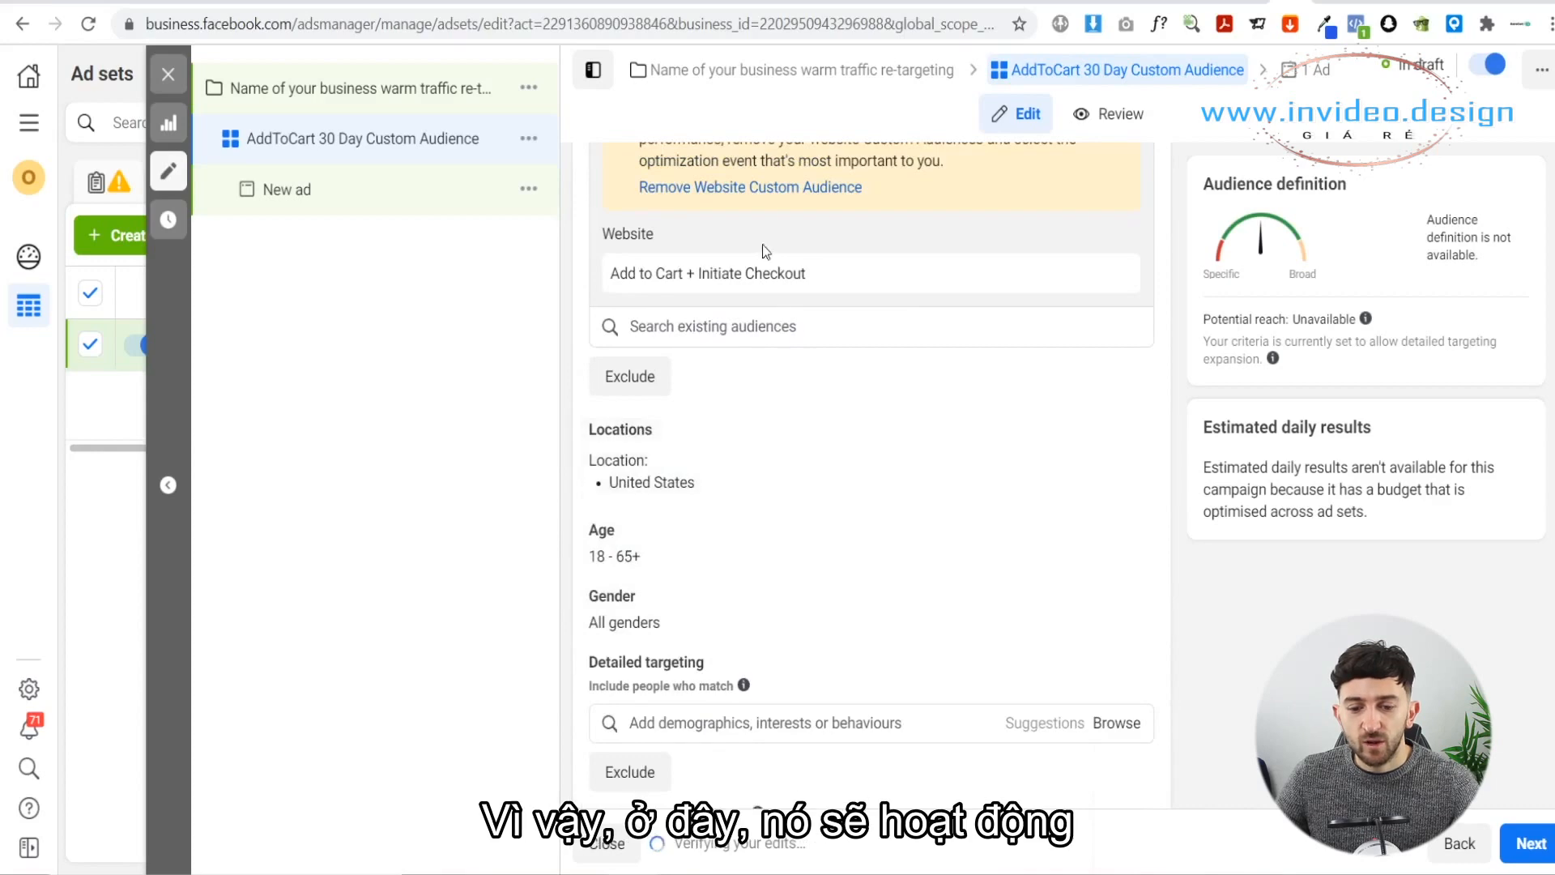
scroll(684, 274, "up", 3)
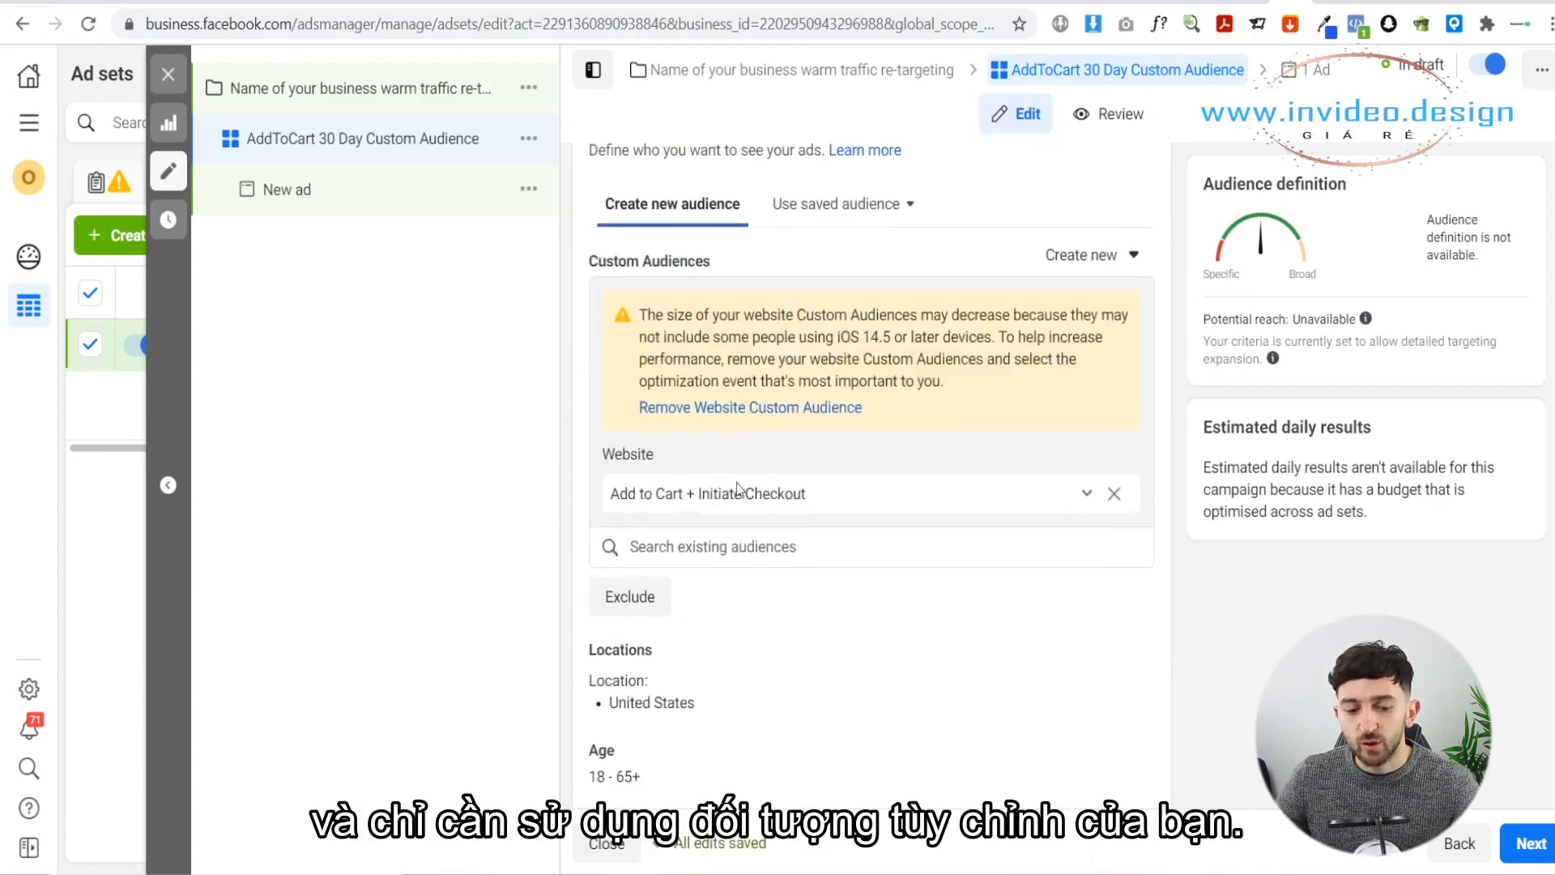
scroll(737, 486, "down", 3)
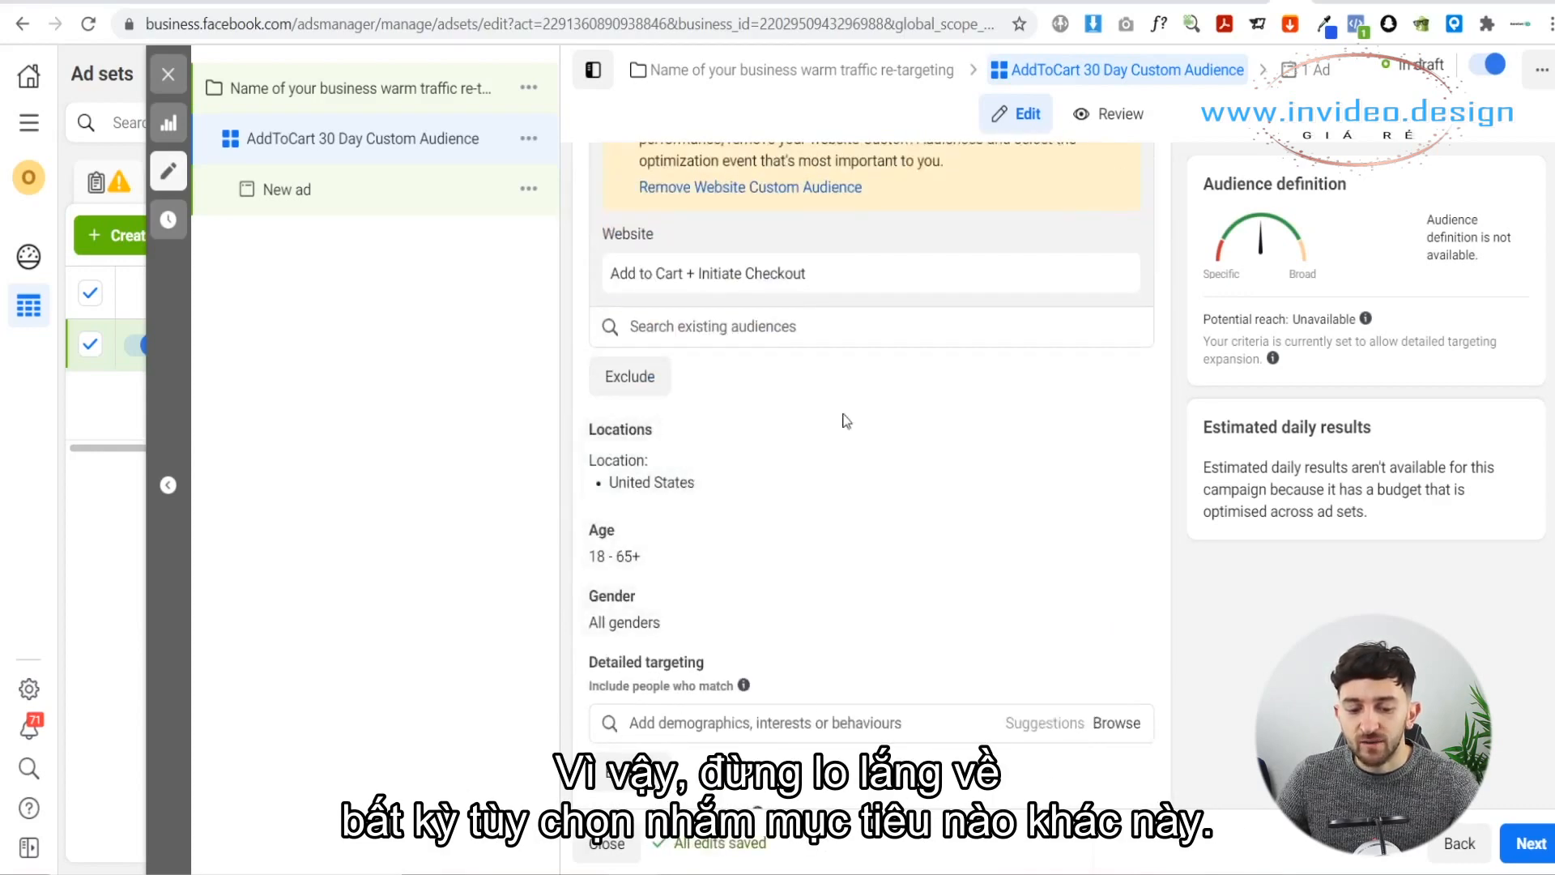
scroll(887, 604, "down", 10)
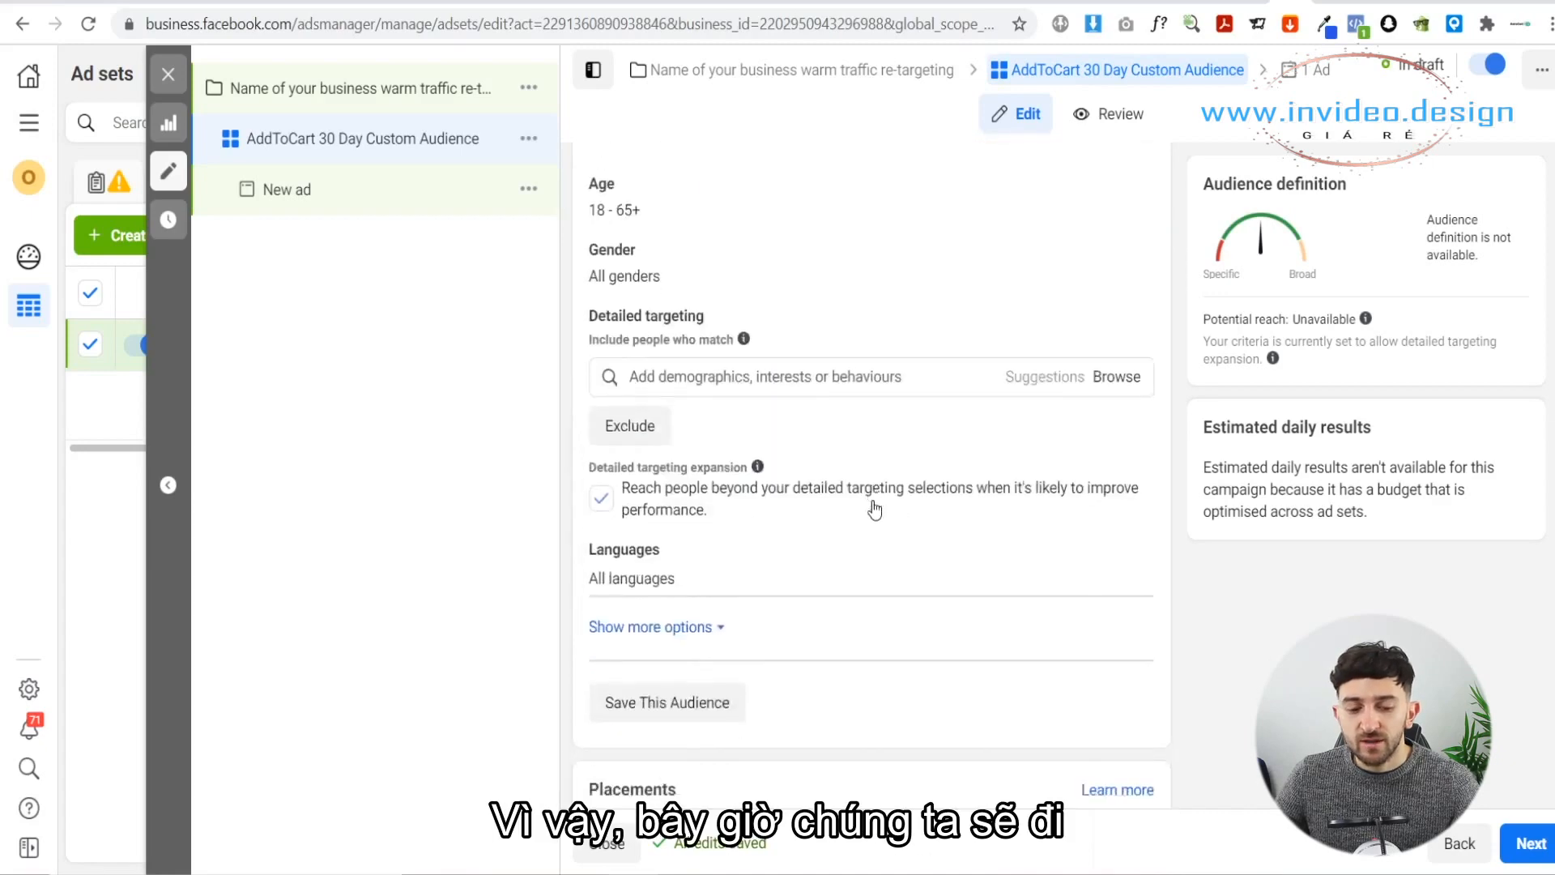
left_click(1510, 847)
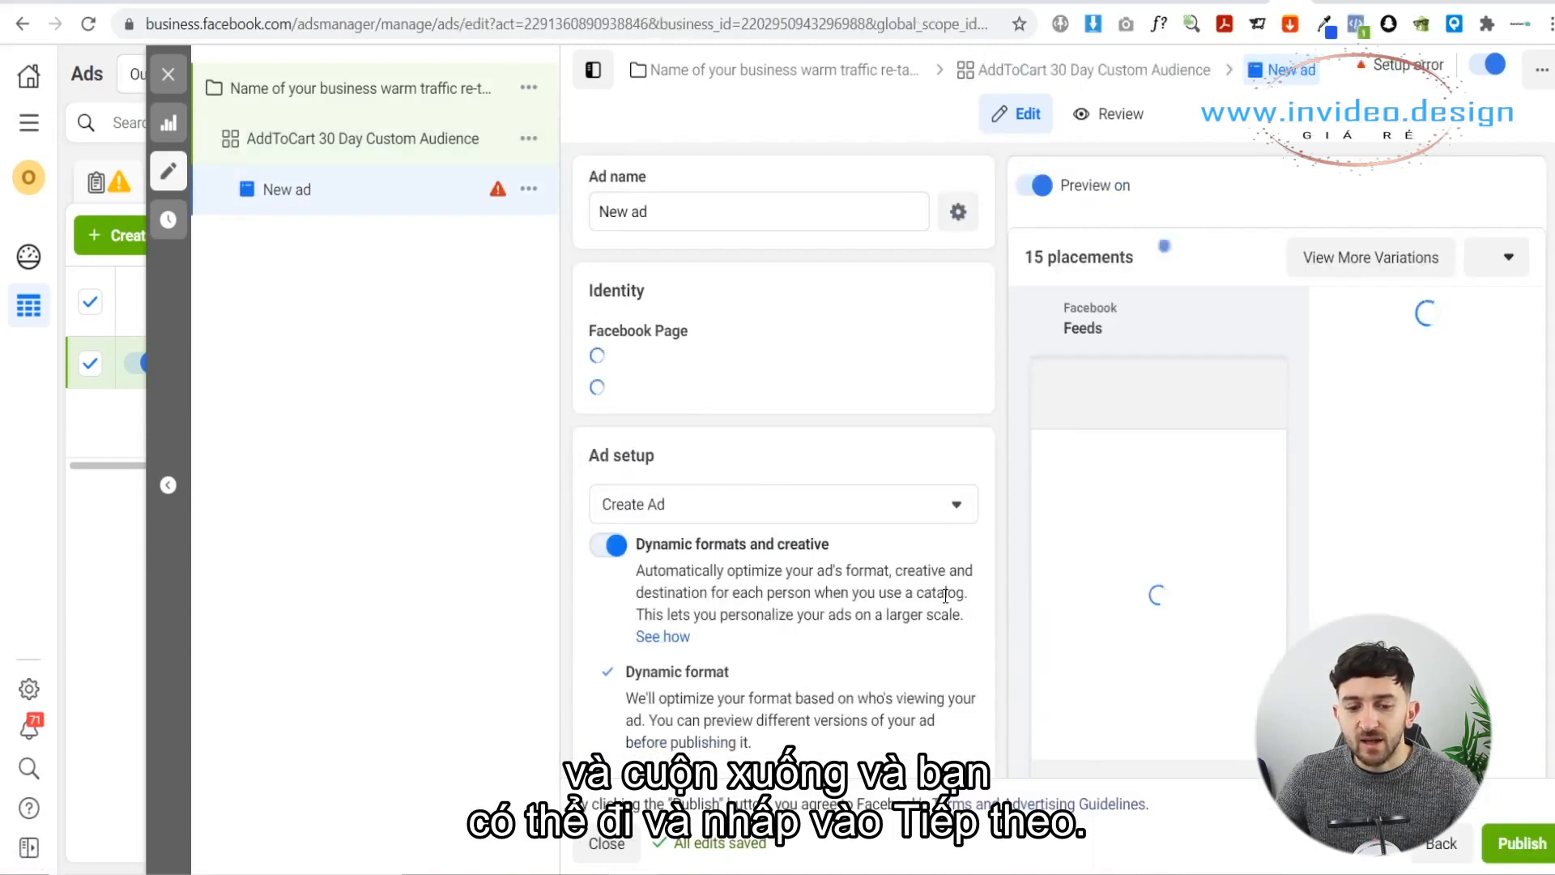
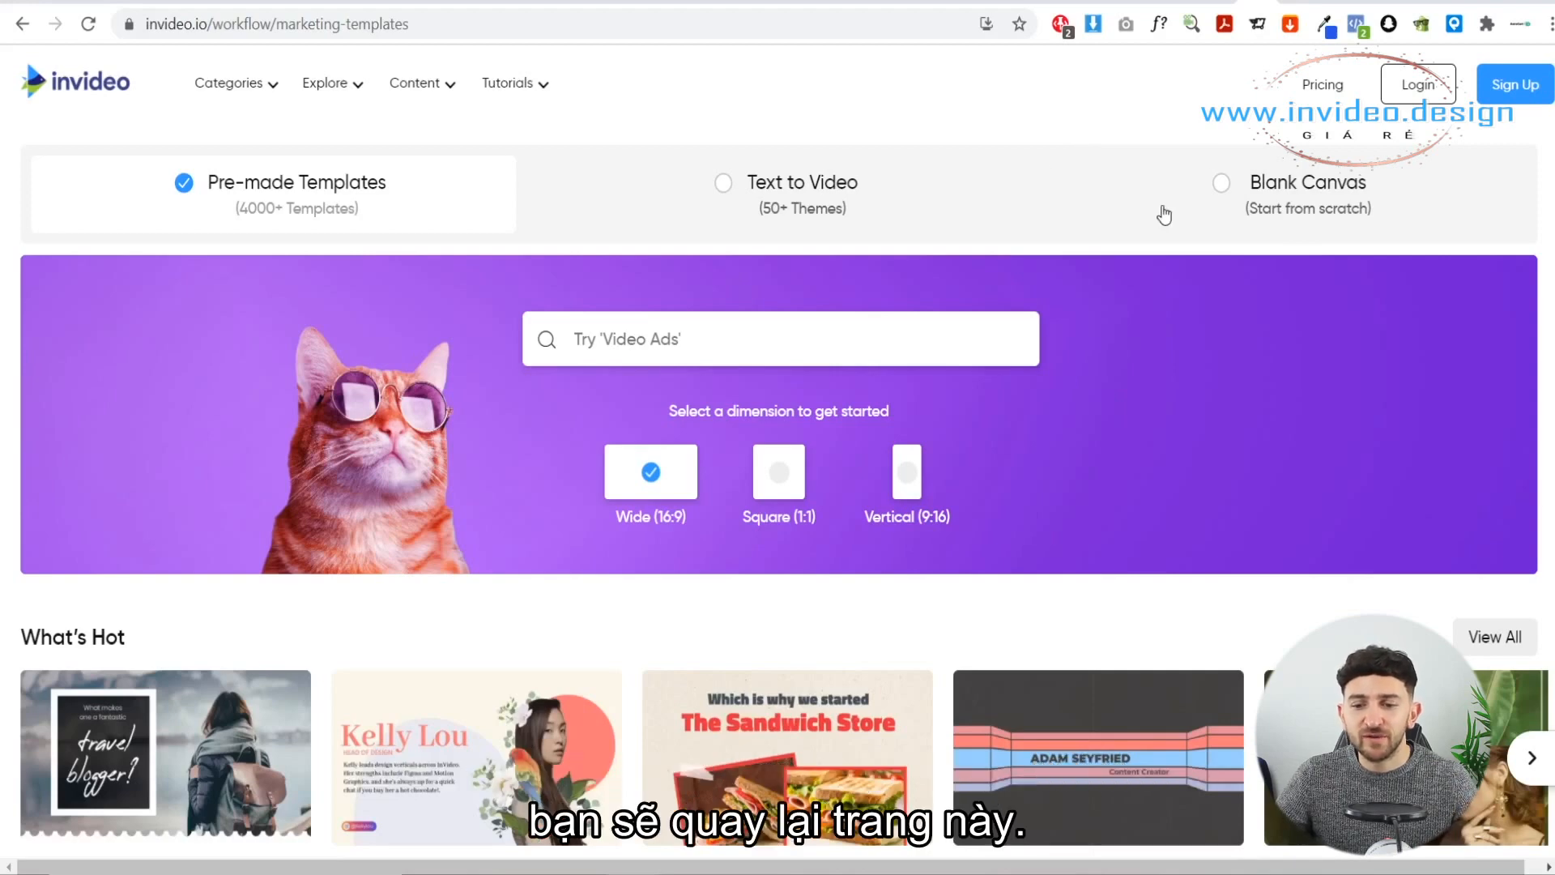
Switch to InVideo and sign up for a free account with the account details
left_click(1533, 95)
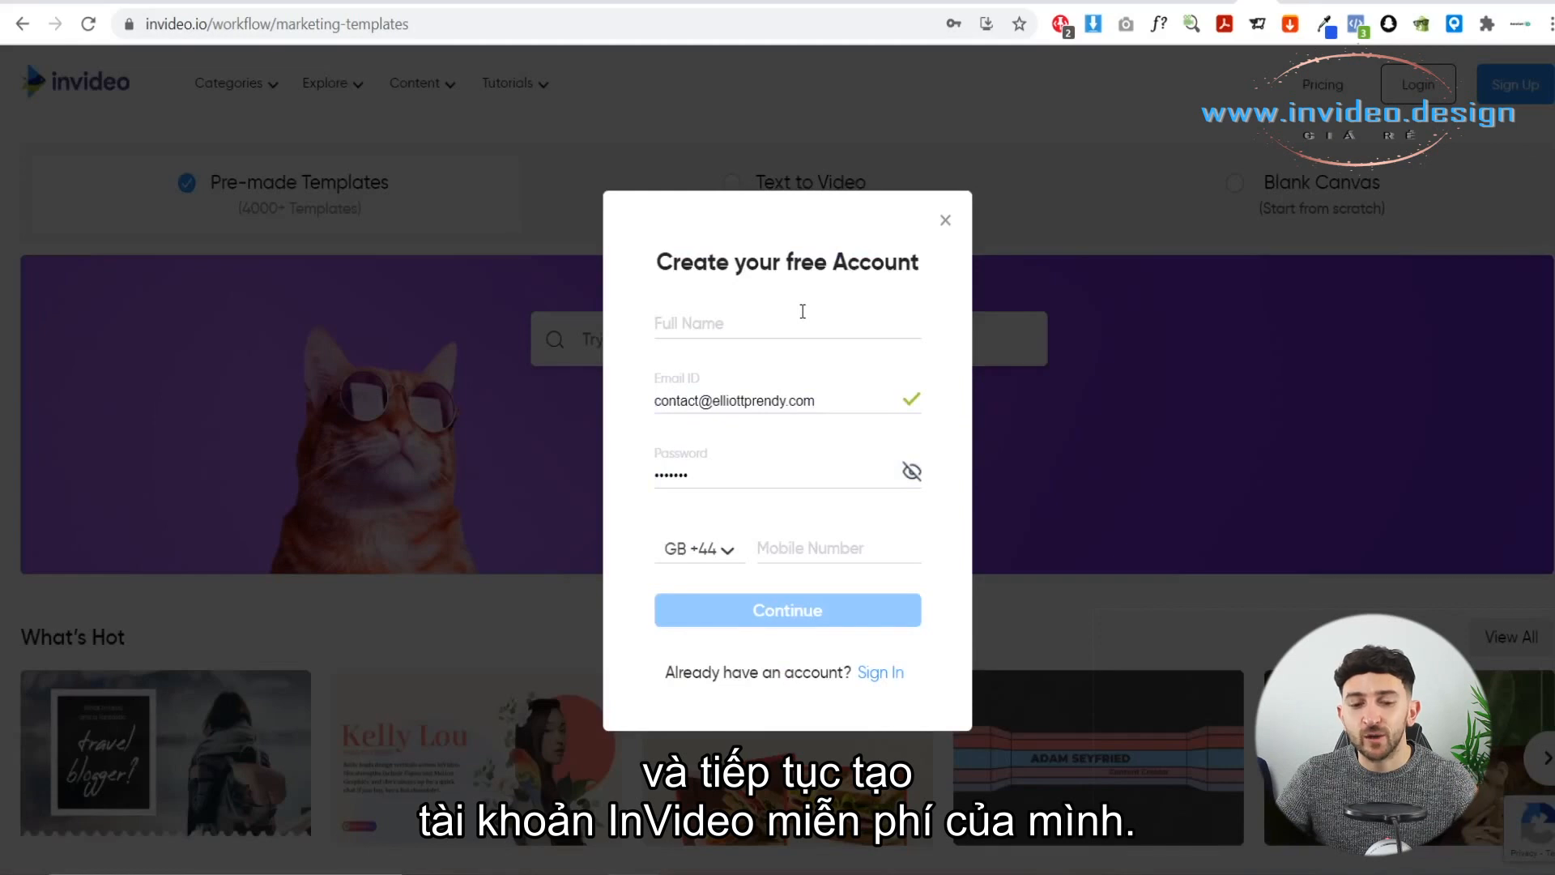
left_click(790, 624)
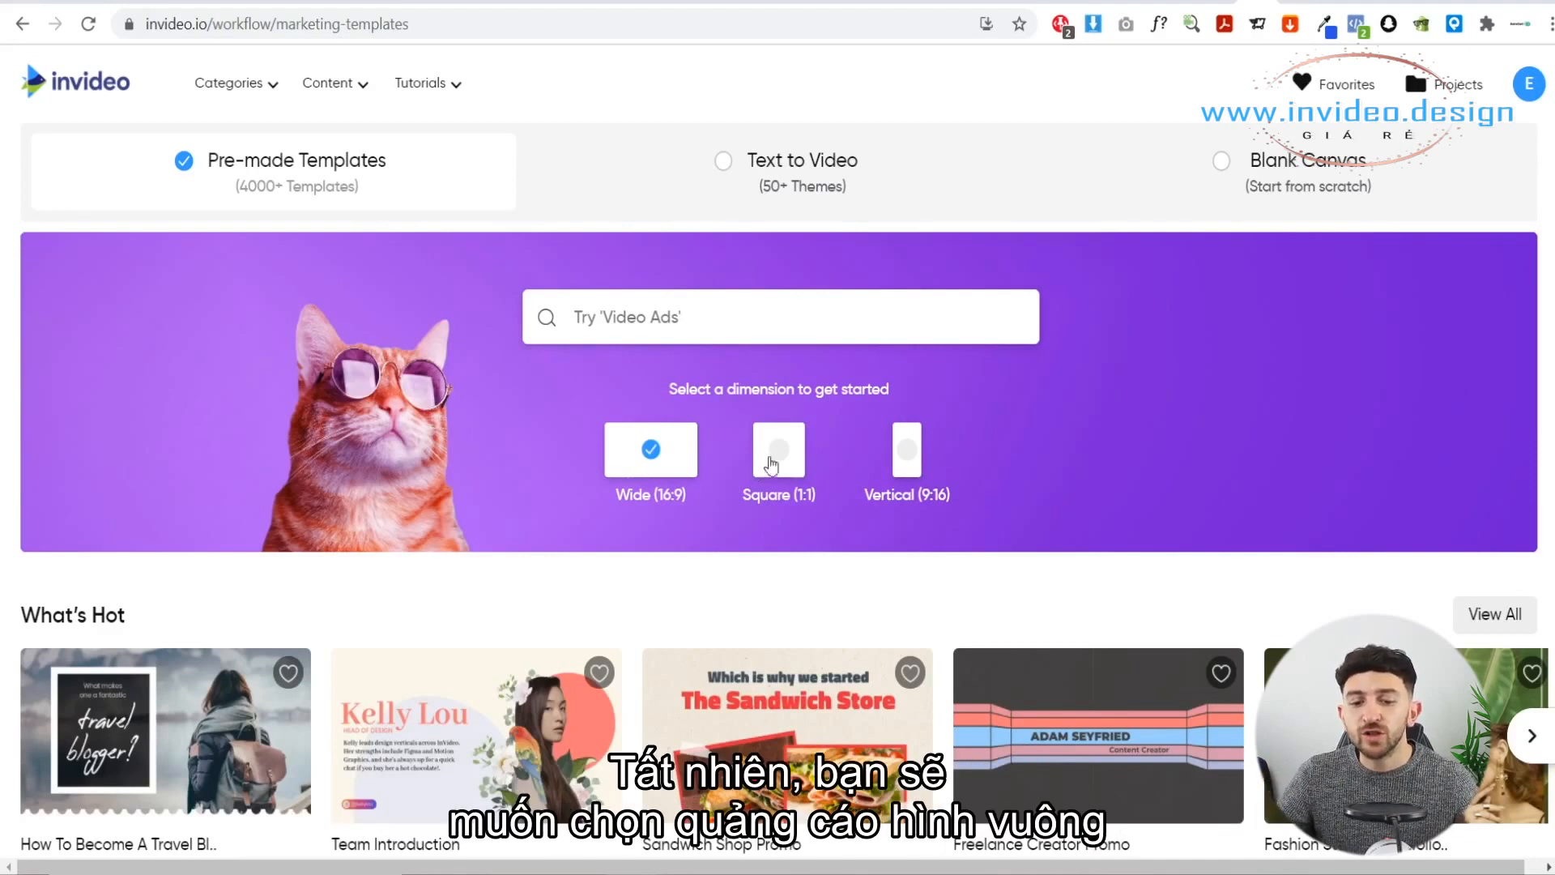
Choose the Square (1:1) dimension and search the pre-made templates for "tailor"
left_click(783, 467)
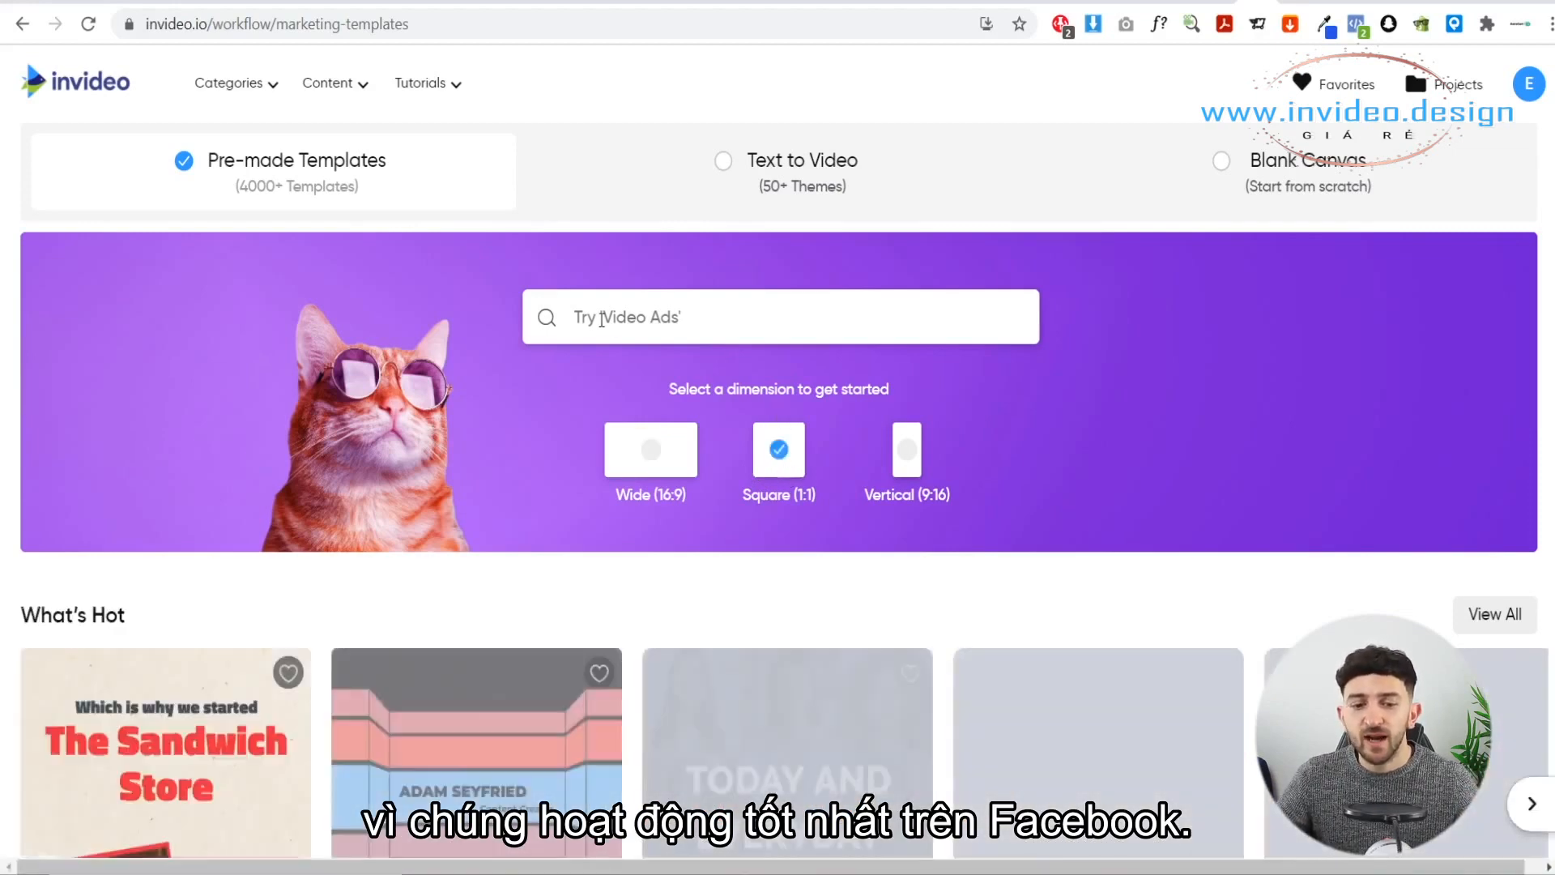
left_click(661, 309)
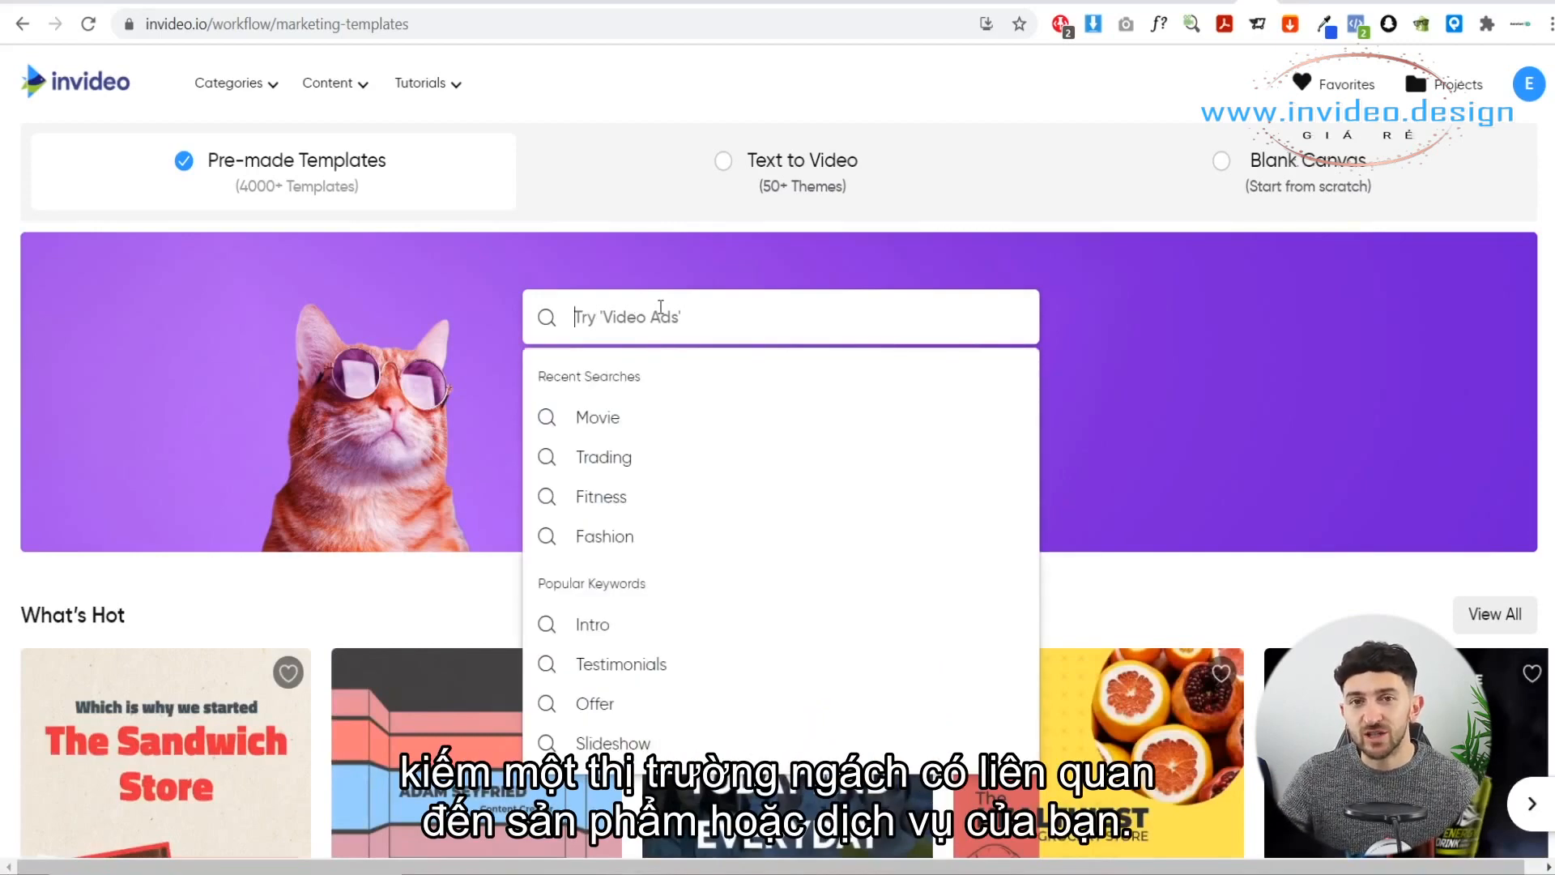
type("tailor")
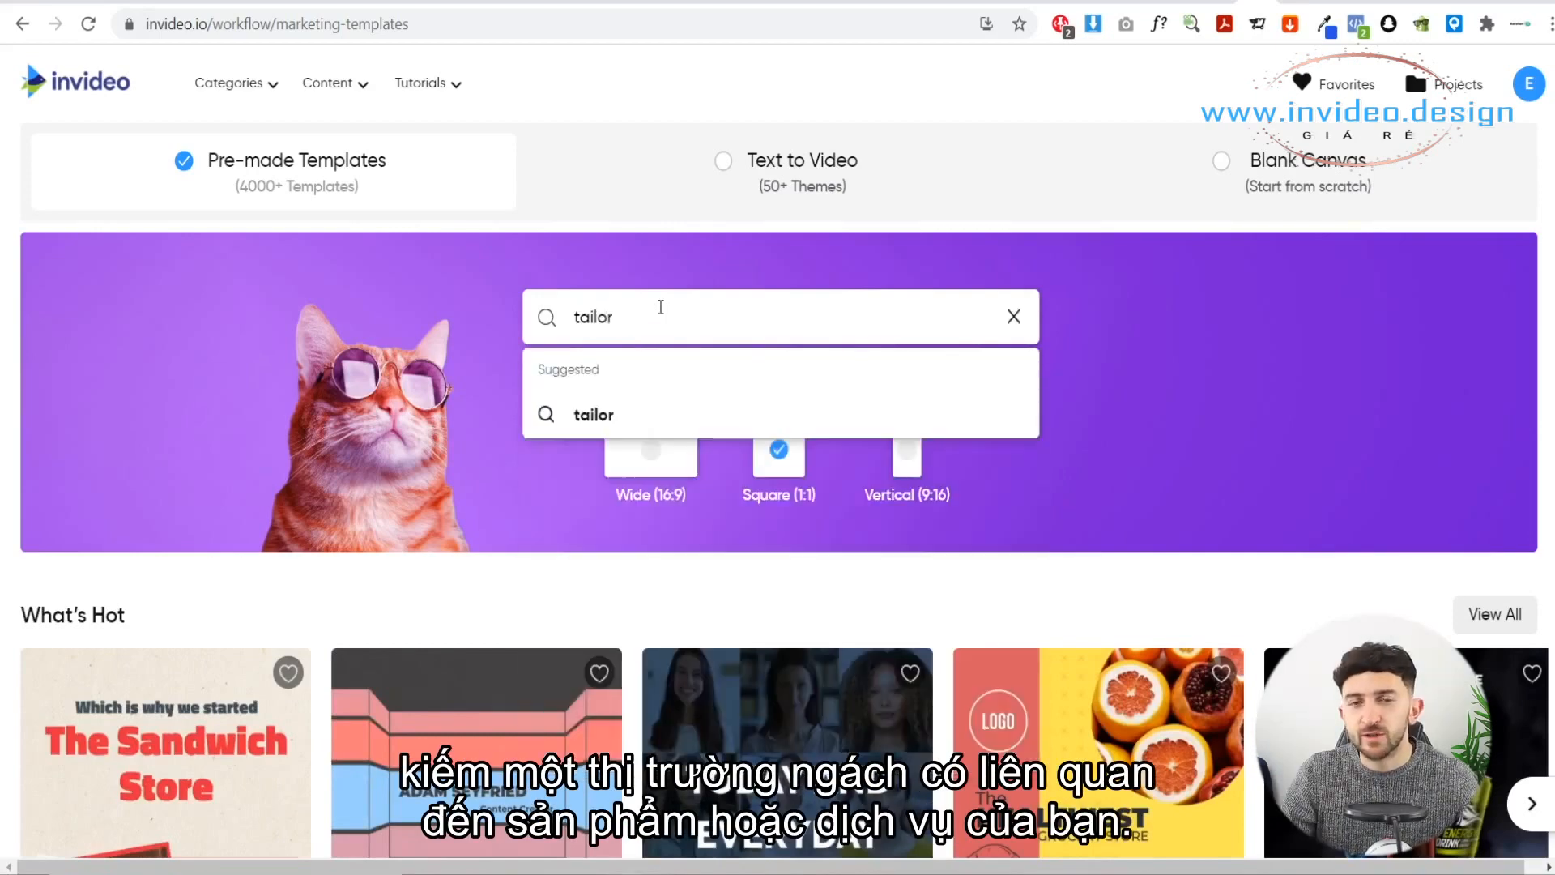
key("Return")
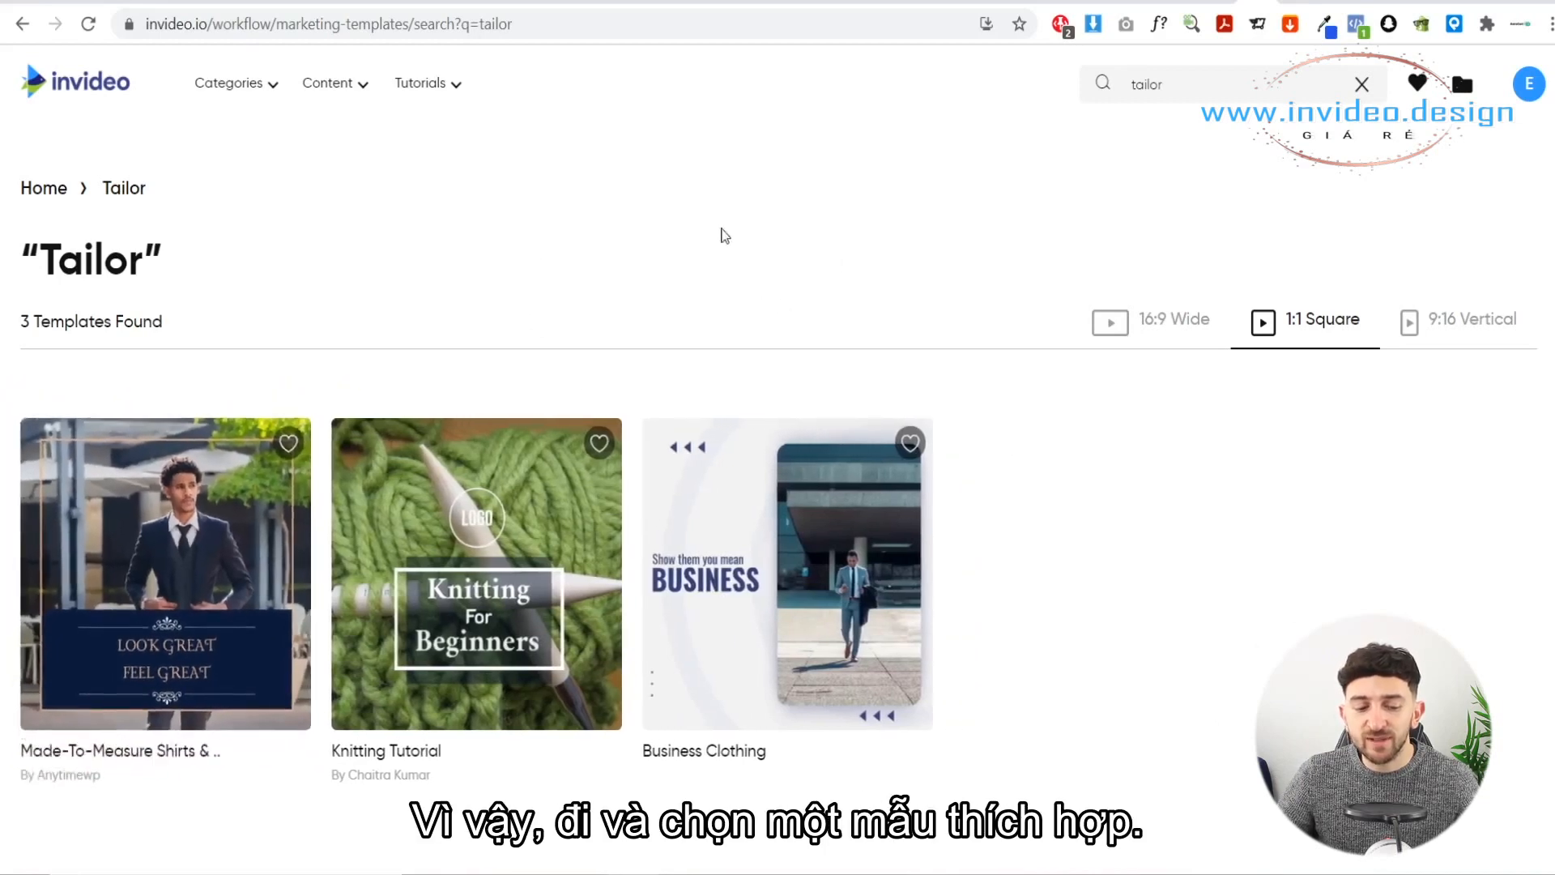
Preview the "Made-To-Measure Shirts & Suits Promo" template and open its square version for editing
left_click(237, 468)
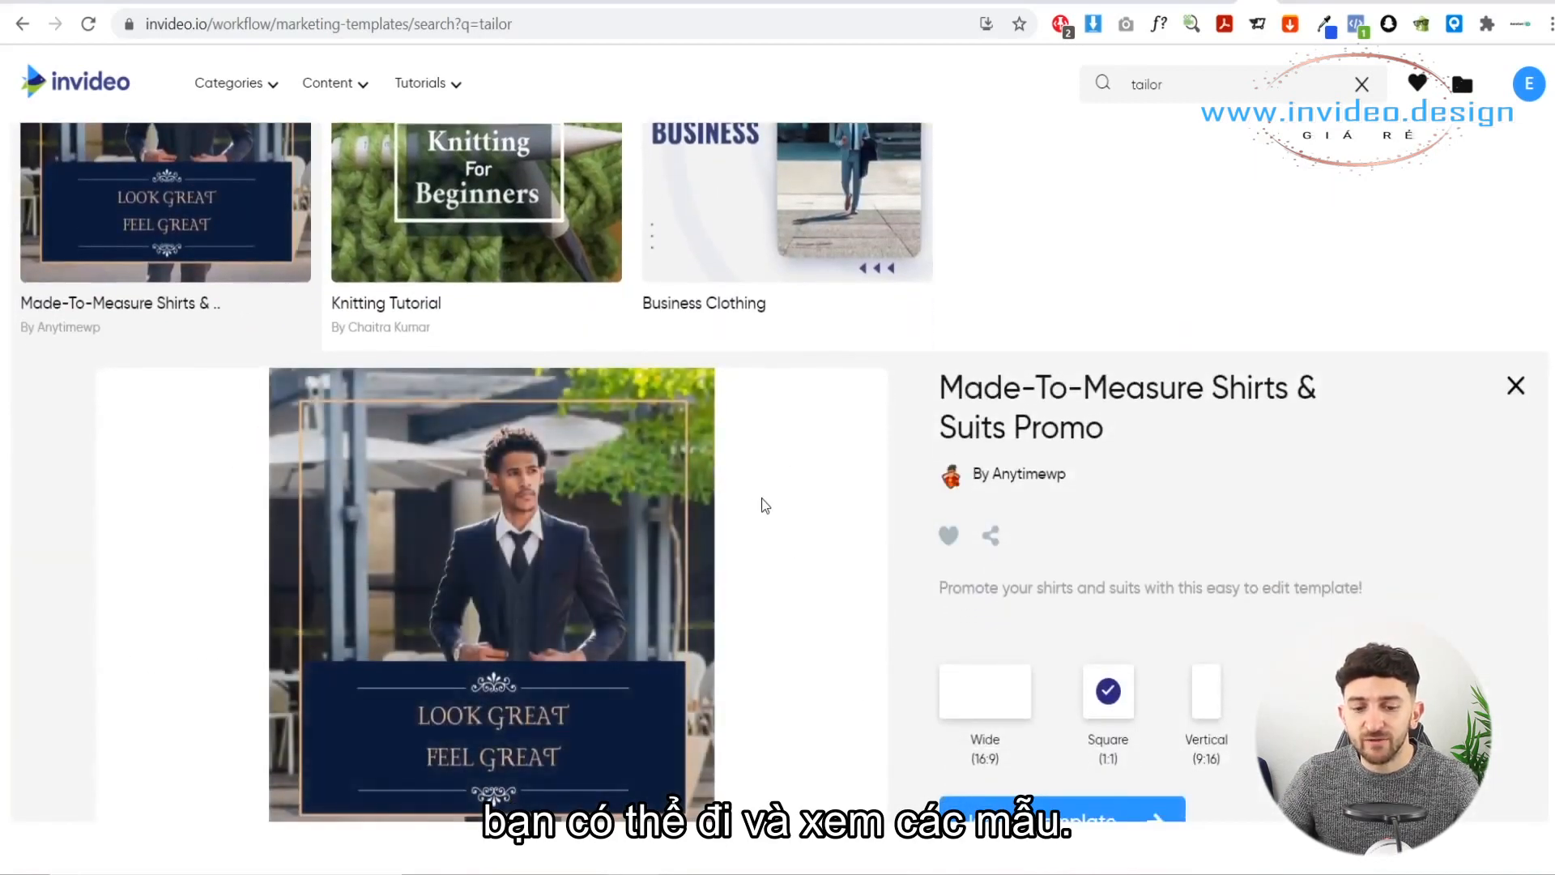
scroll(754, 507, "up", 1)
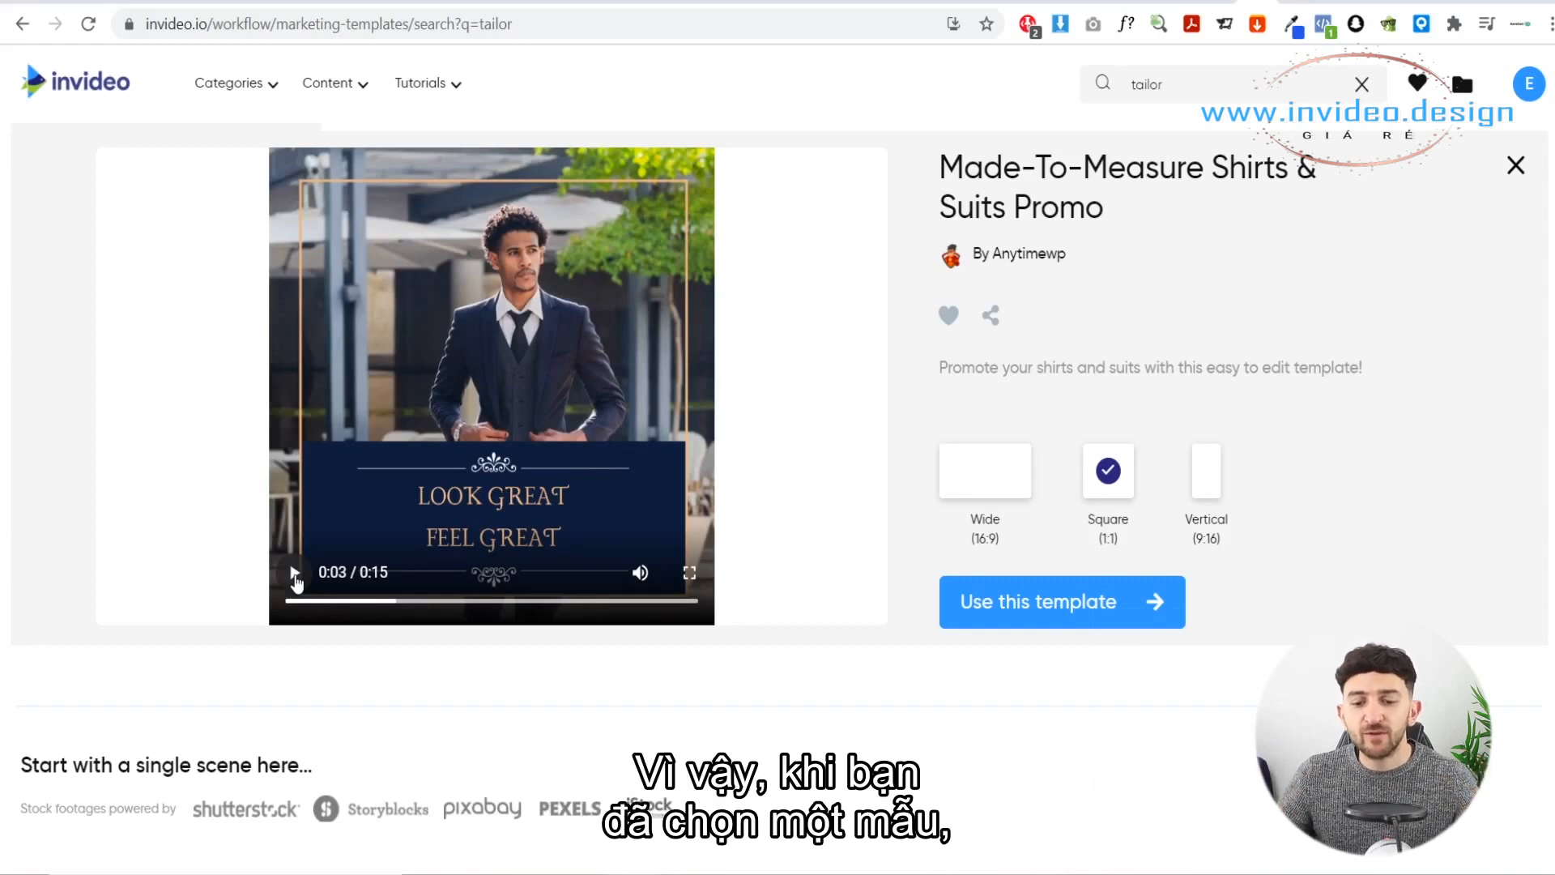
left_click(1027, 601)
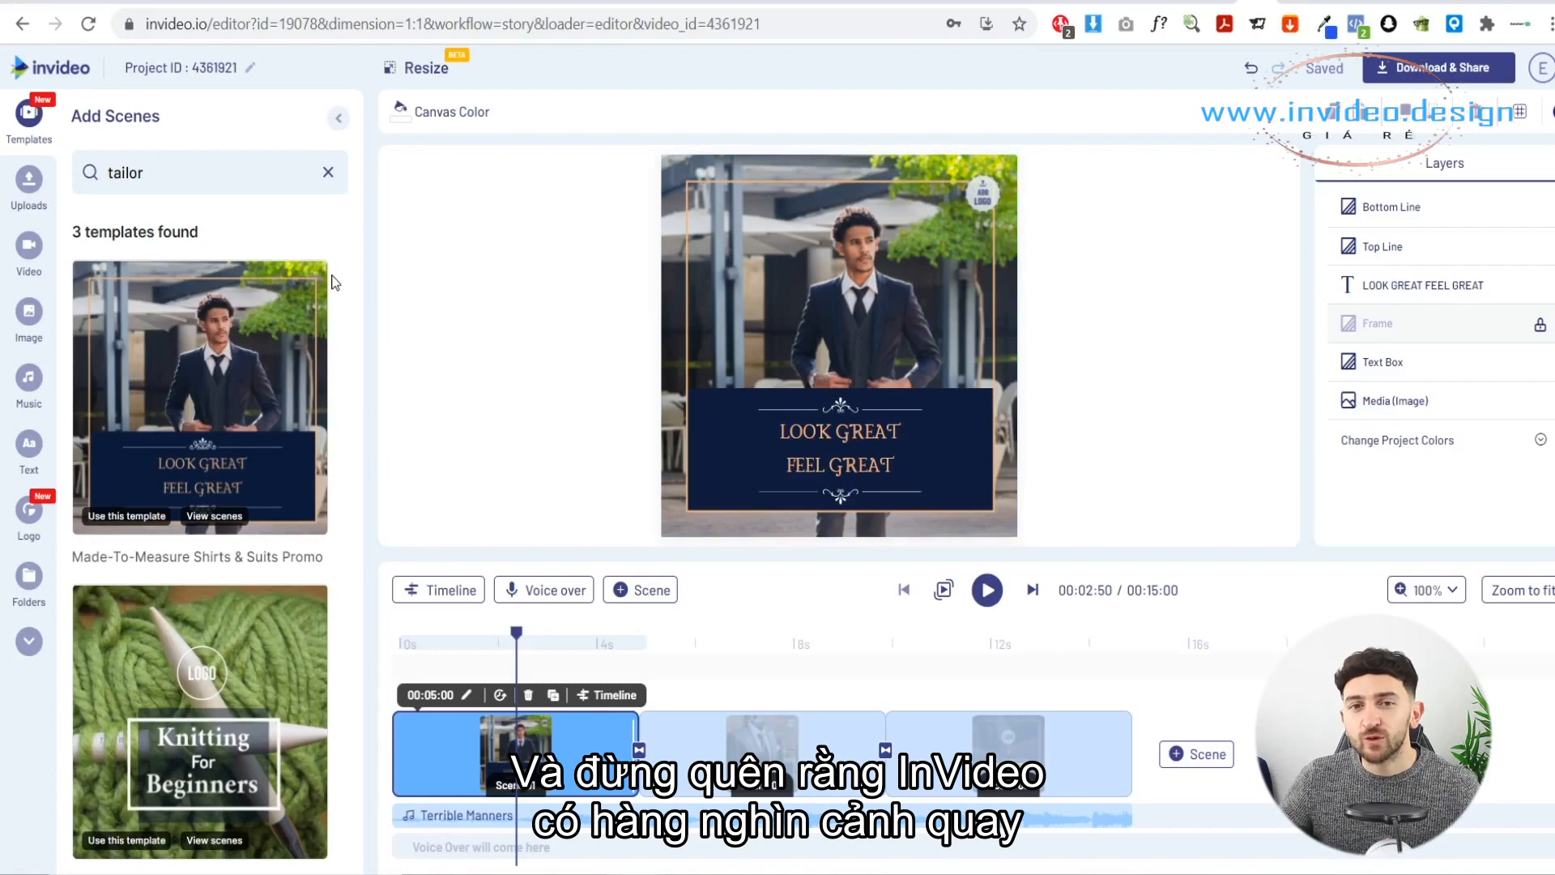
Search the stock videos for "suit" and replace the first scene's background image with the clip of the man in a black suit
left_click(29, 244)
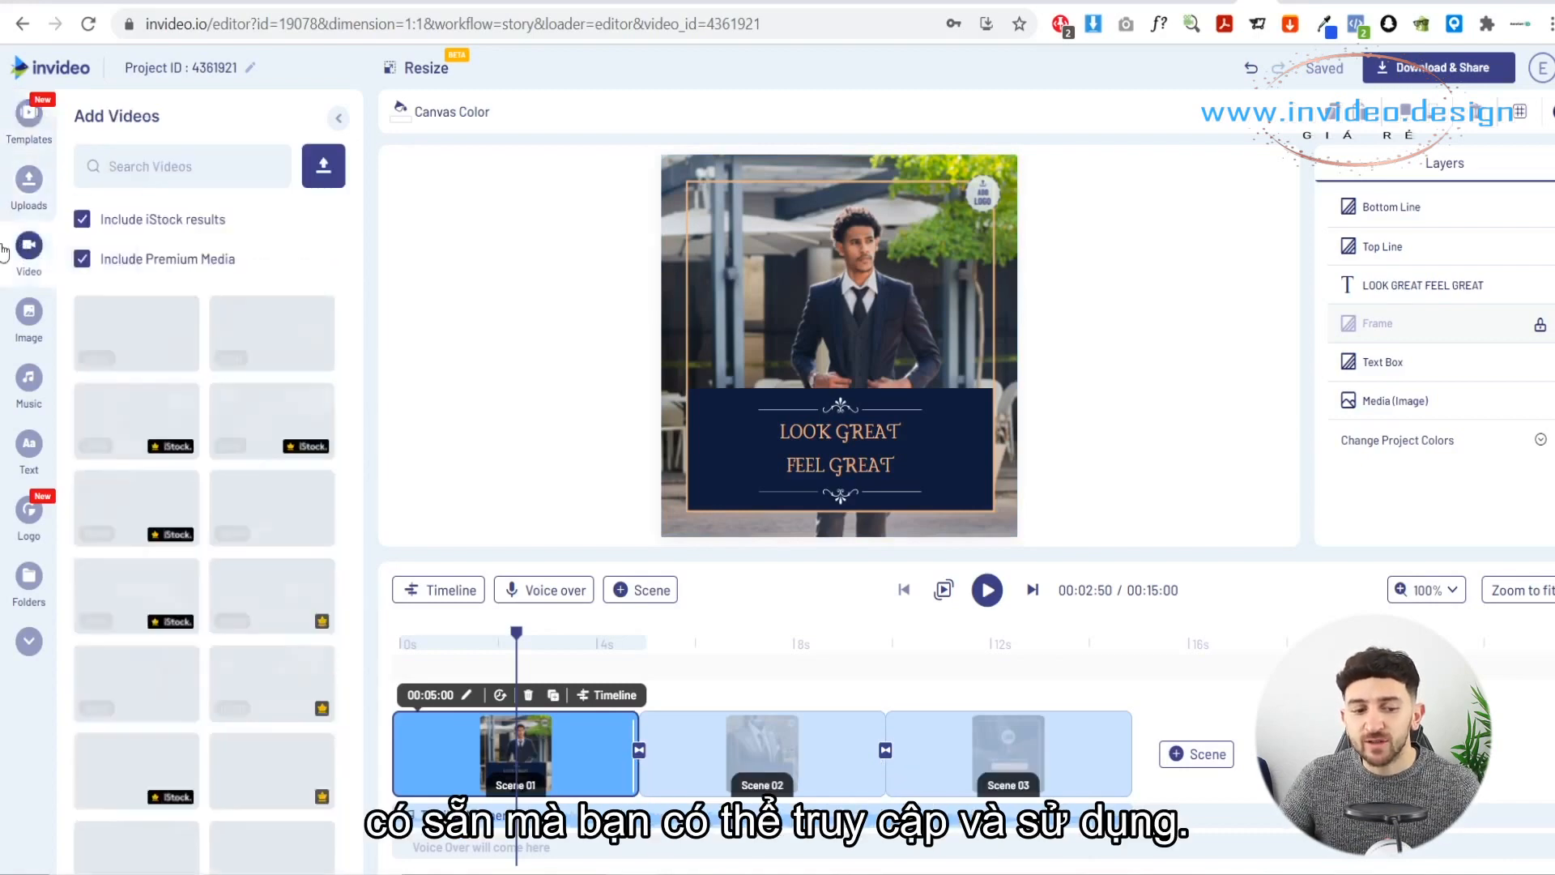
left_click(217, 169)
type("suit")
key("Return")
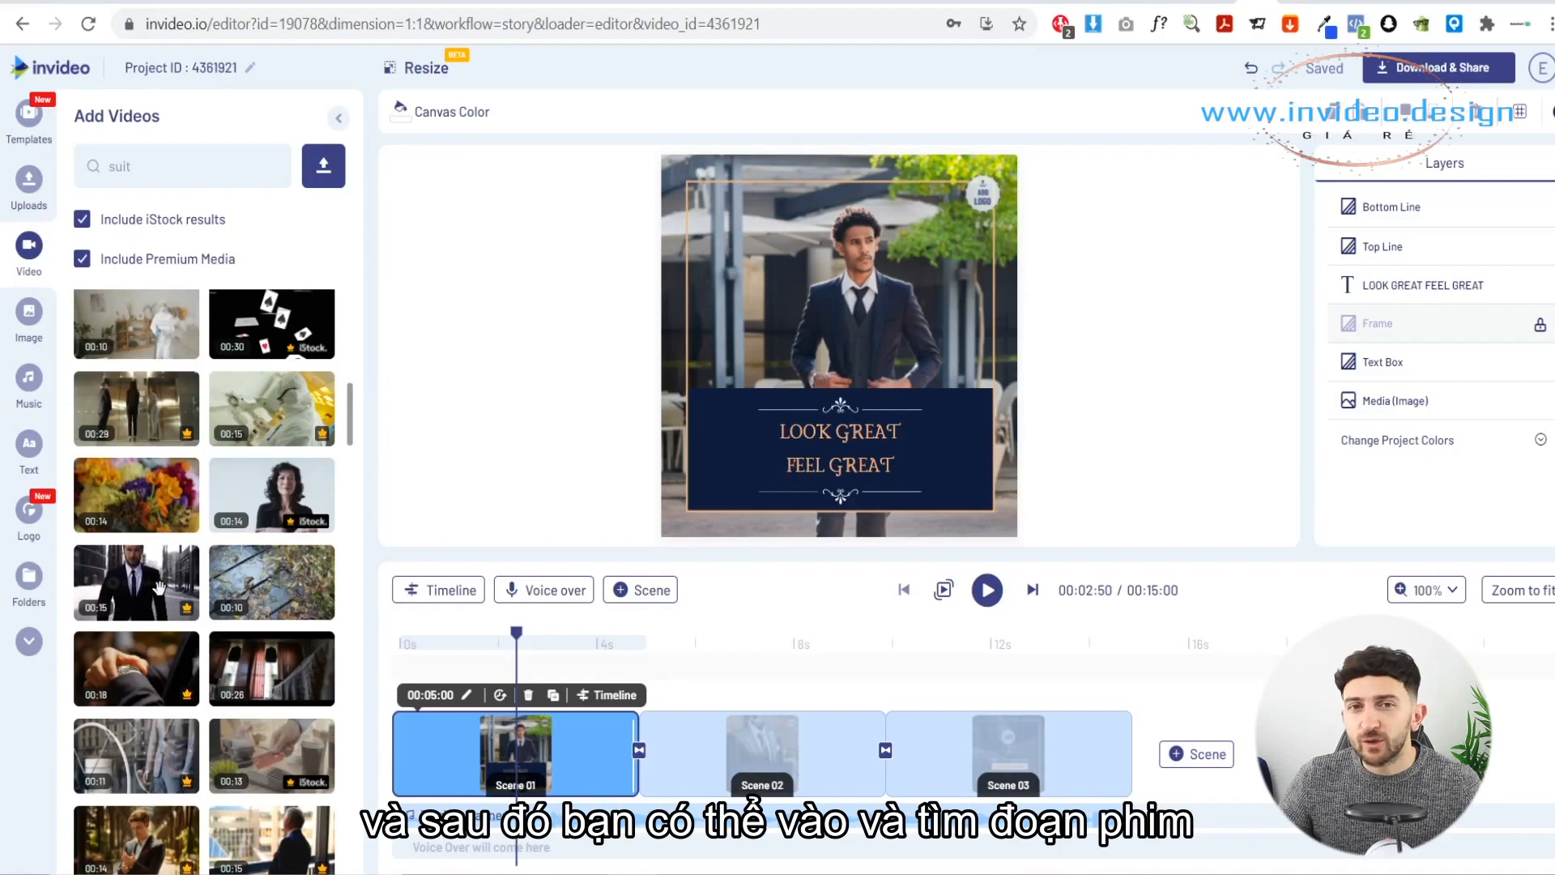
left_click_drag(162, 575, 713, 243)
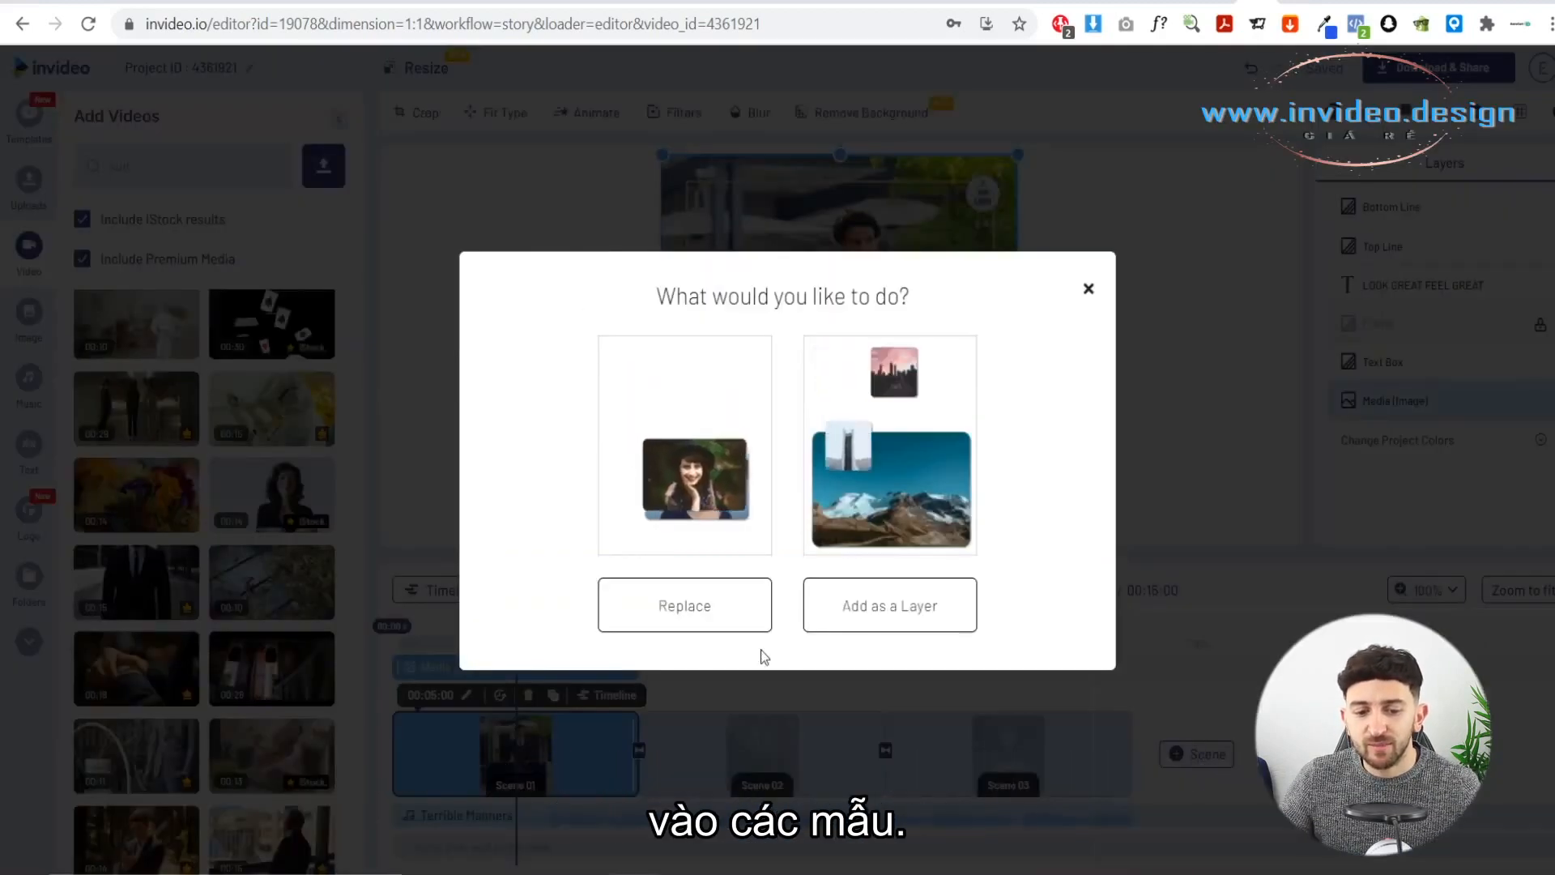
left_click(649, 618)
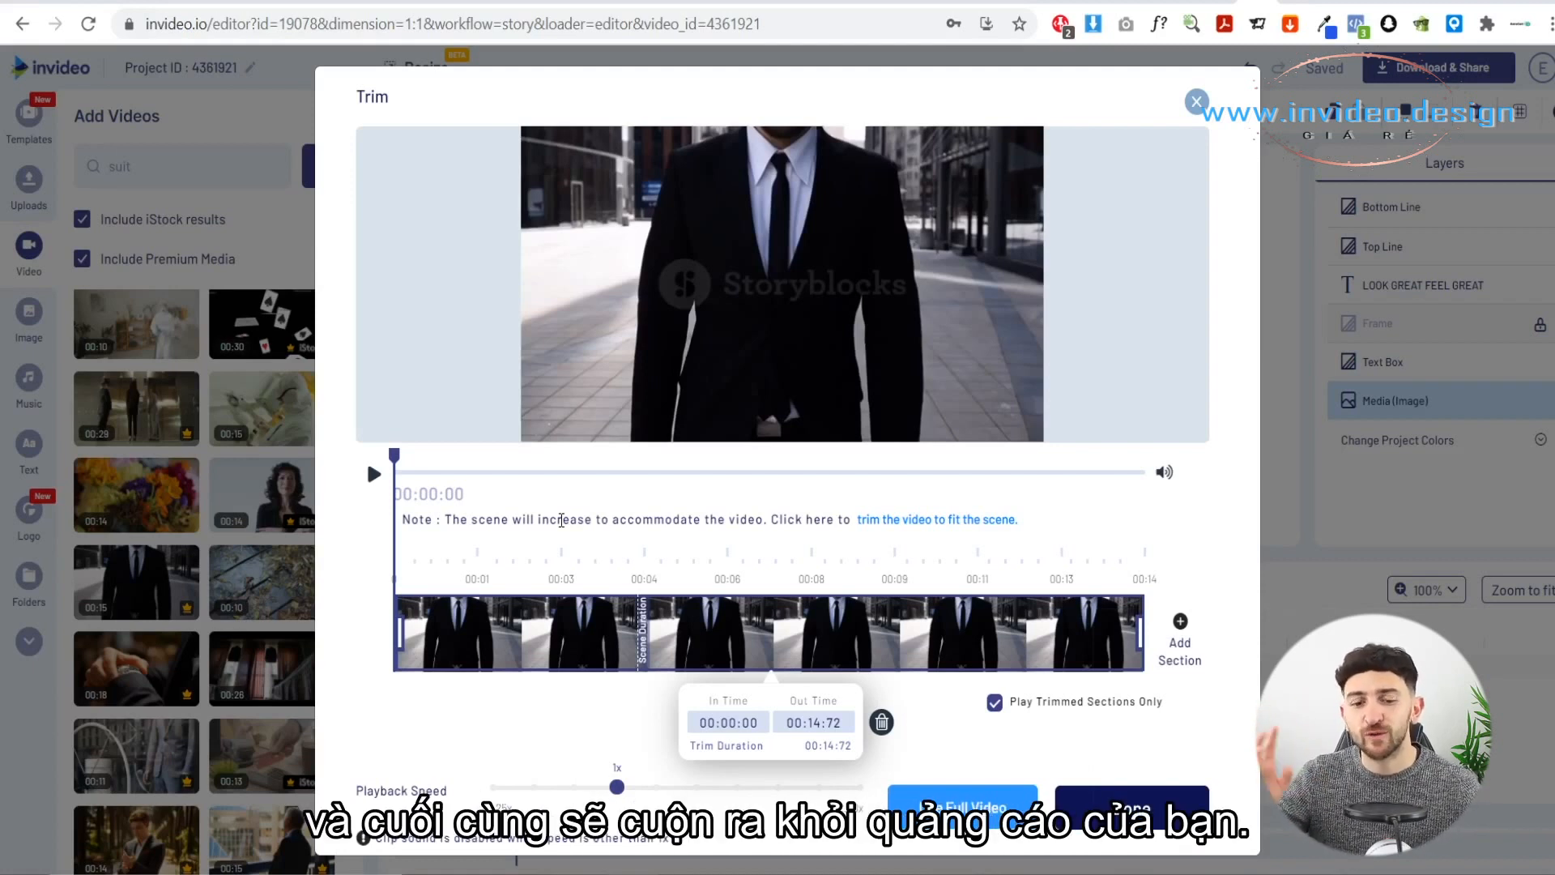
Trim the suit clip to an in time of 00:05:00 and an out time of 00:10:00, and apply the trim
left_click(723, 723)
left_click_drag(394, 456, 668, 465)
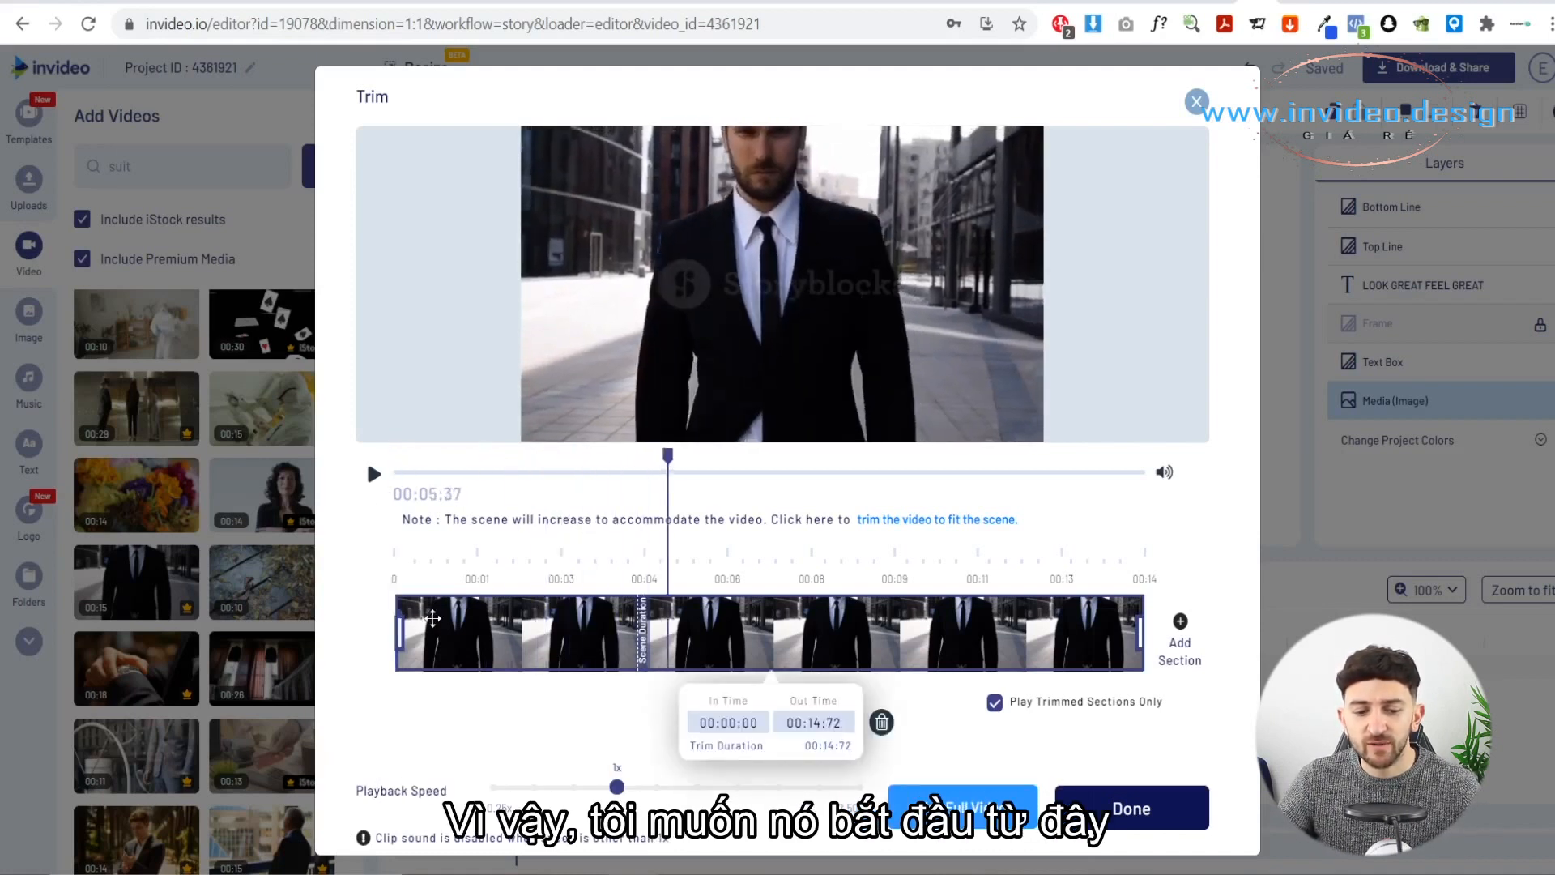
left_click_drag(401, 631, 669, 636)
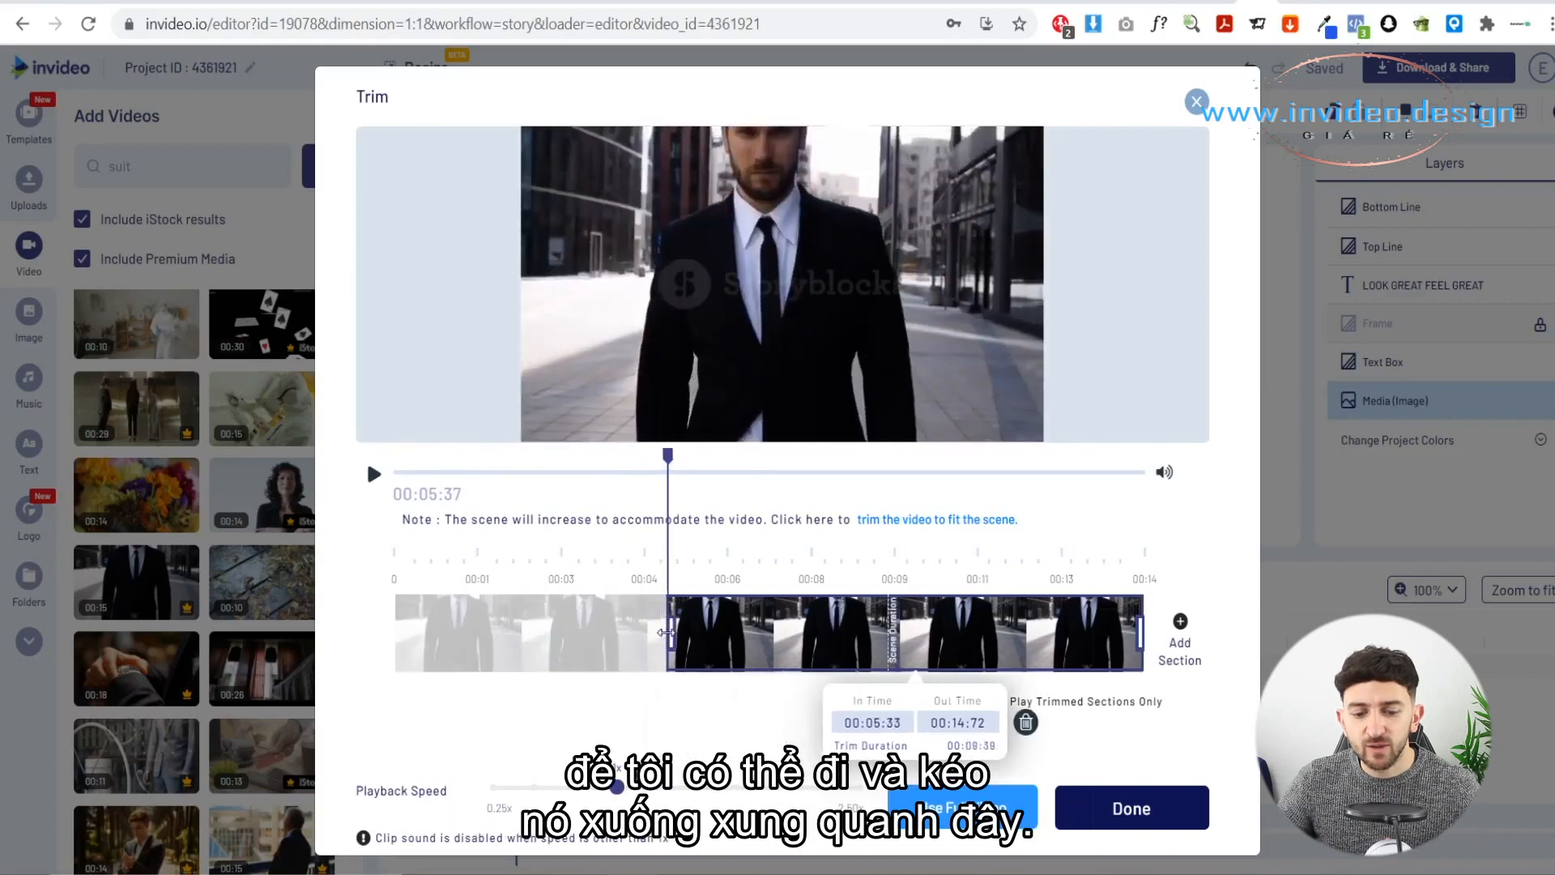
double_click(885, 722)
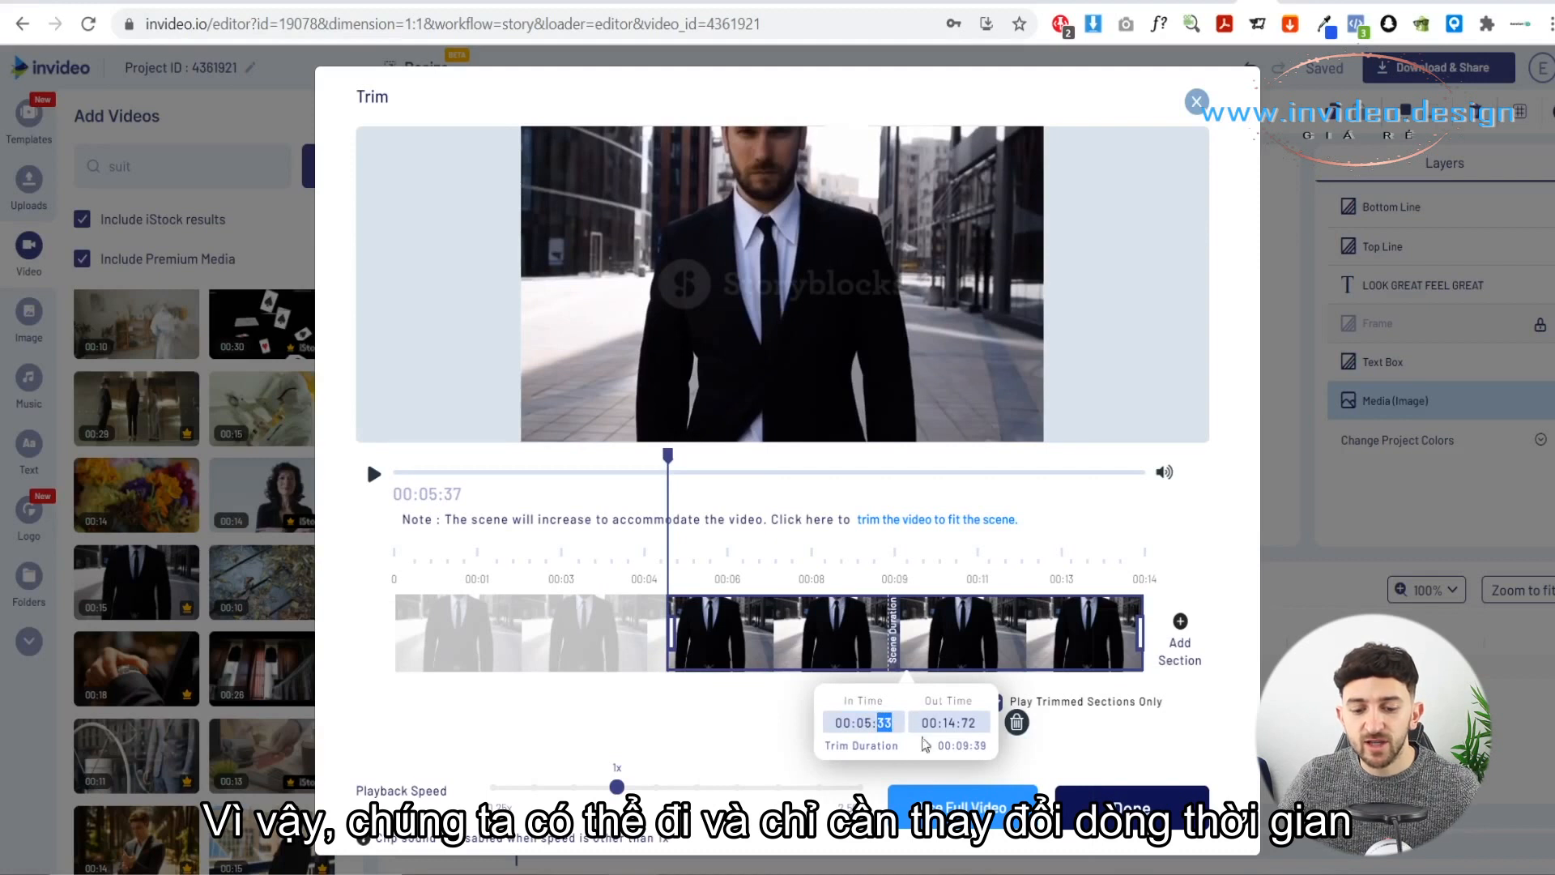
type("00")
double_click(940, 723)
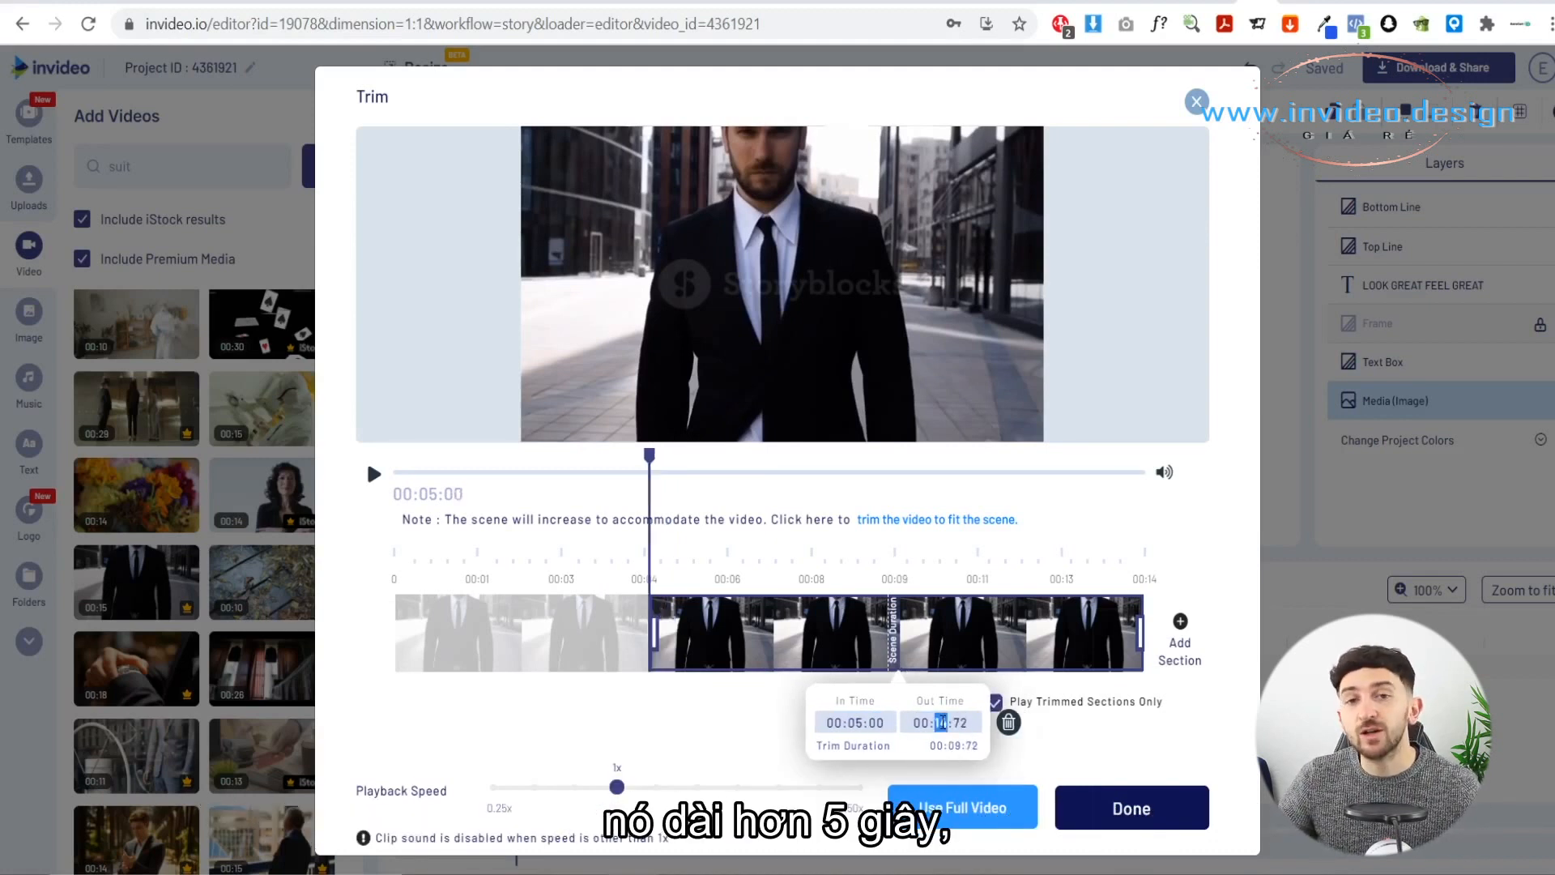
type("10")
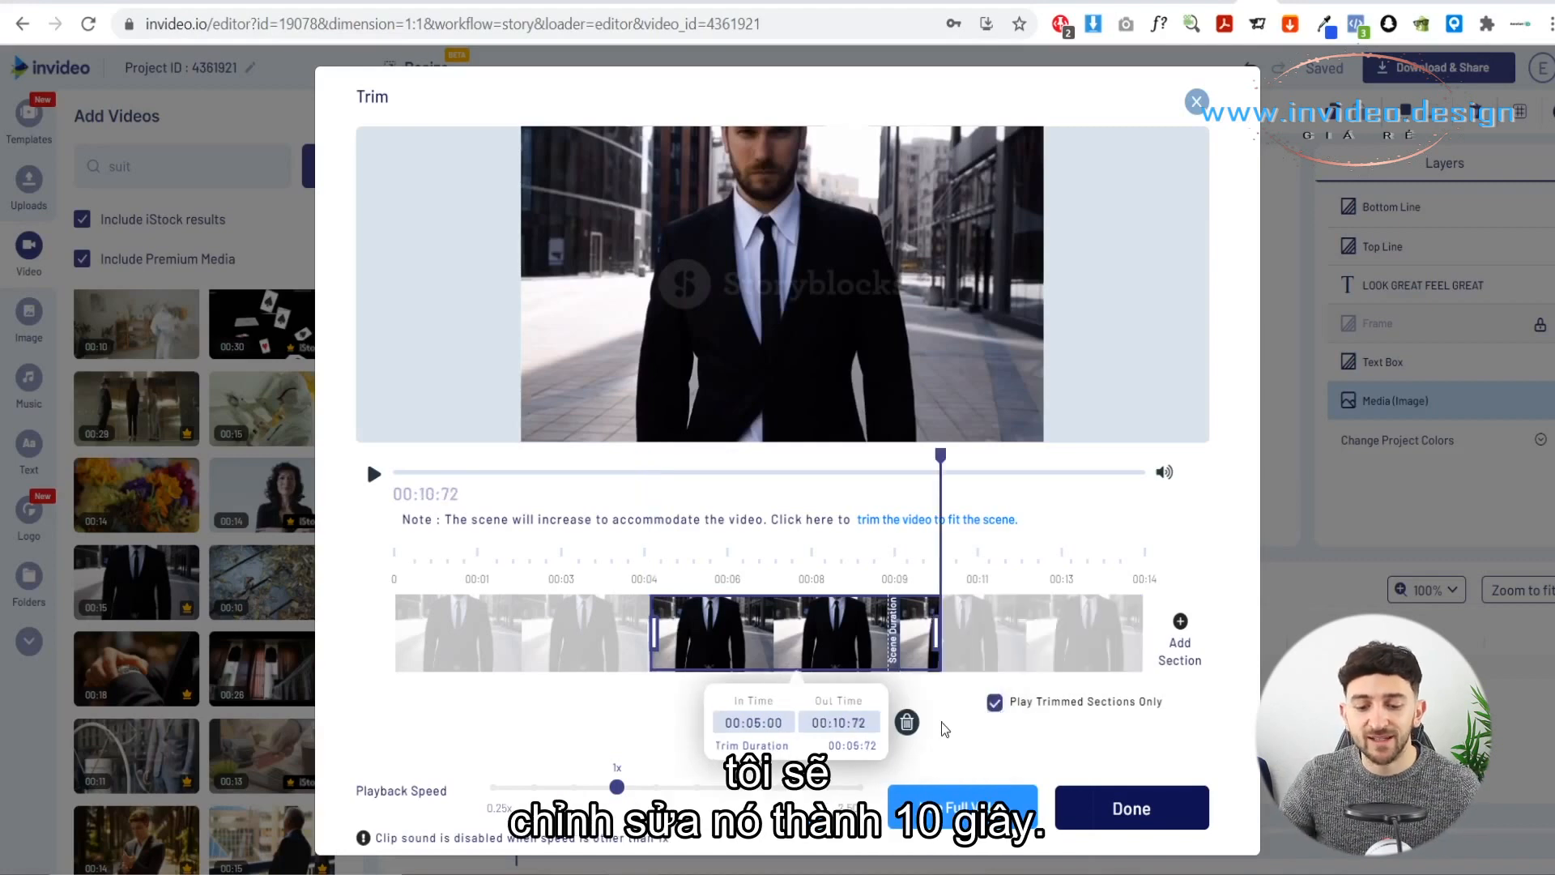
double_click(859, 723)
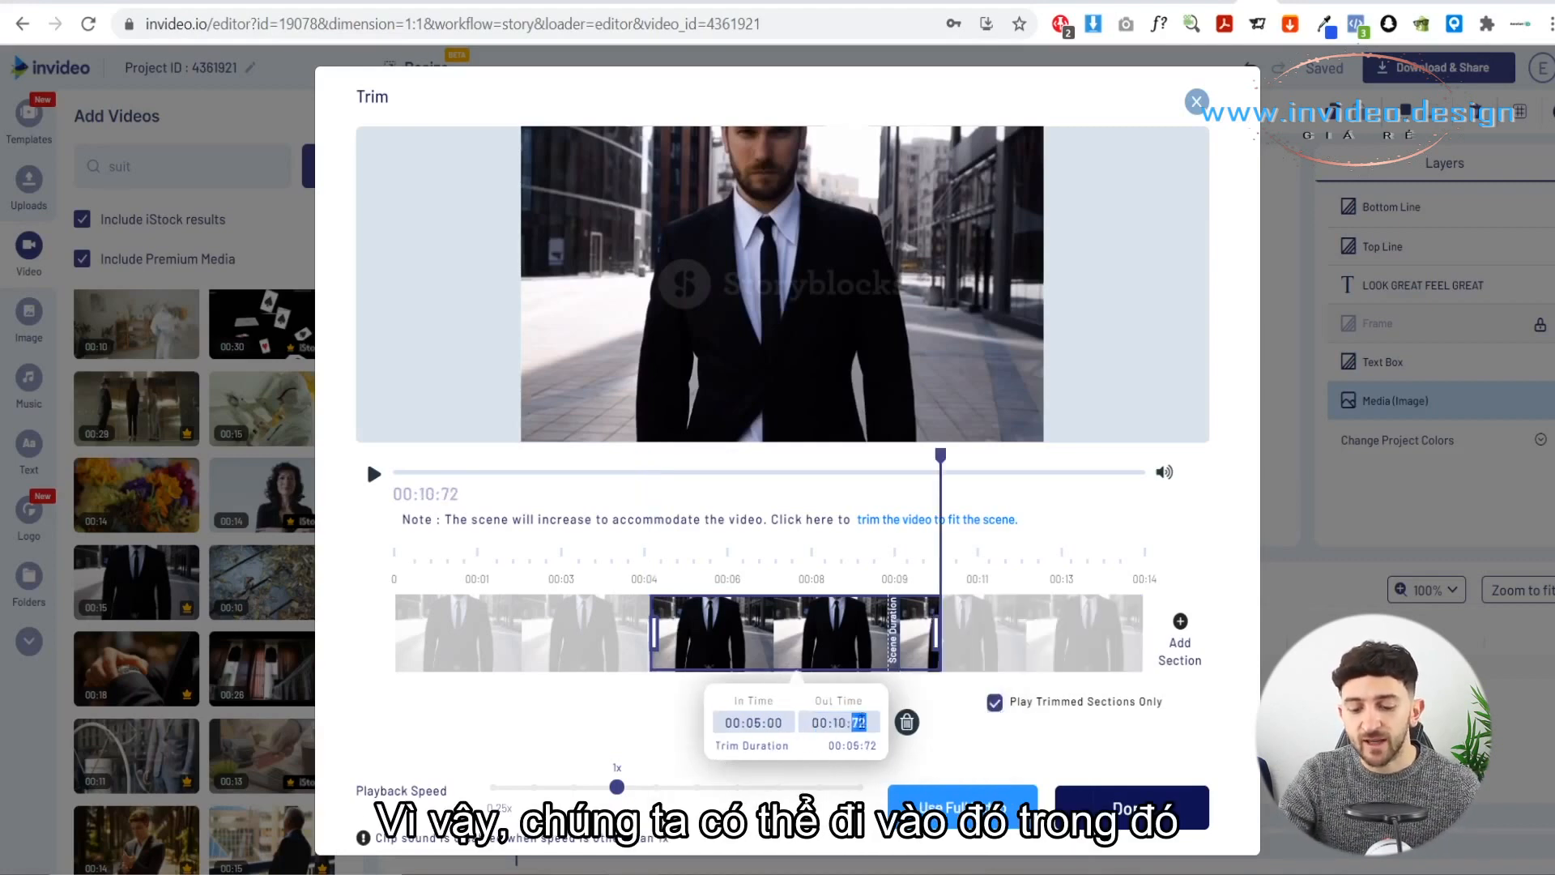
type("00")
left_click(1159, 820)
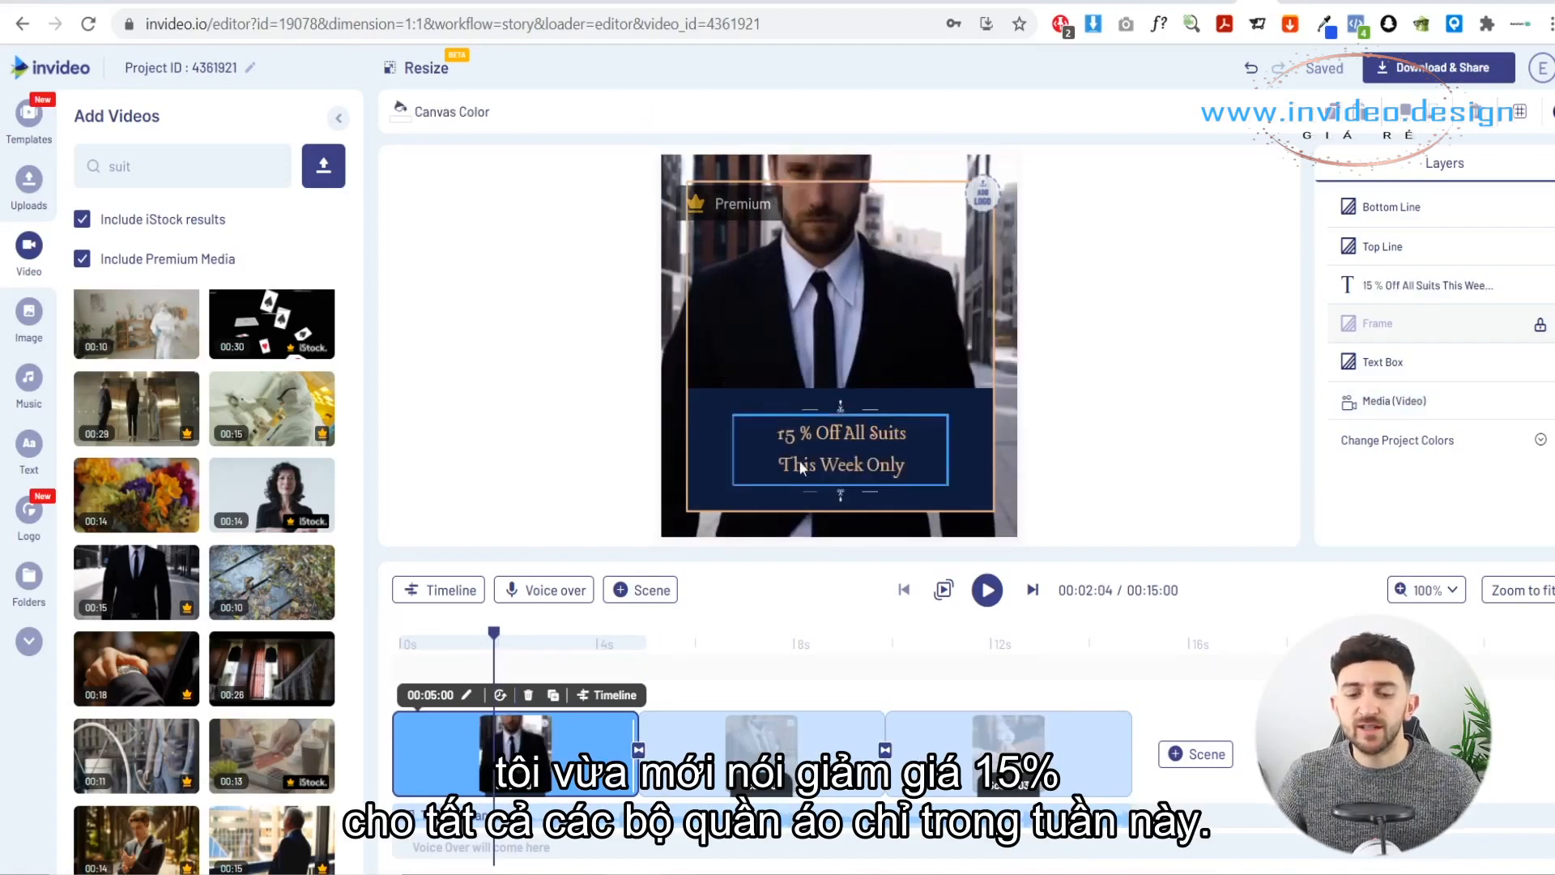
Go to the second scene on the timeline and examine its image and promotional text
left_click(677, 590)
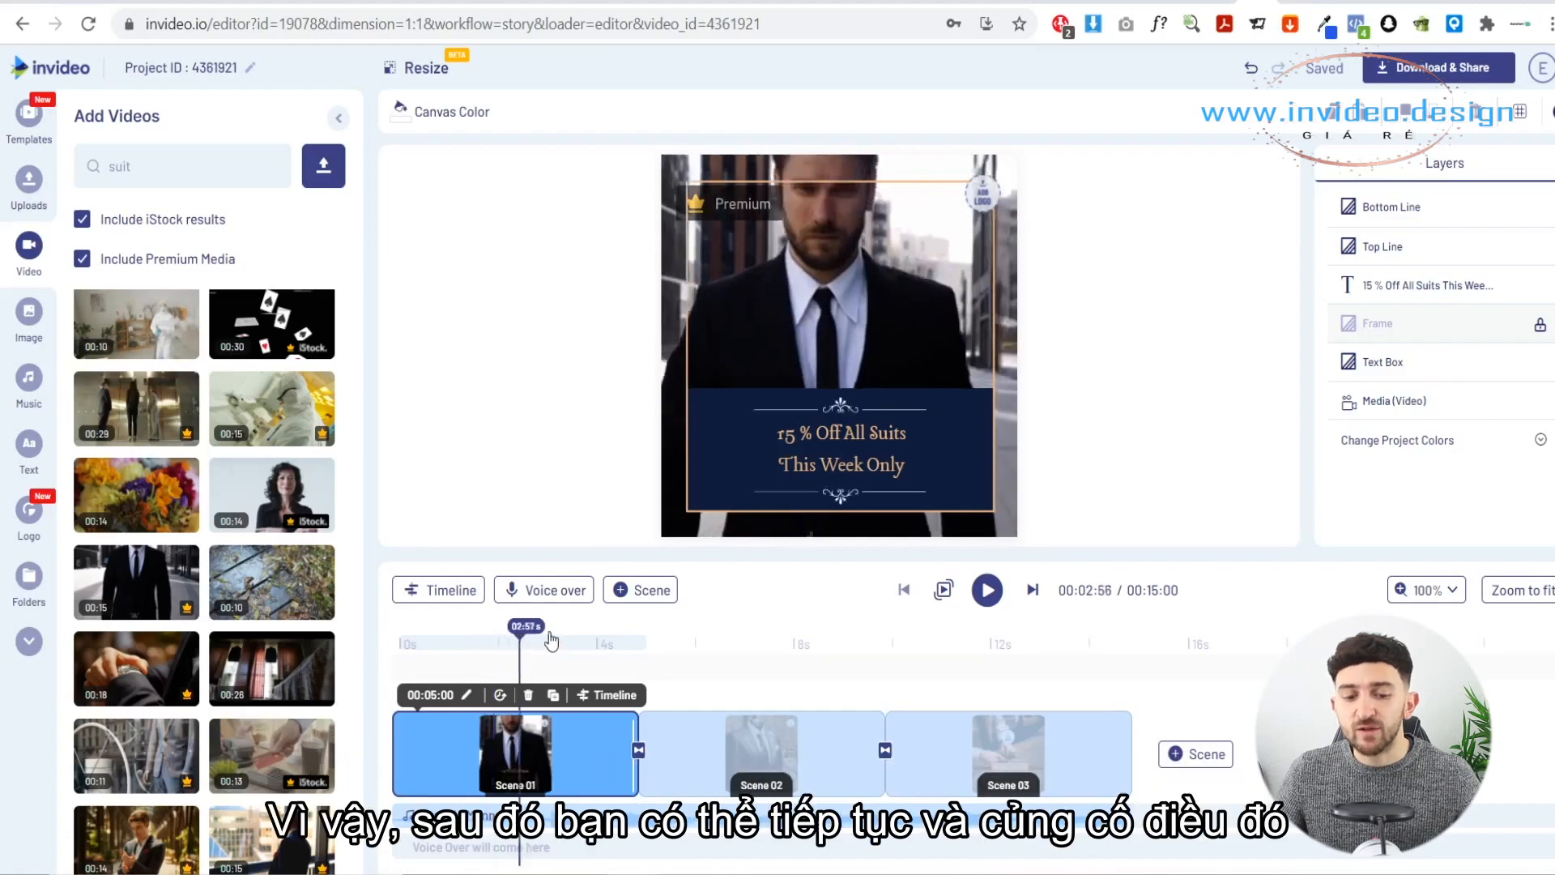
left_click(685, 646)
left_click_drag(693, 643, 743, 644)
left_click(747, 644)
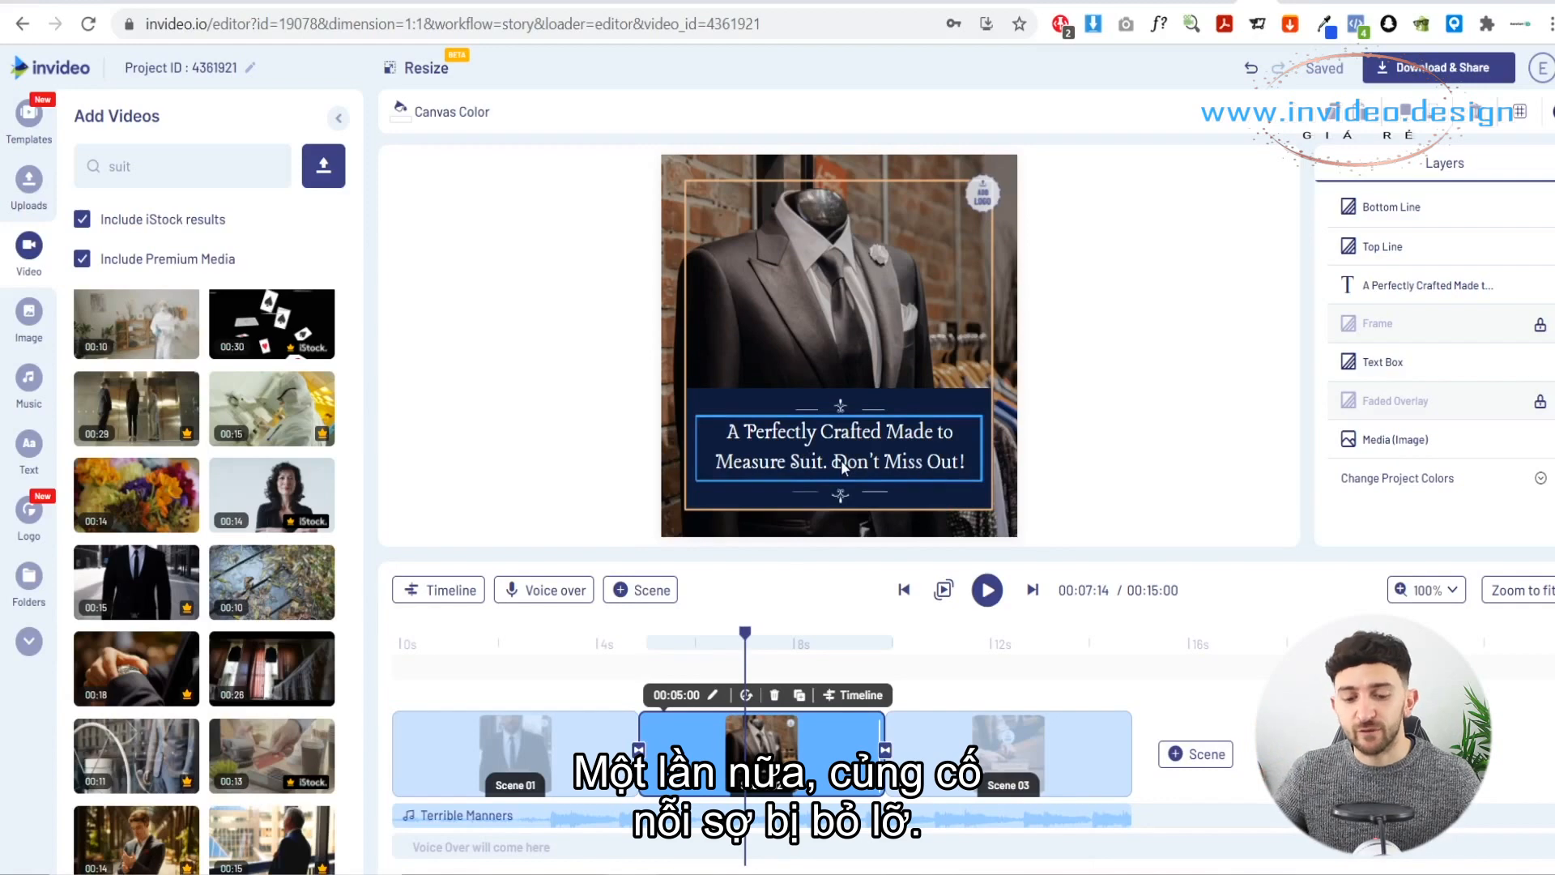
In the third scene, delete the placeholder phone number text and move the website address up beneath the discount code line
left_click_drag(745, 633, 980, 638)
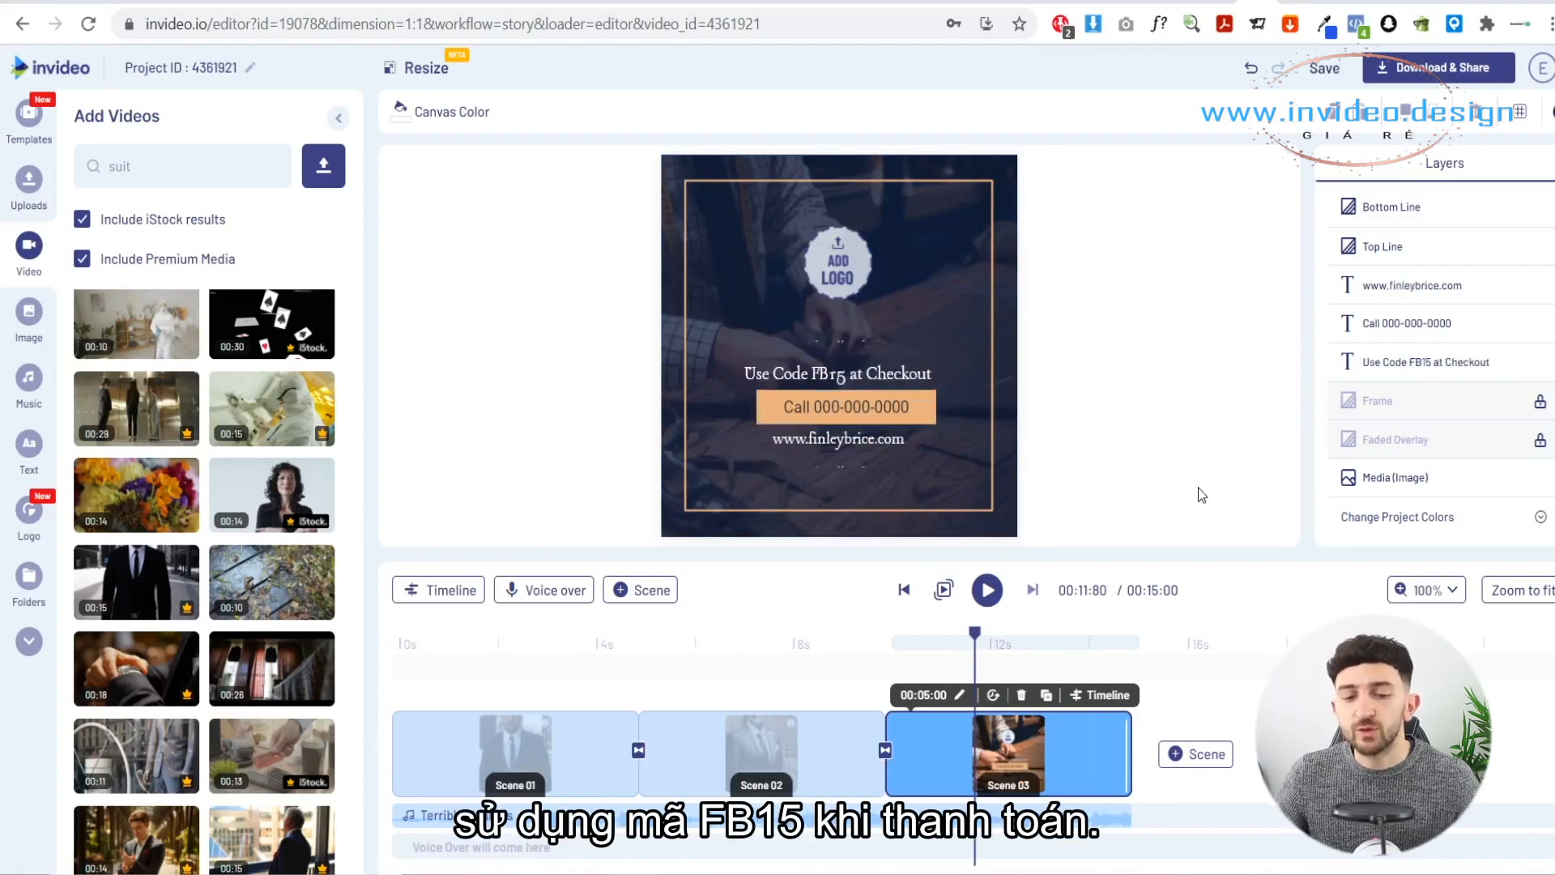
left_click(808, 409)
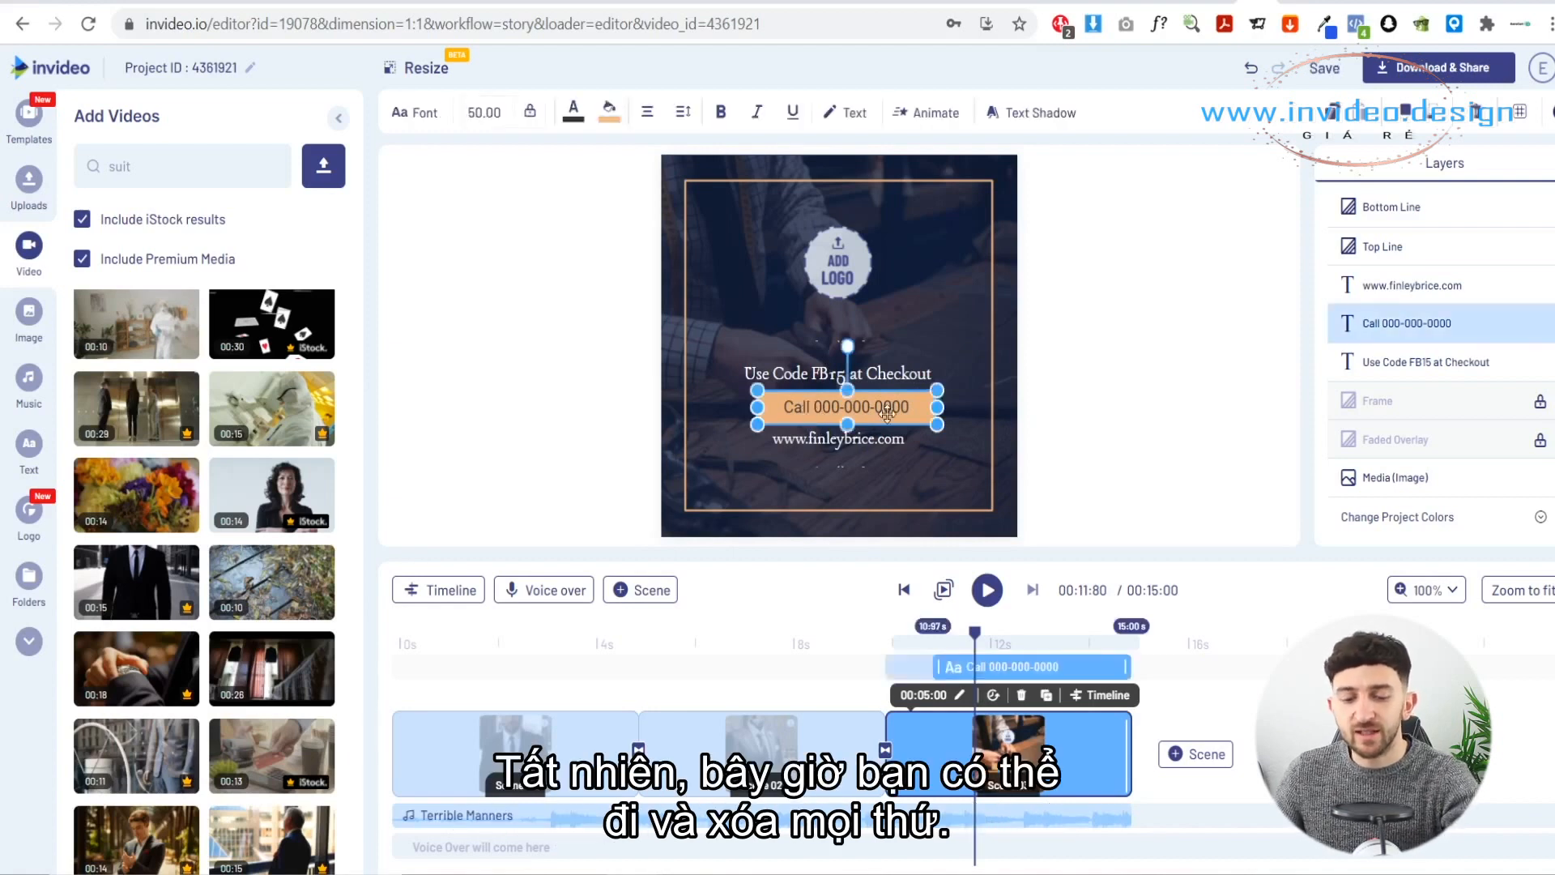
key("Delete")
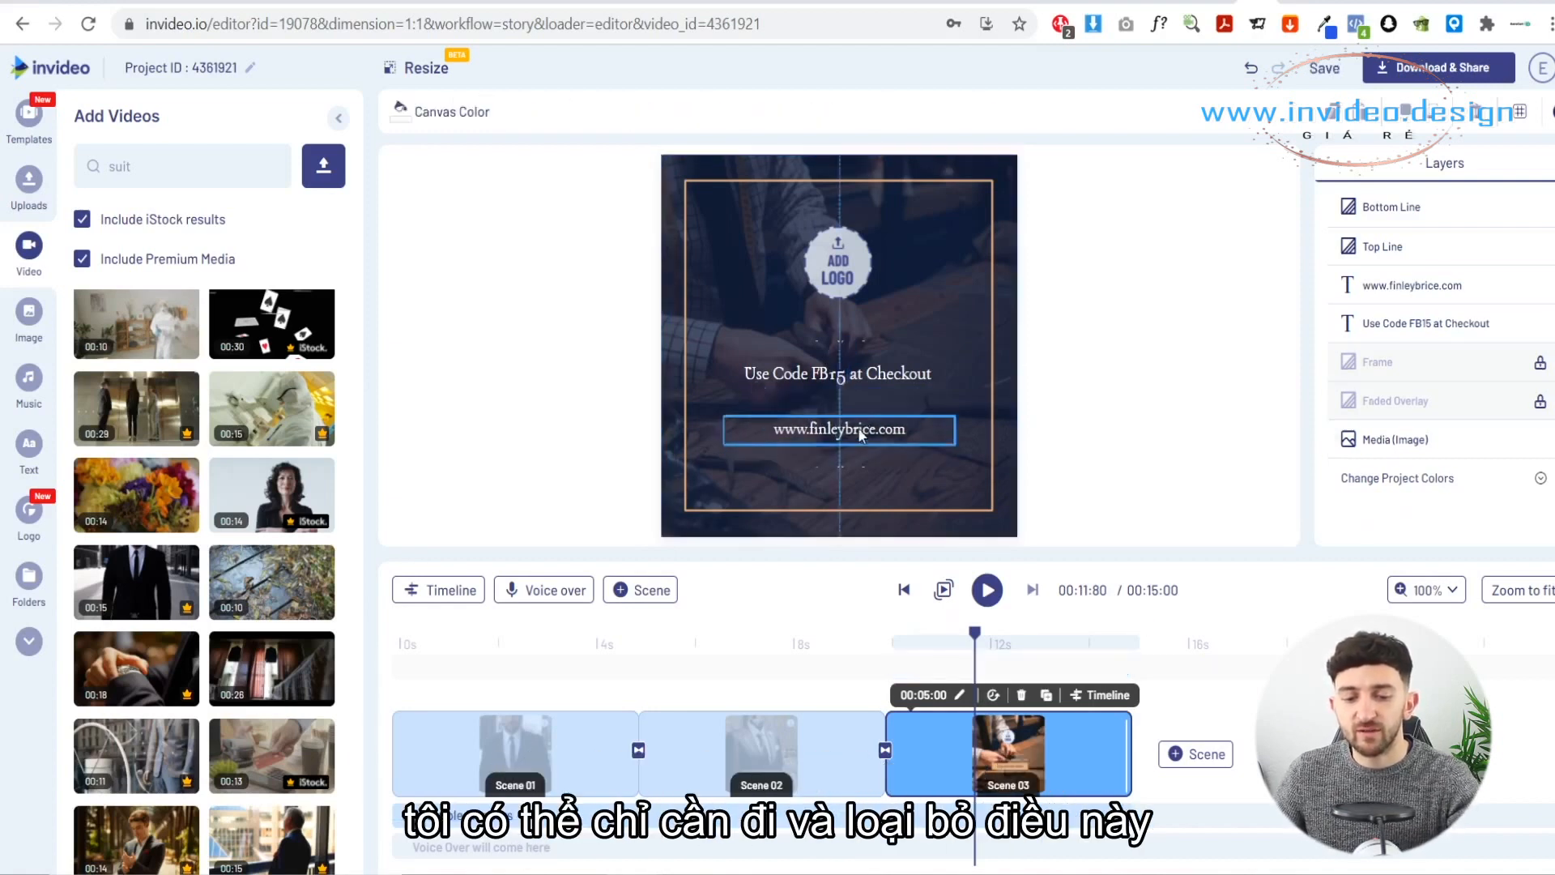
left_click(865, 418)
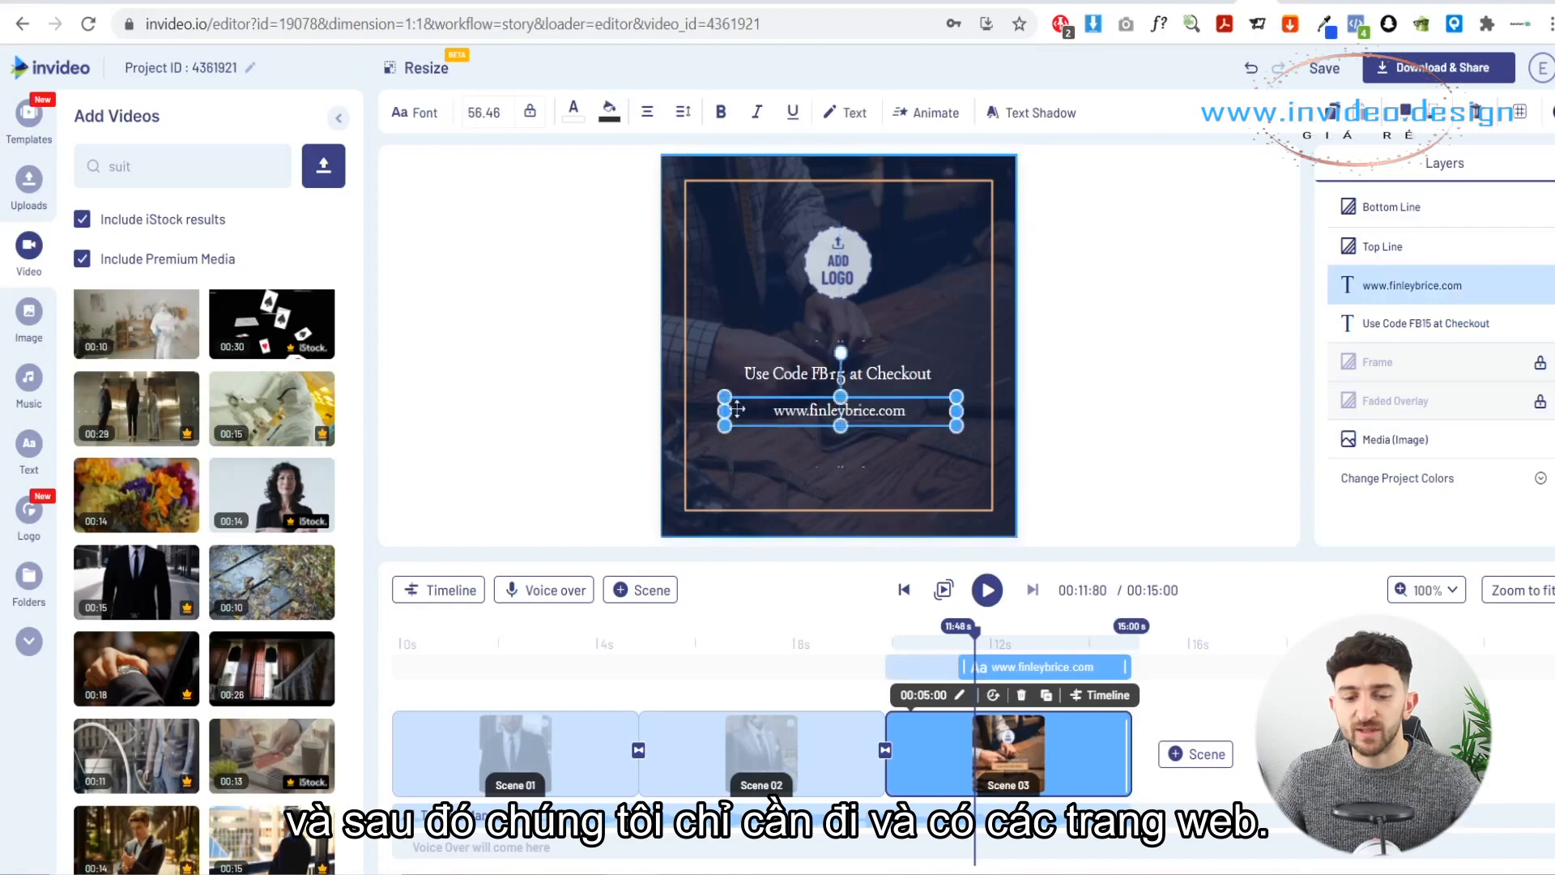
Add the Finley Brice logo to all scenes, and in the third scene enlarge it and centre it above the discount code line
left_click(28, 510)
left_click(643, 665)
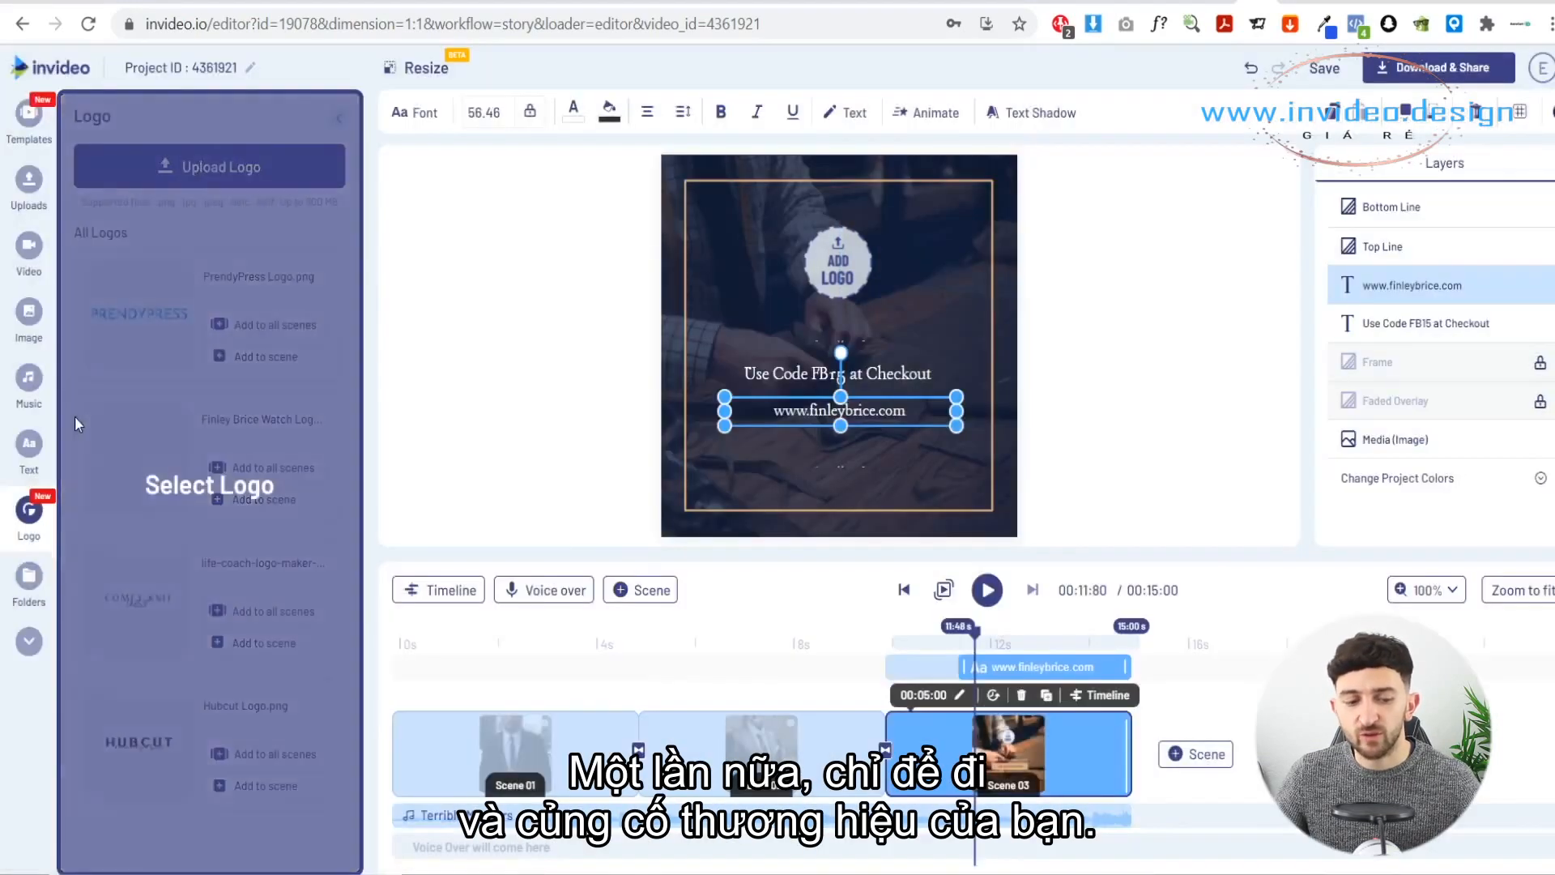
left_click(130, 466)
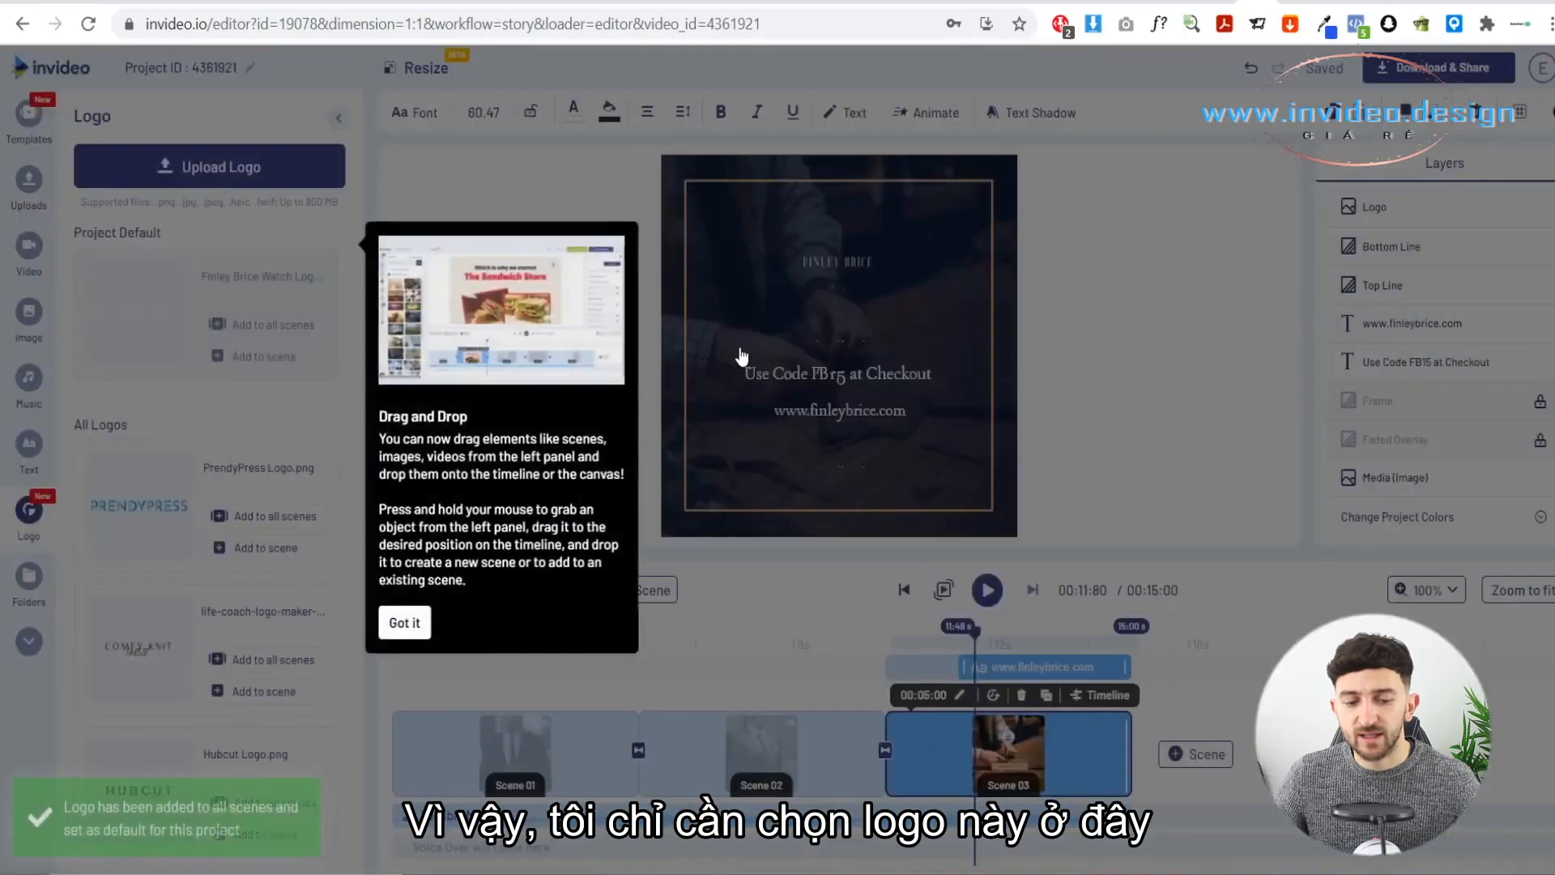
left_click(408, 634)
left_click(846, 256)
left_click_drag(877, 303, 1037, 423)
left_click_drag(932, 328, 865, 300)
left_click(1095, 331)
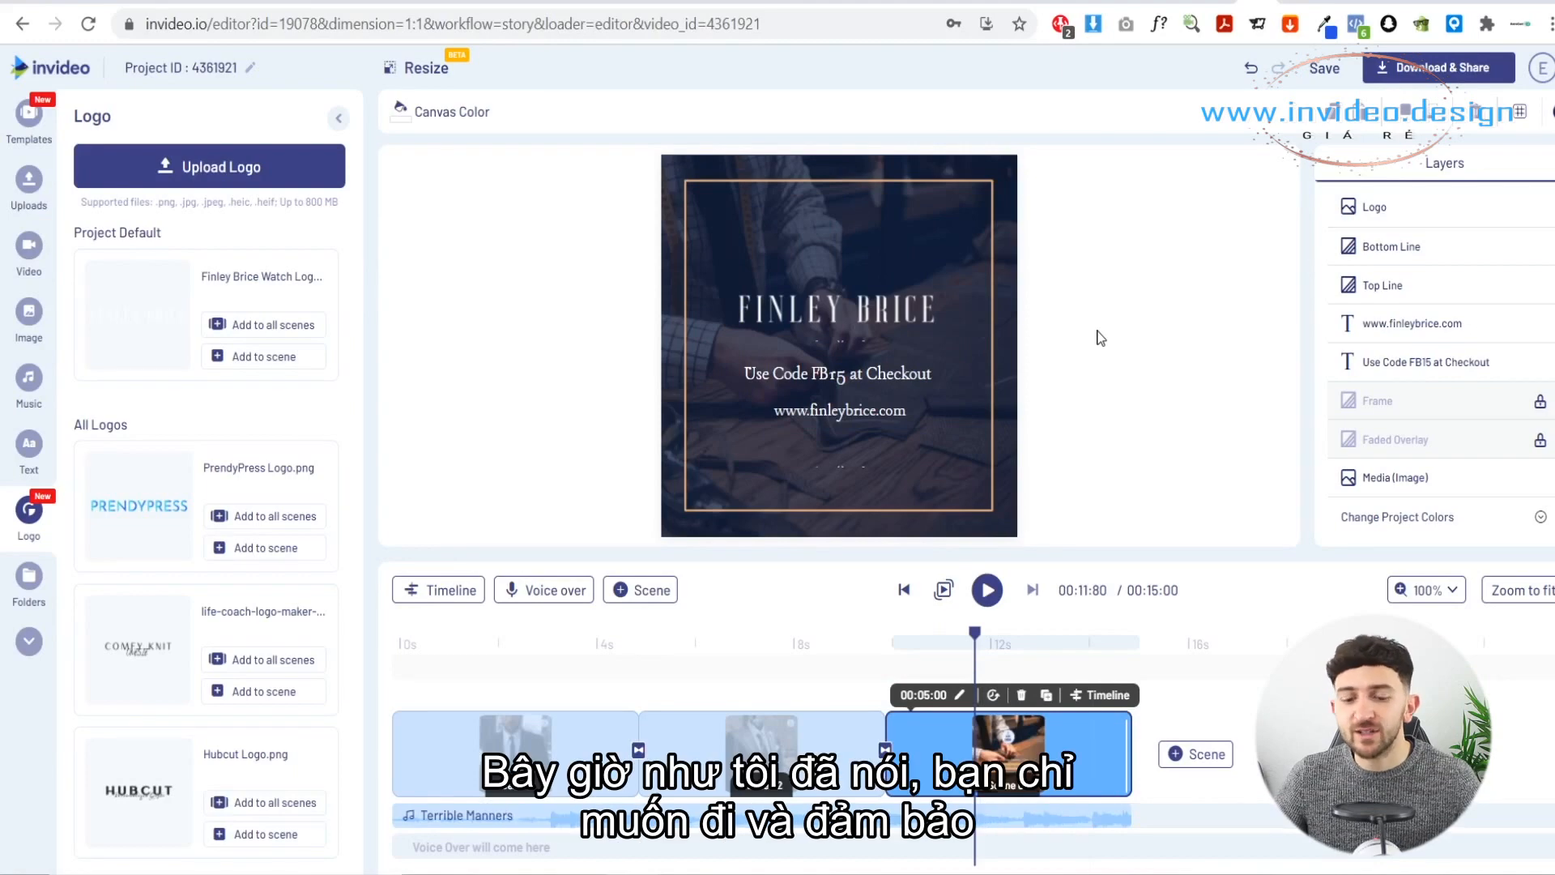
Check the duration setting of the second scene and leave it as it is
left_click(762, 761)
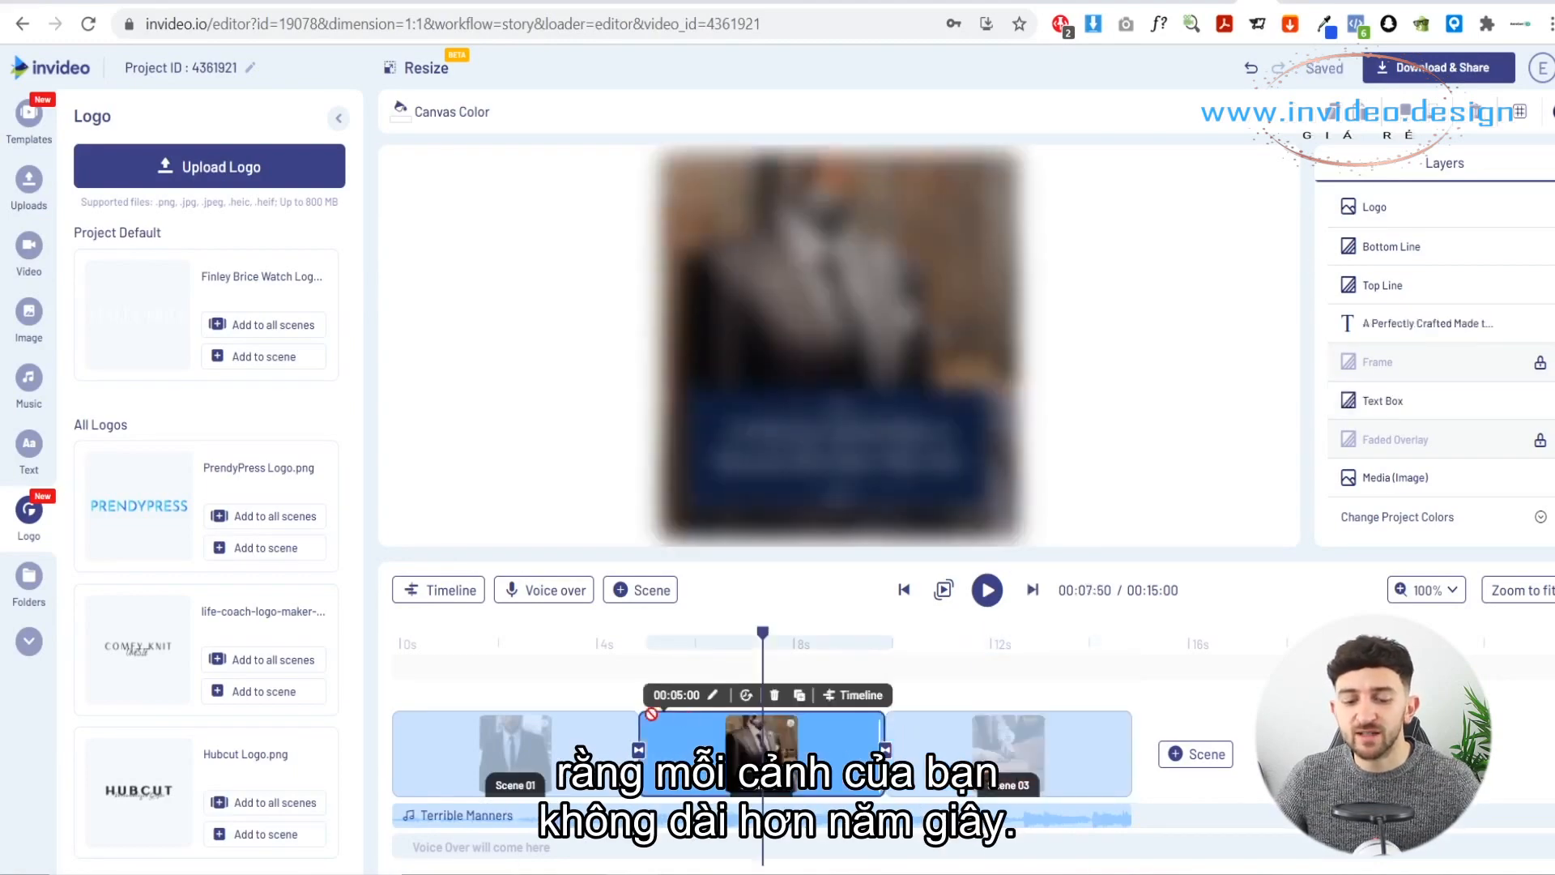
left_click(712, 698)
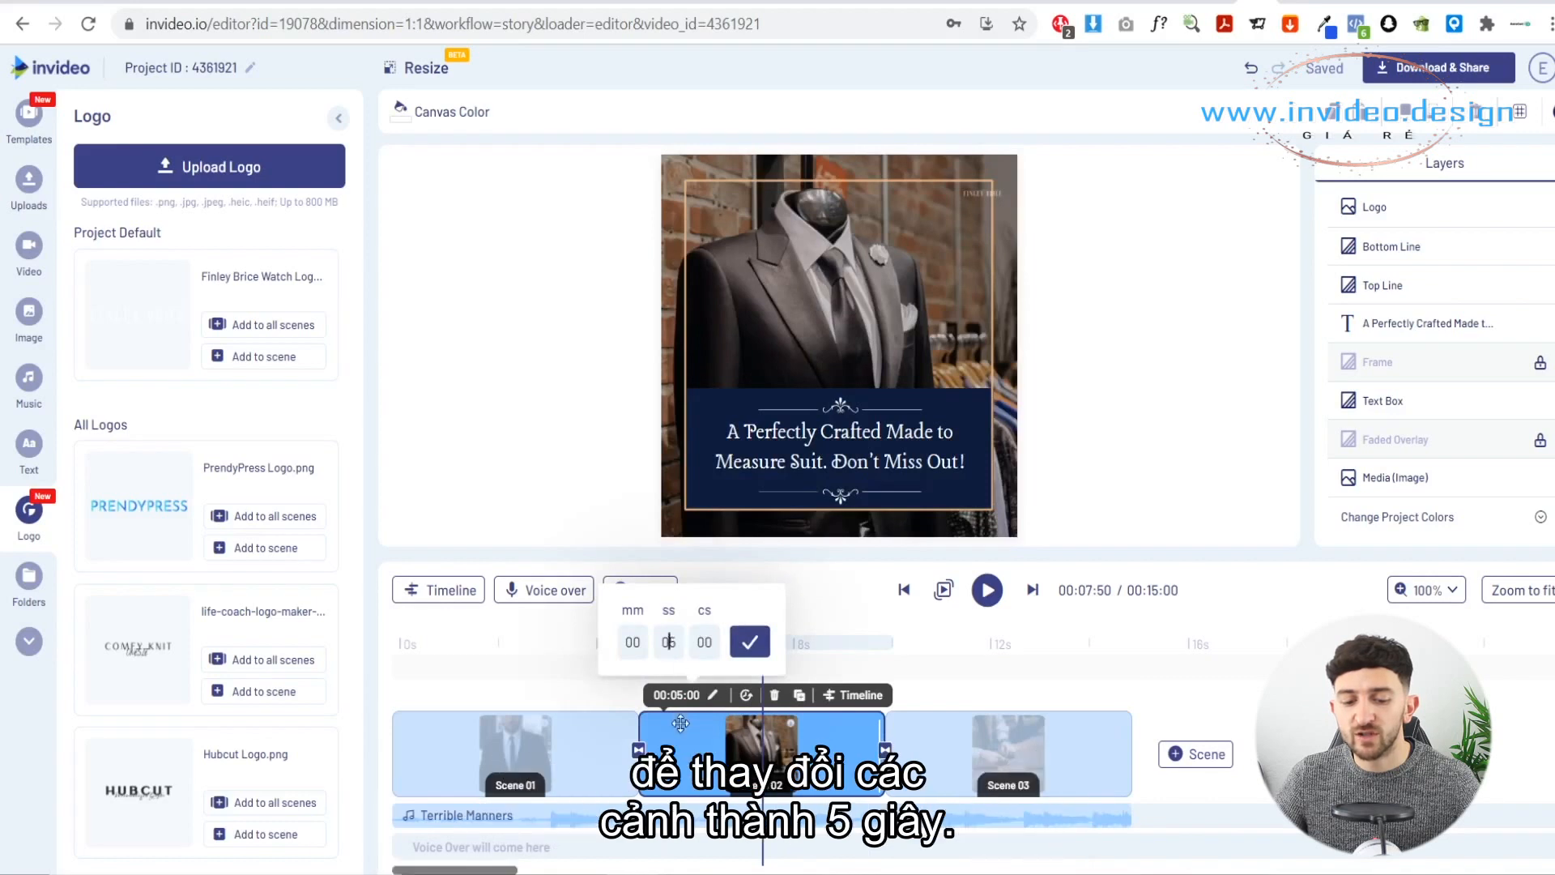
left_click(559, 418)
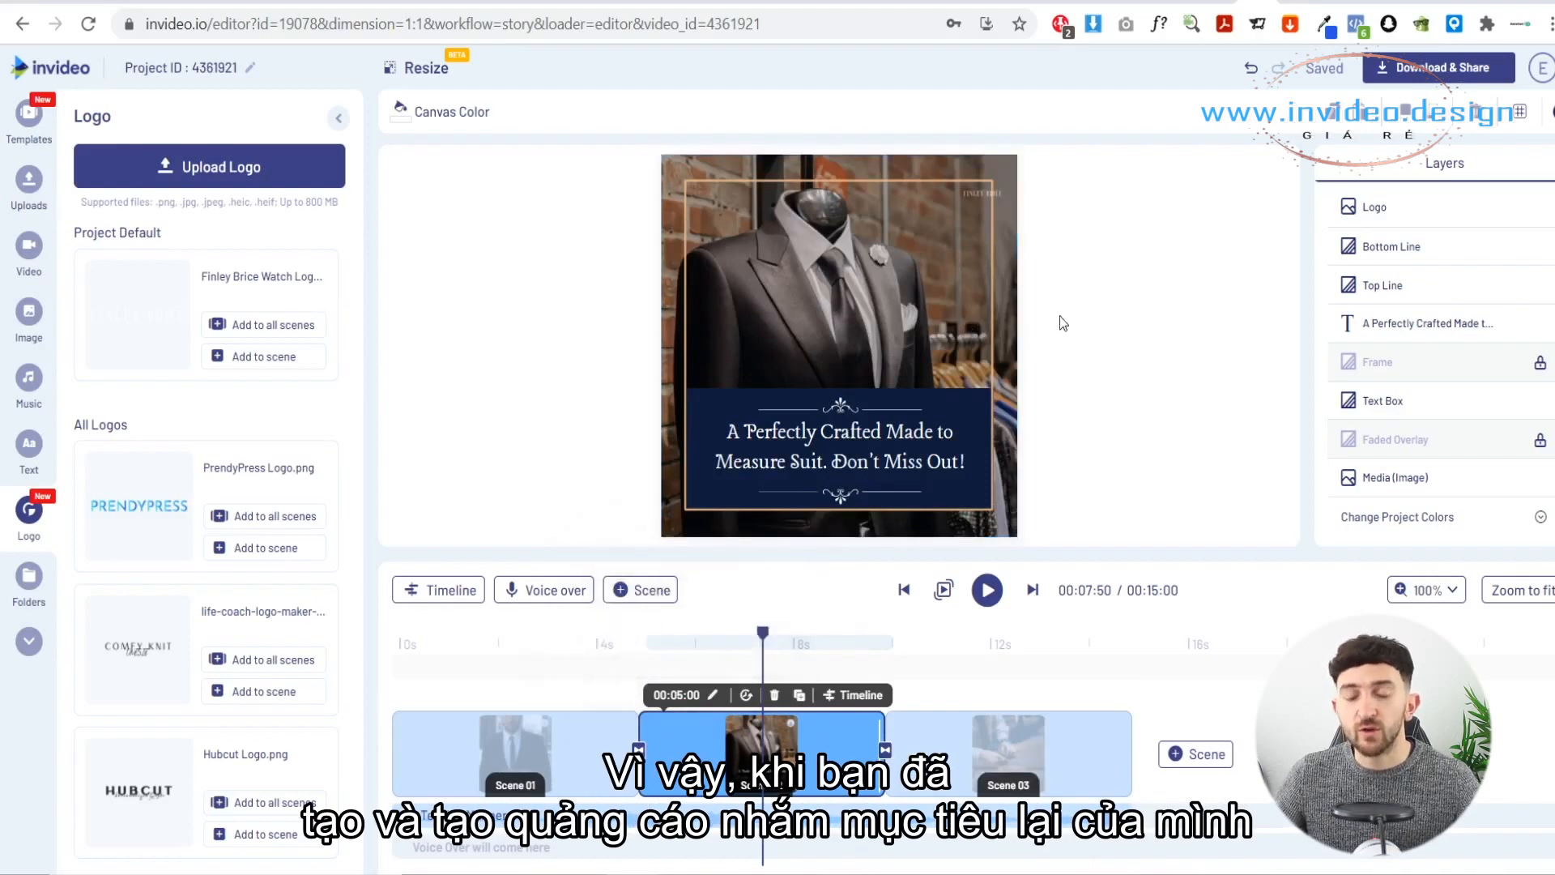
Return to the first scene on the timeline and export the finished square video for download
left_click_drag(762, 633, 523, 655)
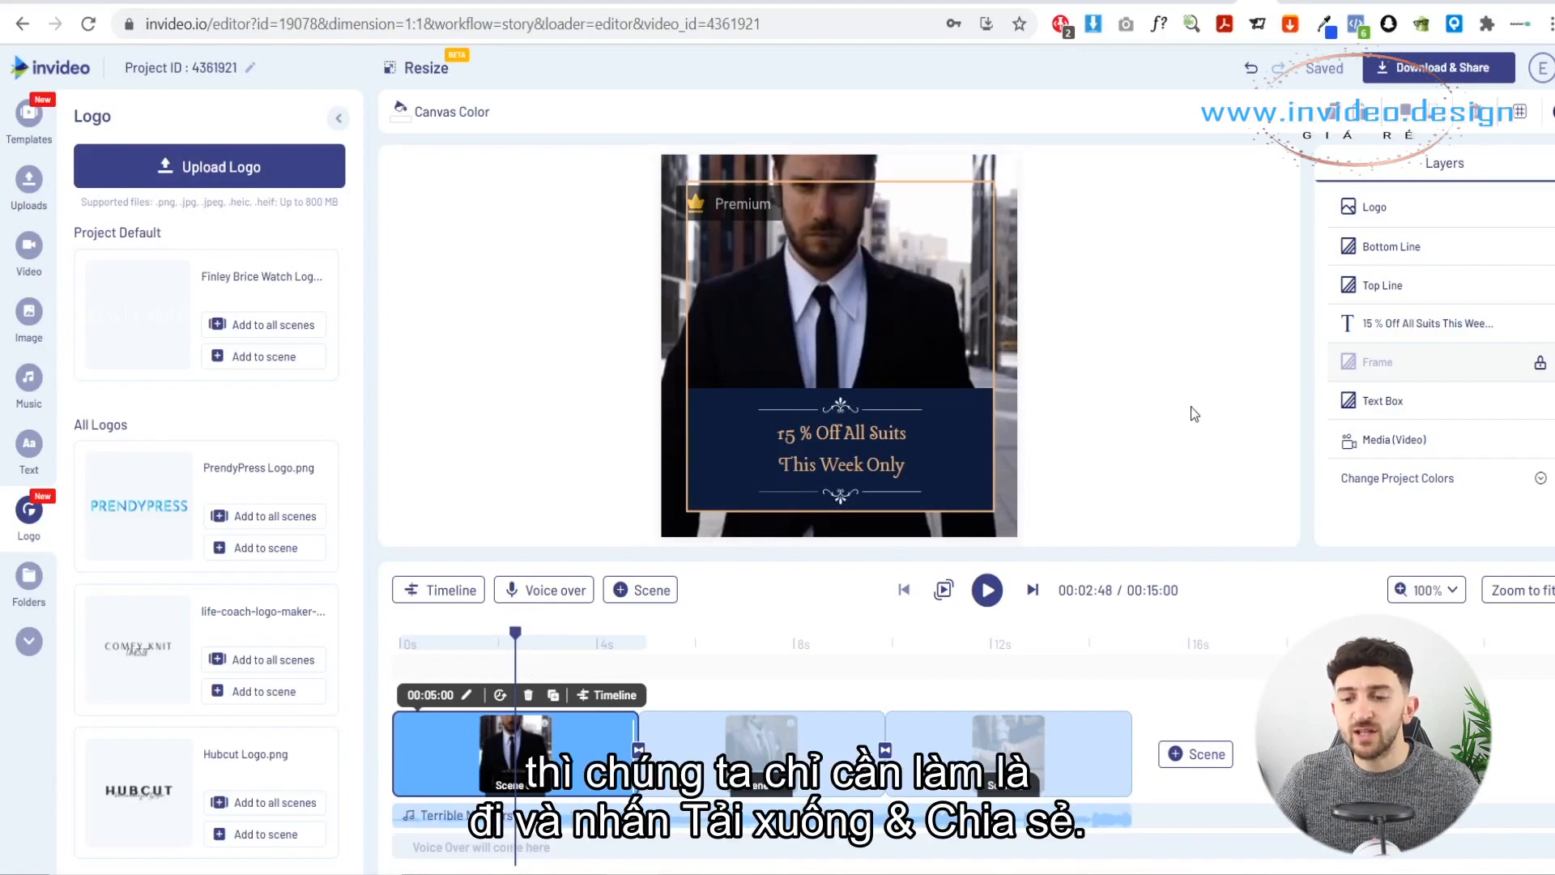
left_click(1434, 71)
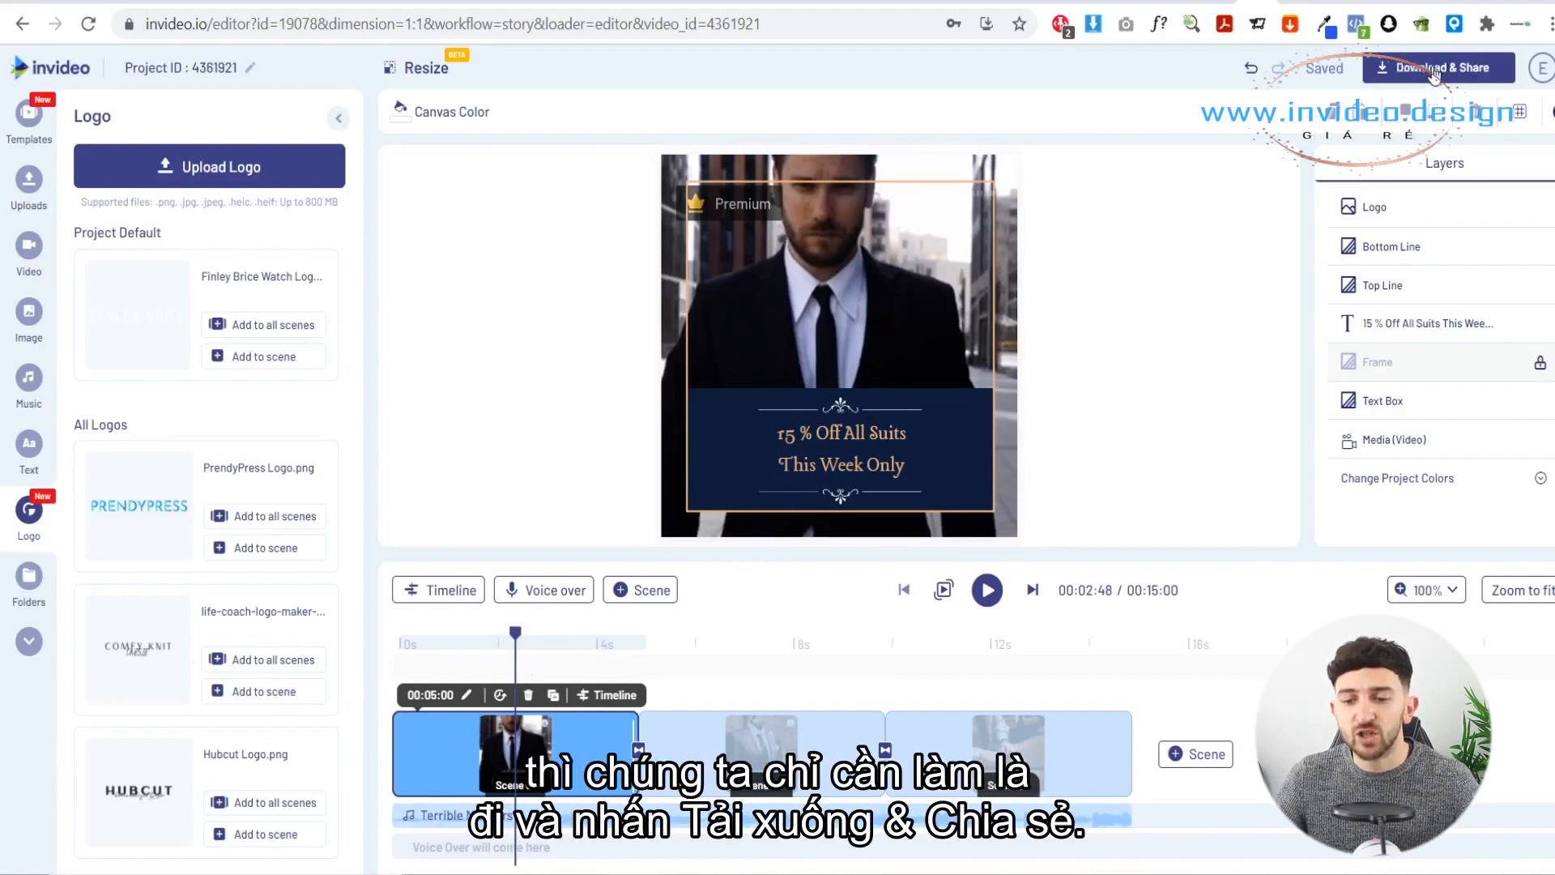
left_click(1353, 261)
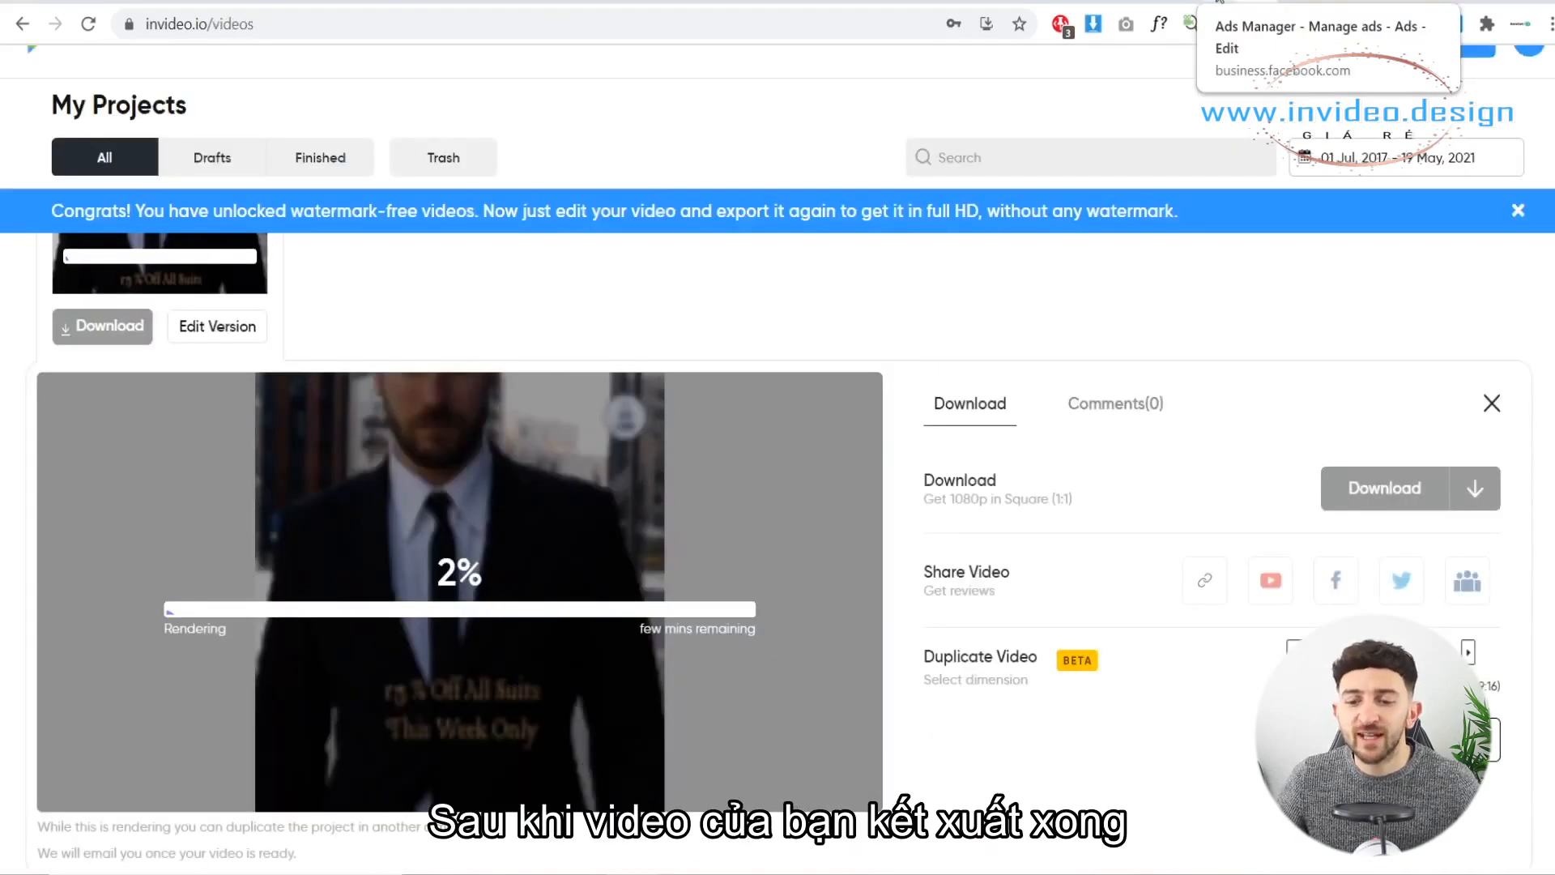
Switch to Facebook Ads Manager and rename the new ad as "Video Retargeting Ad 1"
left_click(1219, 2)
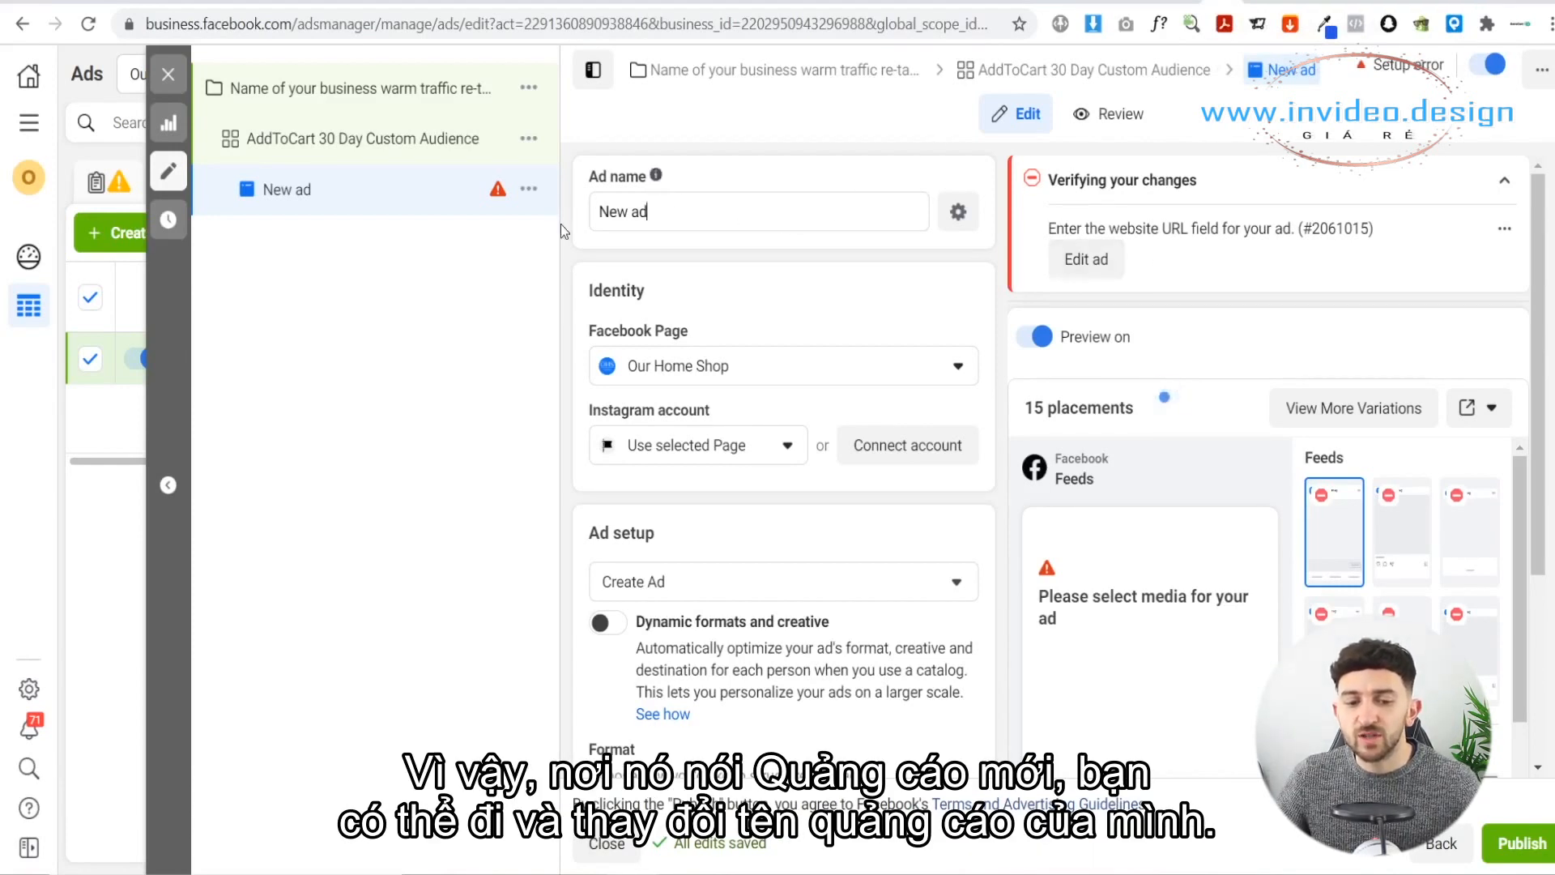
left_click_drag(651, 212, 561, 223)
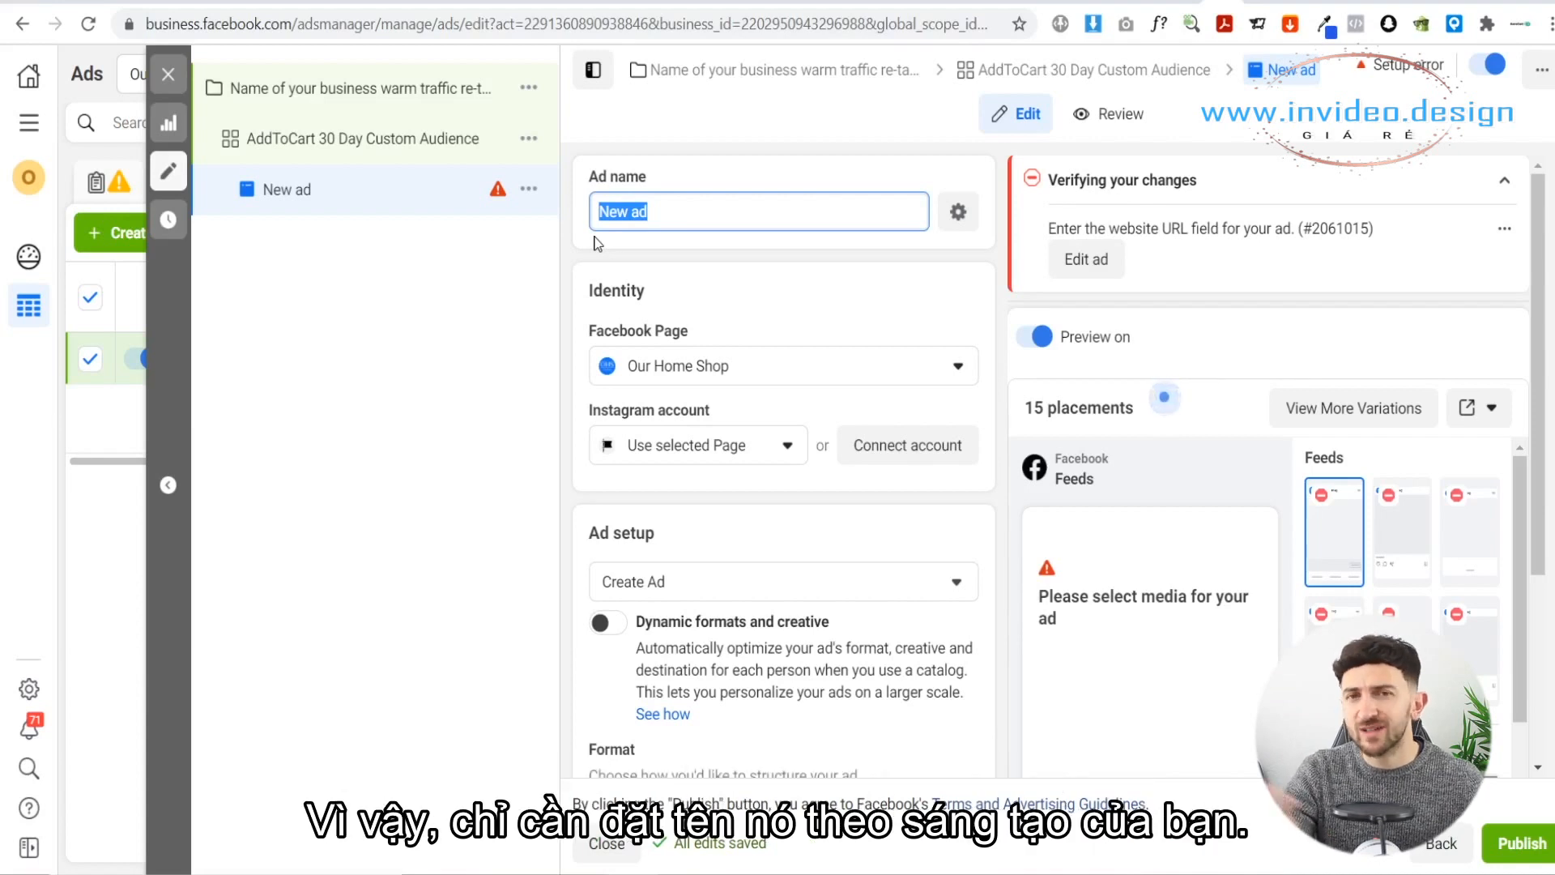
type("Video")
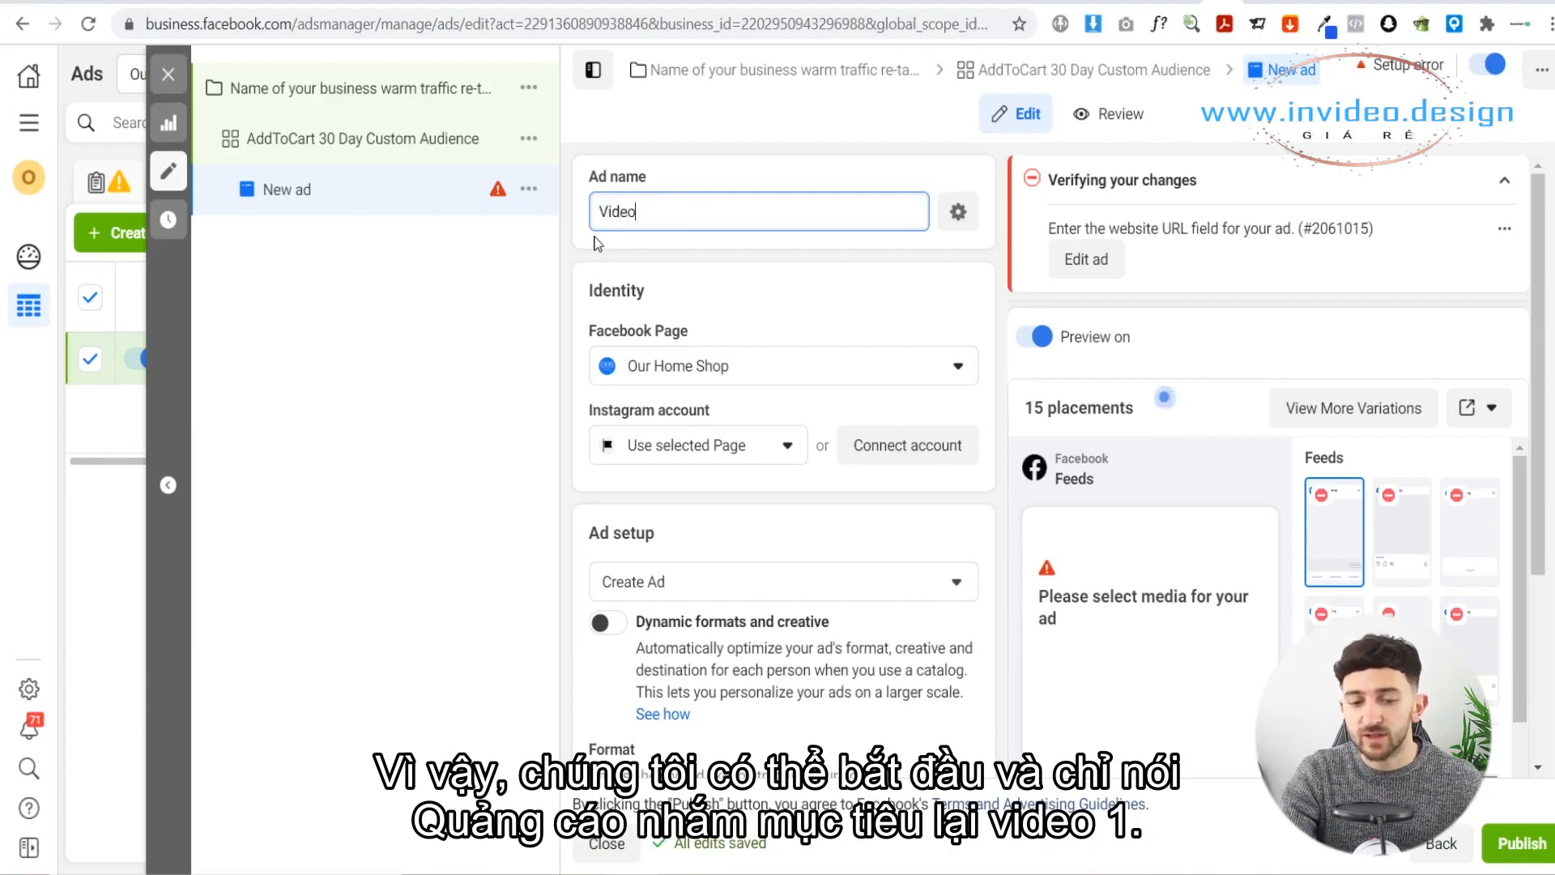
type(" Retargeting Ad 1")
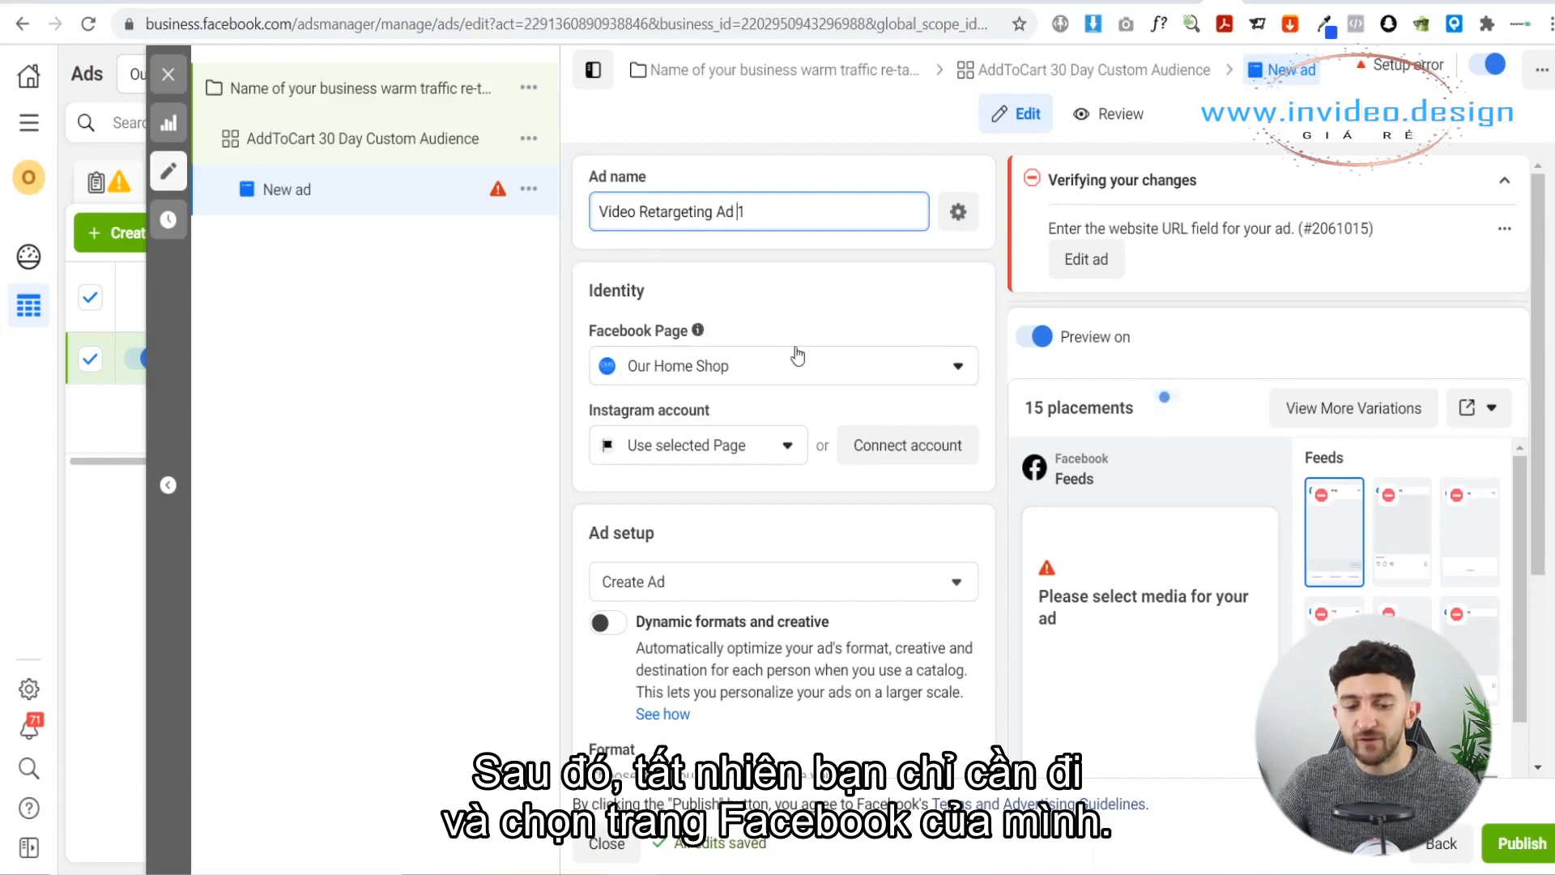
Add the first InVideo suit video from the account videos as the ad's media, keeping the suggested placement crops and varied aspect ratio
scroll(815, 340, "down", 3)
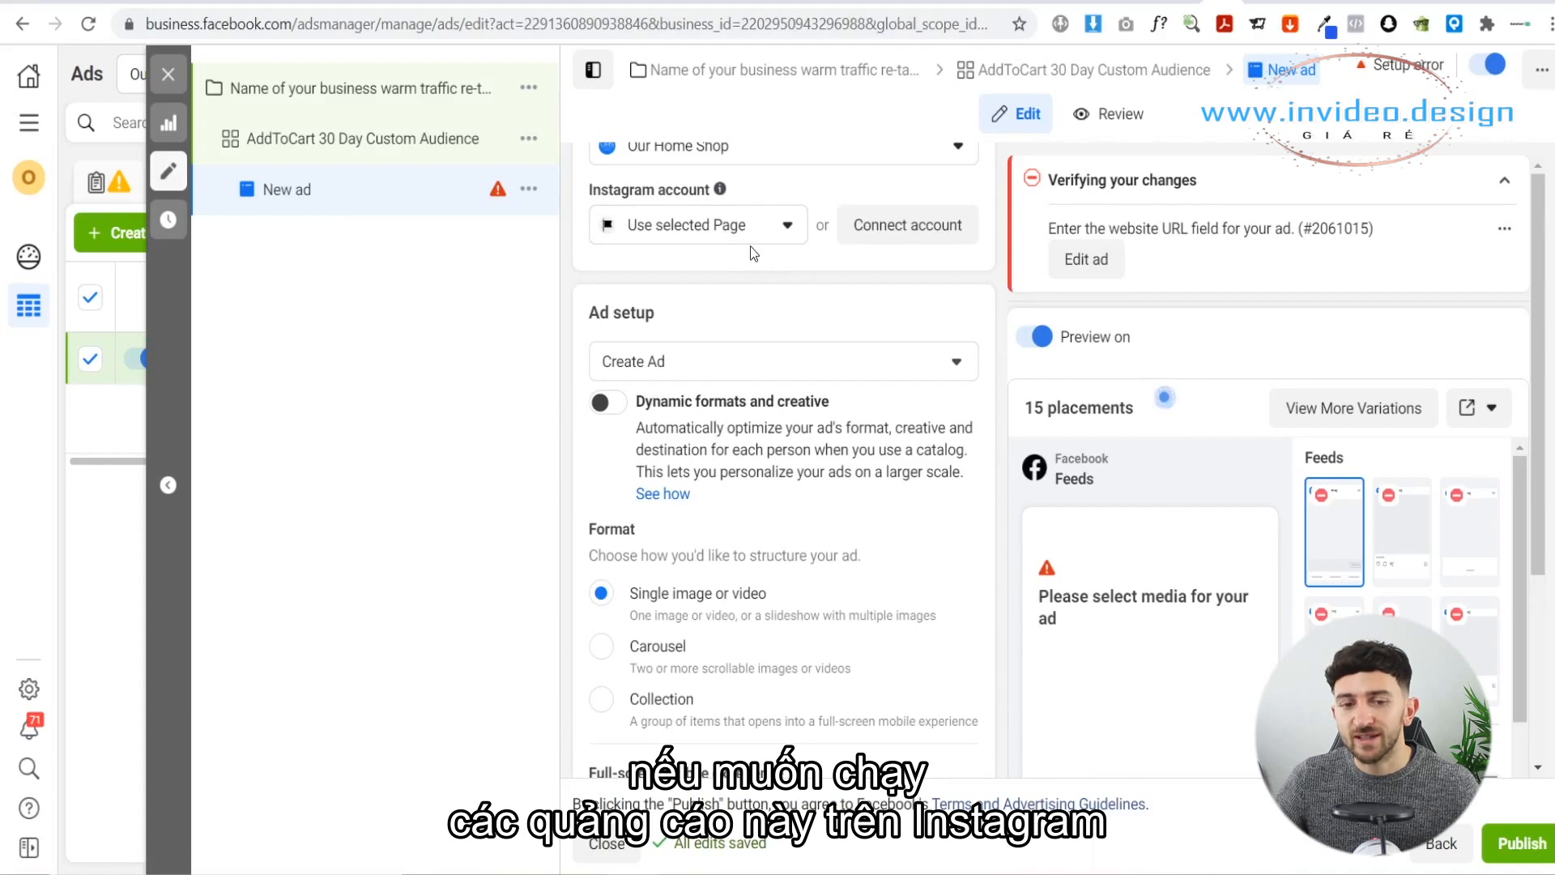
scroll(739, 302, "down", 1)
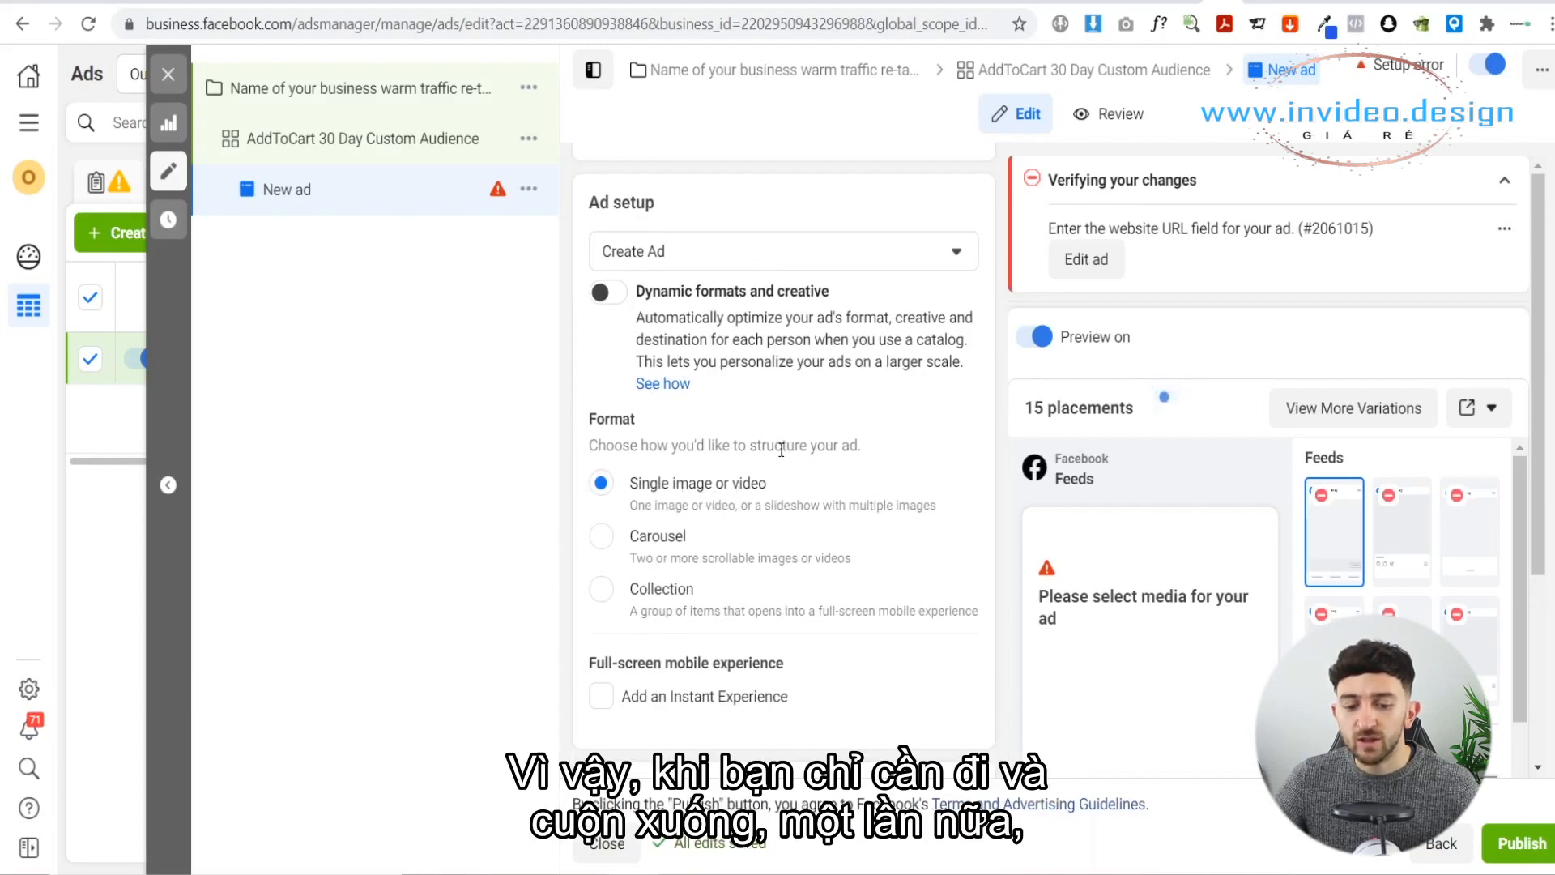
scroll(782, 457, "down", 1)
scroll(780, 457, "down", 4)
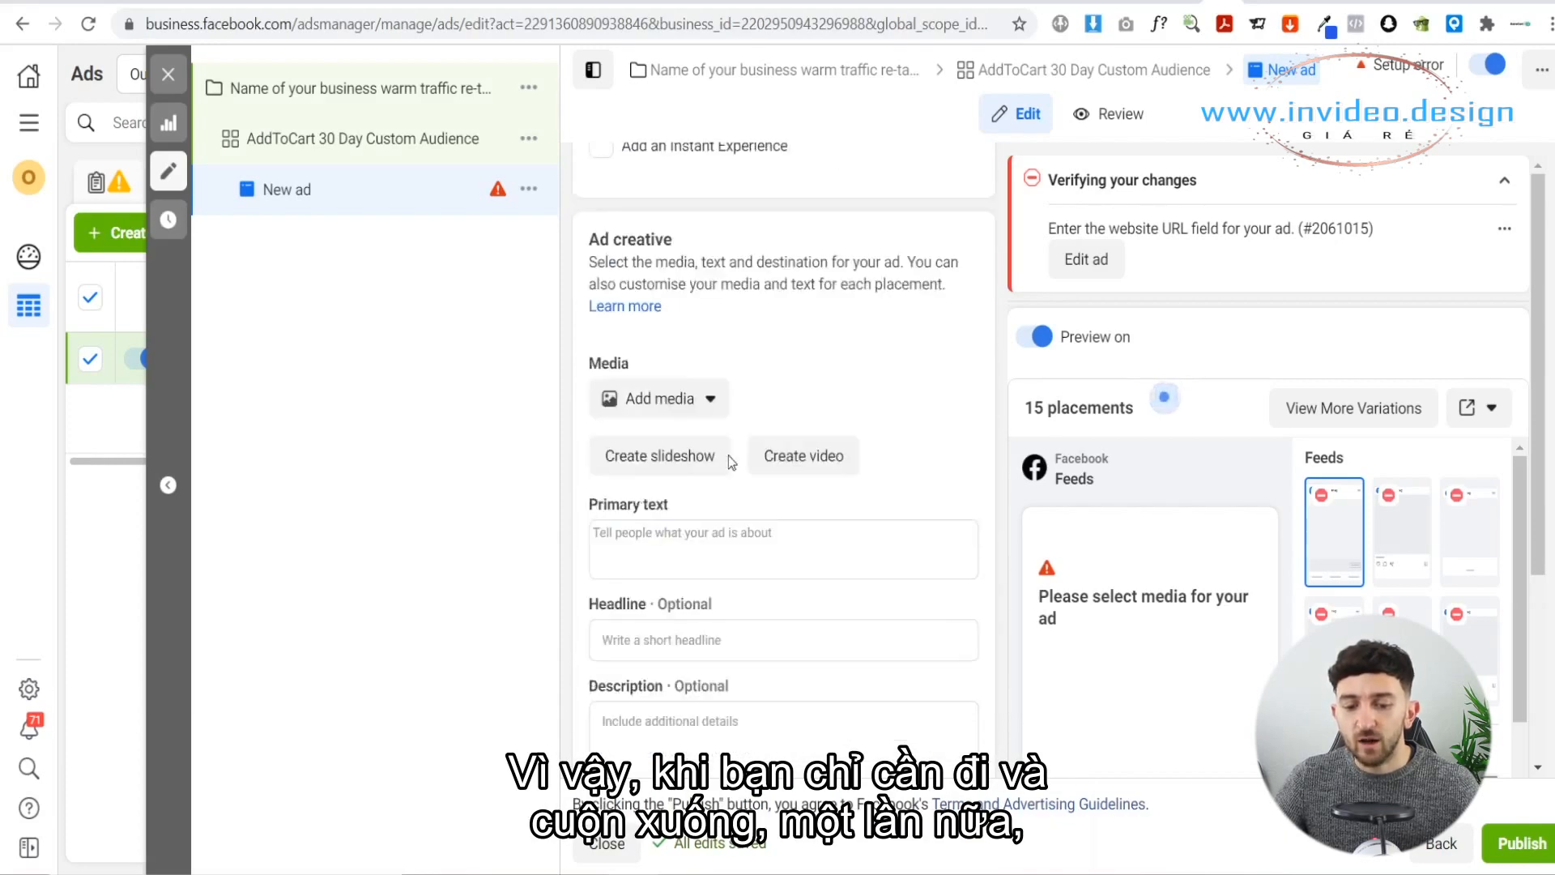
left_click(669, 405)
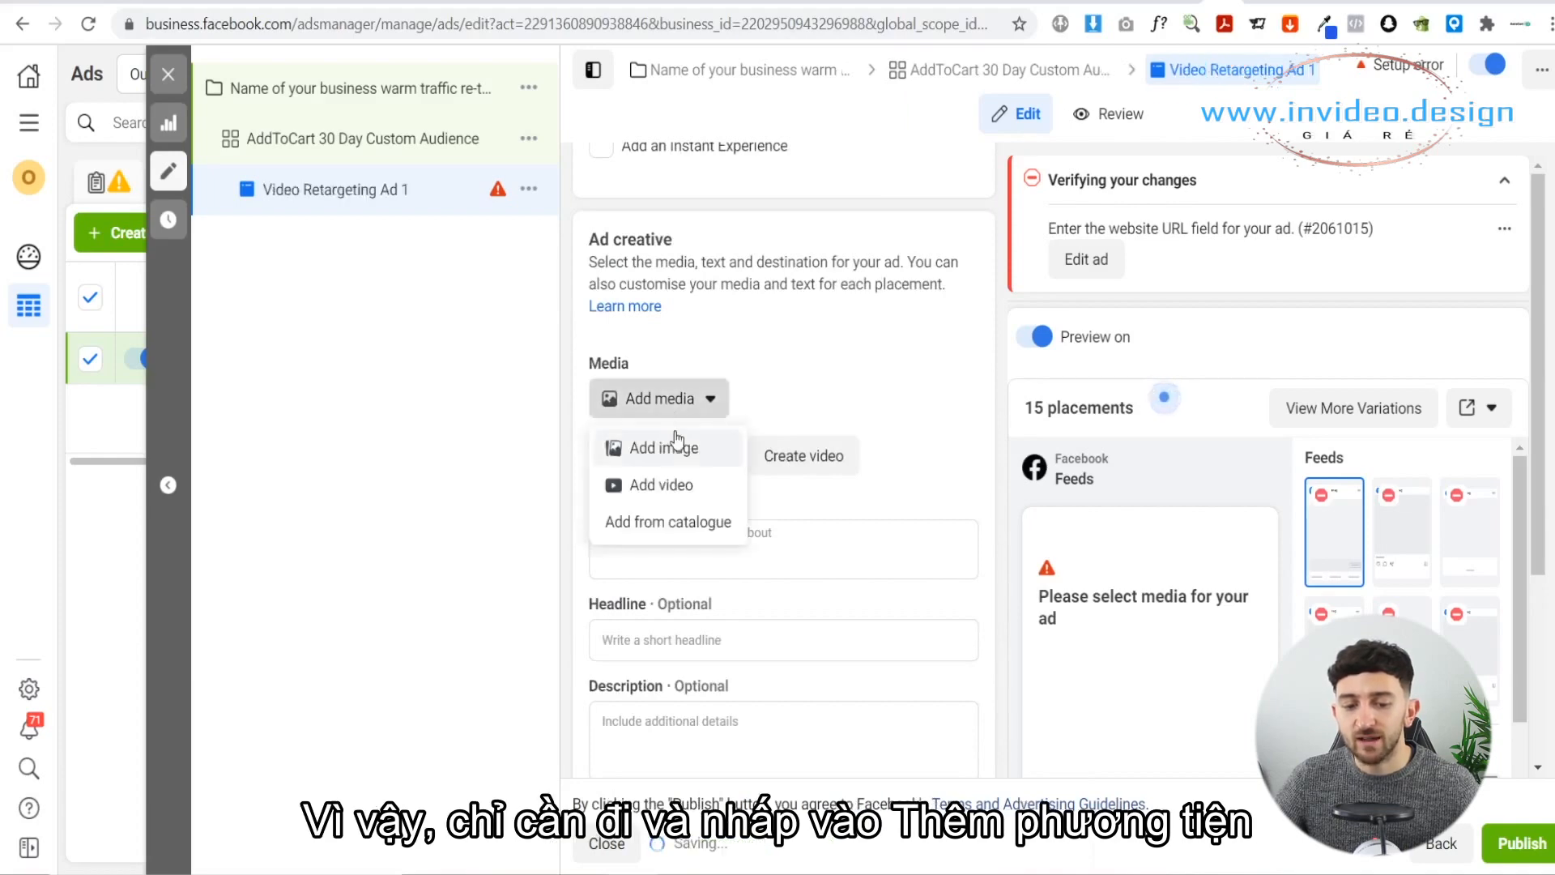
left_click(675, 489)
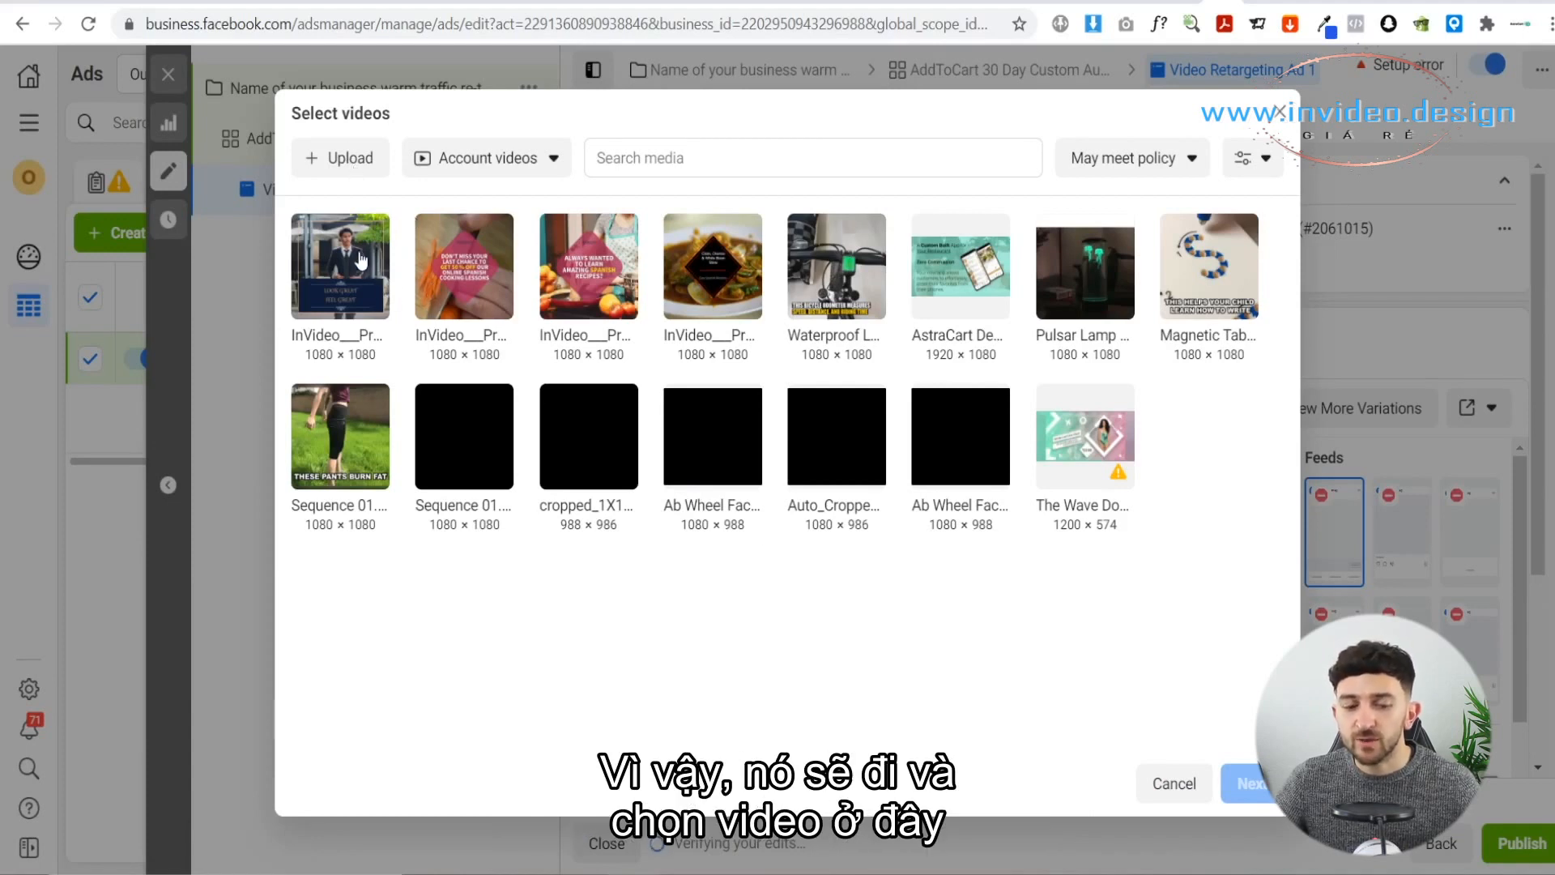
left_click(340, 267)
left_click(1248, 784)
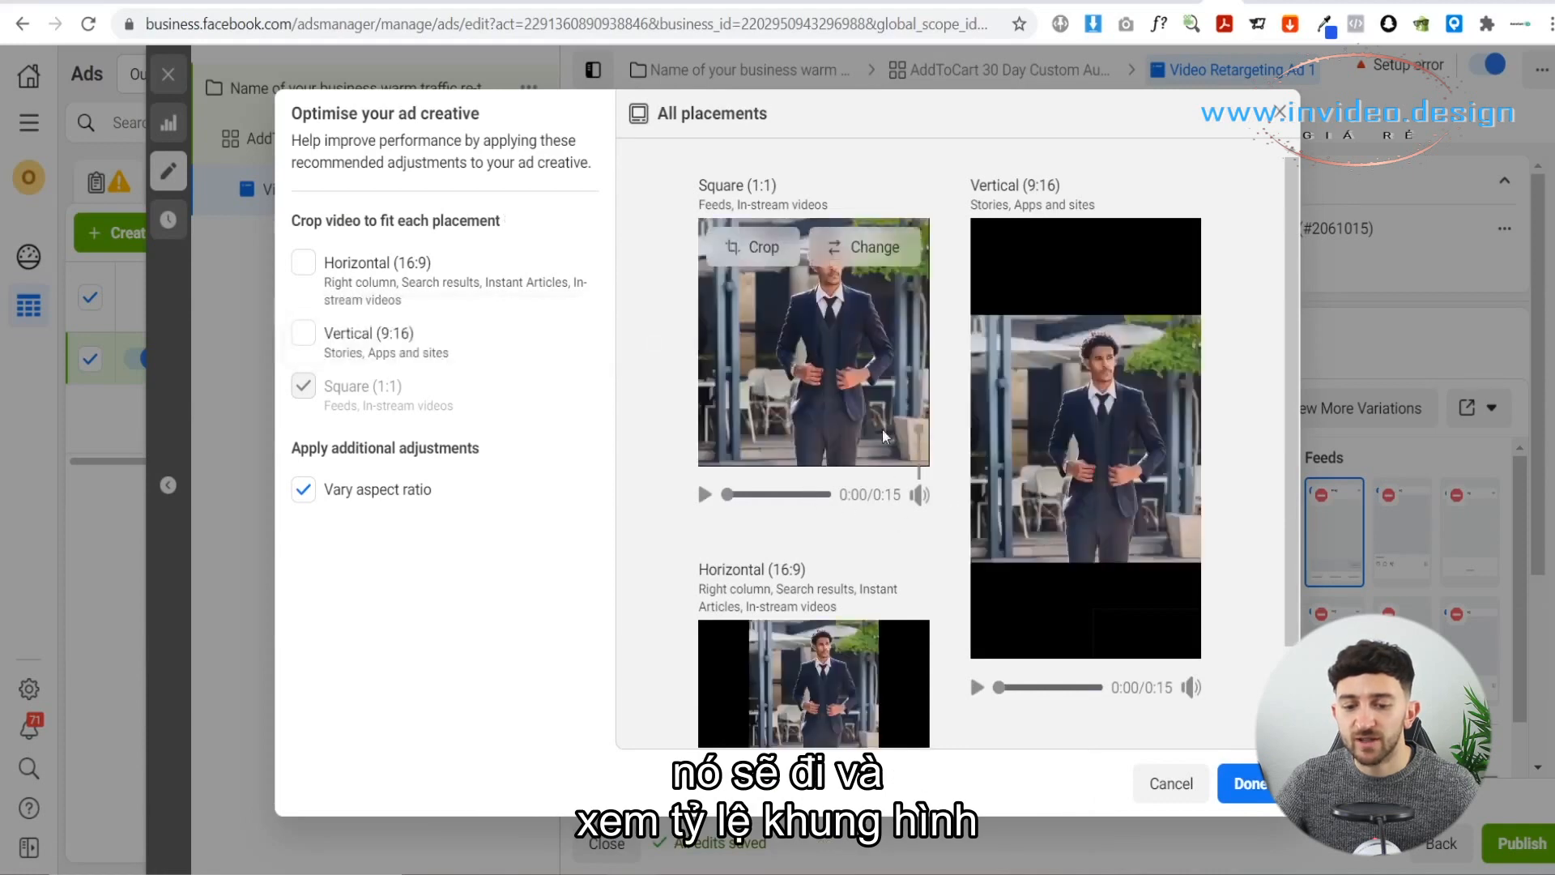
mouse_move(899, 408)
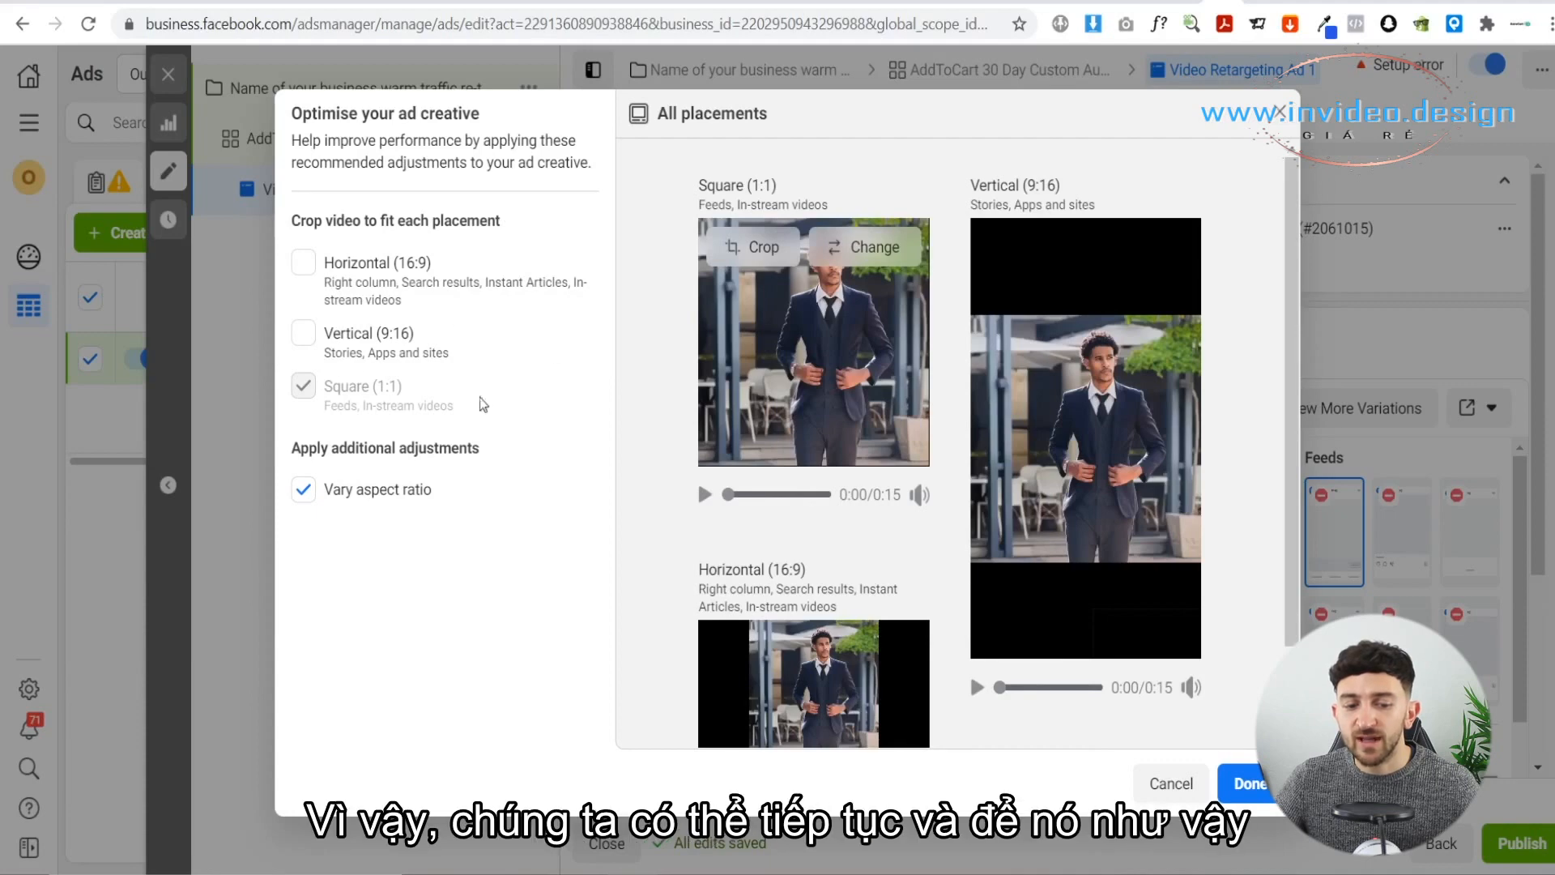
left_click(1248, 790)
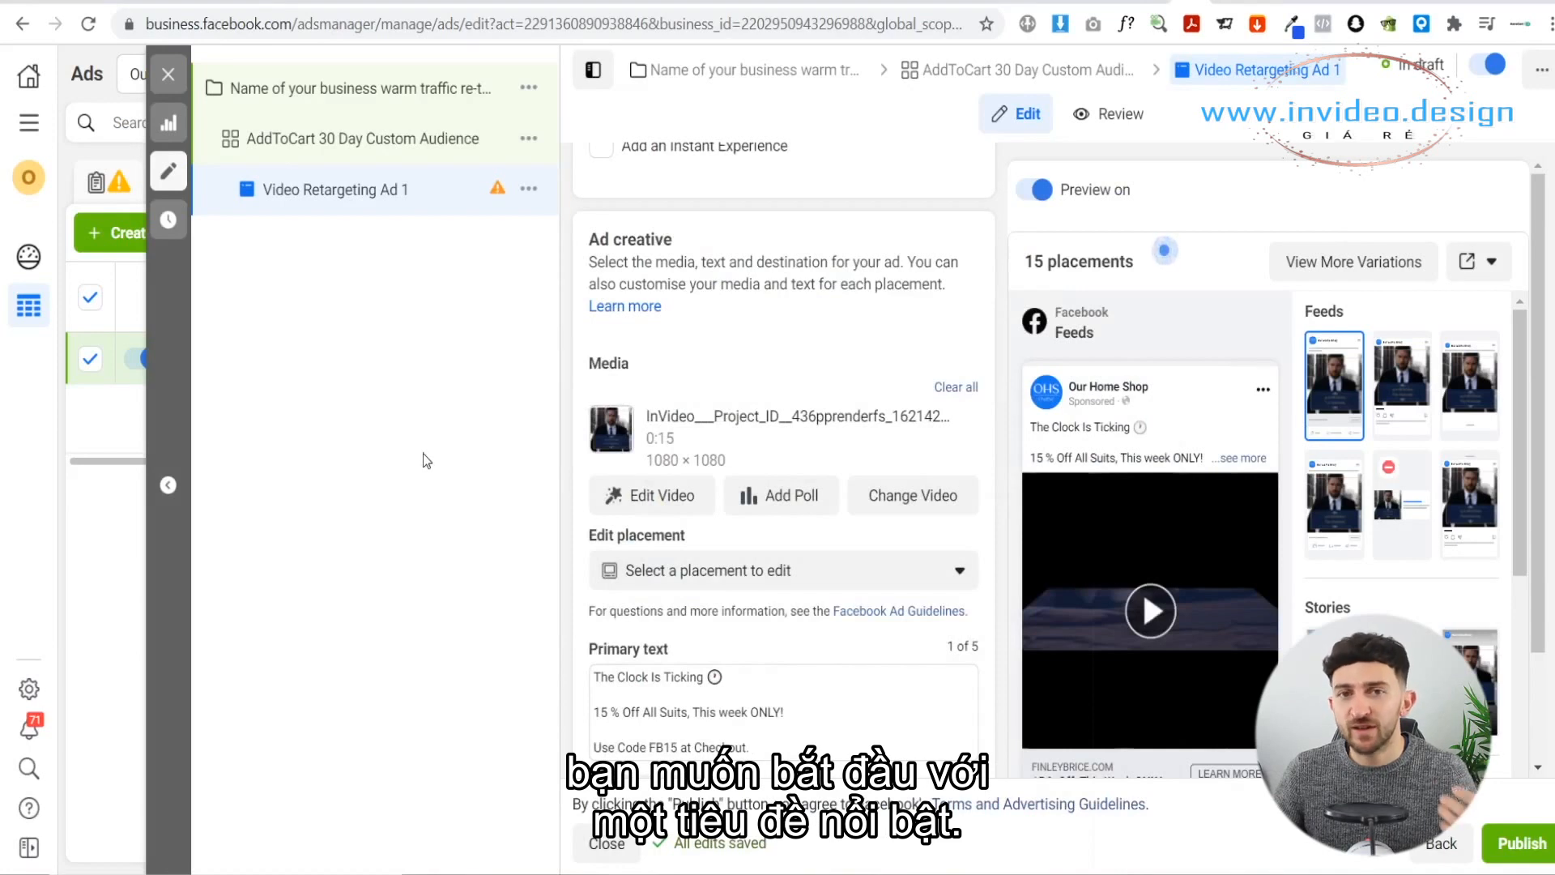
Look at the One O'Clock emoji page on Emojipedia, including its copy-and-paste section, and return to Ads Manager
mouse_move(1128, 460)
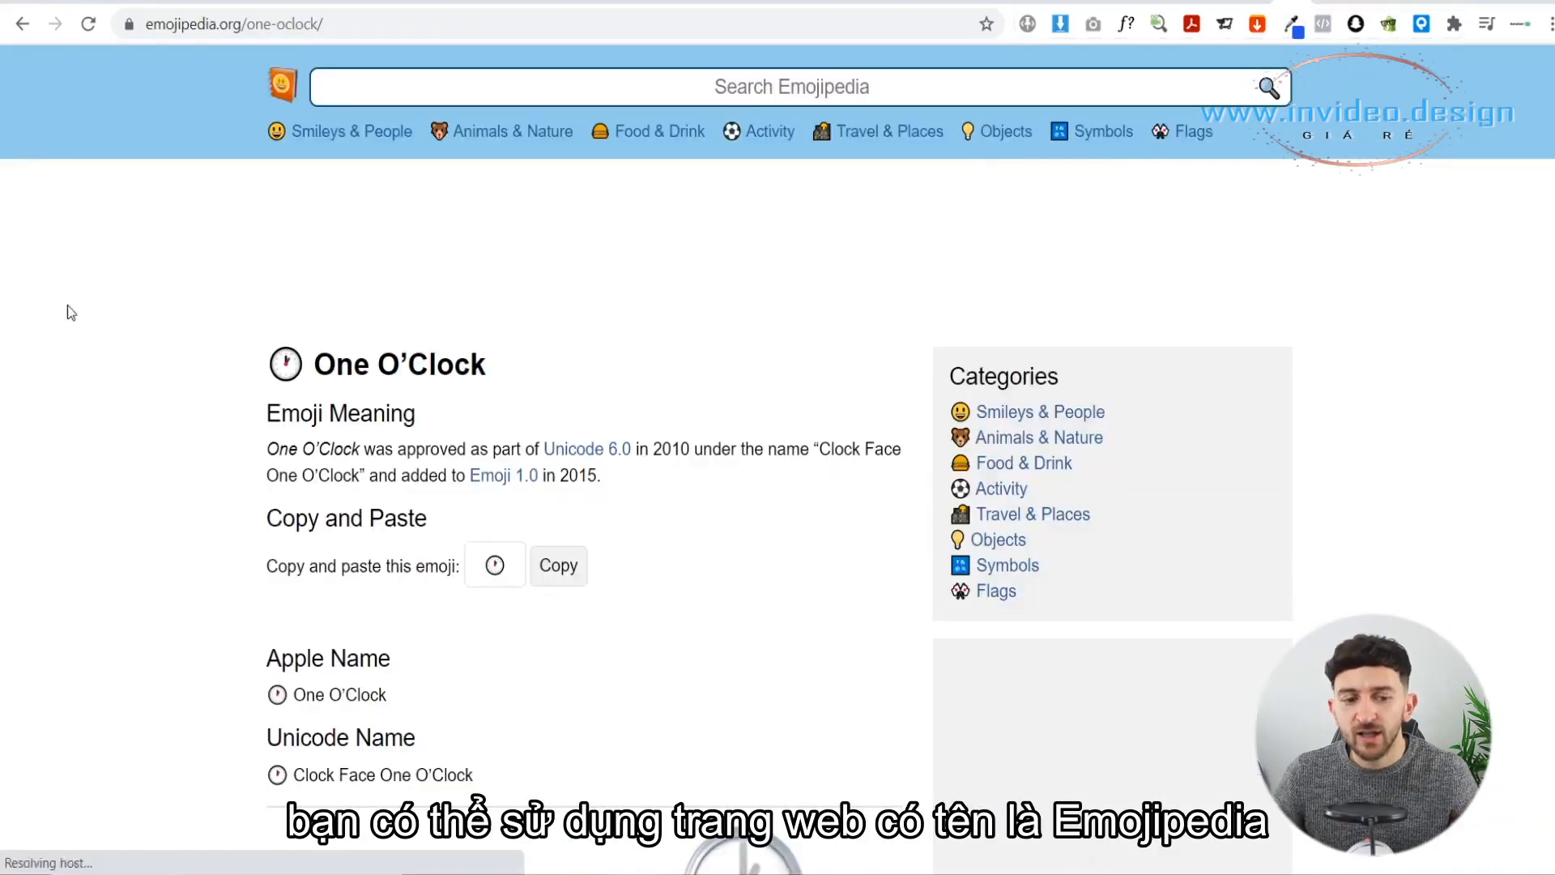
scroll(702, 541, "down", 3)
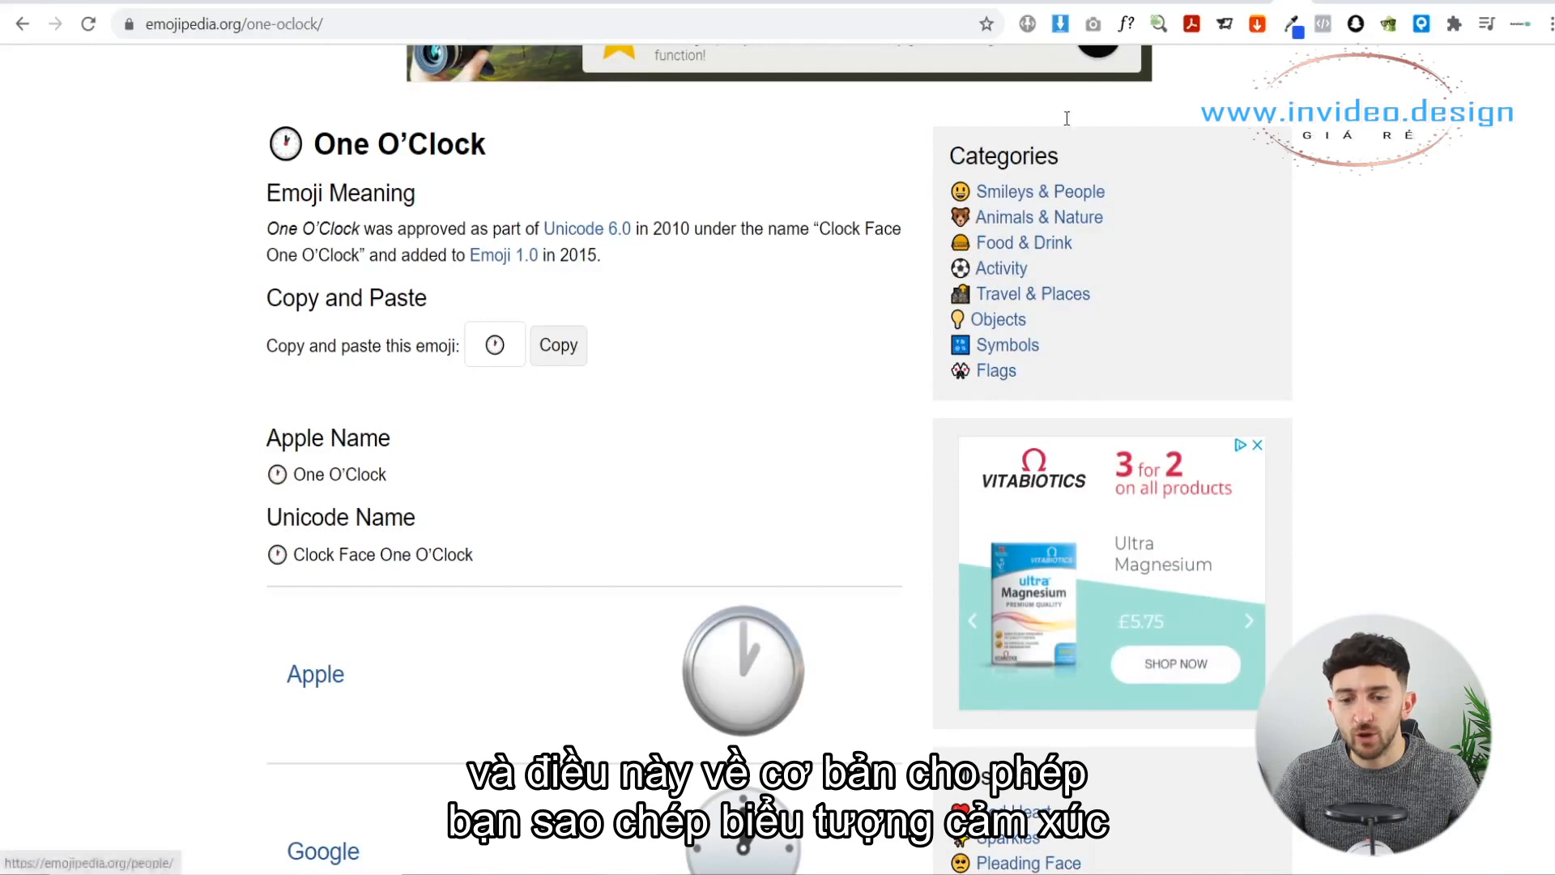
left_click(1193, 1)
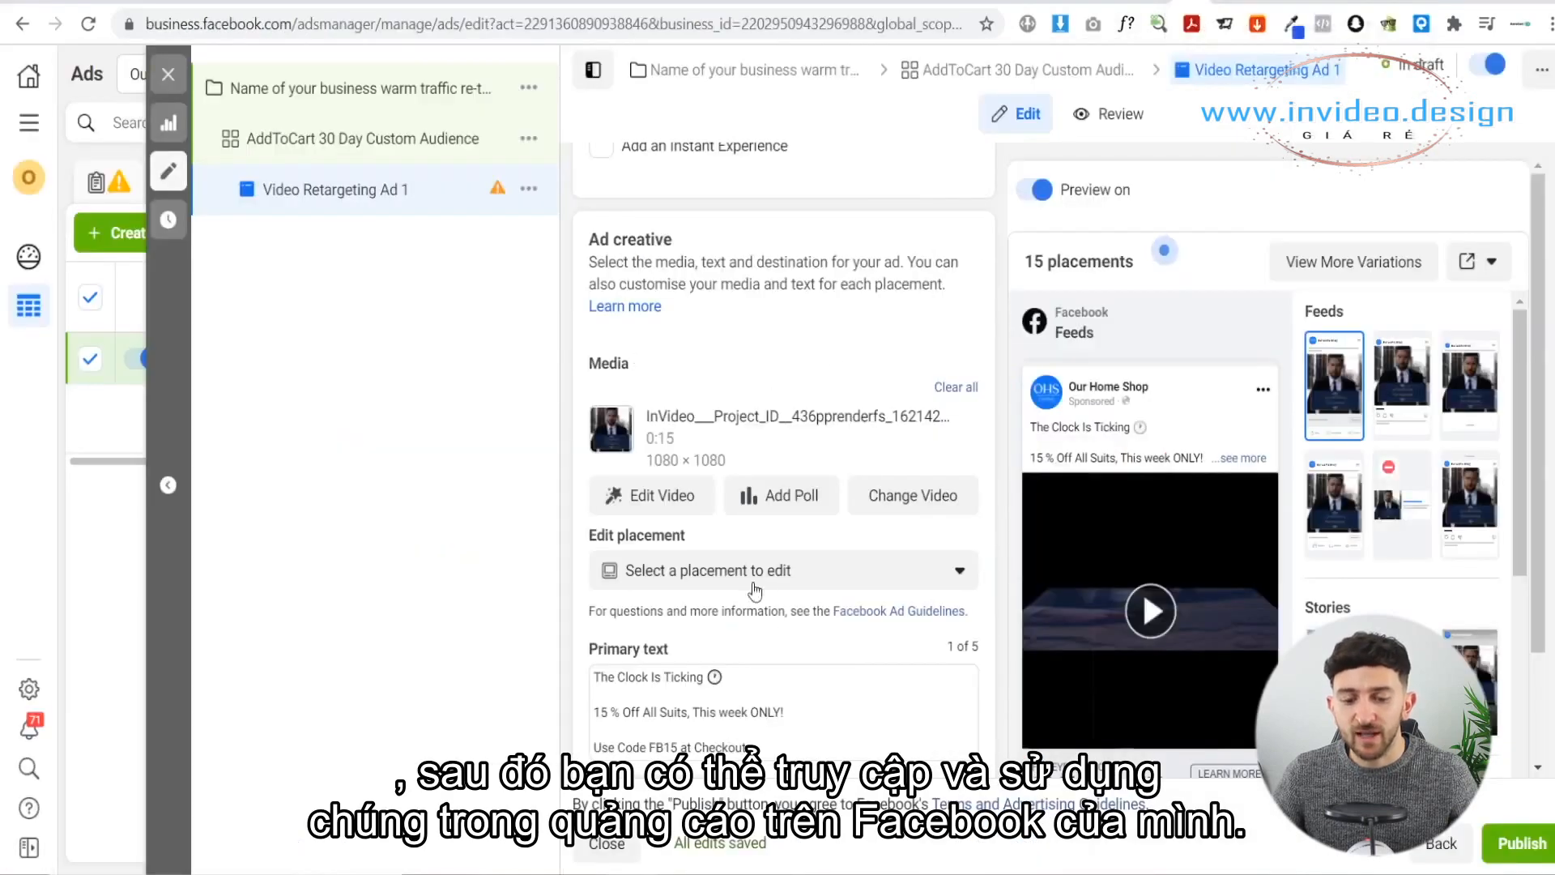
Review the ad's primary text and headline, and play the video in the Facebook Feeds preview through to its closing scene
scroll(834, 608, "down", 3)
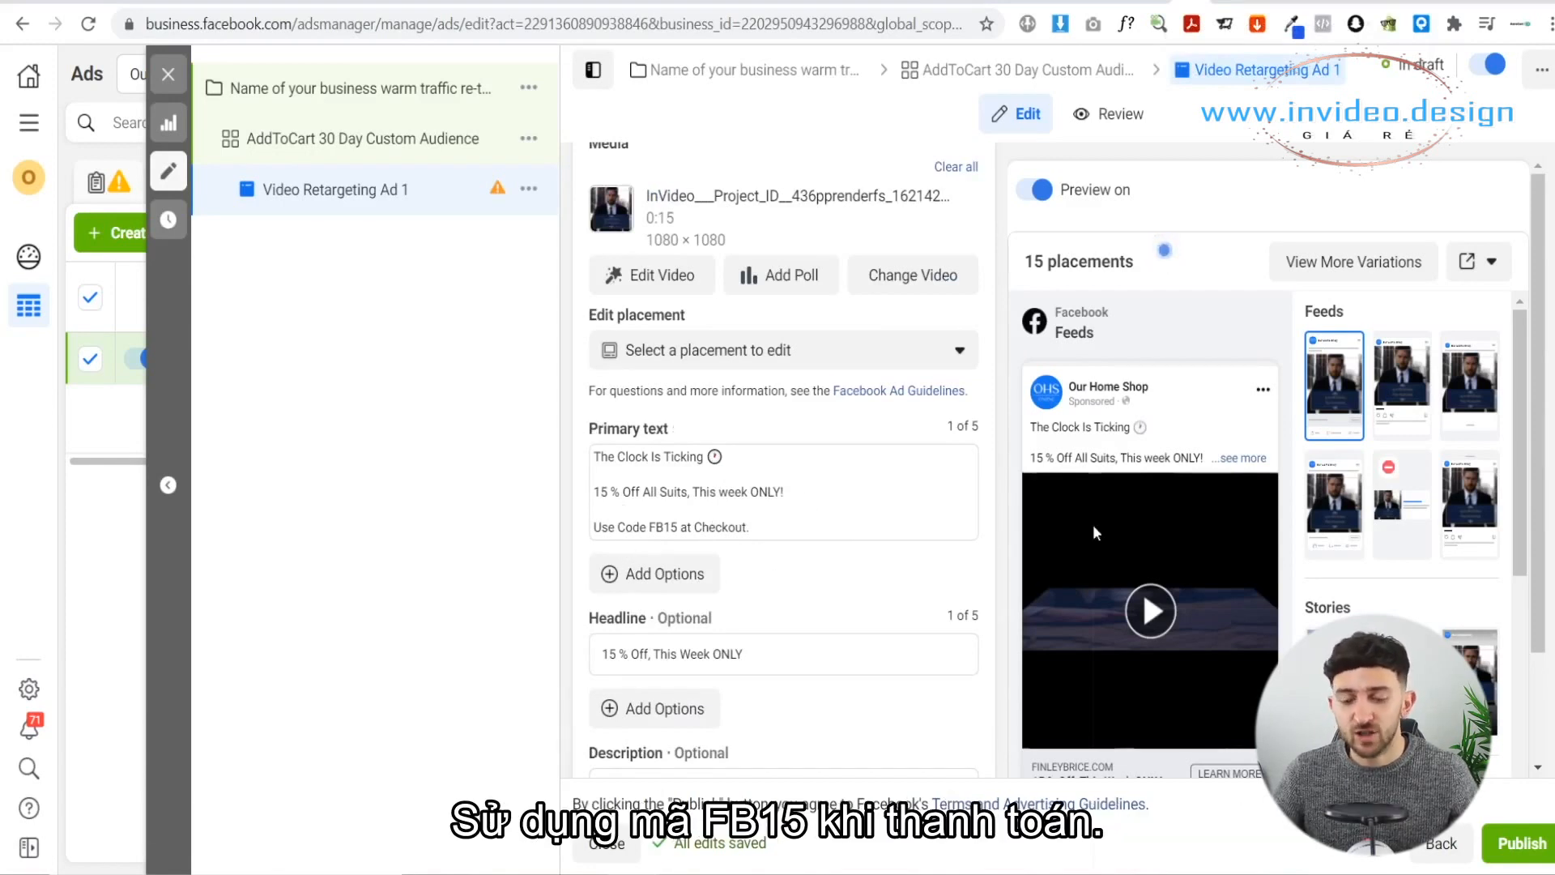
left_click(1132, 621)
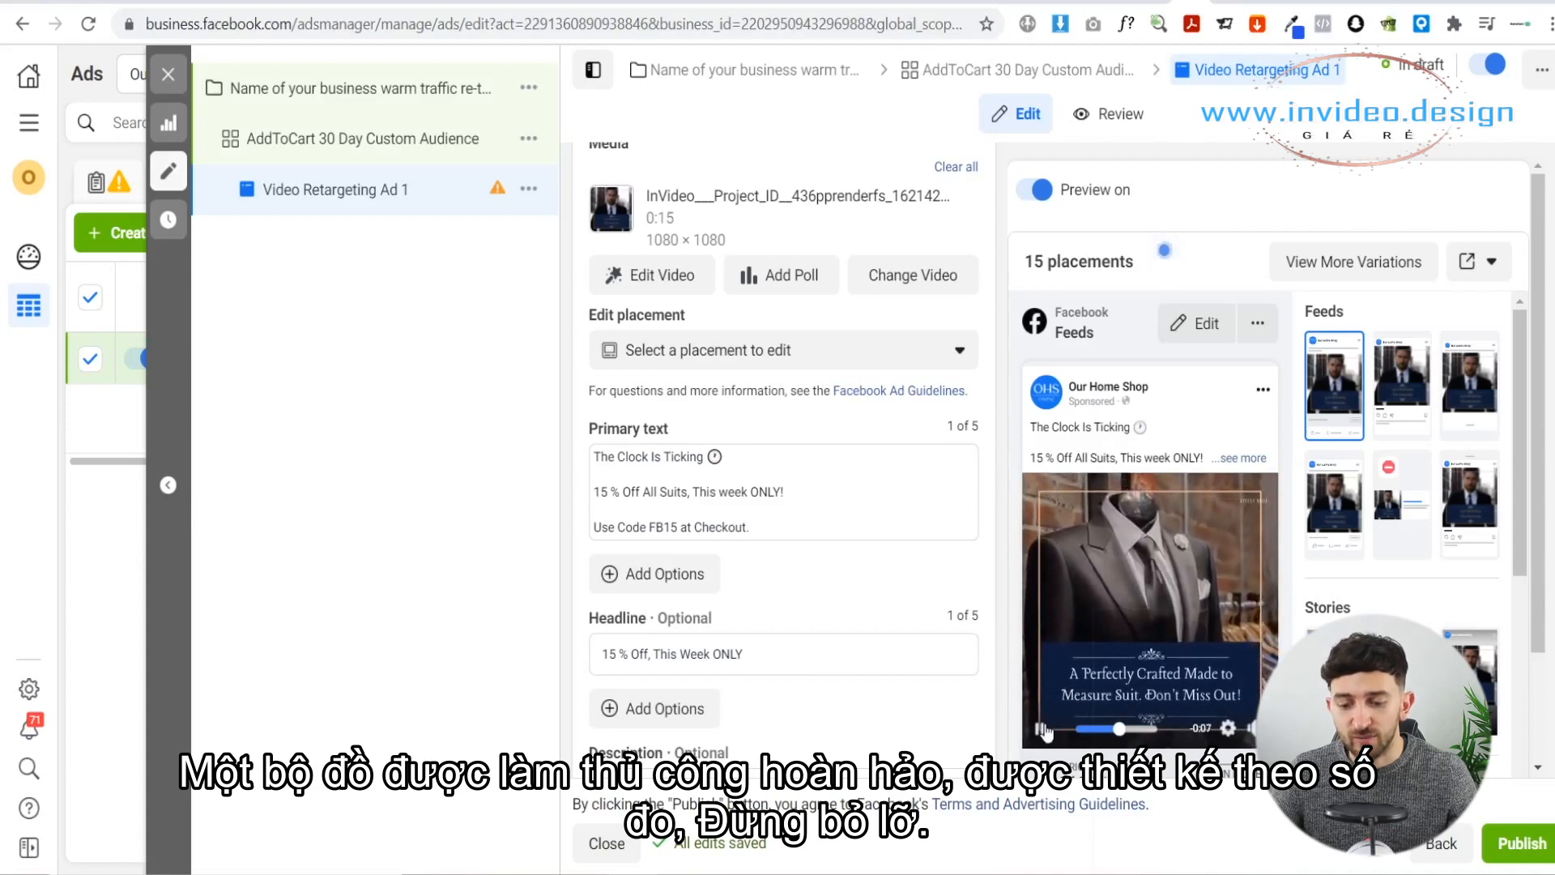
left_click(1147, 729)
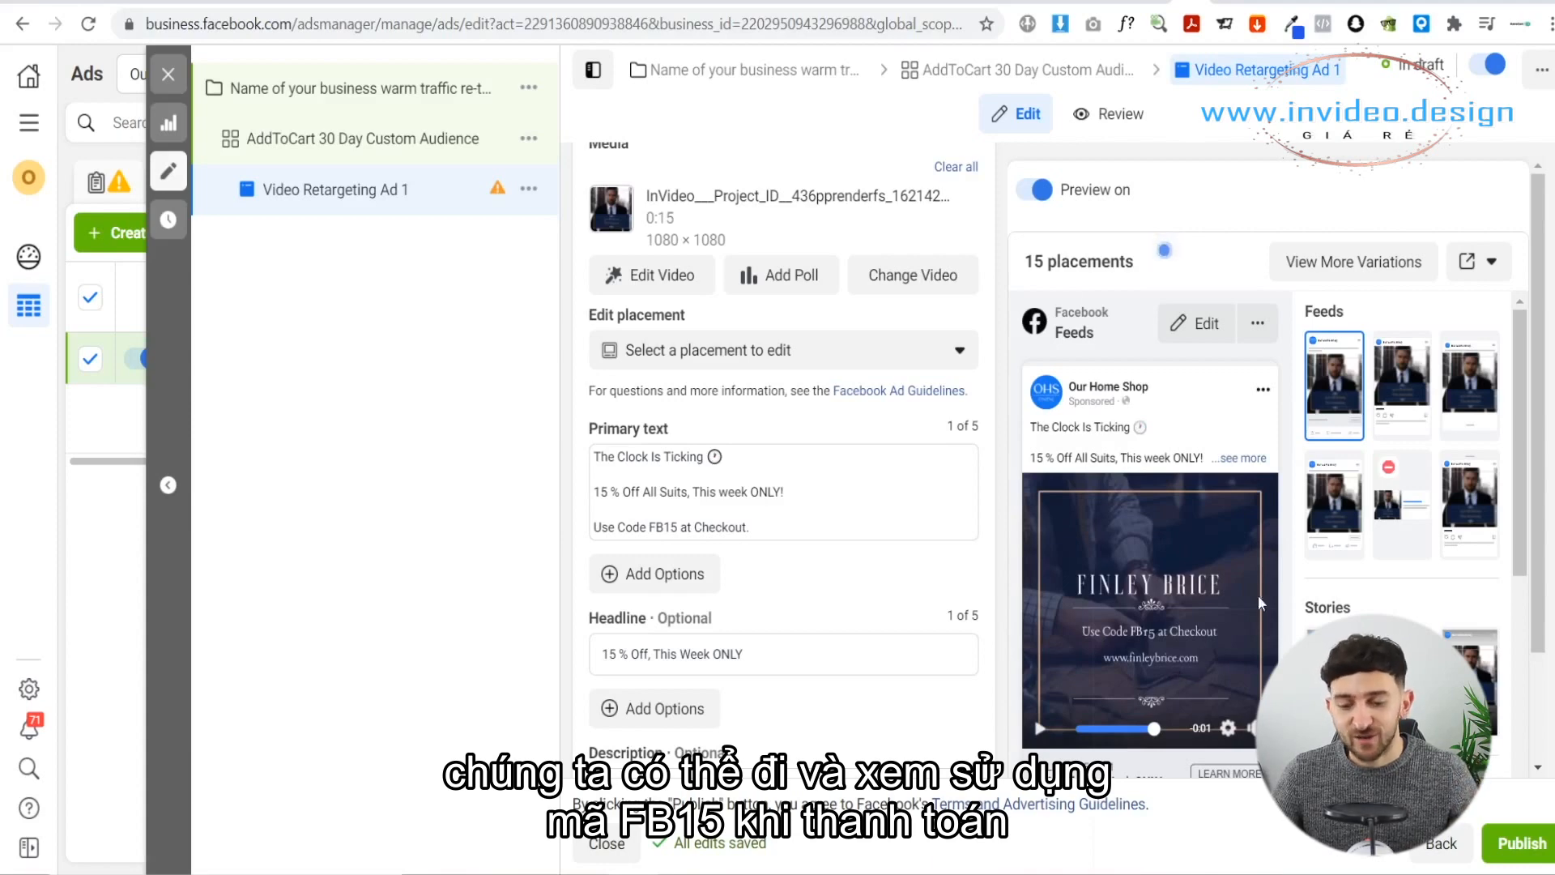
scroll(891, 500, "down", 1)
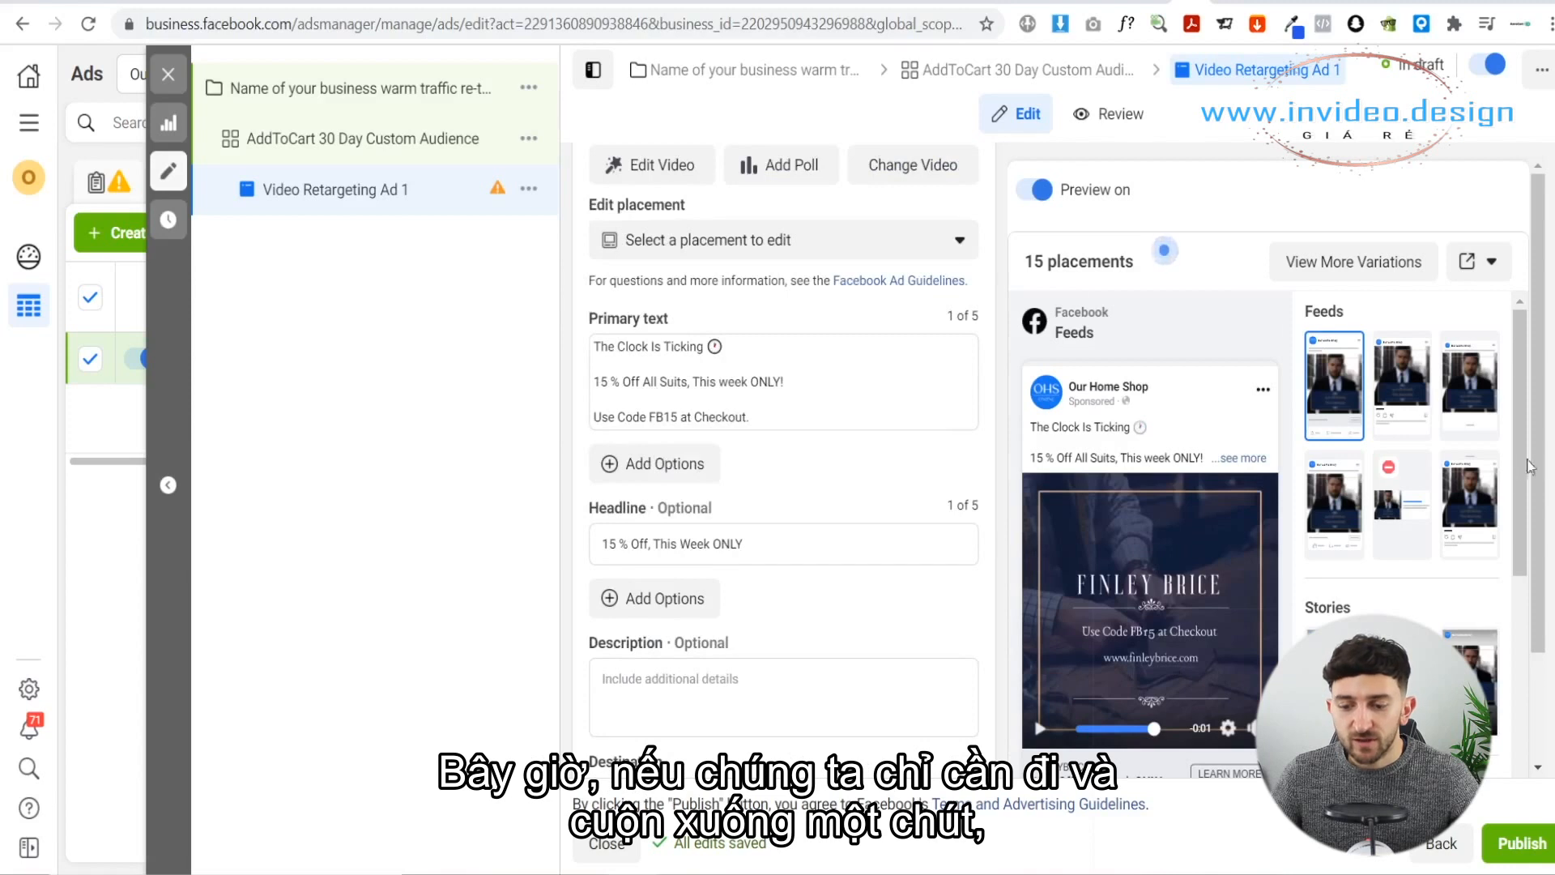
scroll(1473, 499, "down", 1)
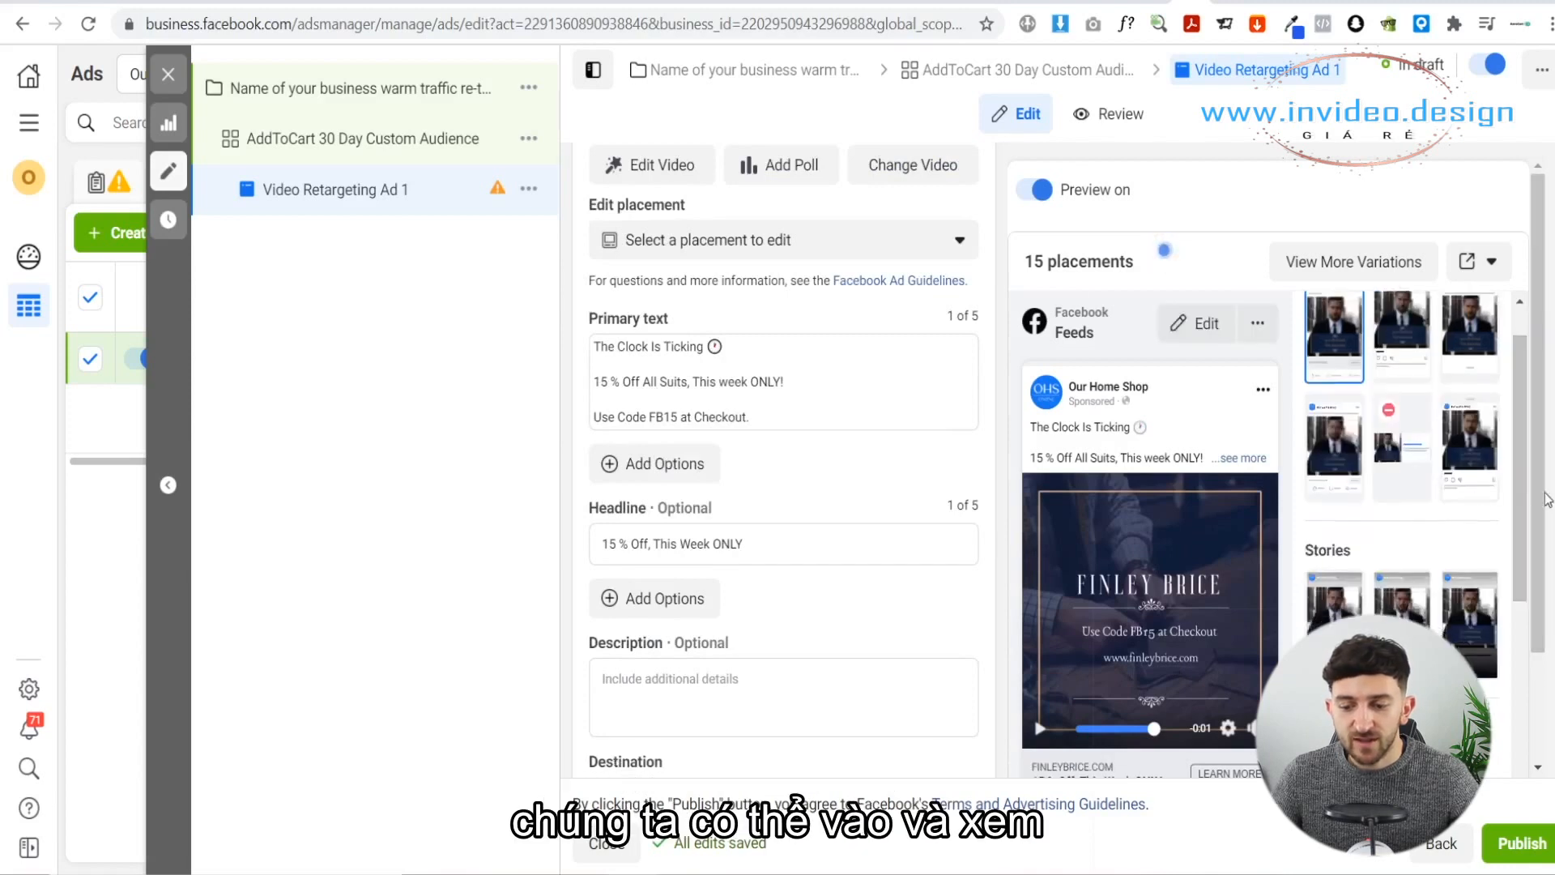
scroll(1543, 498, "down", 1)
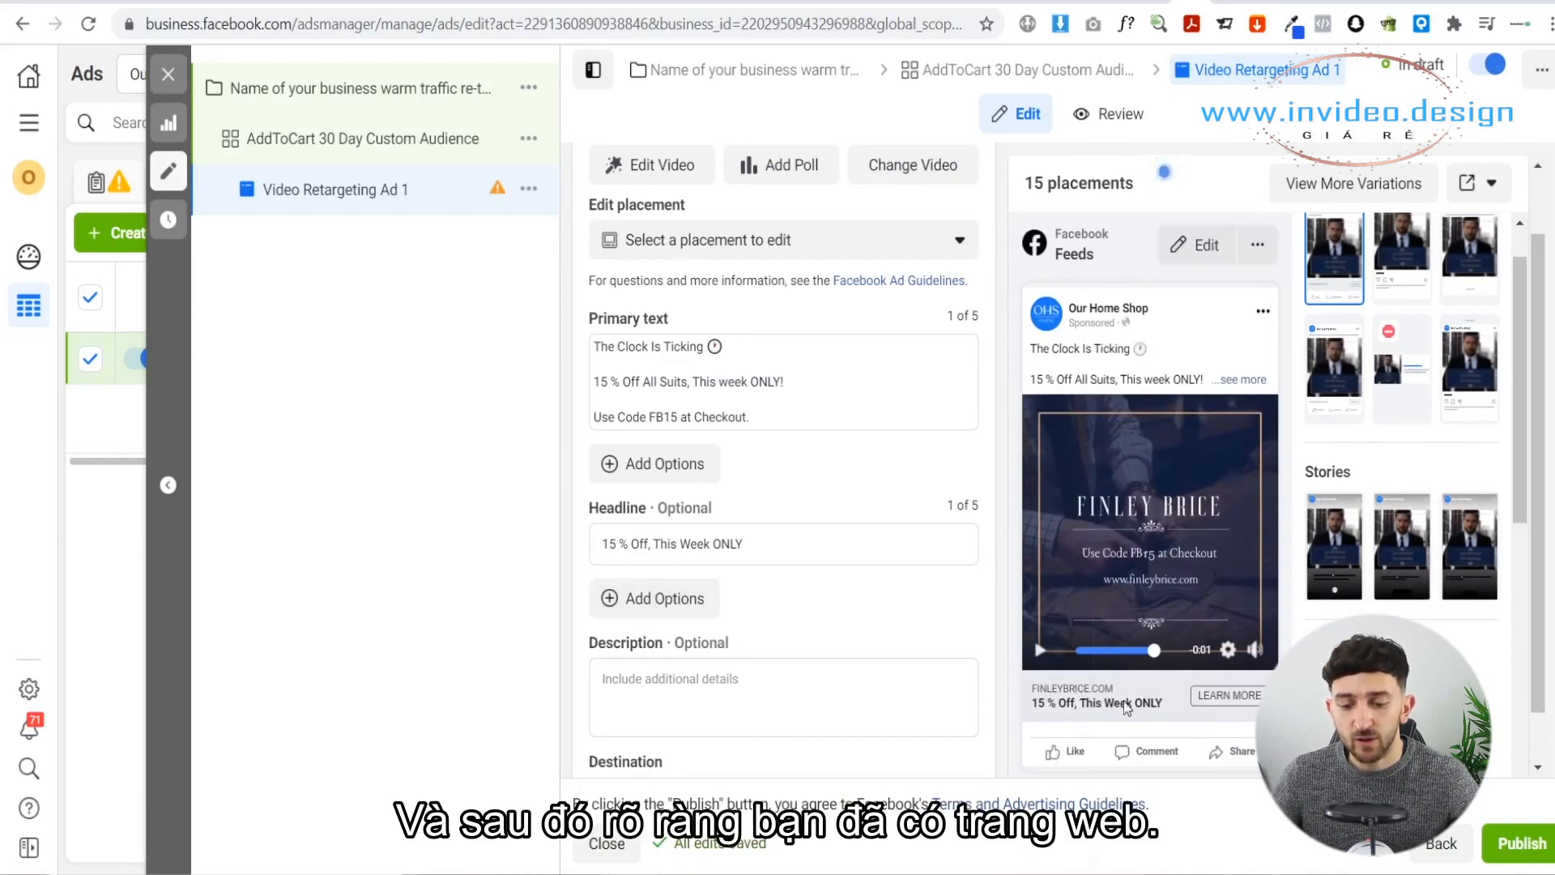
Set the ad's call to action to Shop Now
scroll(730, 507, "down", 3)
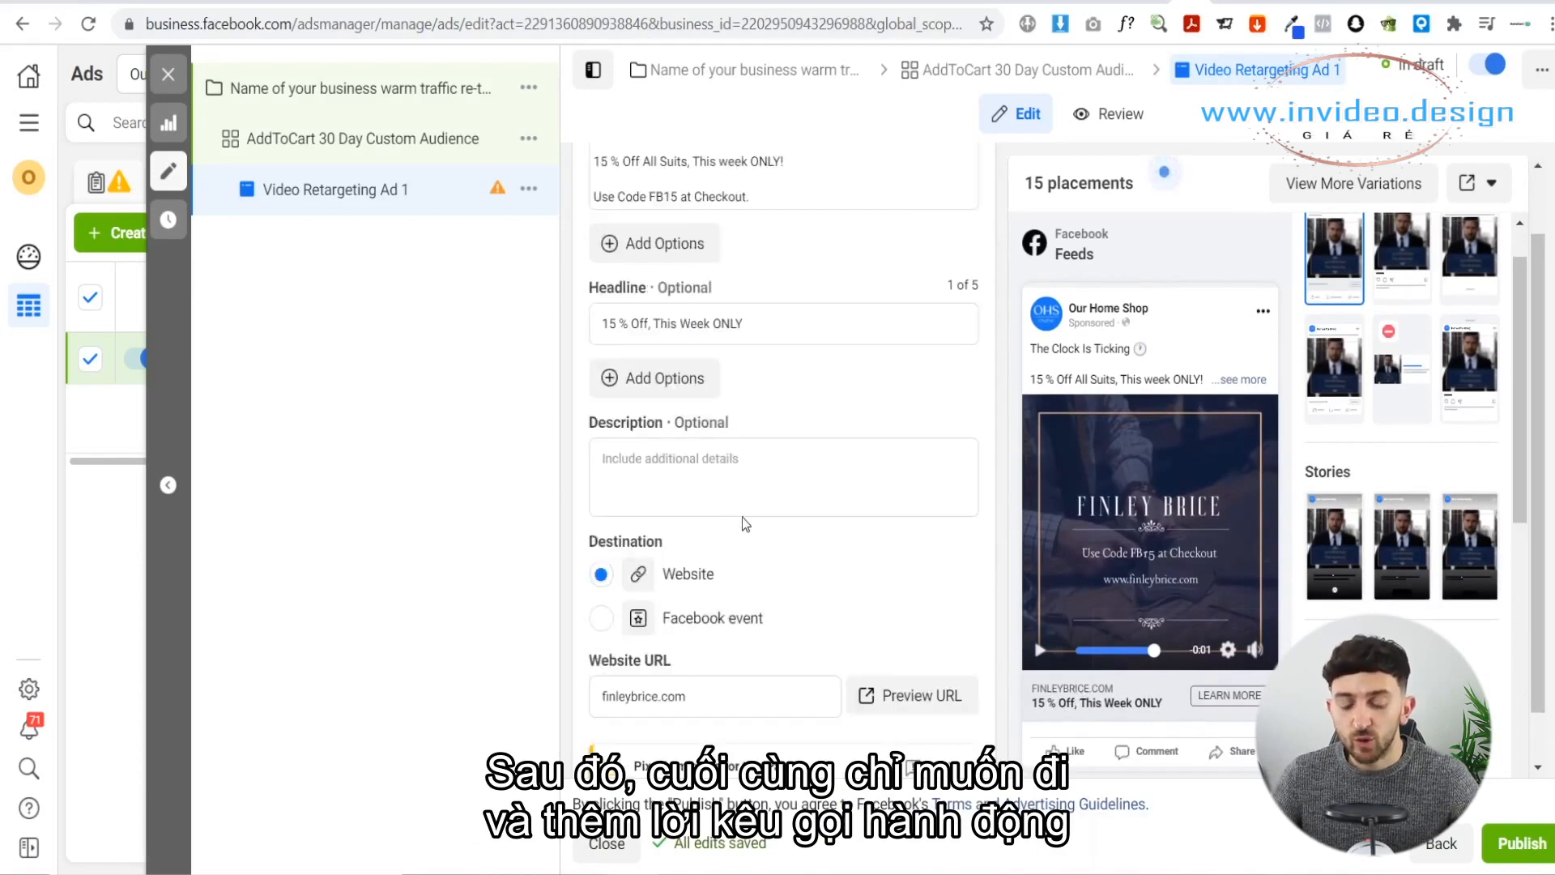
scroll(750, 475, "down", 4)
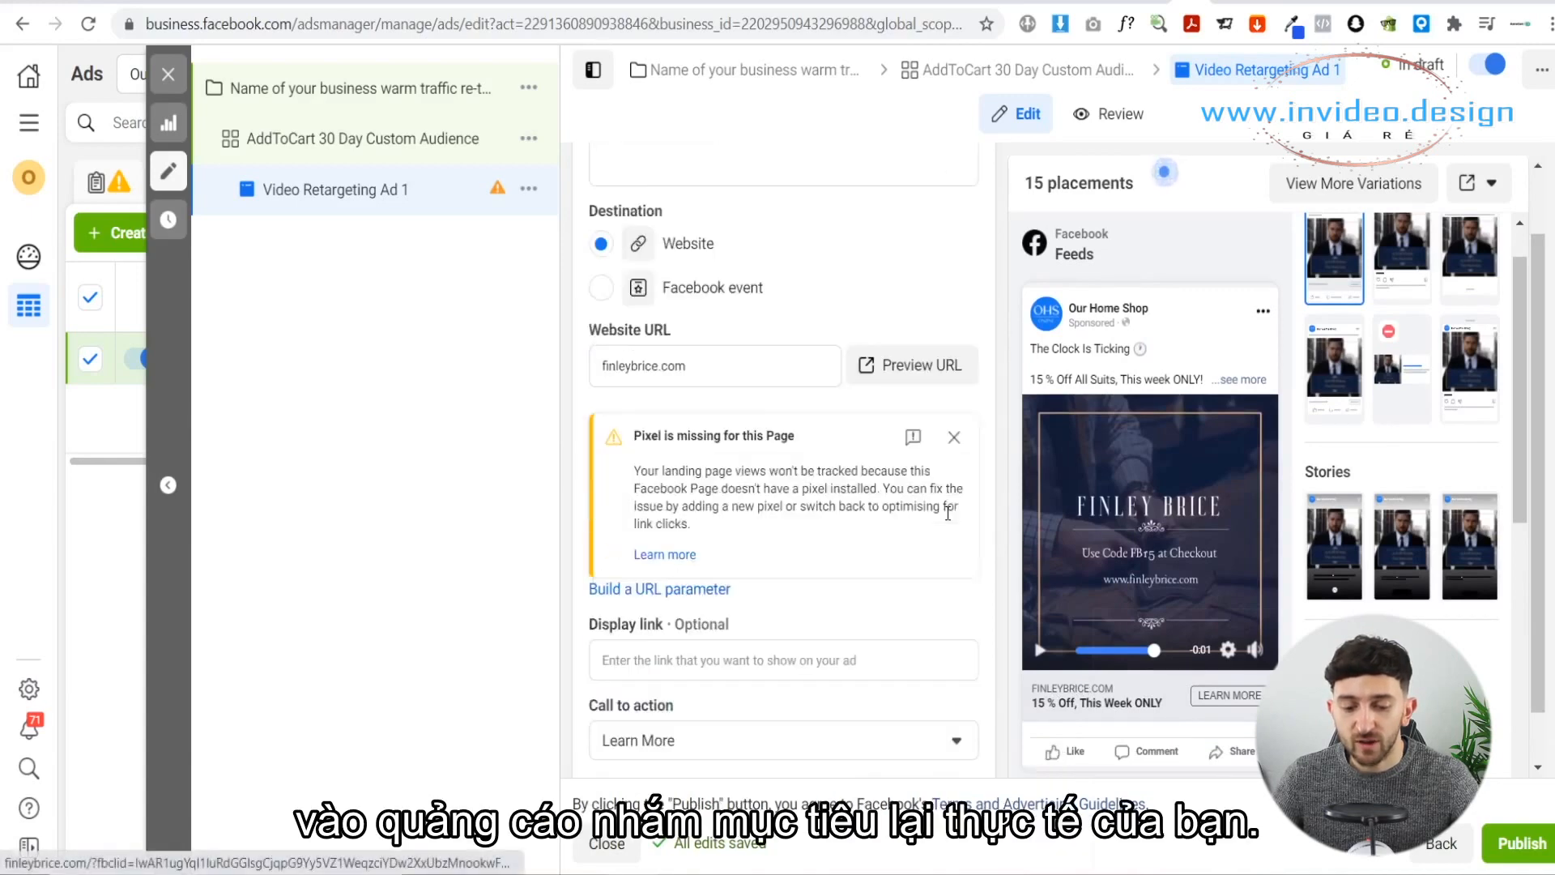
scroll(672, 611, "down", 4)
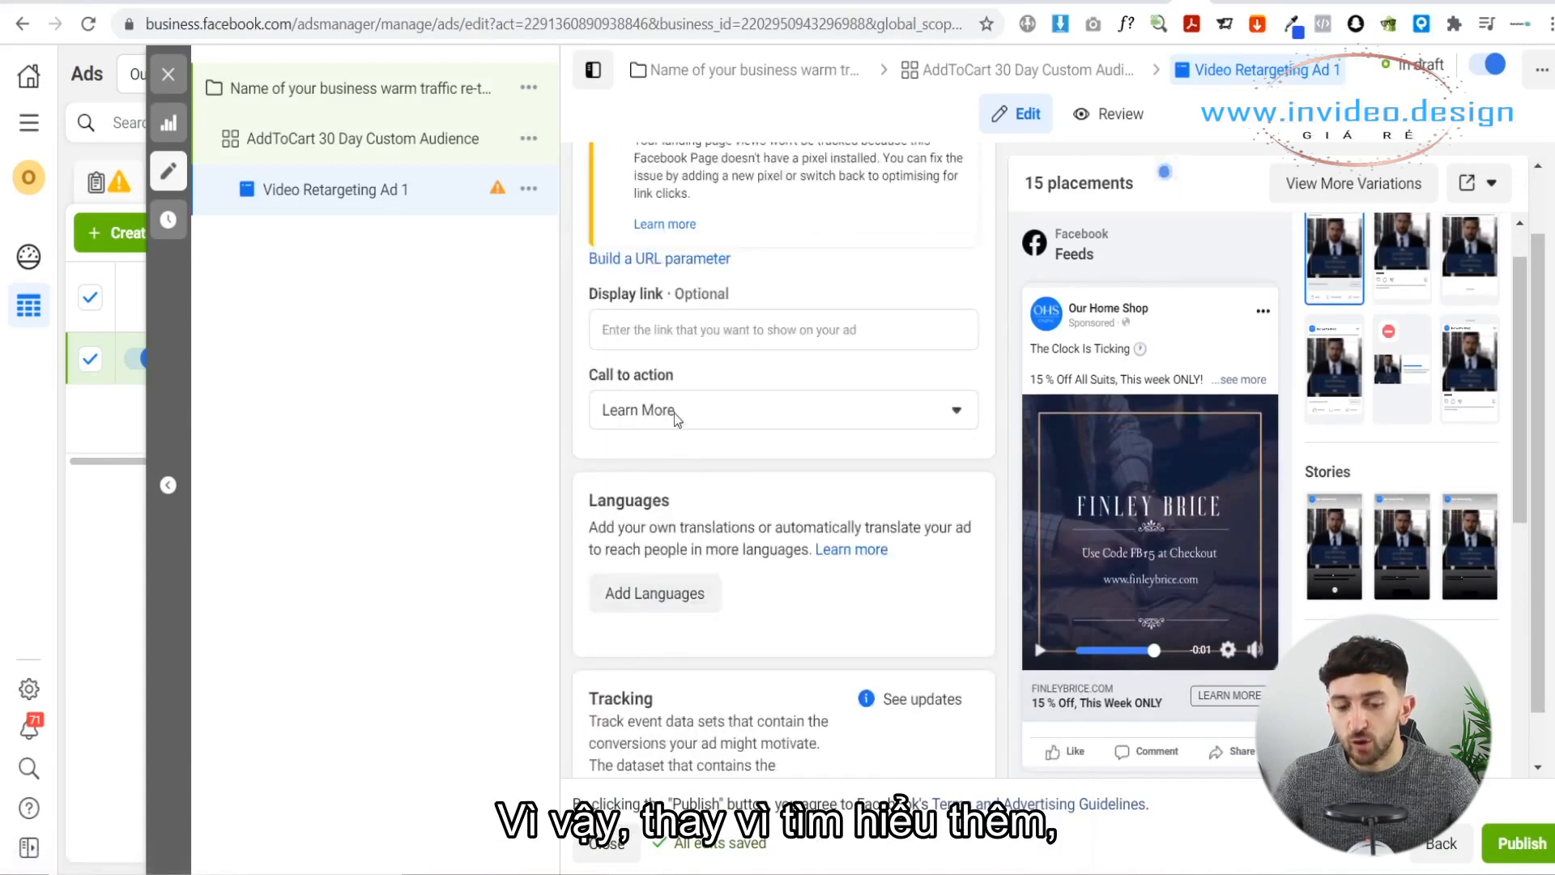
left_click(673, 413)
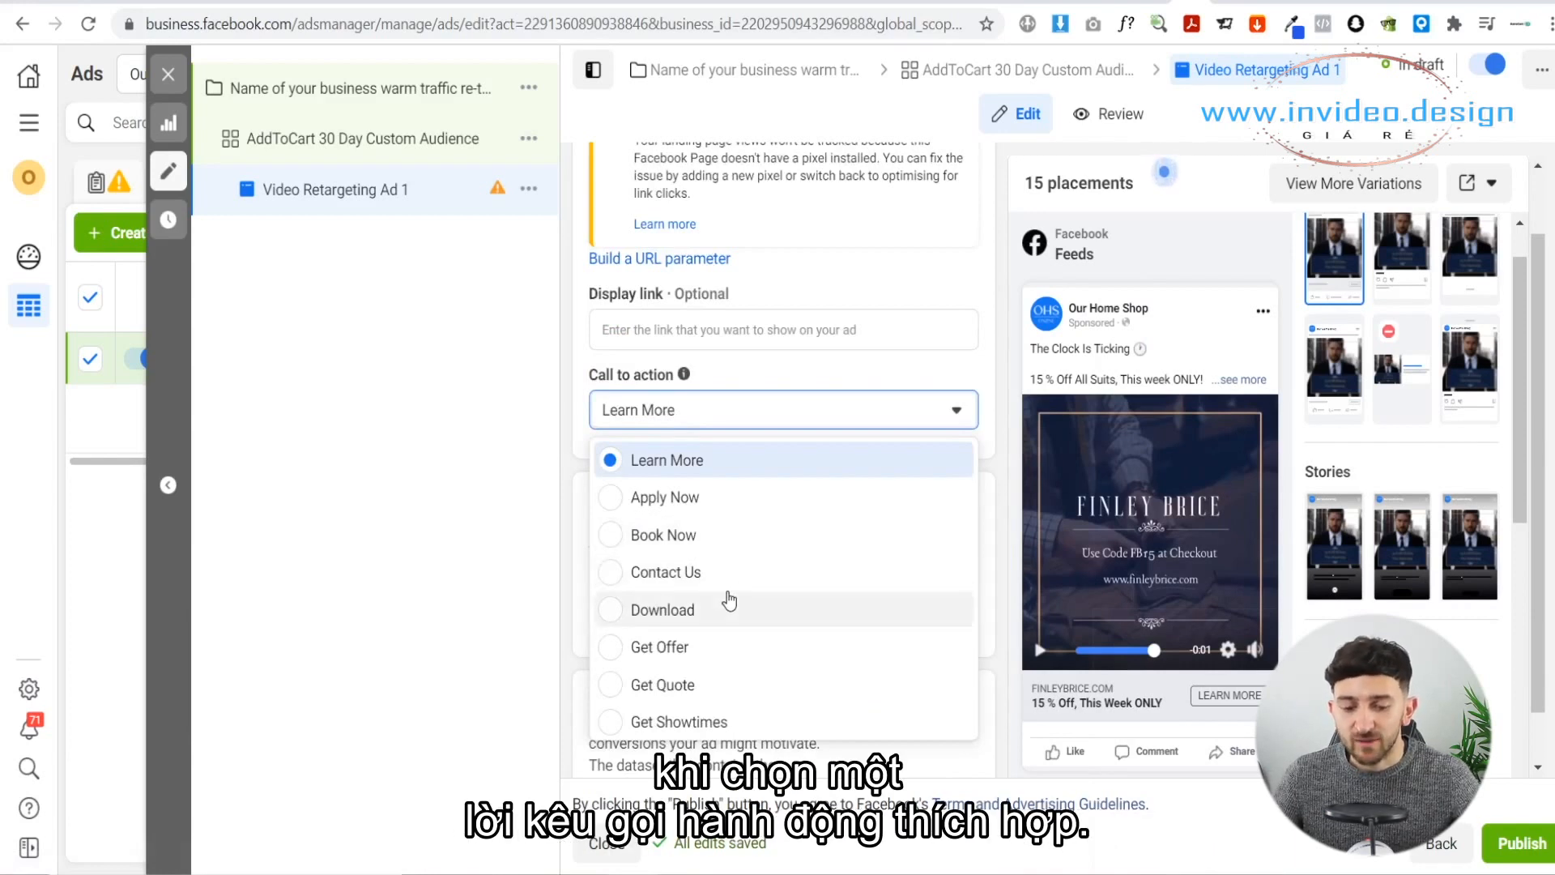
scroll(727, 598, "down", 1)
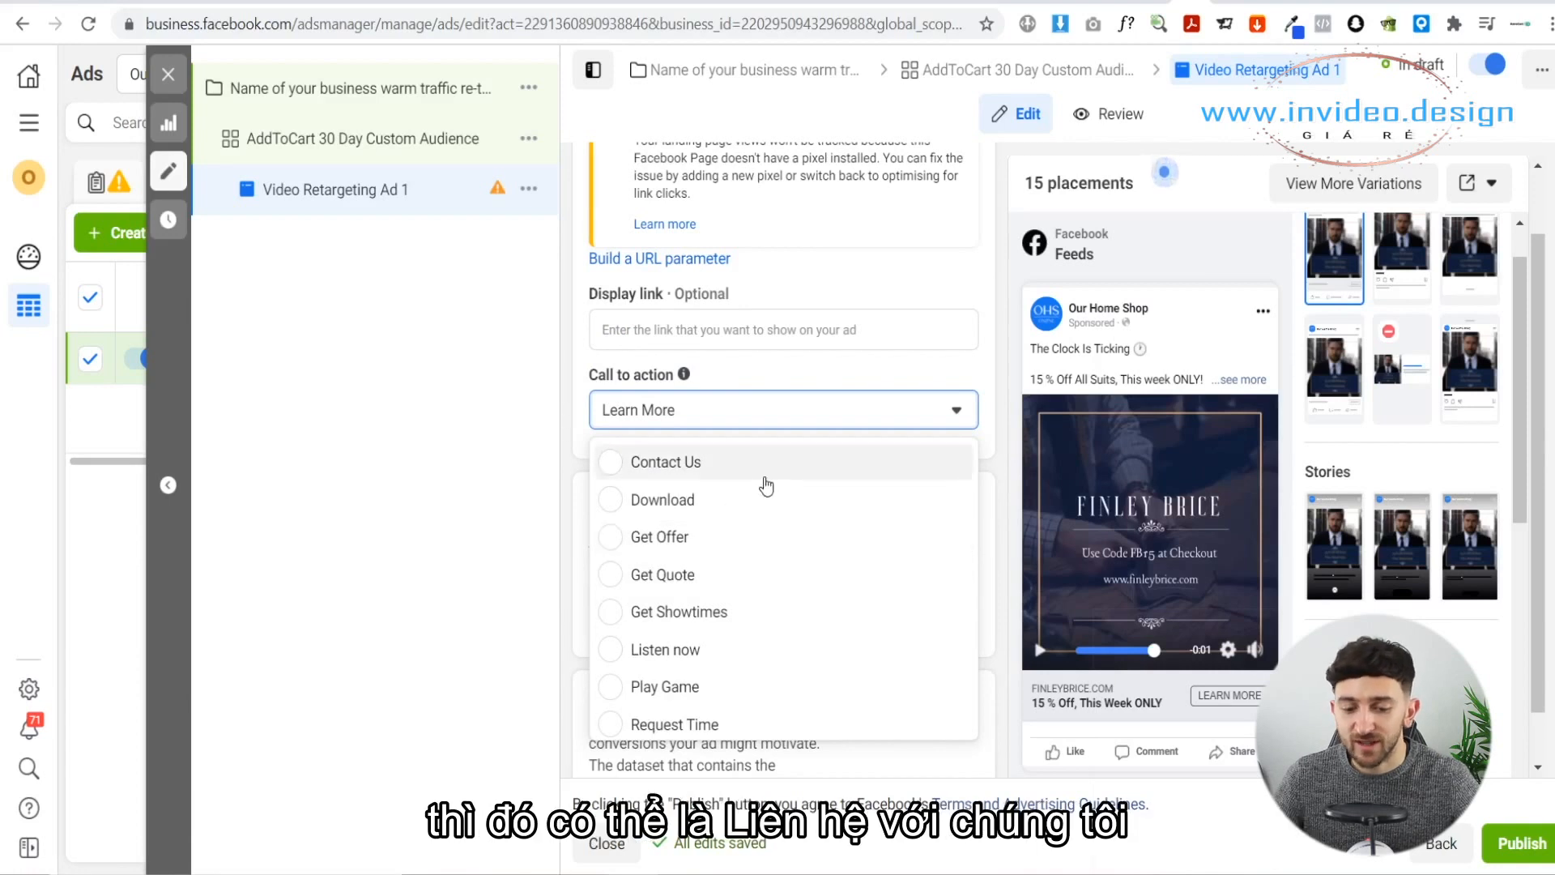
scroll(774, 551, "up", 1)
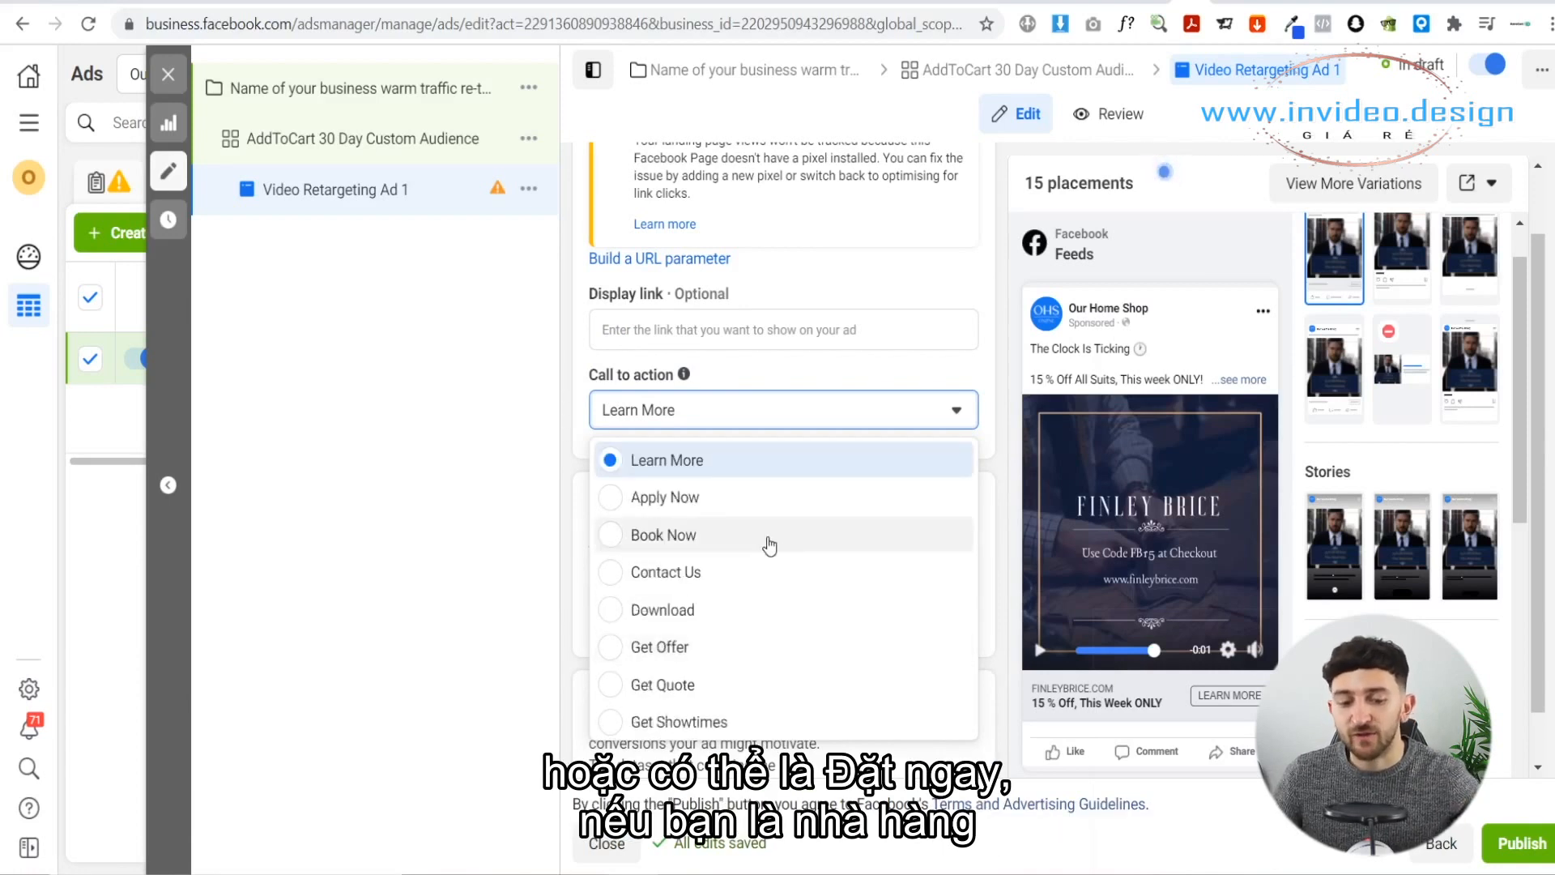
scroll(790, 599, "down", 5)
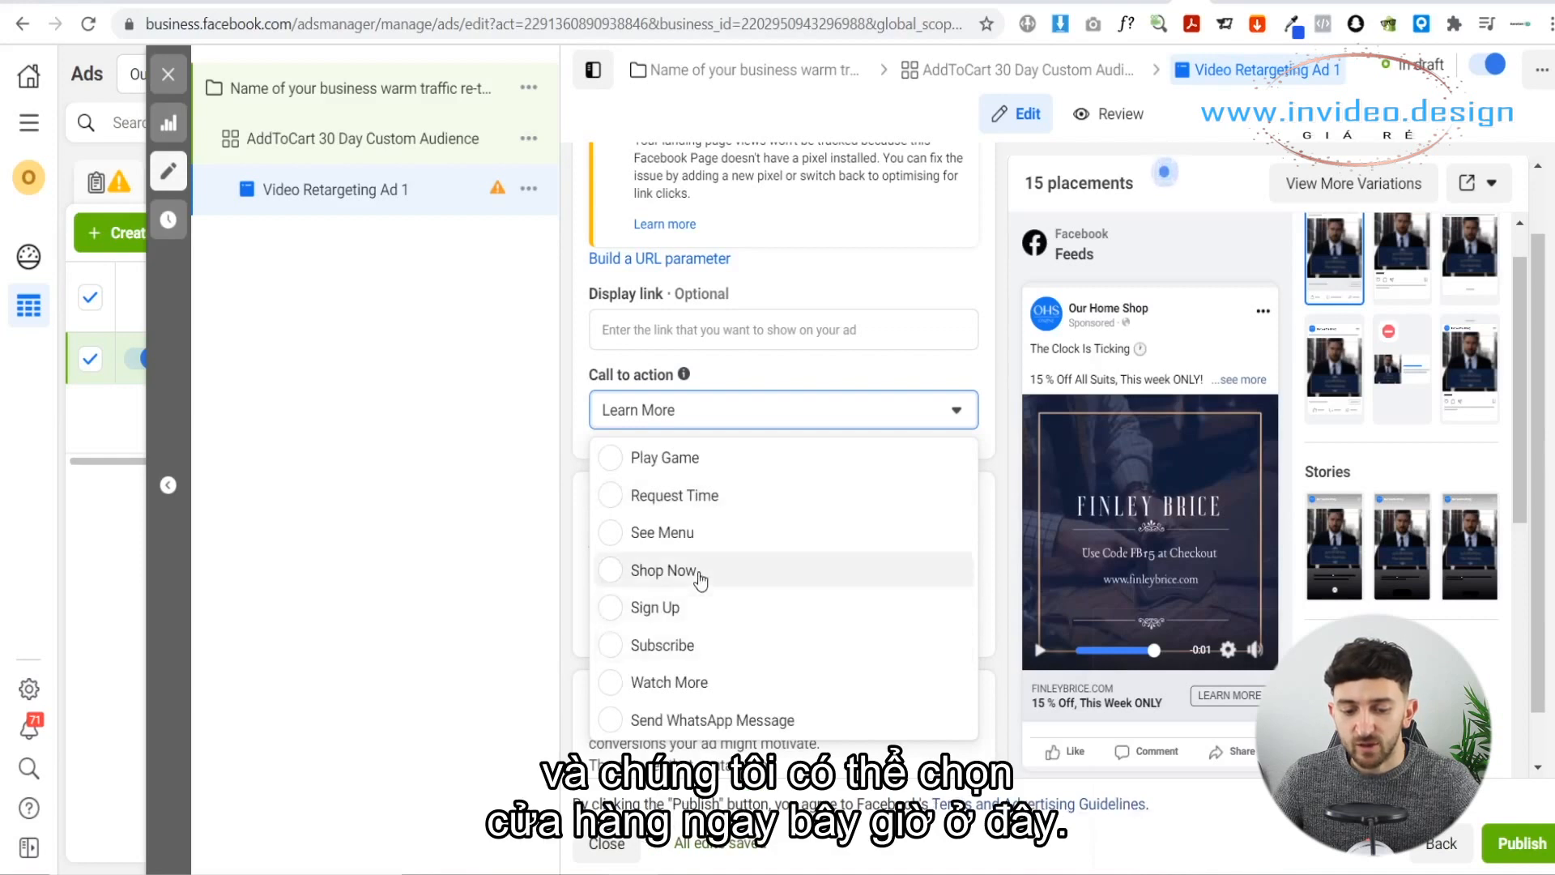
left_click(702, 573)
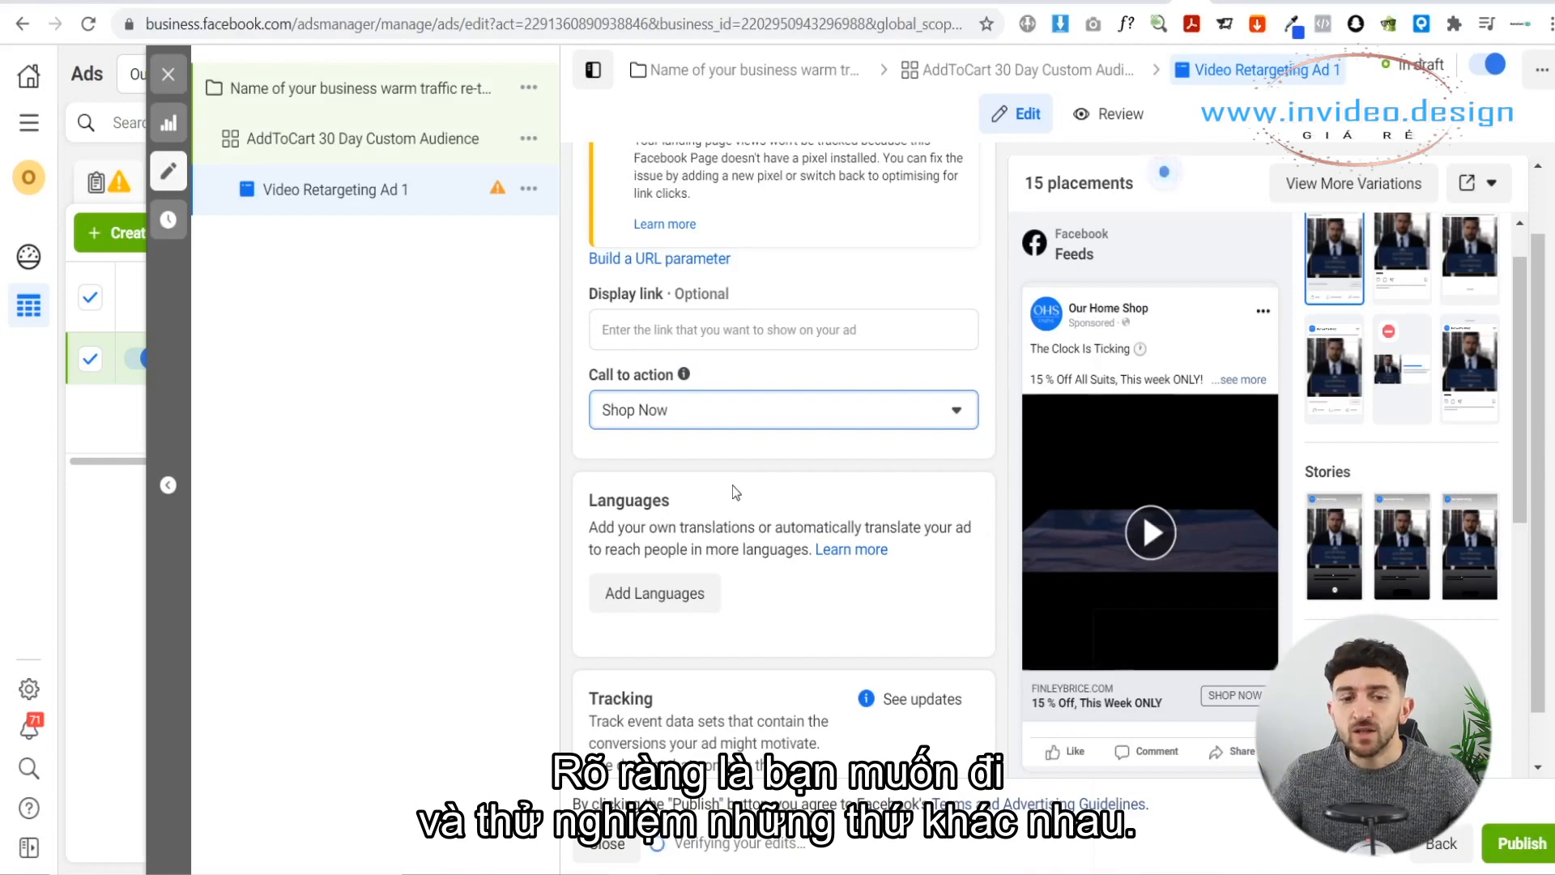
Duplicate the AddToCart 30 Day Custom Audience ad set within the original campaign, making 3 copies
left_click(529, 149)
left_click(530, 141)
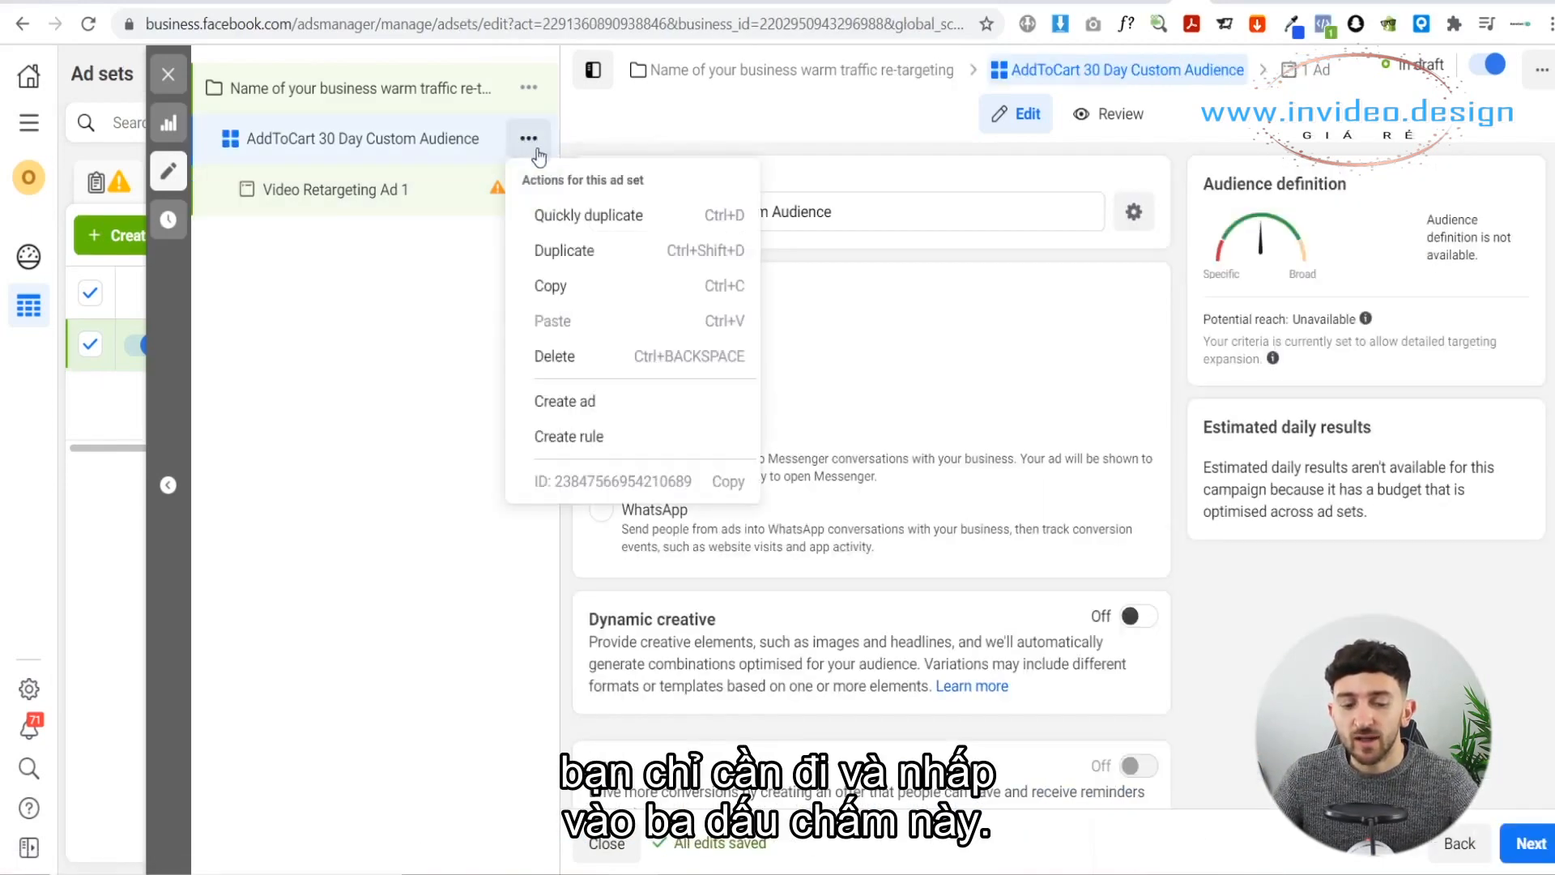
left_click(562, 250)
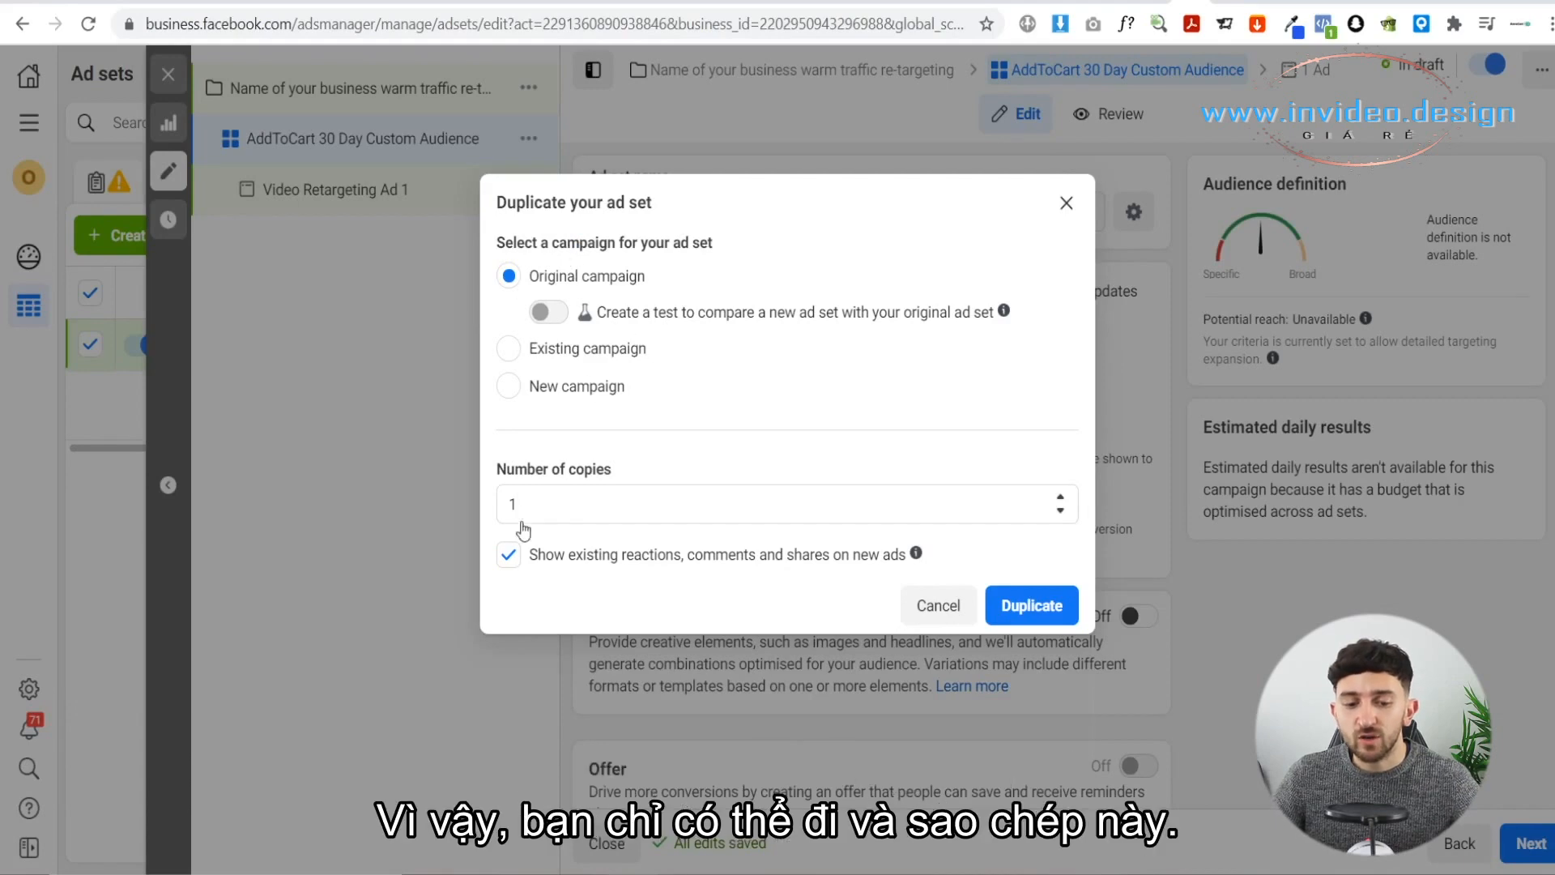
left_click(1060, 497)
left_click(1061, 497)
left_click(1039, 616)
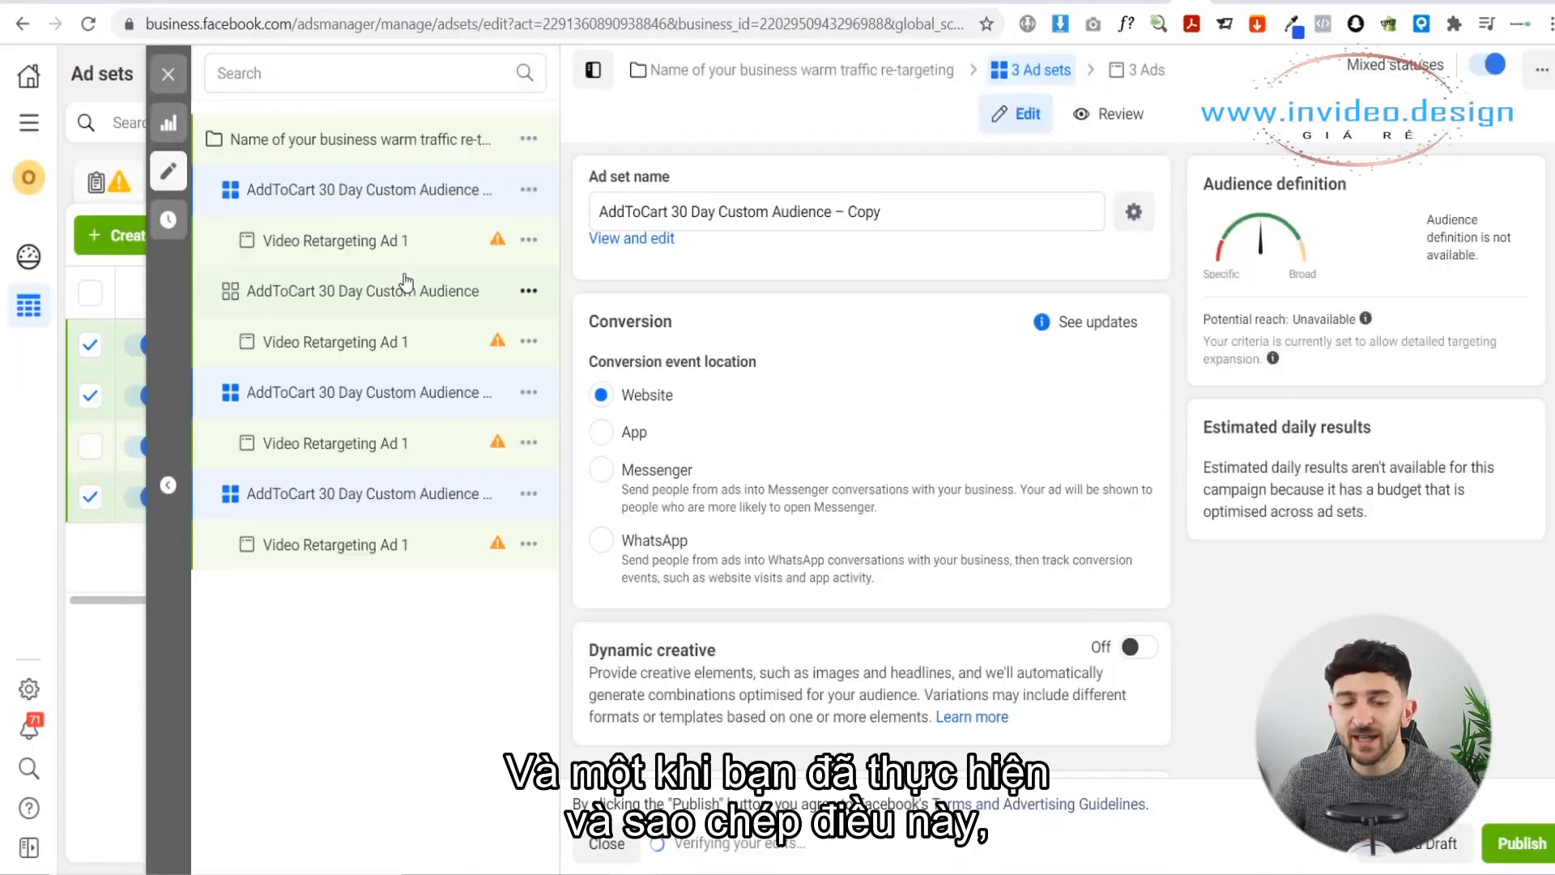
Rename the three copied ad sets to "Videos Views 75 % Day Custom Audience"
left_click(913, 219)
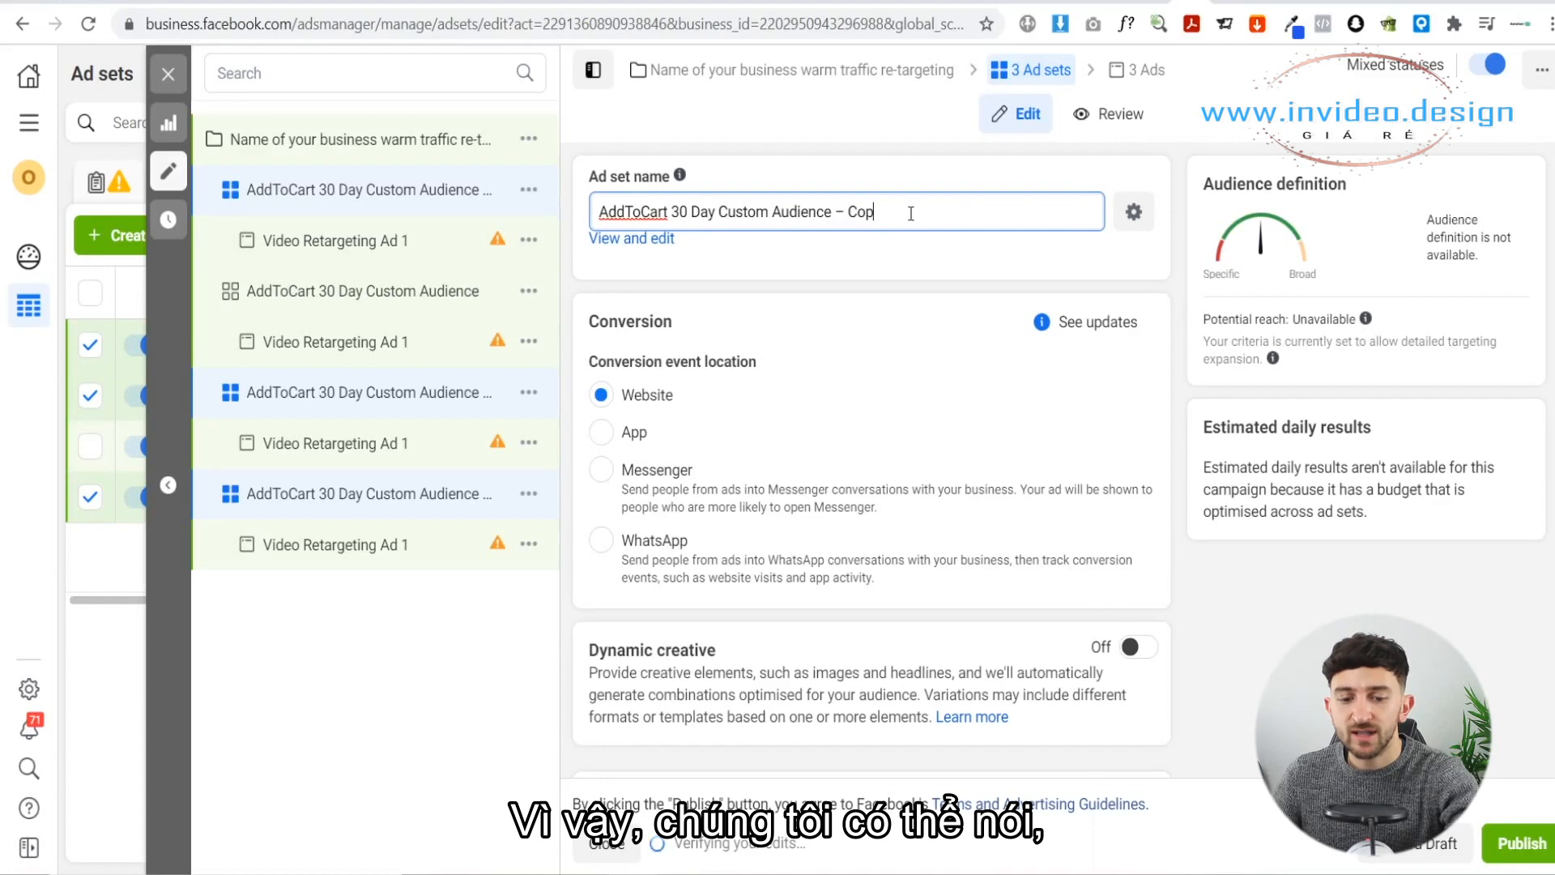
key("BackSpace")
key("BackSpace")
key("BackSpace")
key("BackSpace")
double_click(625, 212)
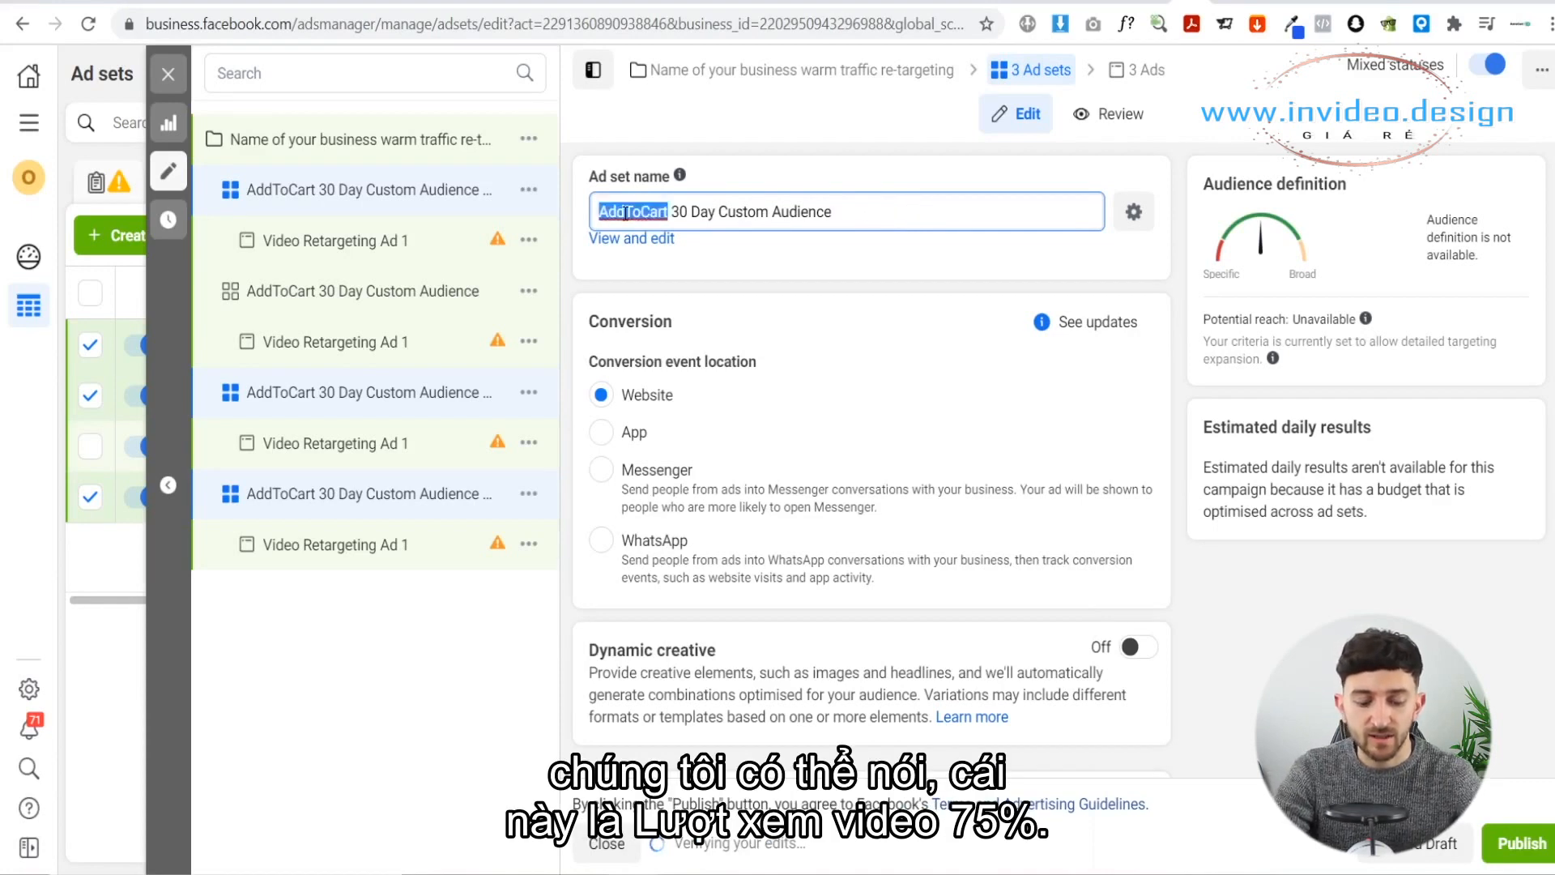
type("Videos Views 75 %")
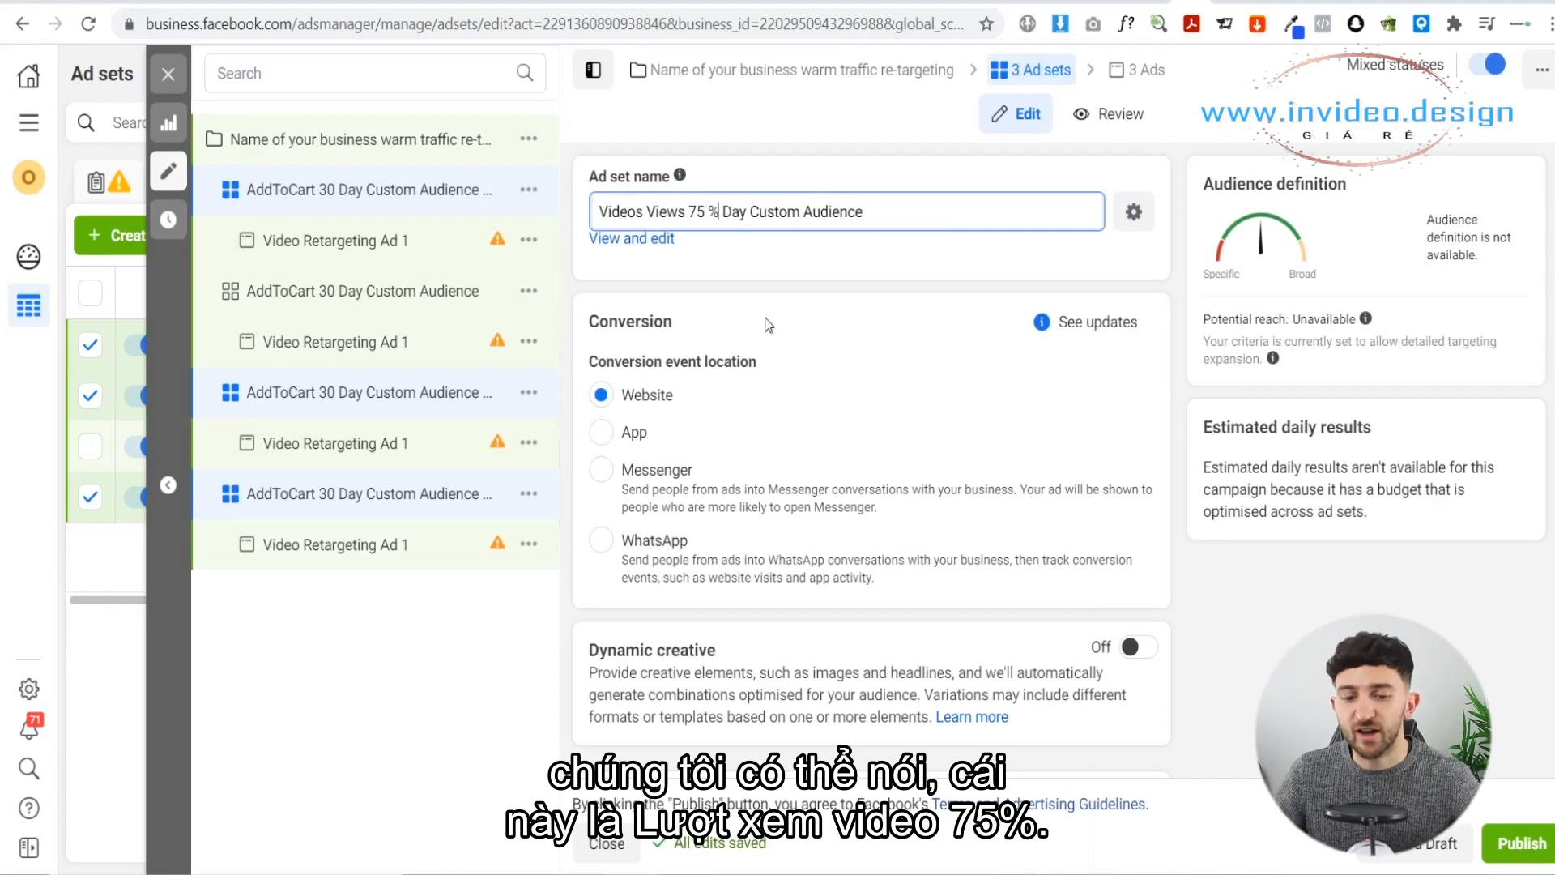
Remove the Add to Cart + Initiate Checkout custom audience from the copied ad sets and open the list of existing audiences
scroll(891, 444, "down", 10)
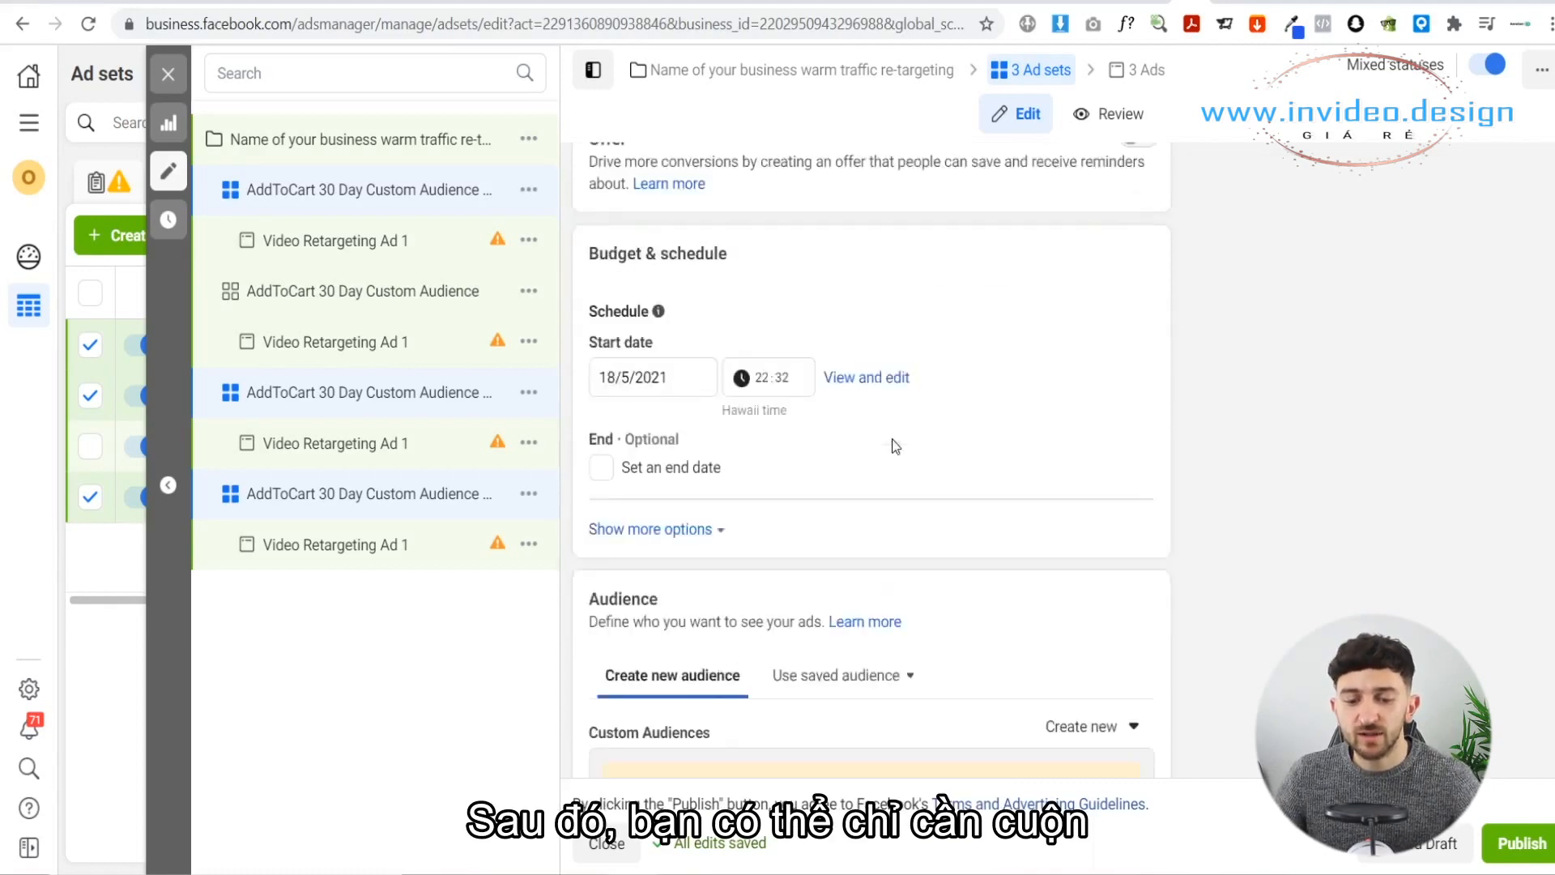
scroll(889, 441, "down", 3)
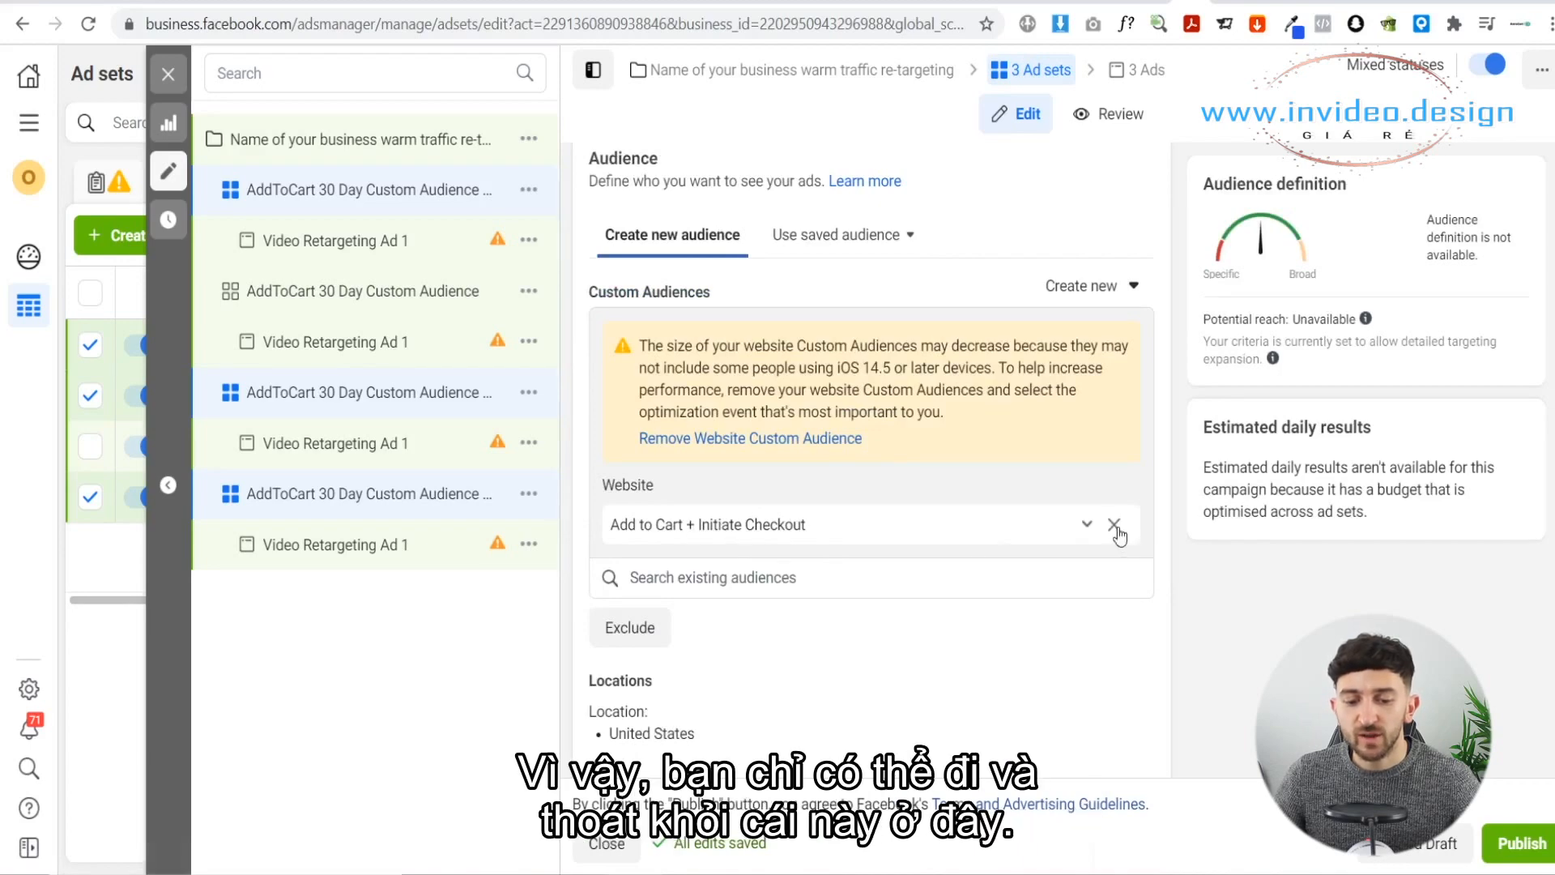
left_click(1114, 524)
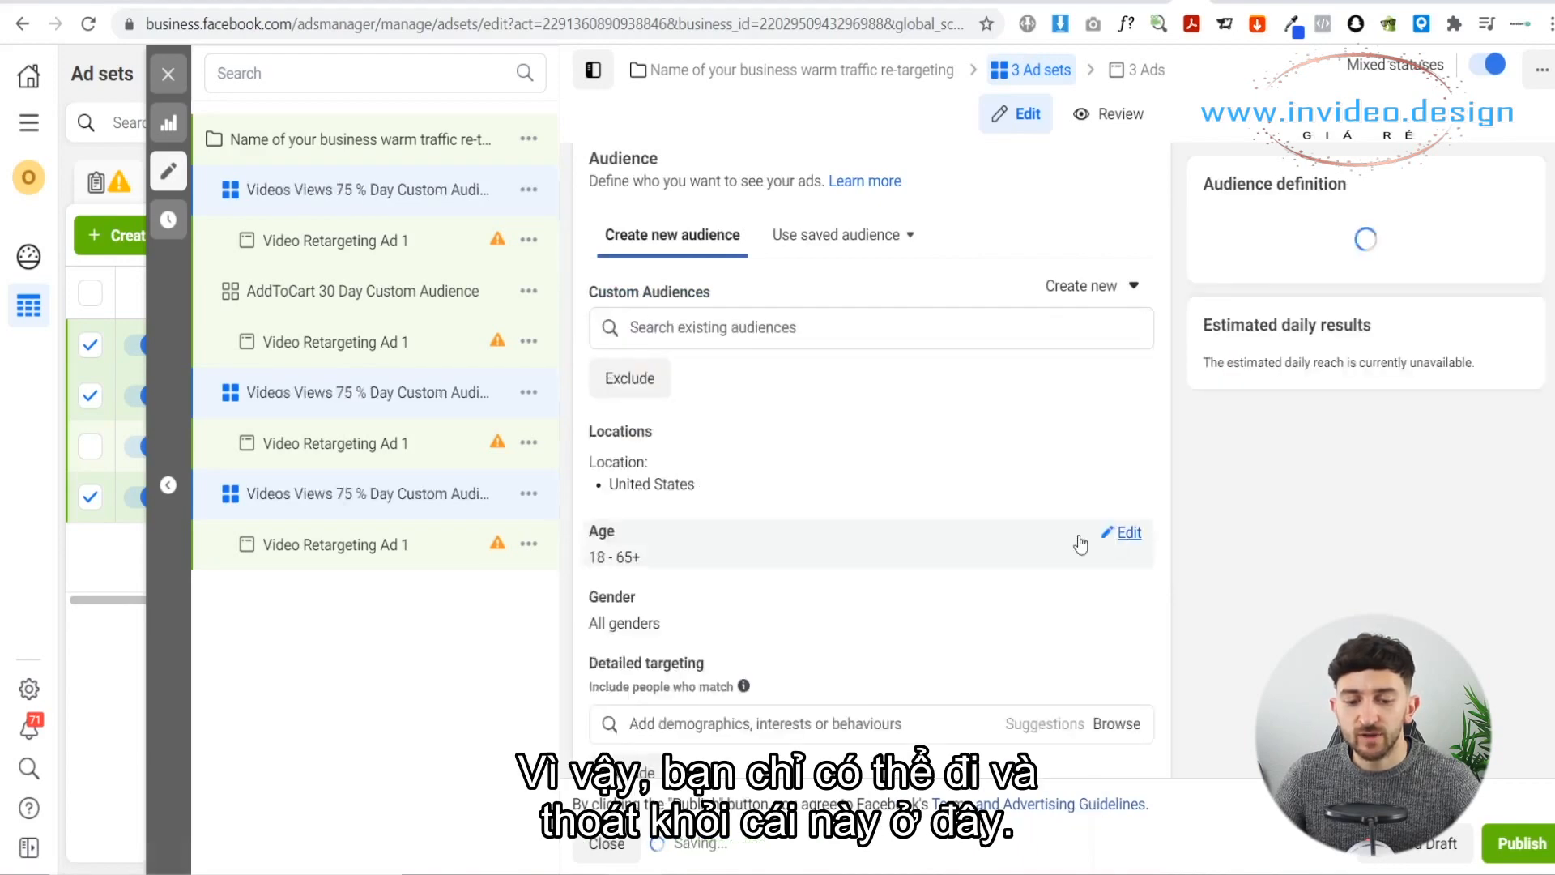
left_click(712, 332)
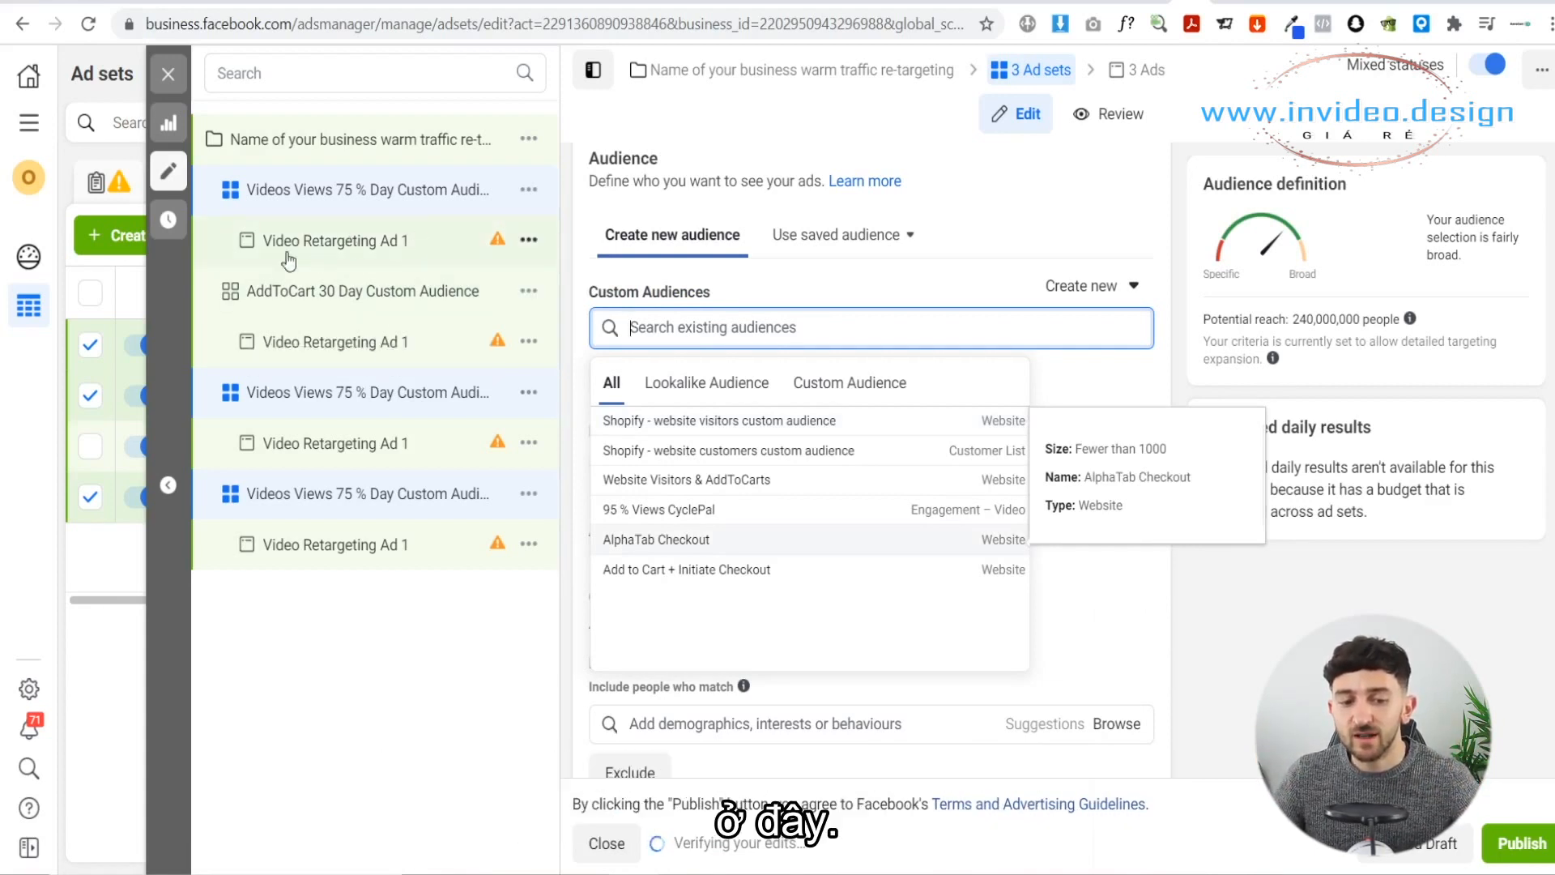
Open the duplication actions for Video Retargeting Ad 1 in the first Videos Views 75 % ad set
left_click(529, 251)
left_click(528, 247)
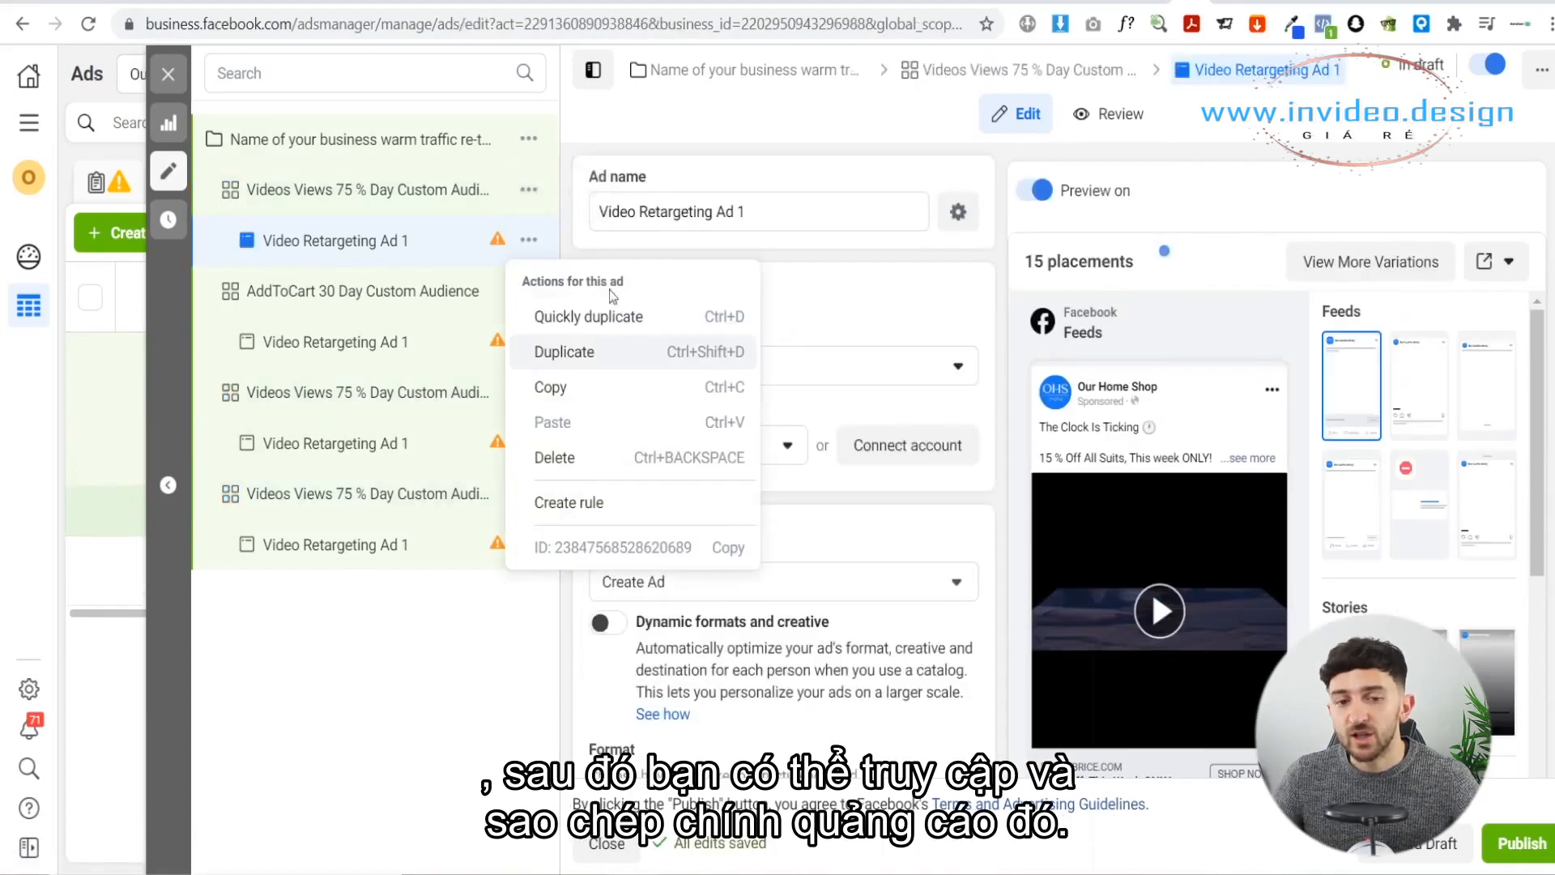